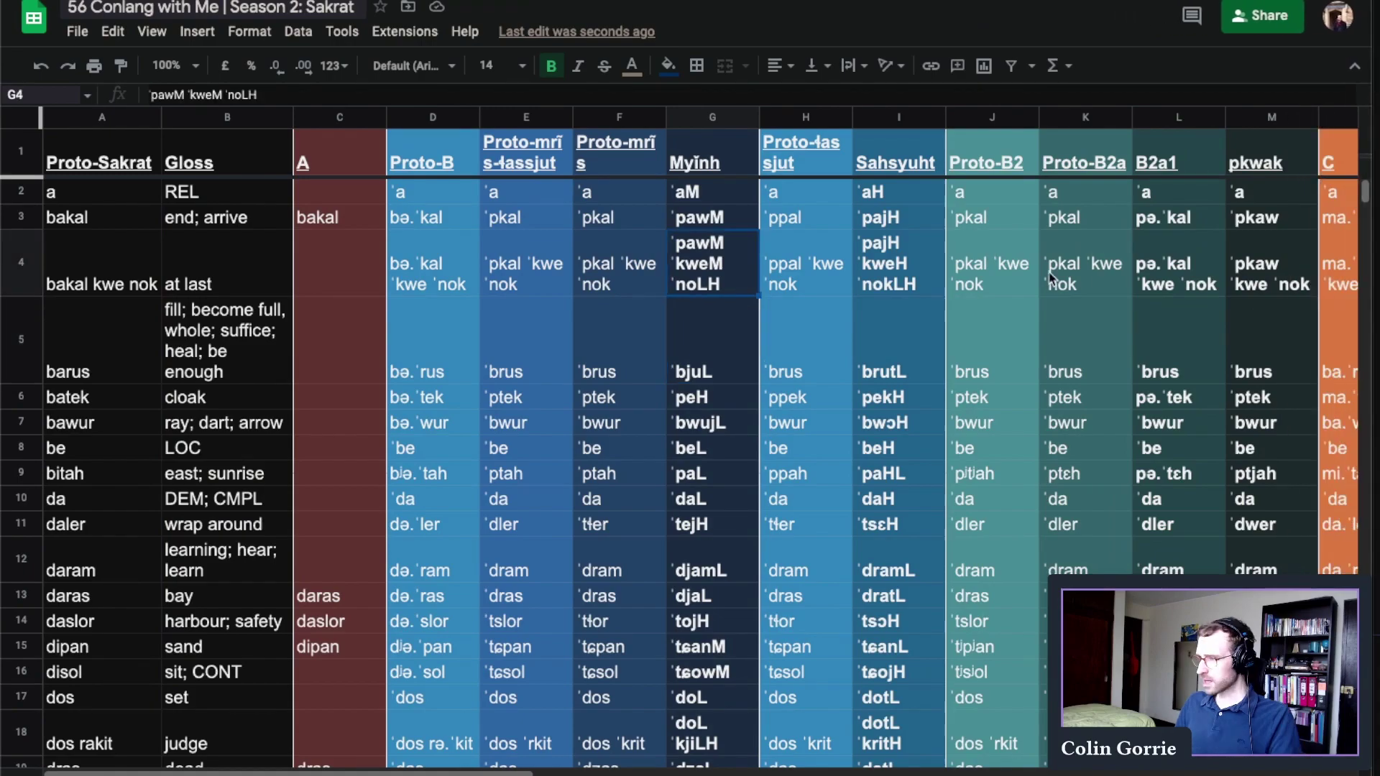
Look across the daughter-language columns as far as Ca, then select the A and Proto-B columns for review.
key(Right)
key(Right)
key(Right)
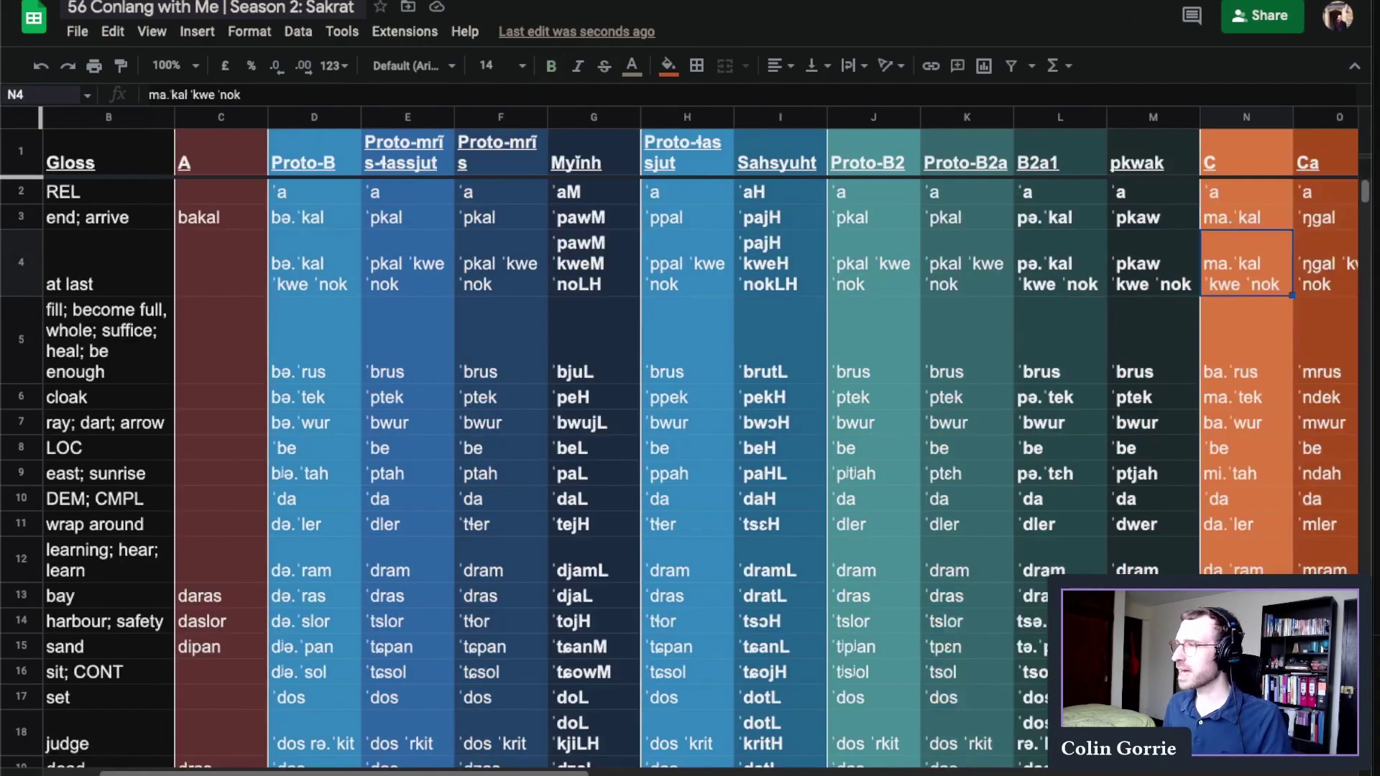
key(Right)
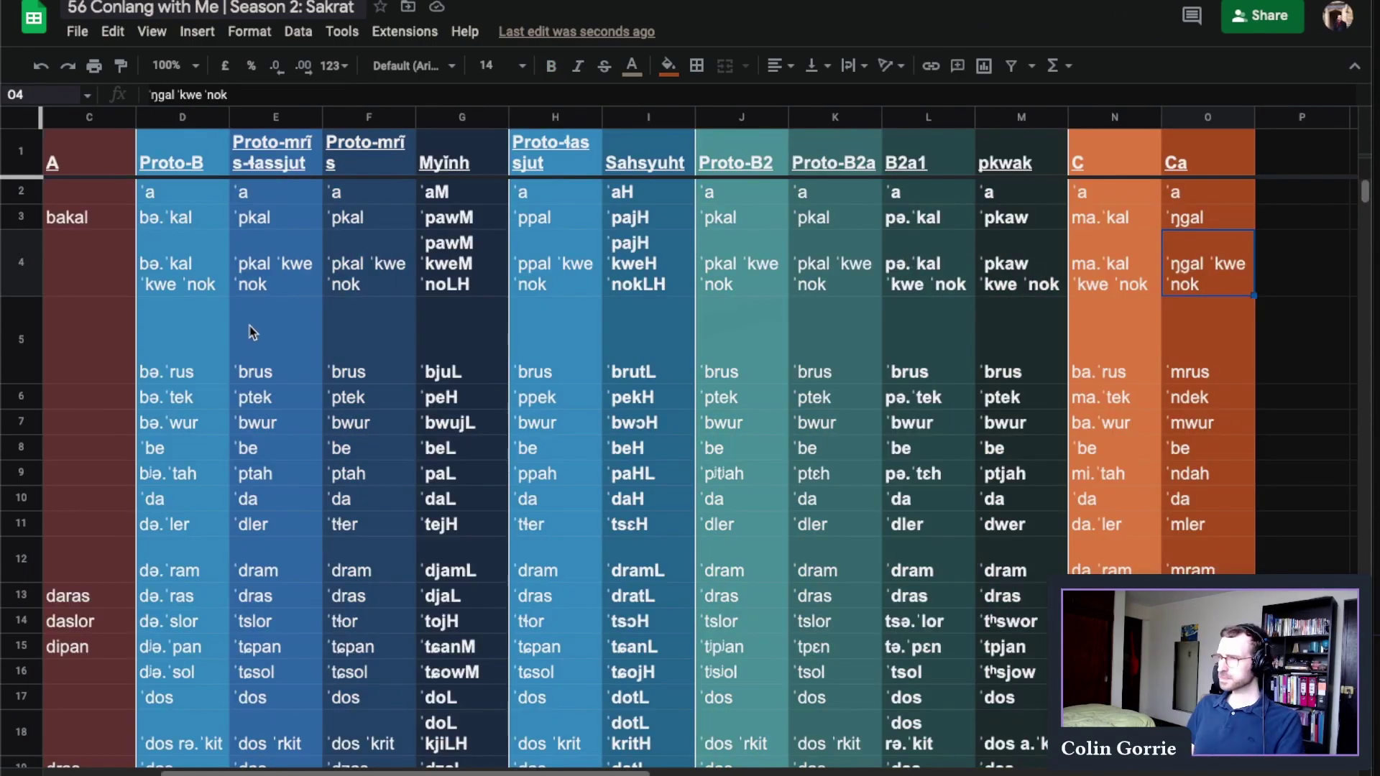
click(90, 116)
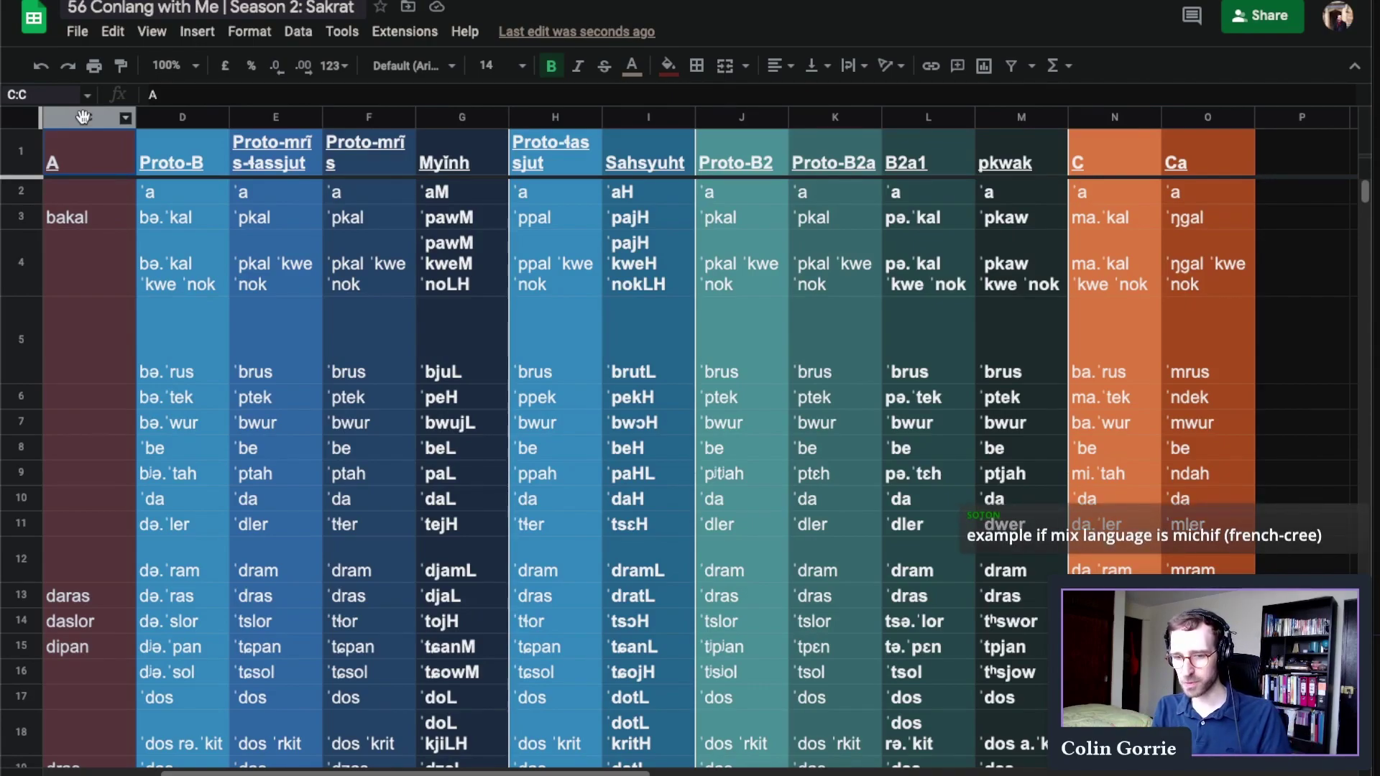
click(193, 117)
Examine the word forms in the Myĩnh column, from the first entries down to about row 28.
click(448, 109)
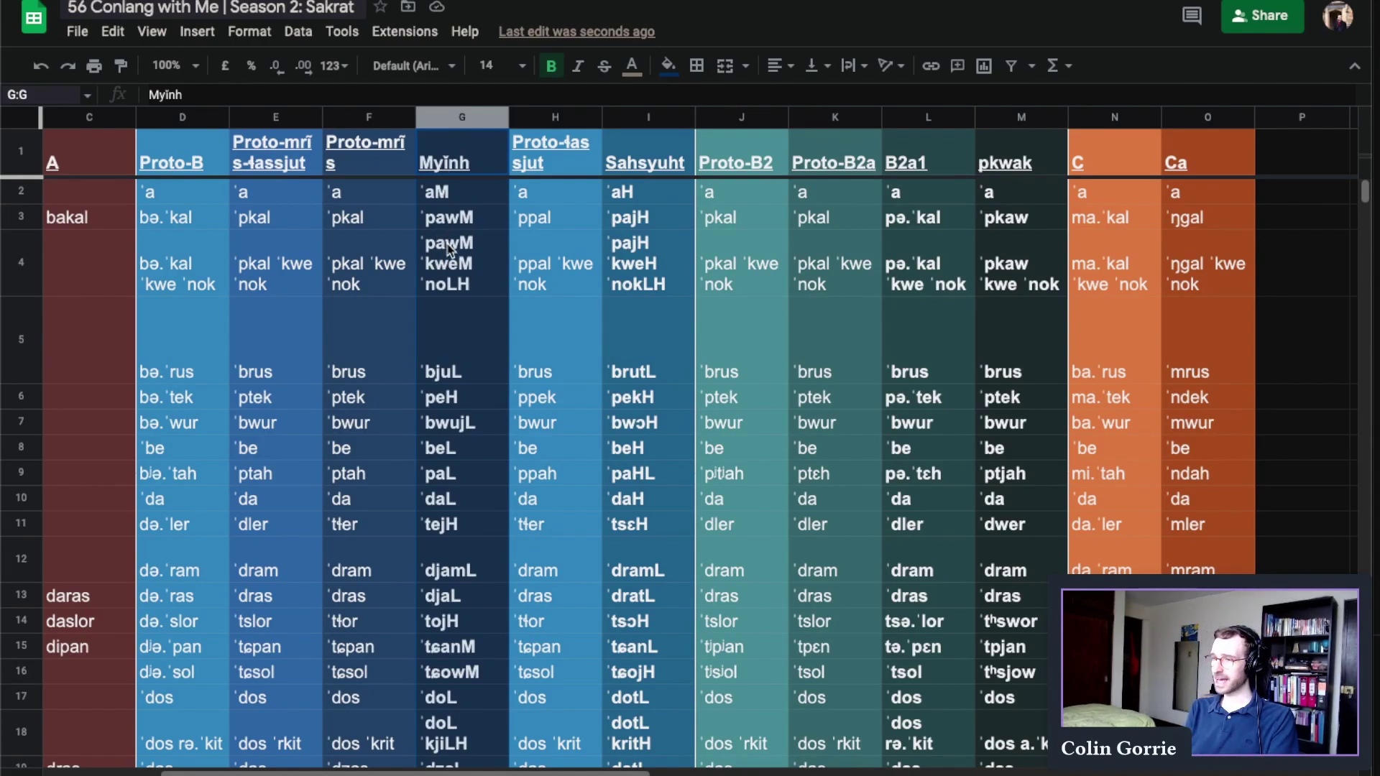
click(451, 292)
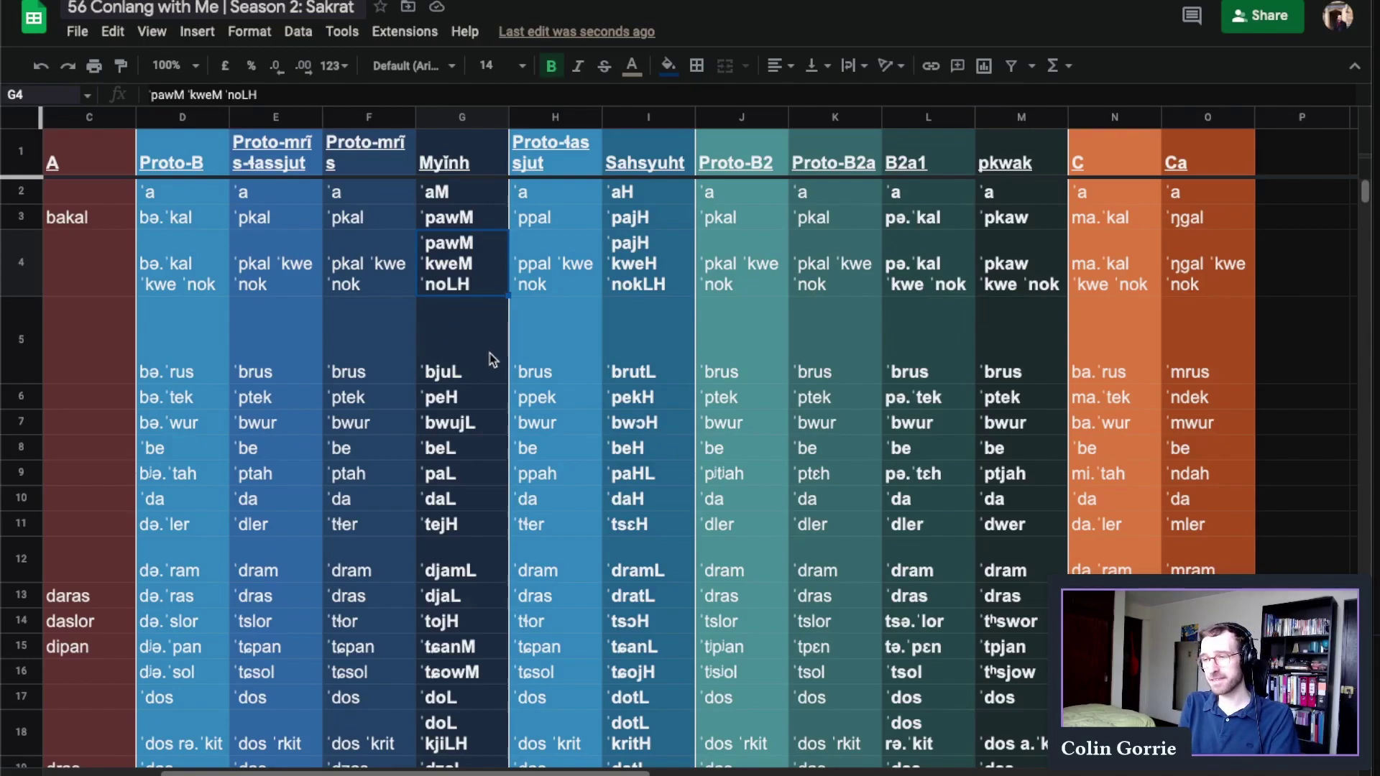
scroll(481, 390, down, 1)
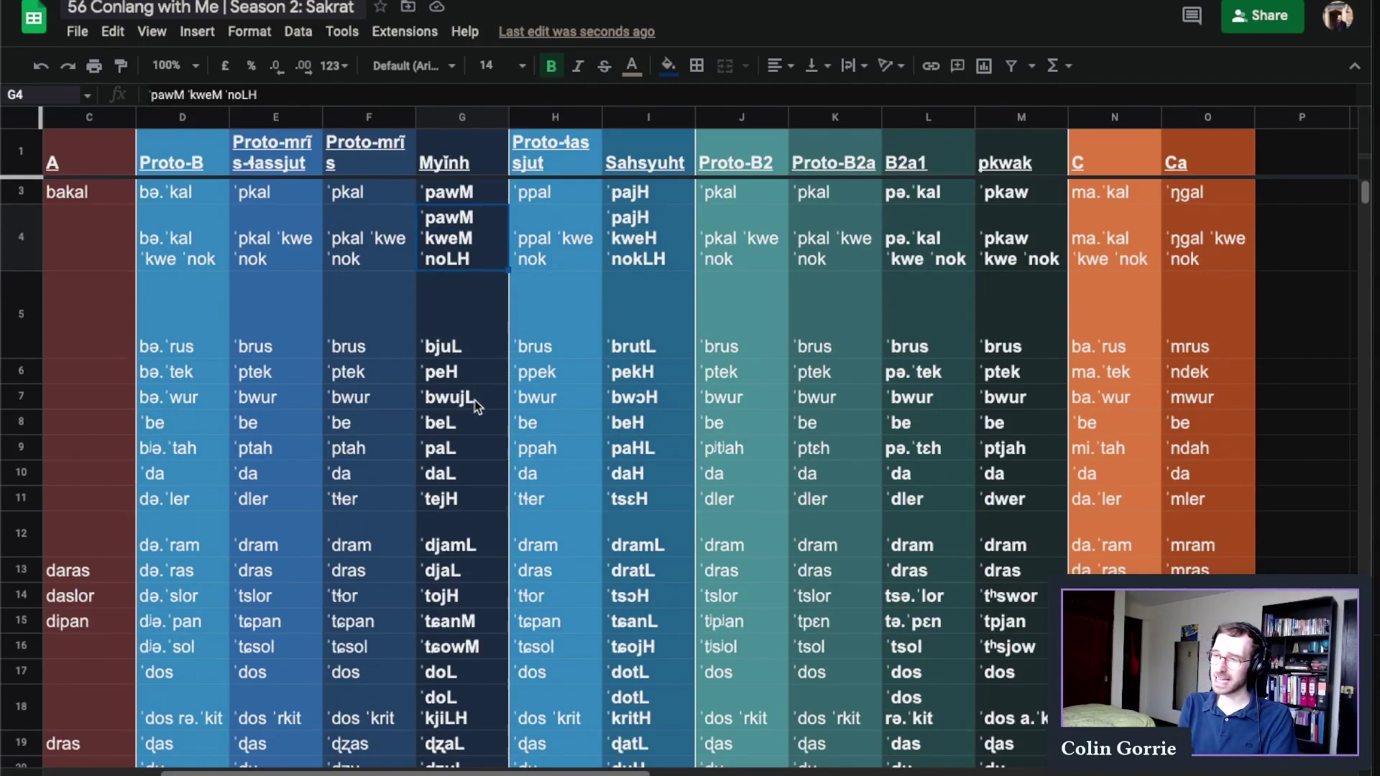
scroll(468, 461, down, 3)
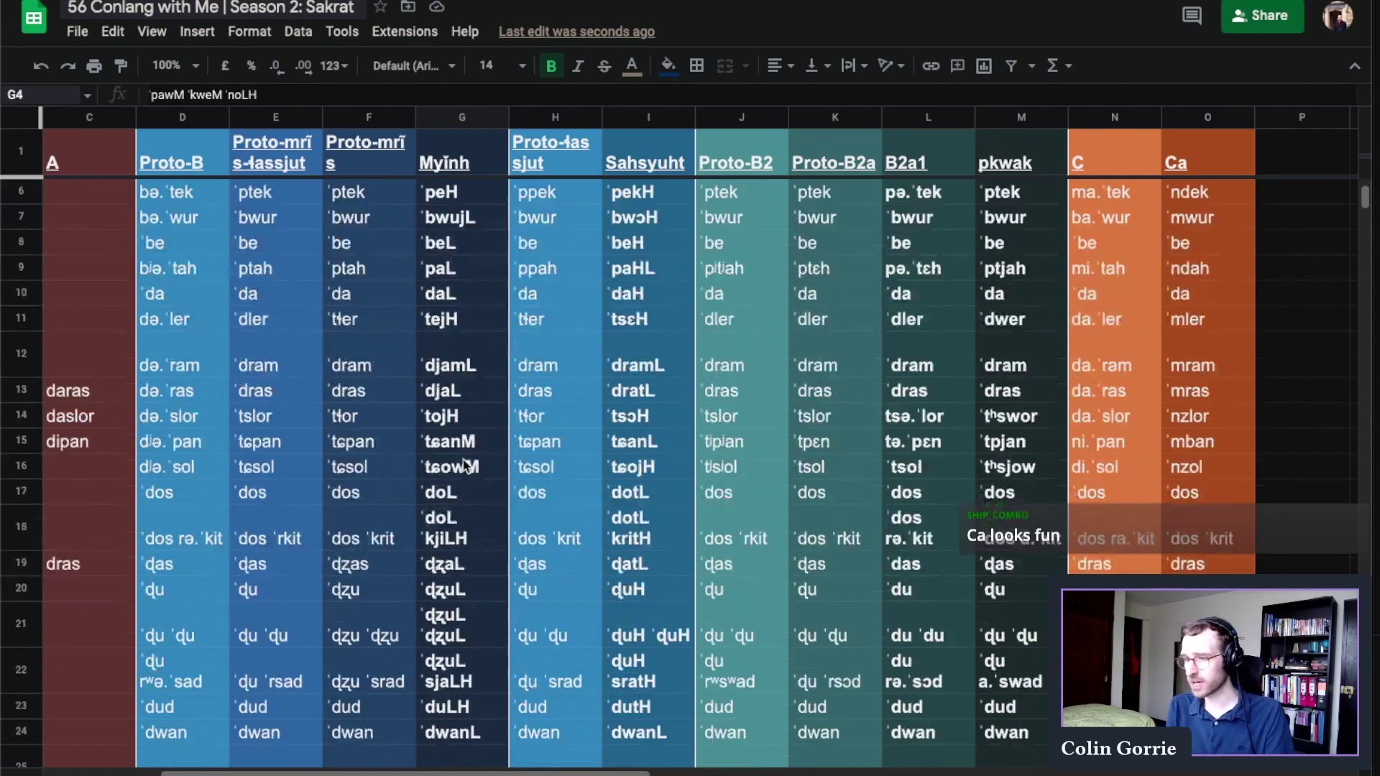
scroll(465, 465, down, 3)
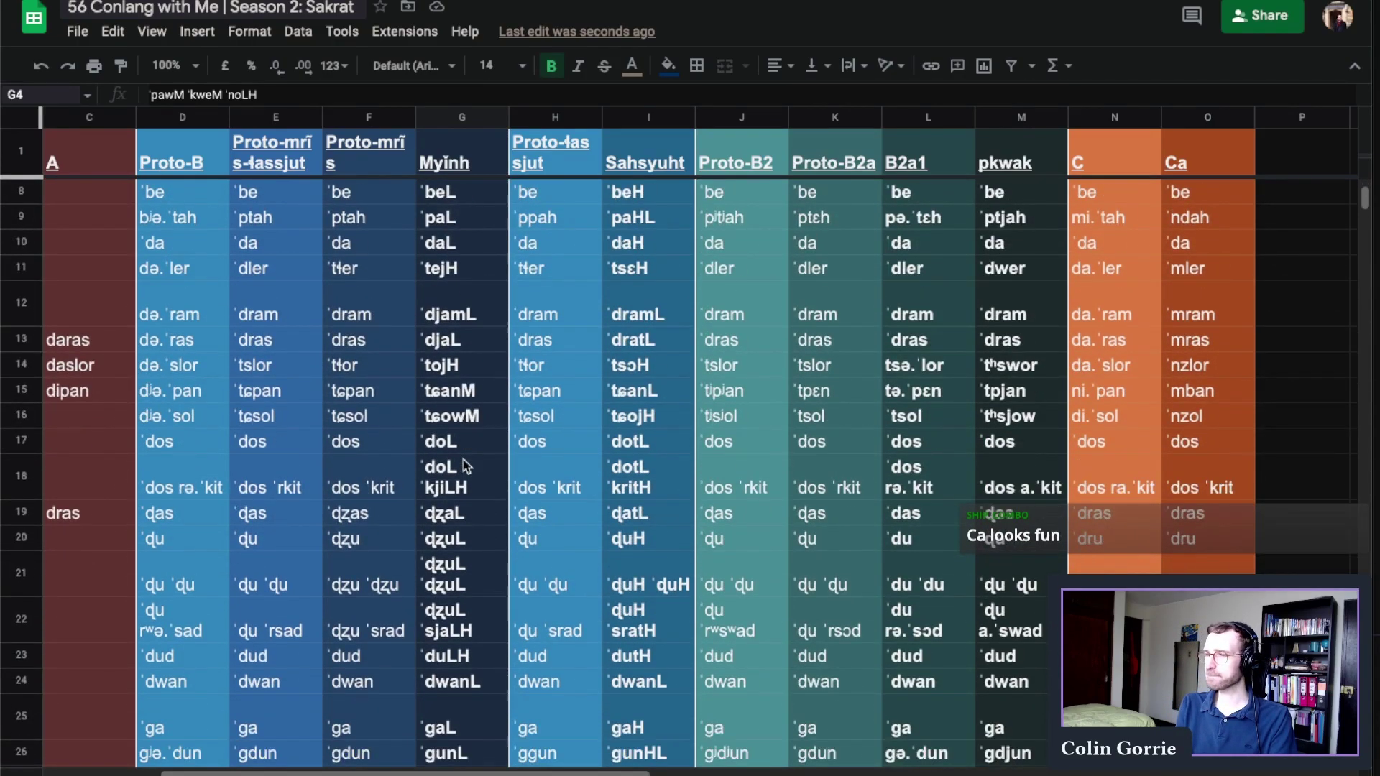
scroll(466, 465, down, 3)
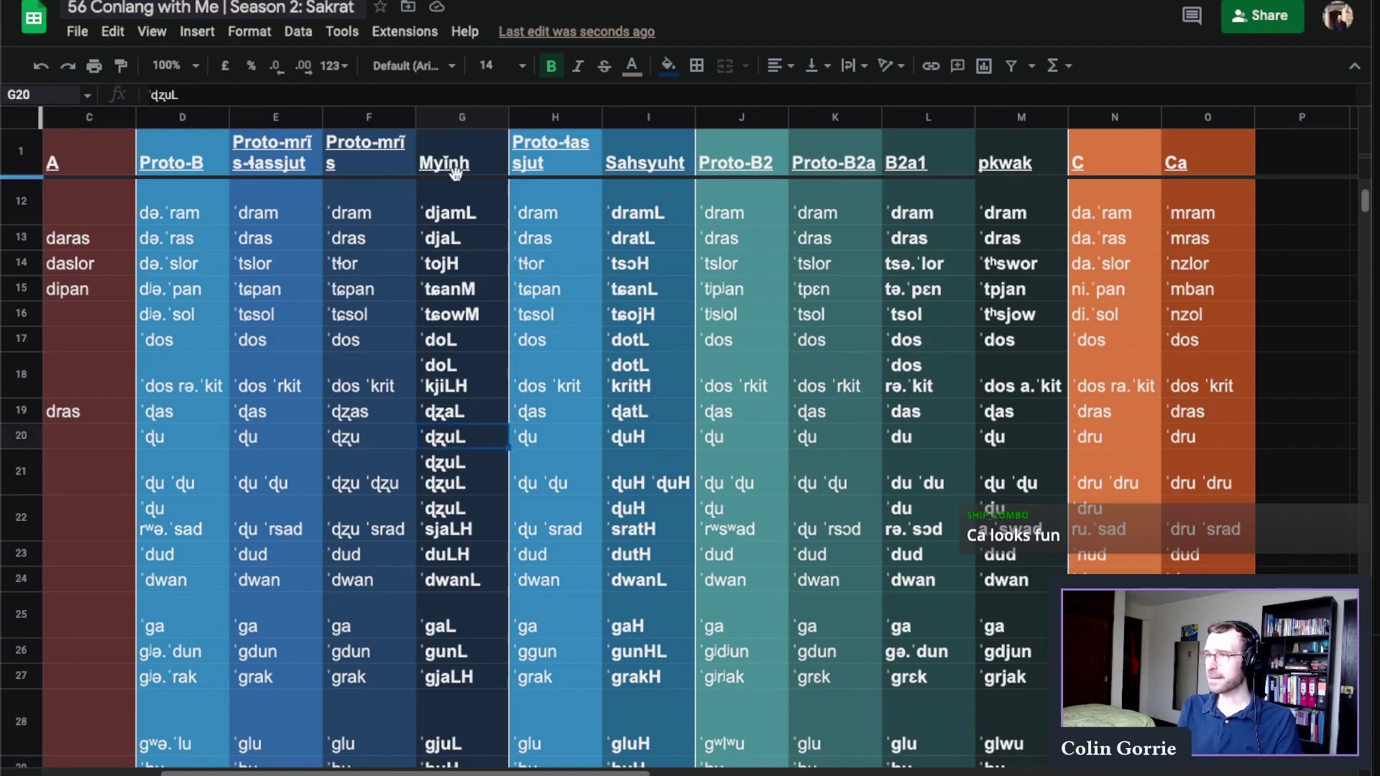
click(447, 117)
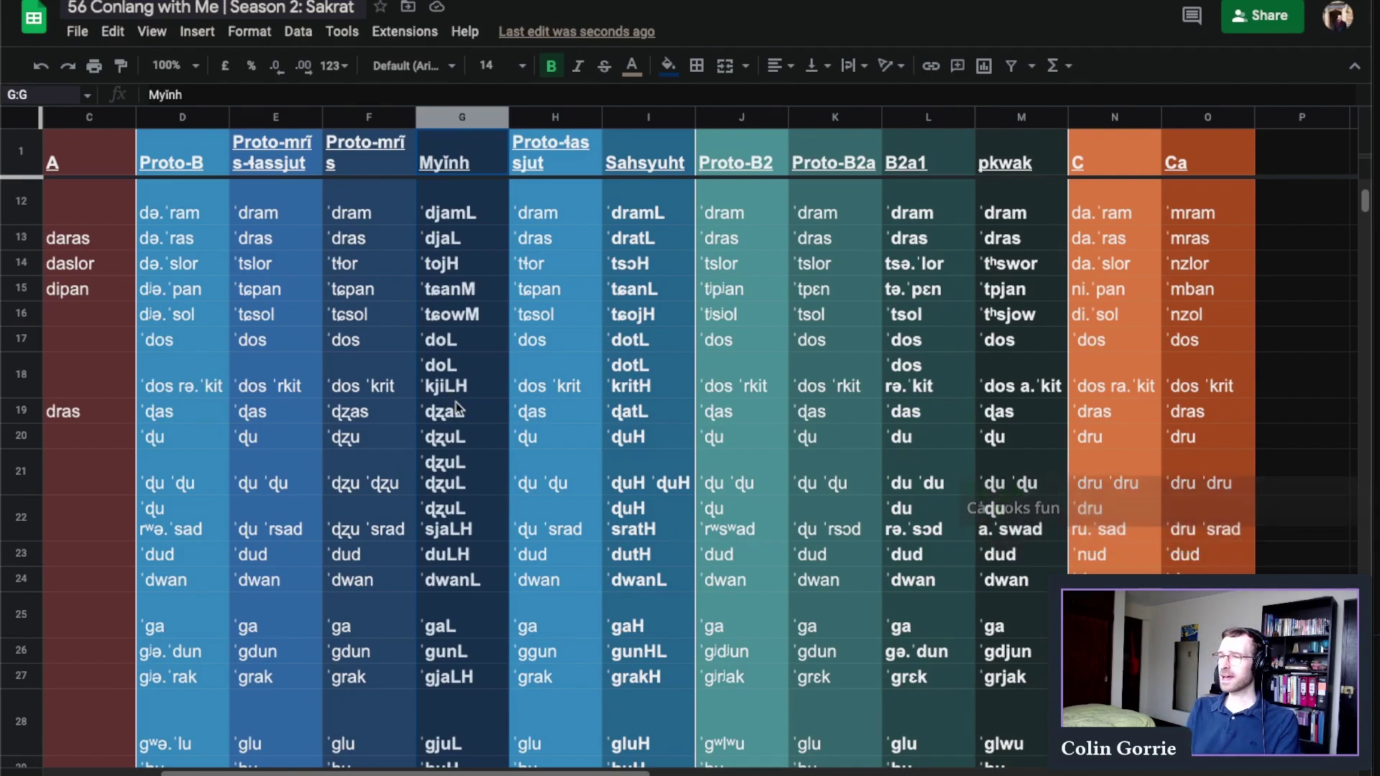
scroll(456, 404, up, 1)
scroll(455, 406, up, 3)
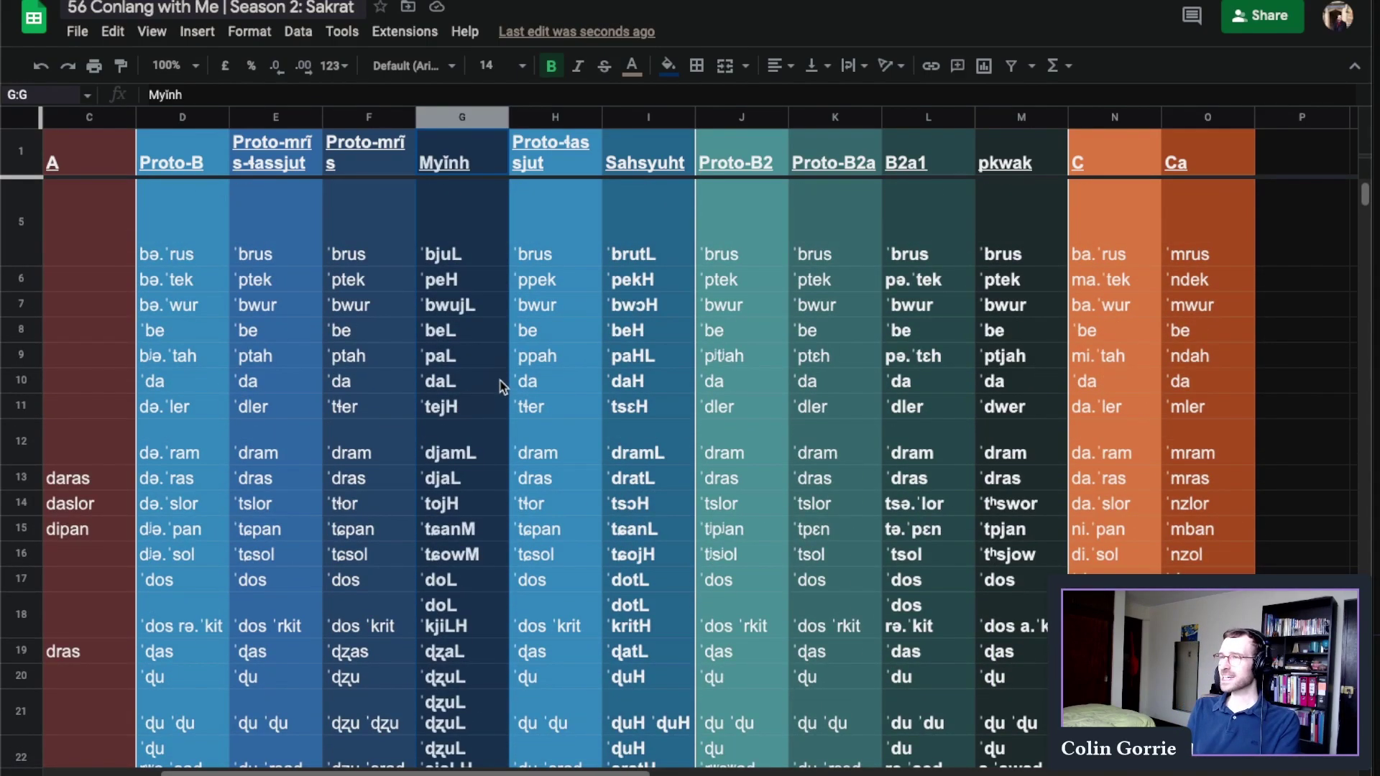
Examine the word forms in the Sahsyuht column, from row 5 down to about row 30.
click(654, 286)
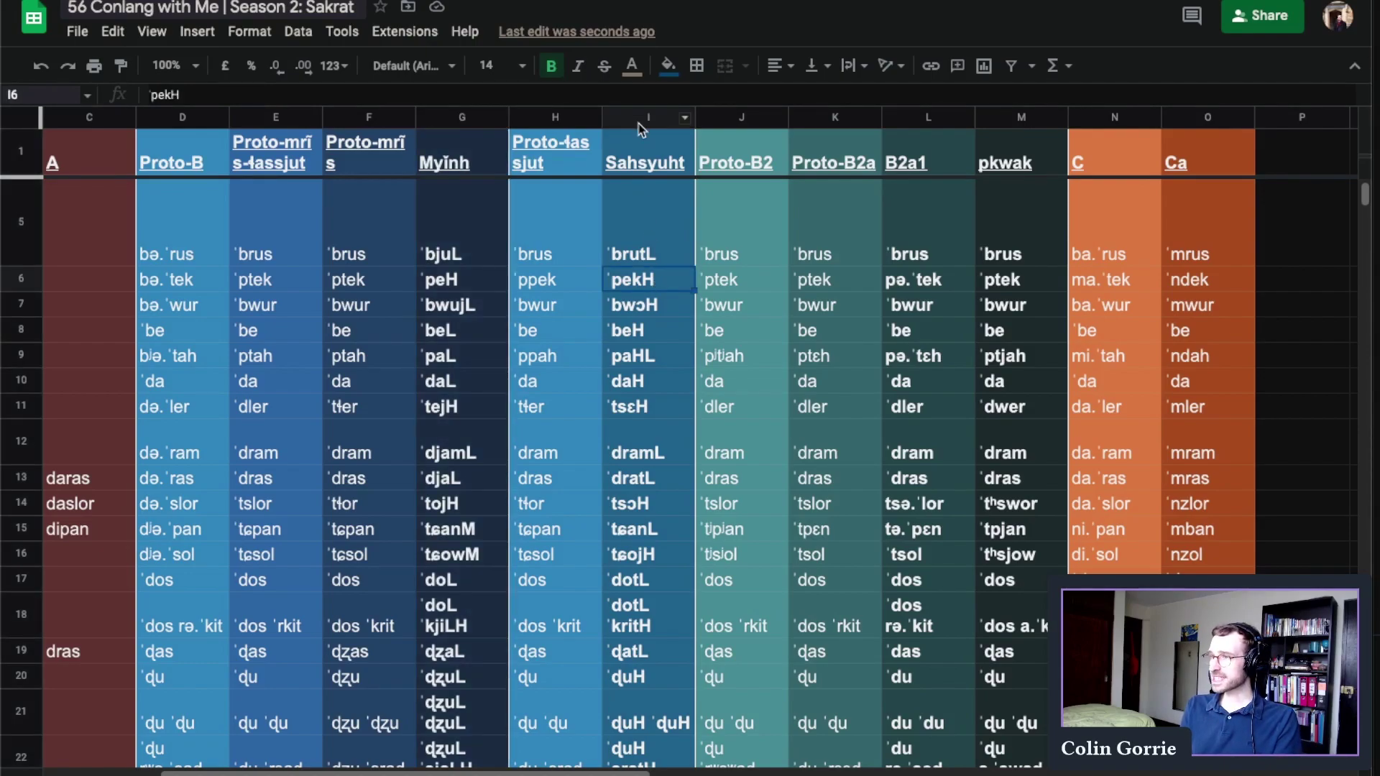
click(642, 119)
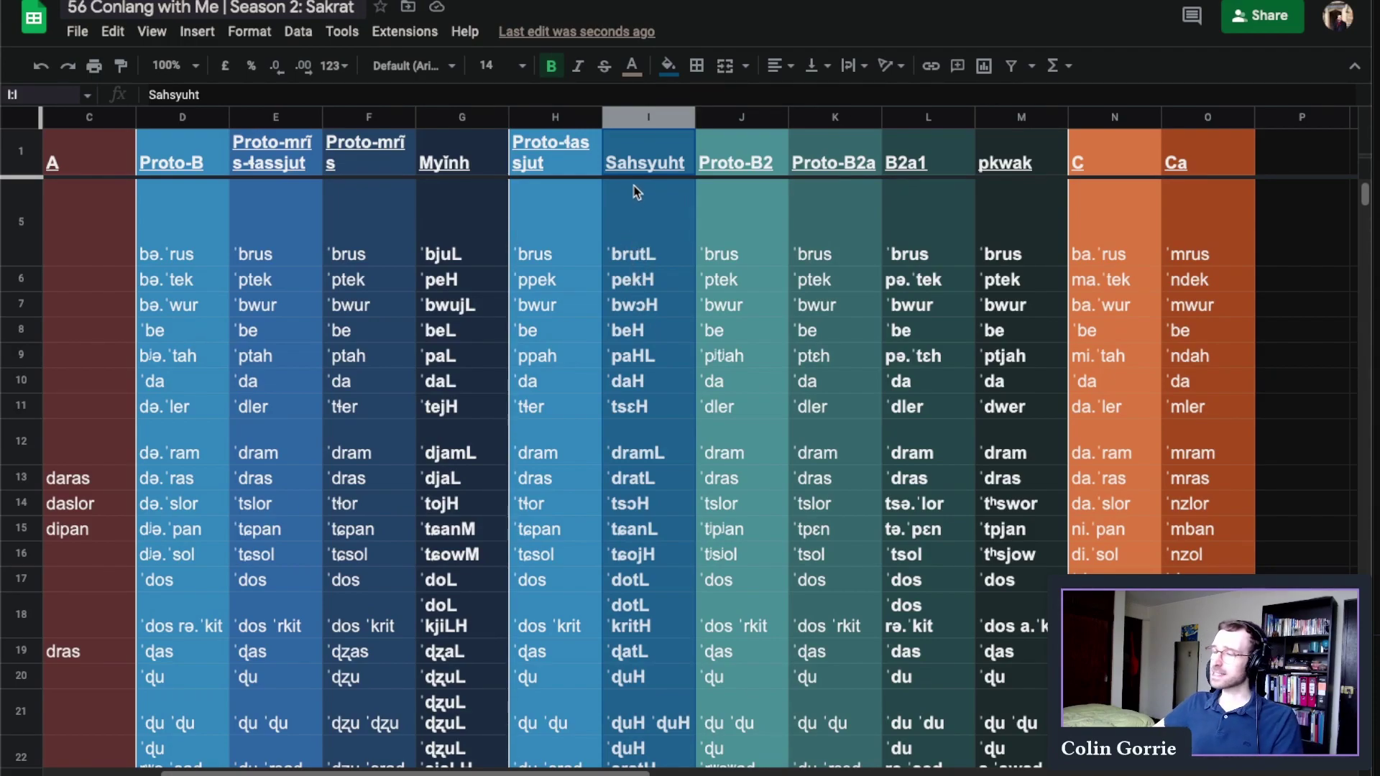
click(648, 213)
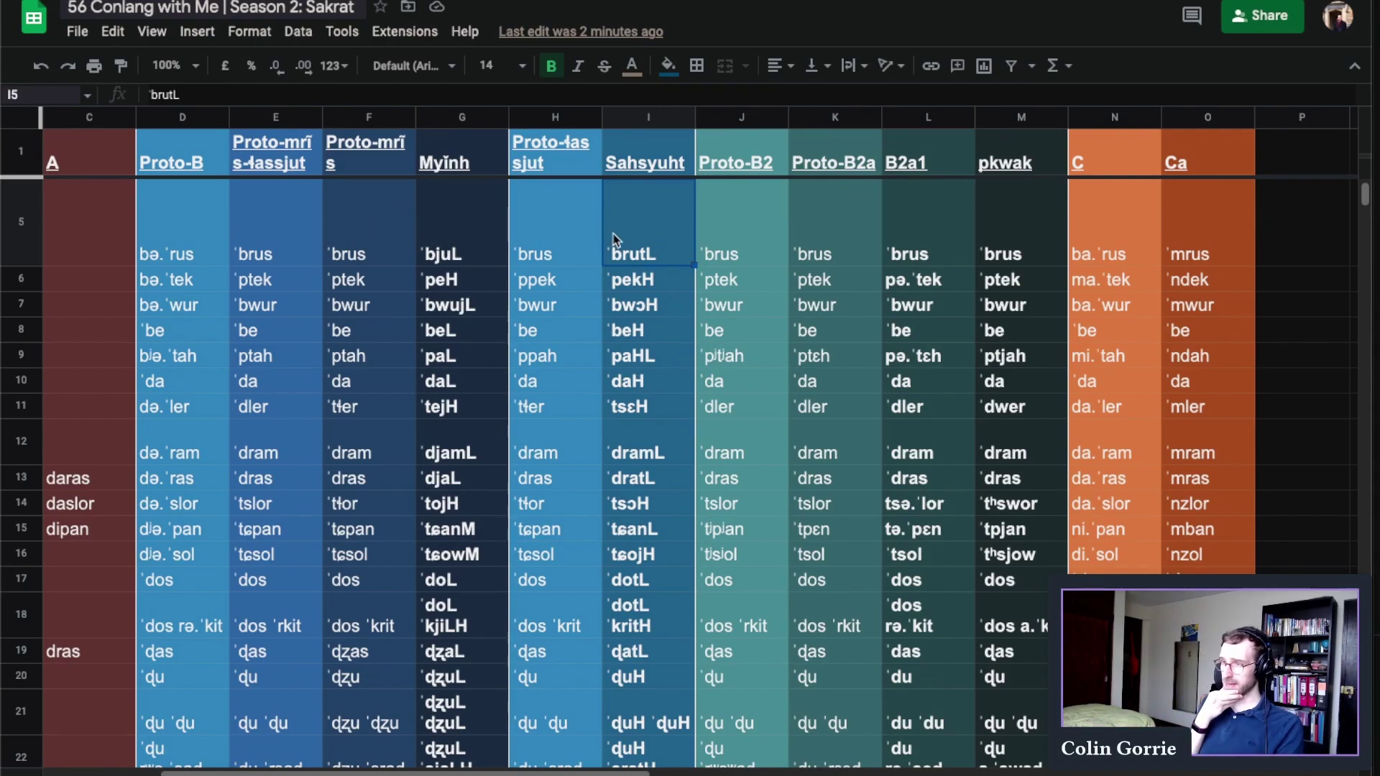
click(650, 303)
scroll(656, 416, down, 1)
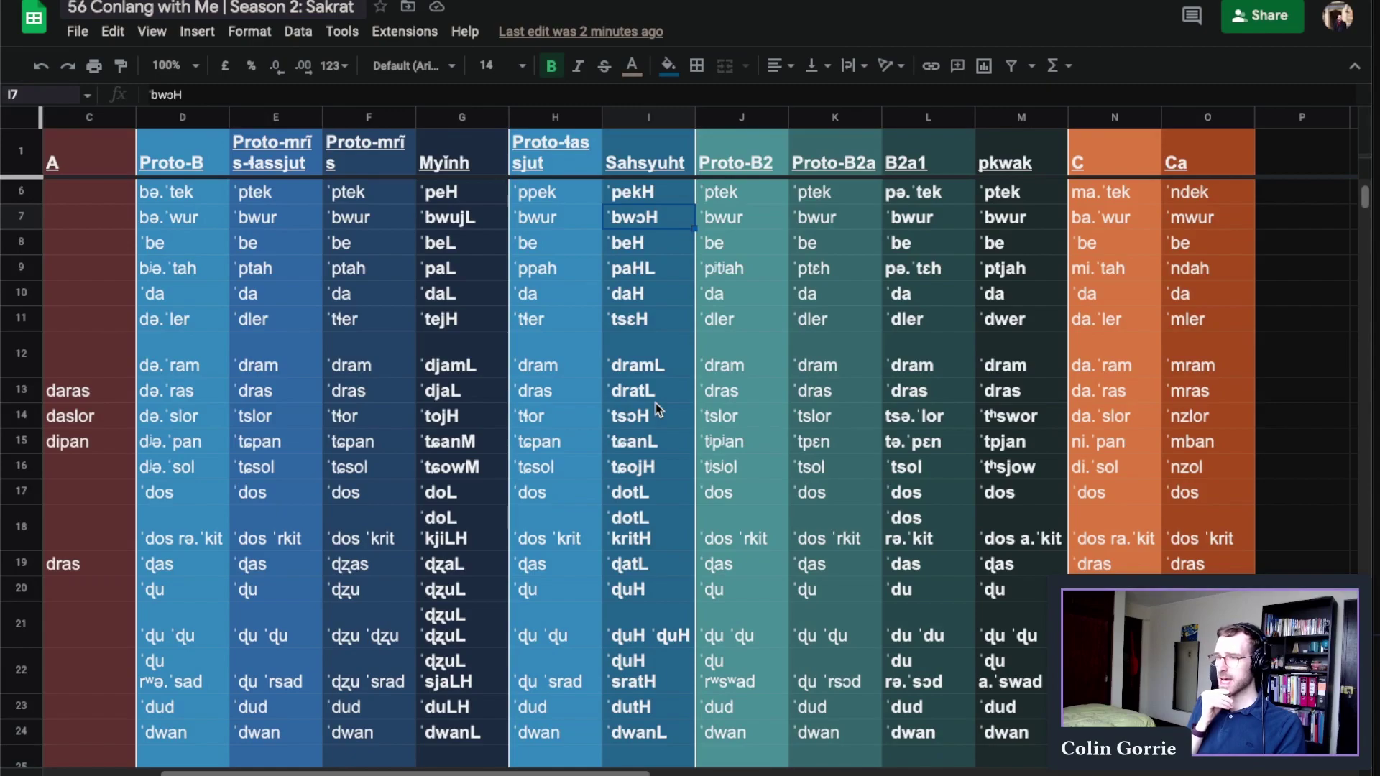
scroll(656, 409, down, 3)
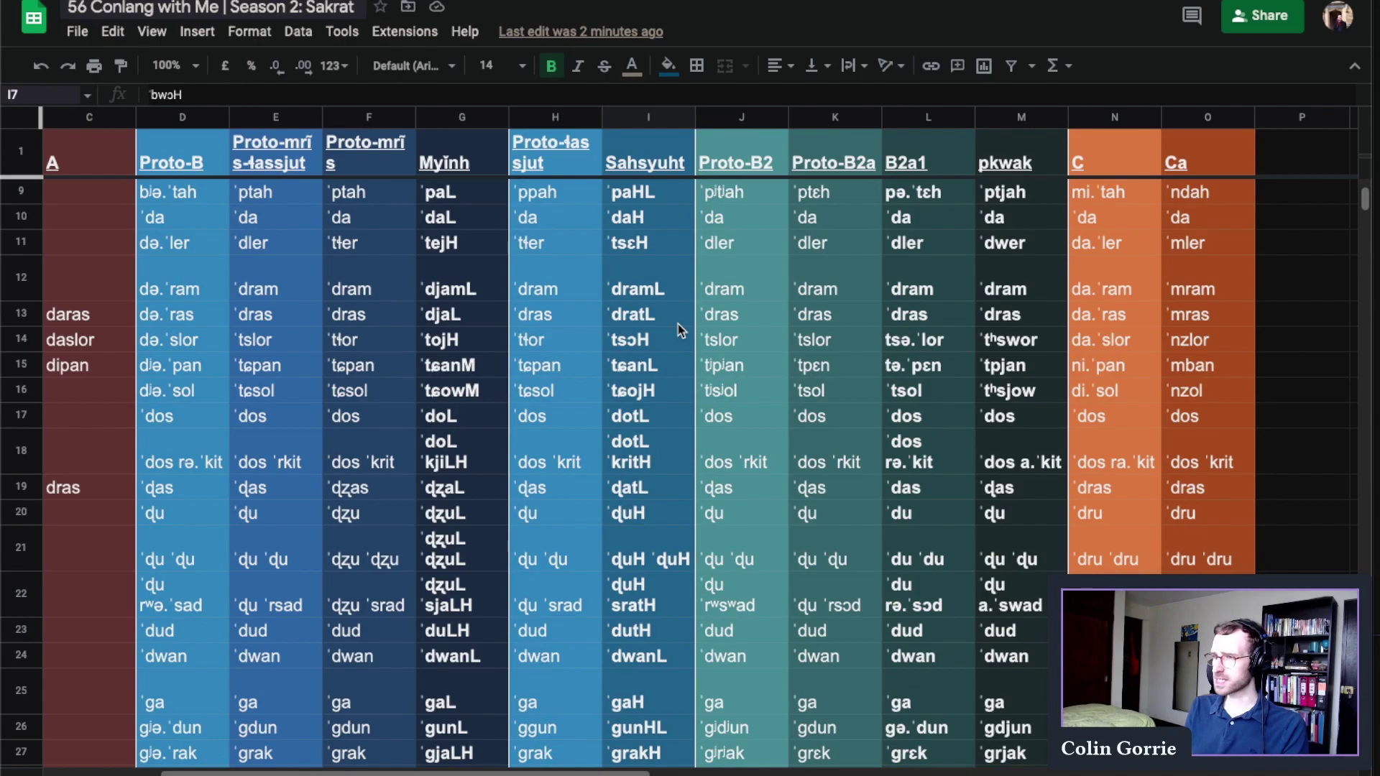
scroll(611, 316, down, 1)
scroll(611, 314, down, 1)
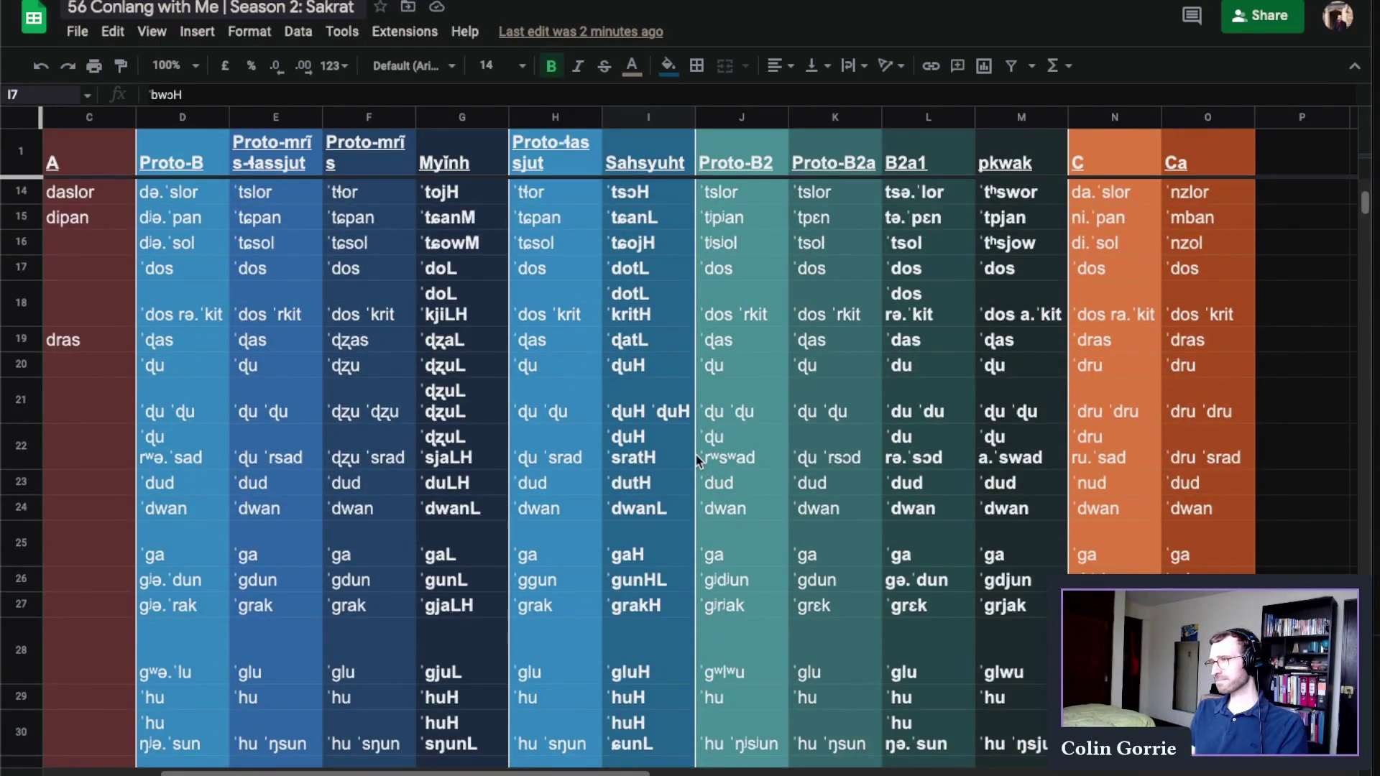
scroll(635, 451, up, 2)
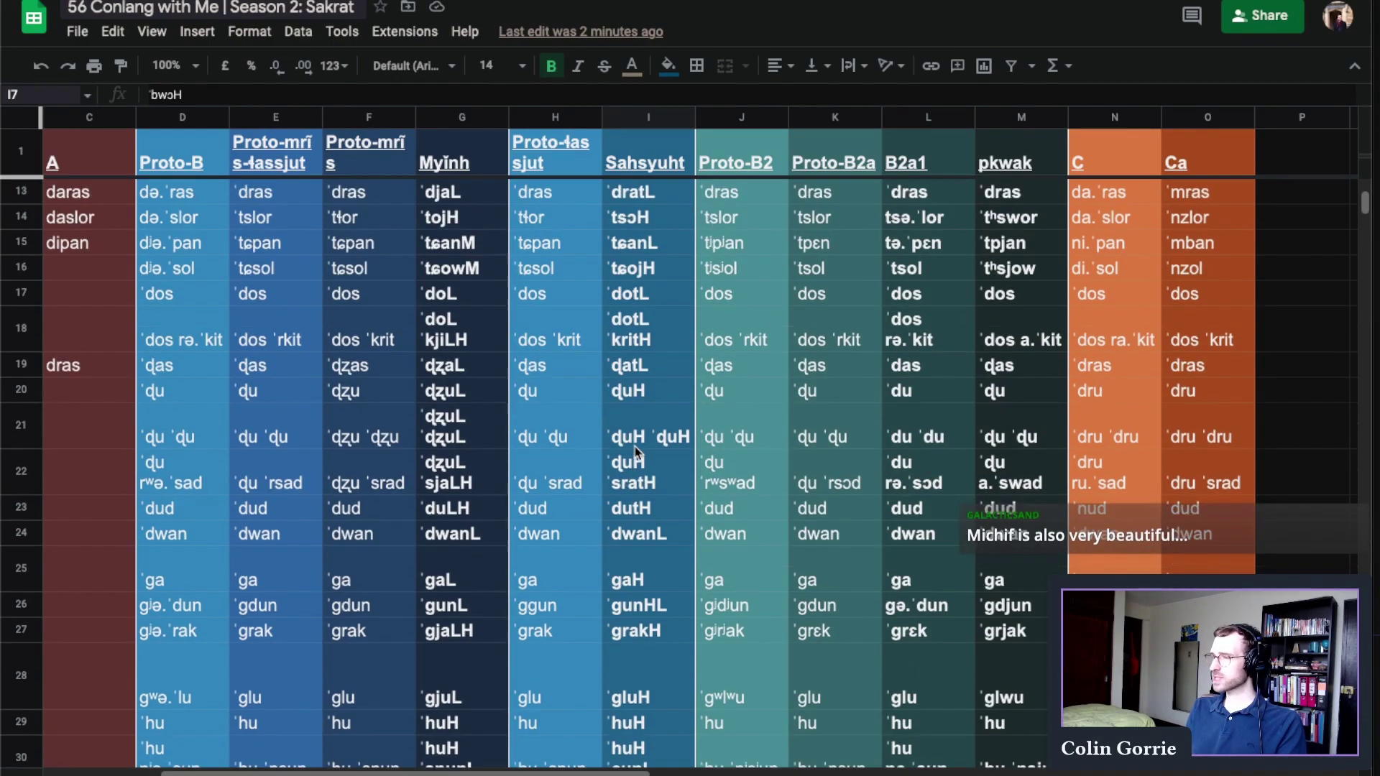
scroll(635, 450, up, 1)
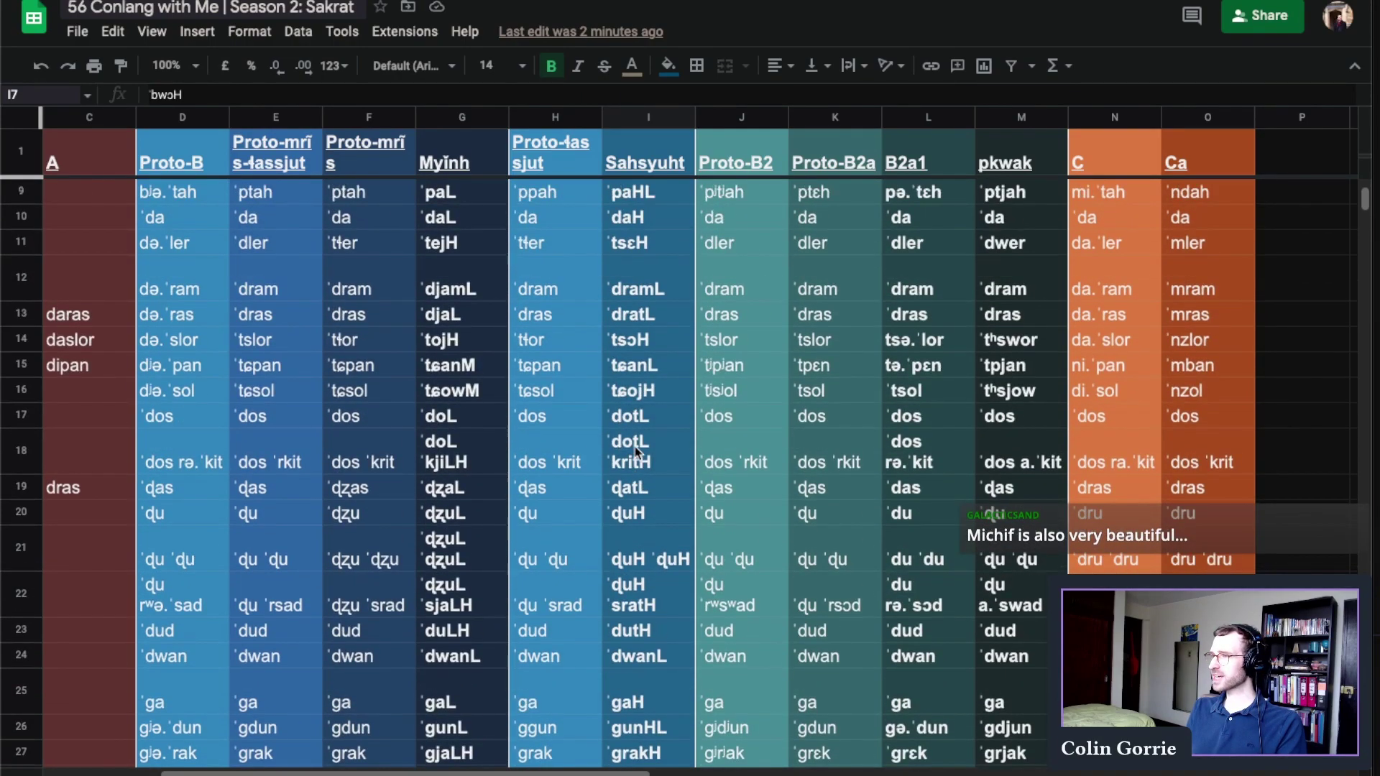
Examine the word forms in the pkwak column, including cell M15, from row 4 down to row 44.
click(1016, 119)
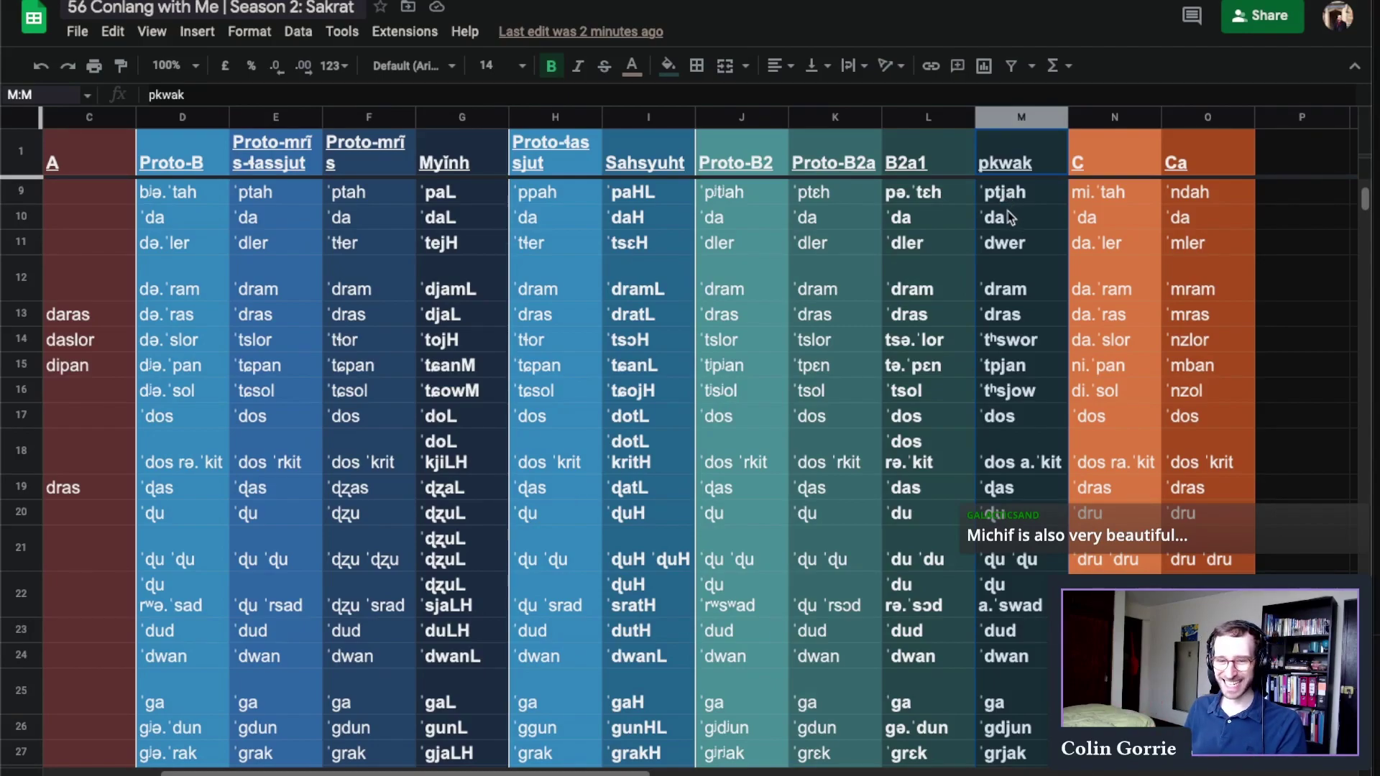
scroll(1017, 191, down, 3)
scroll(1013, 323, up, 6)
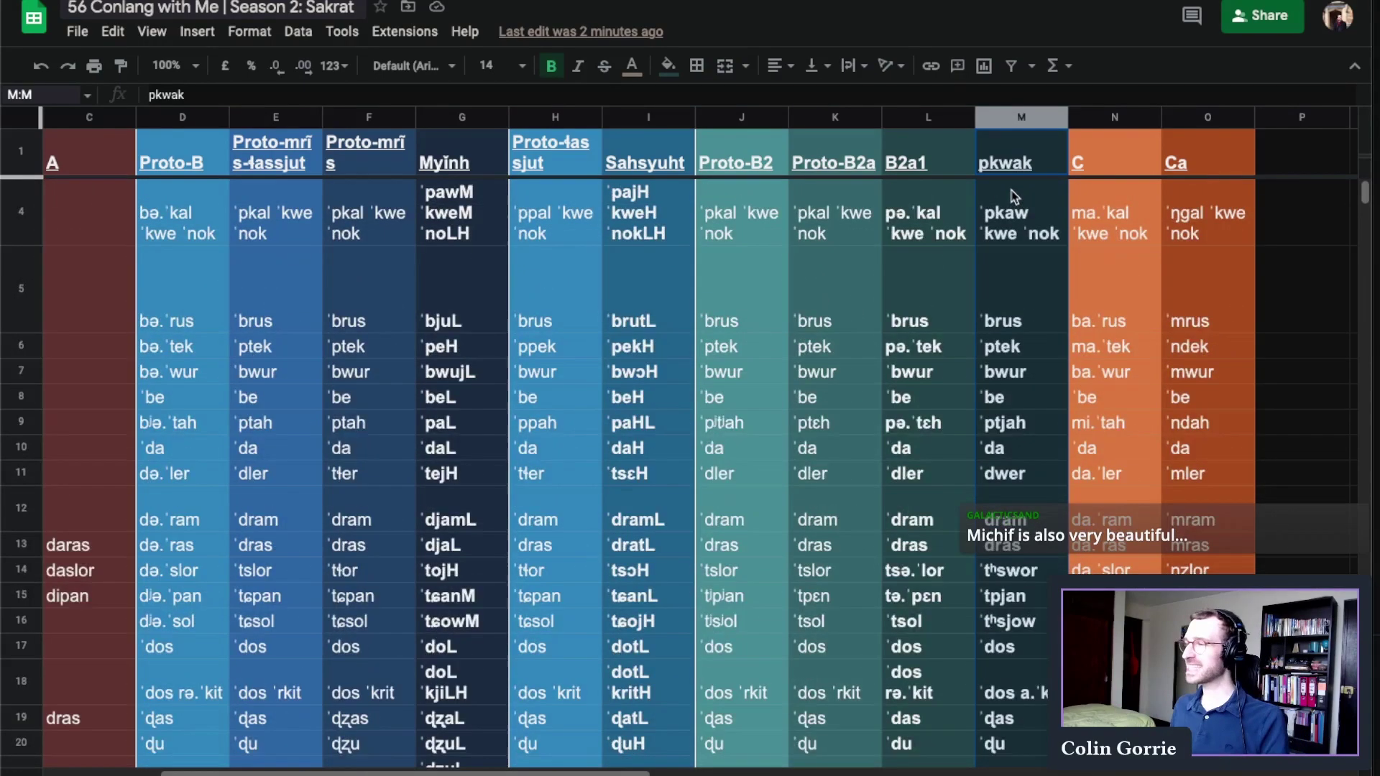
click(1014, 596)
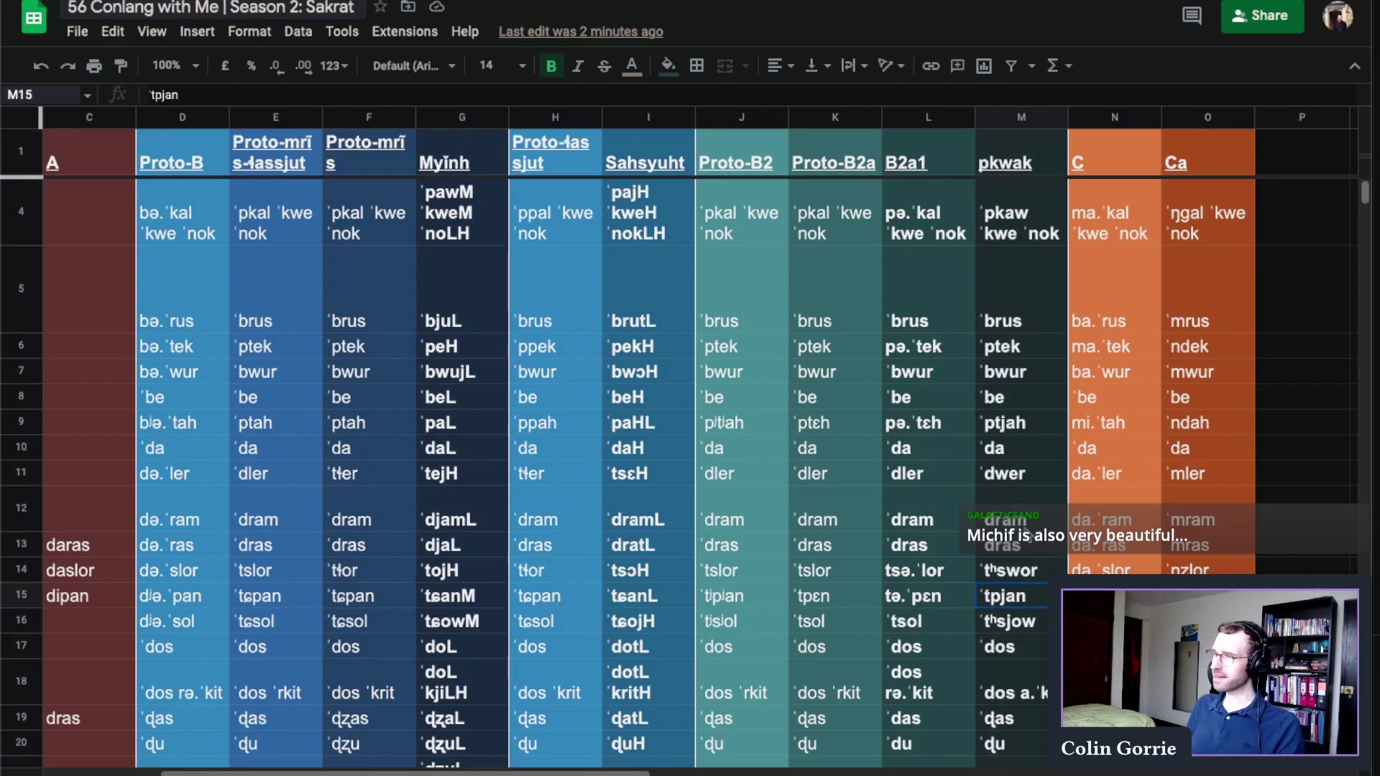
scroll(1002, 460, down, 2)
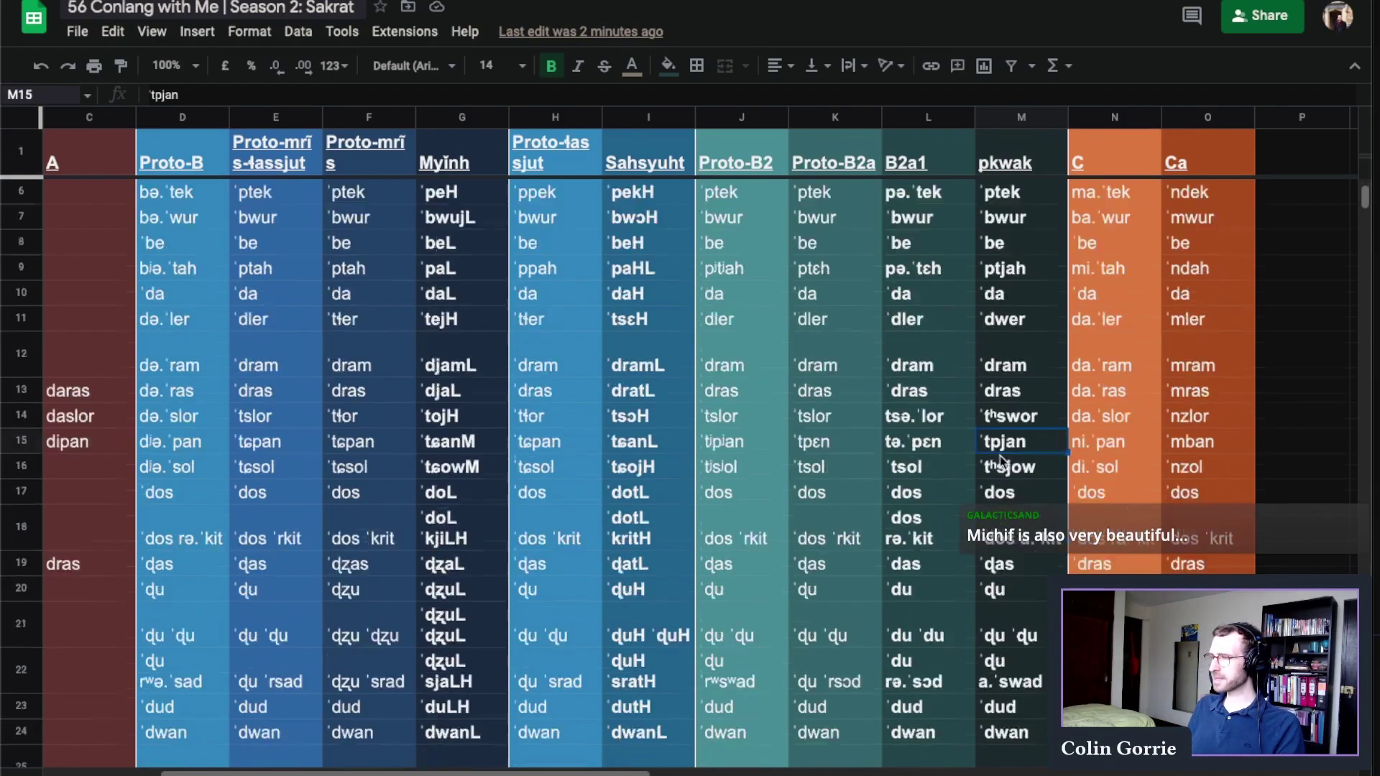
scroll(1035, 425, down, 1)
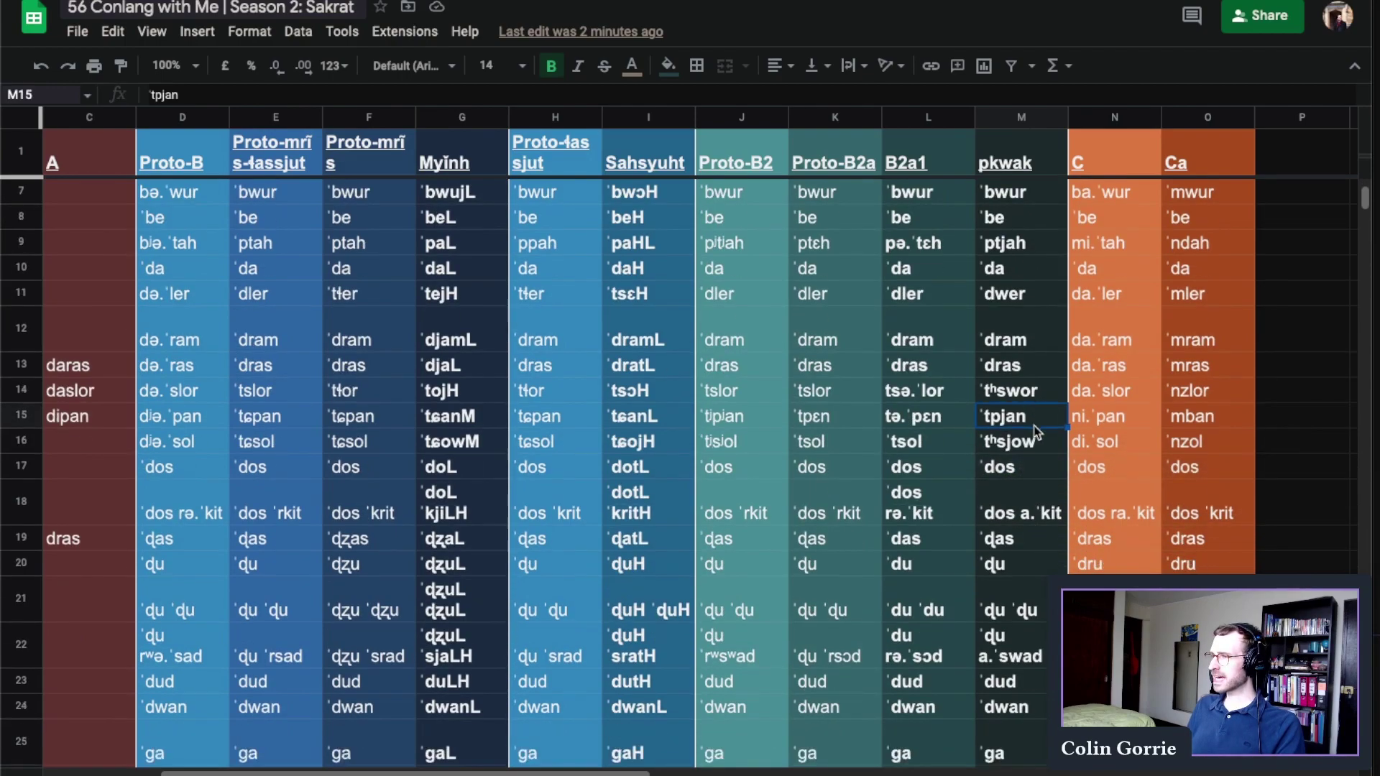
scroll(1035, 431, down, 3)
scroll(1032, 439, down, 6)
scroll(1028, 459, down, 10)
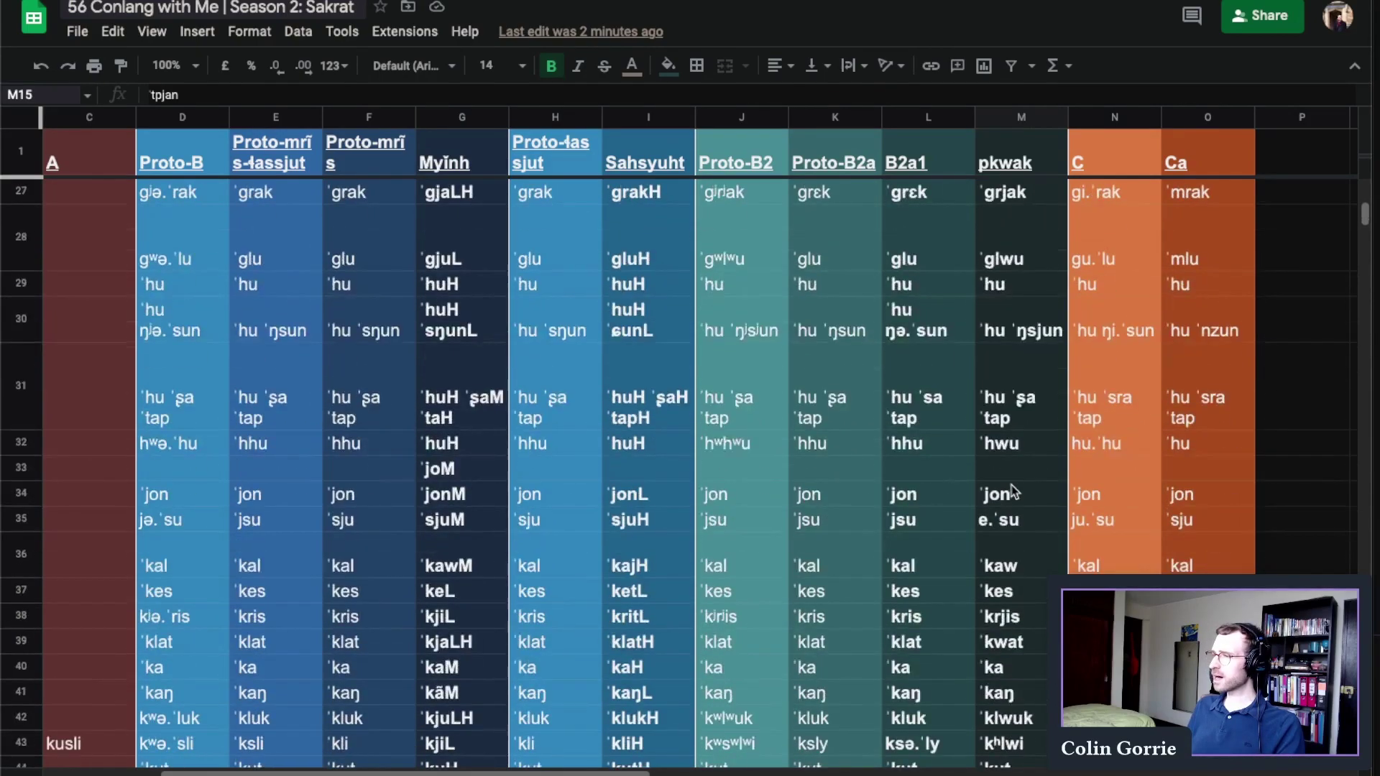
scroll(1013, 491, down, 1)
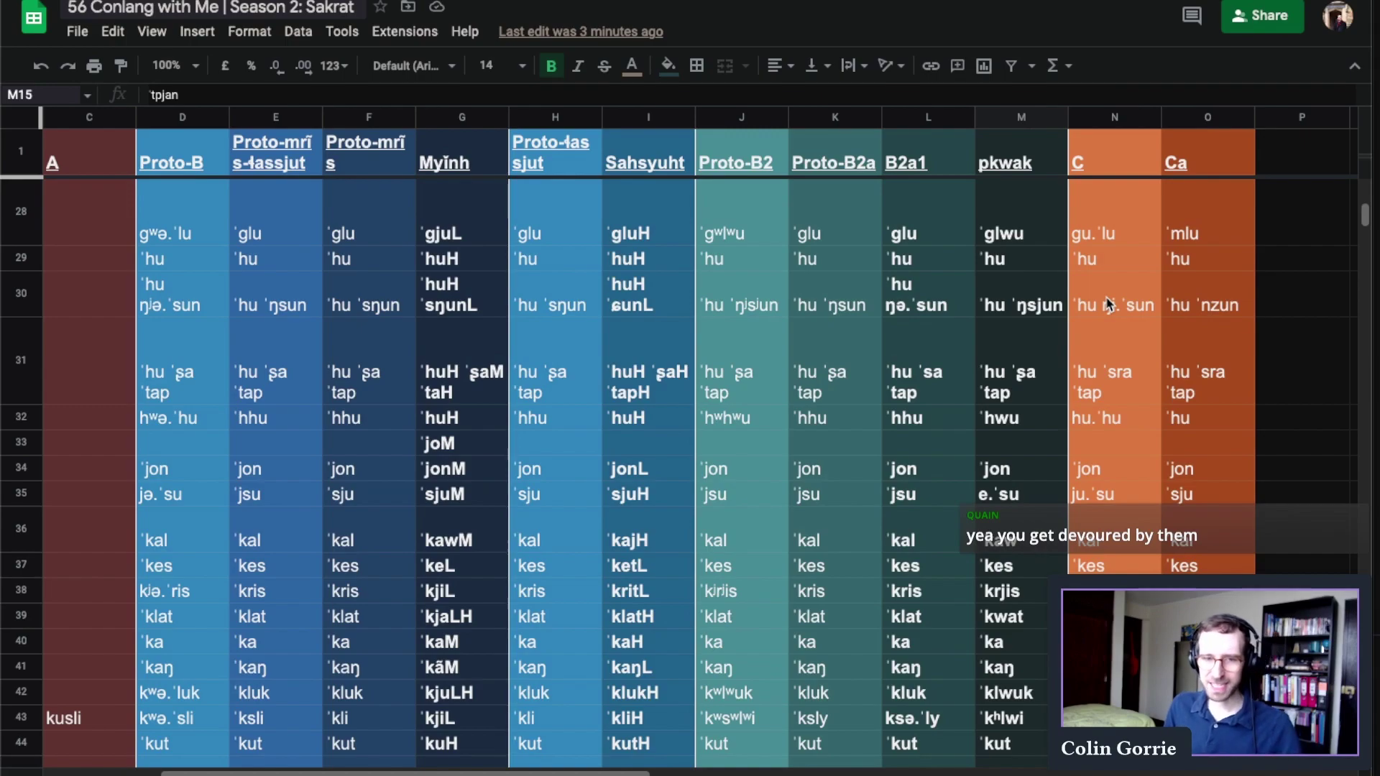
Inspect individual pkwak forms in cells M28, M35, M36, M48 and M50.
click(1021, 238)
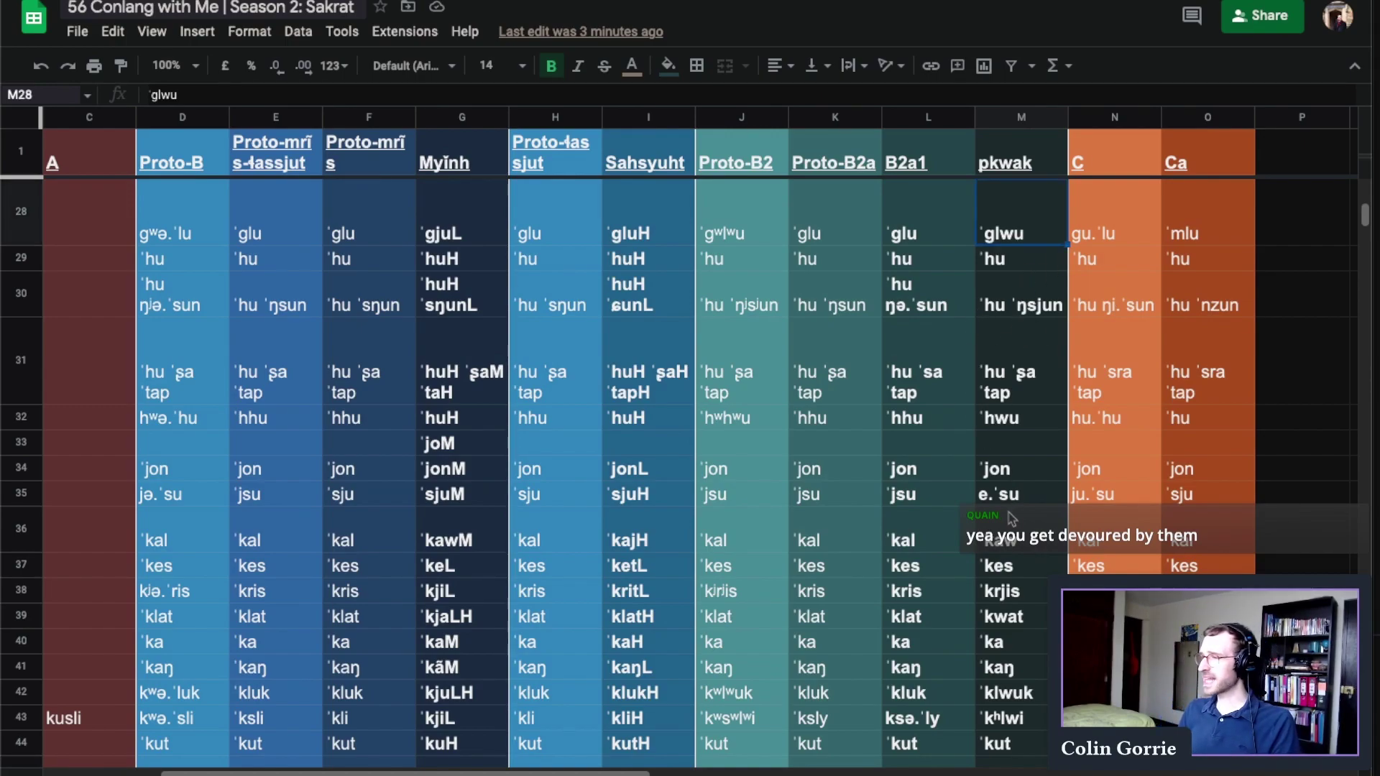
scroll(1006, 381, down, 3)
click(998, 400)
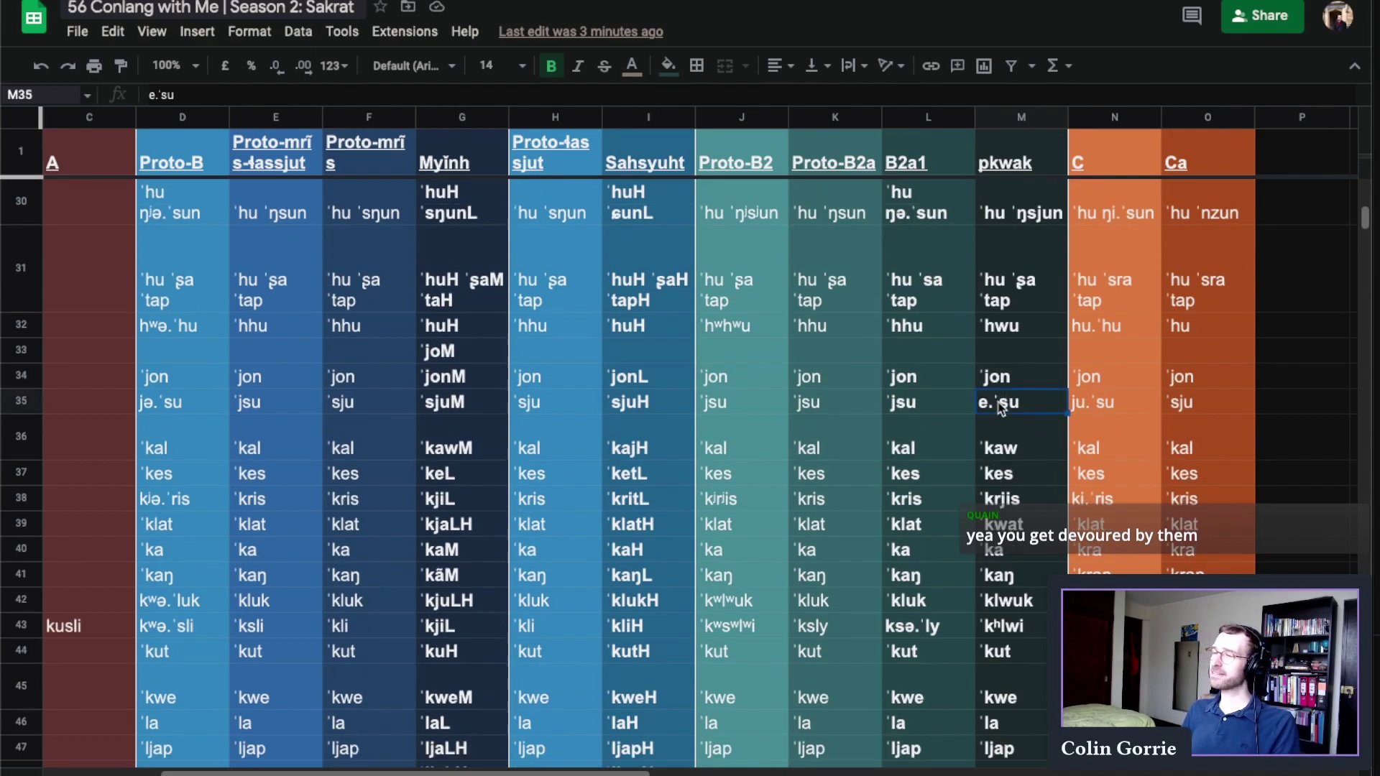
double_click(991, 402)
drag(991, 402, 981, 402)
click(984, 446)
scroll(999, 521, down, 3)
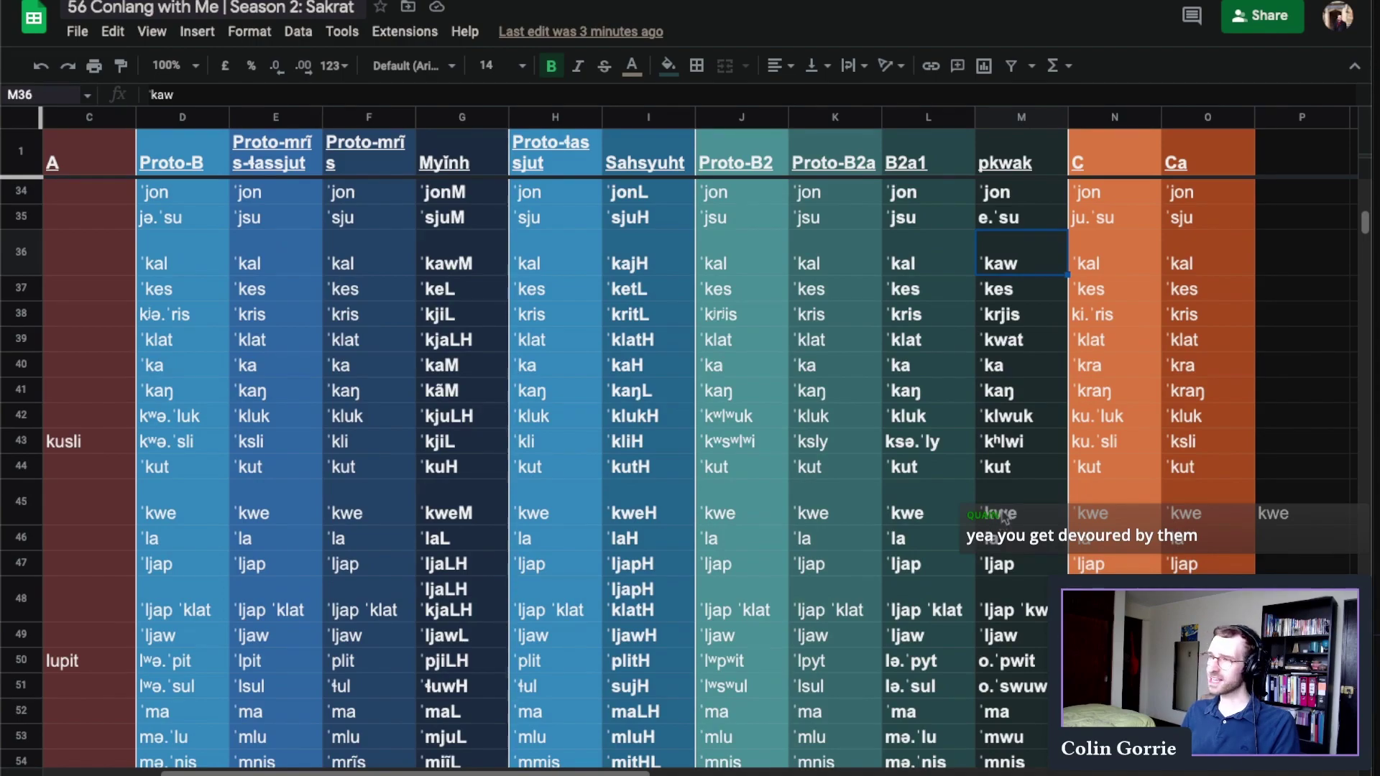
scroll(994, 536, down, 1)
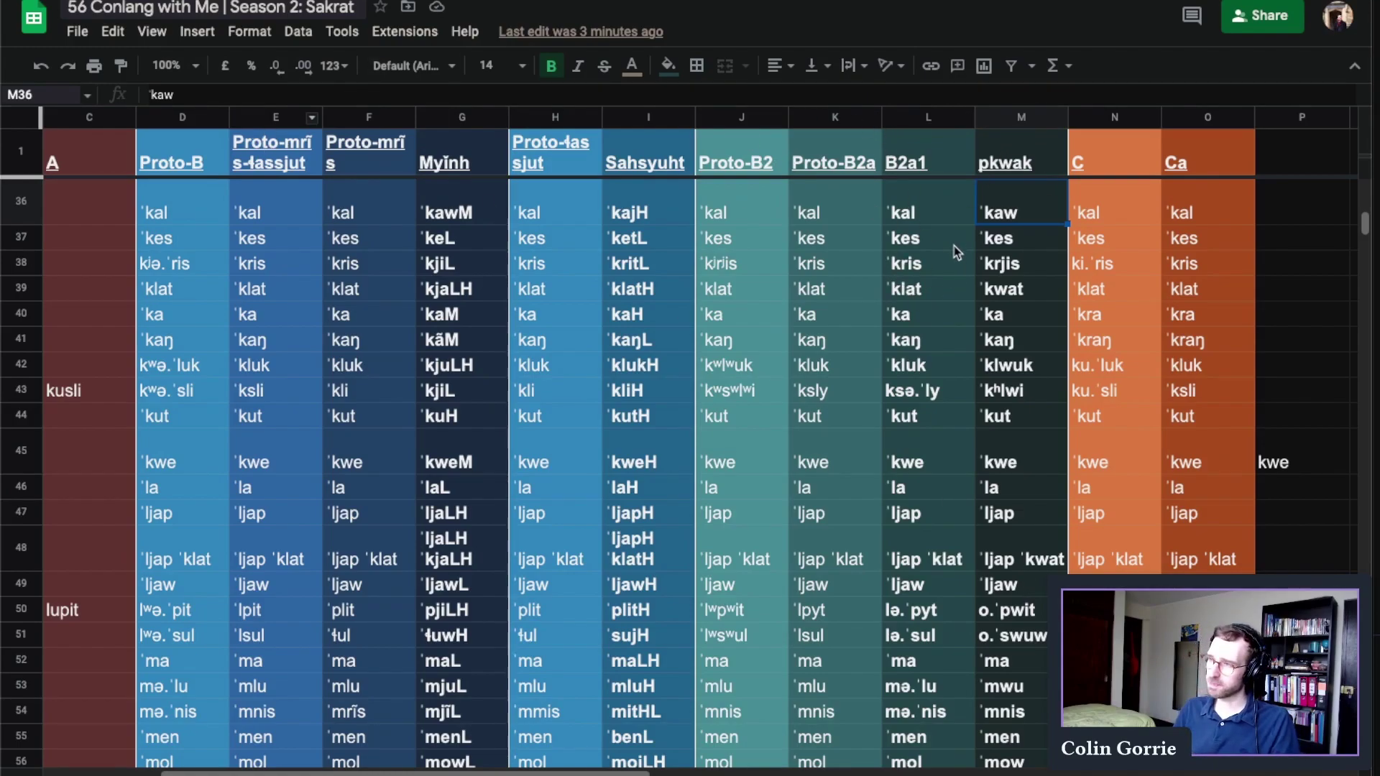
click(1006, 560)
click(1003, 609)
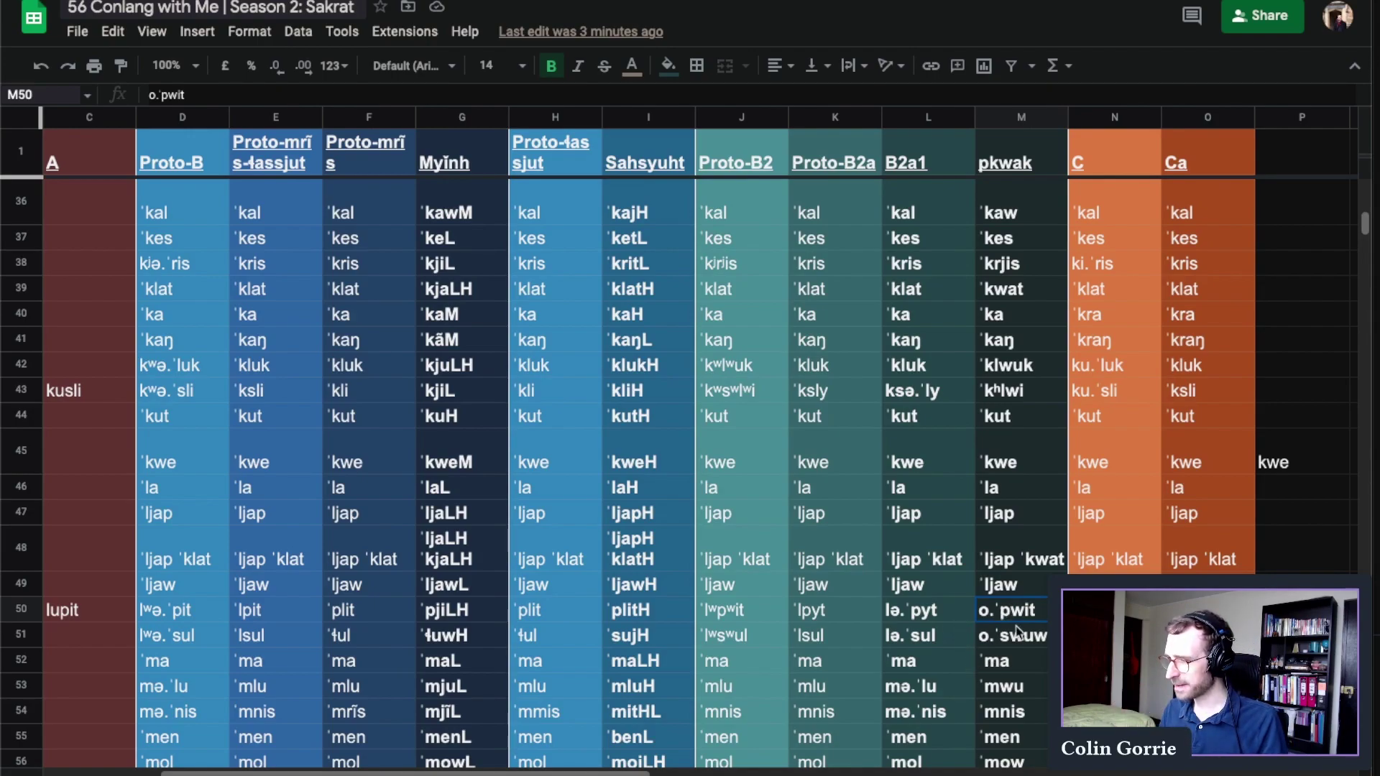
Inspect the Proto-B form of "flower" in cell D50, highlighting its schwa without changing the entry.
click(81, 614)
key(Home)
key(Right)
key(Right)
key(Right)
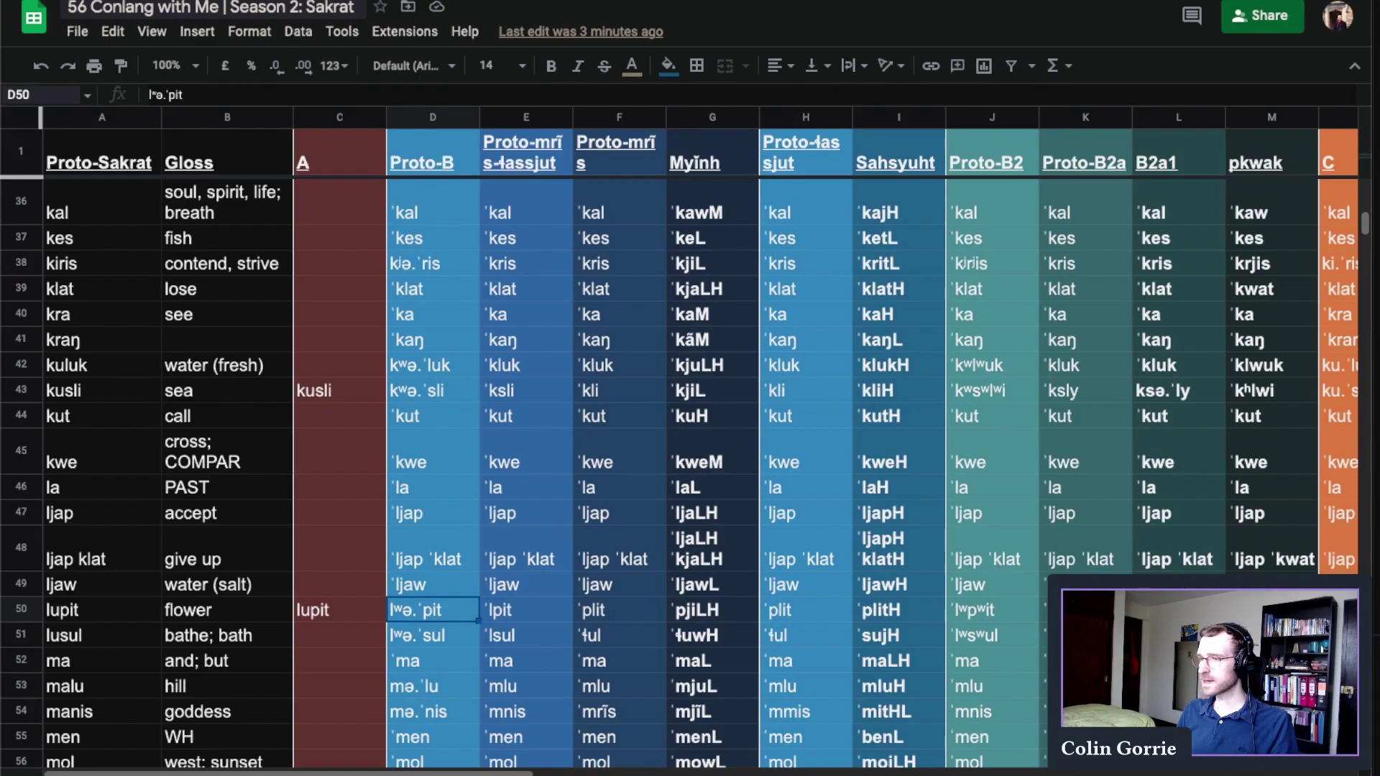
double_click(435, 618)
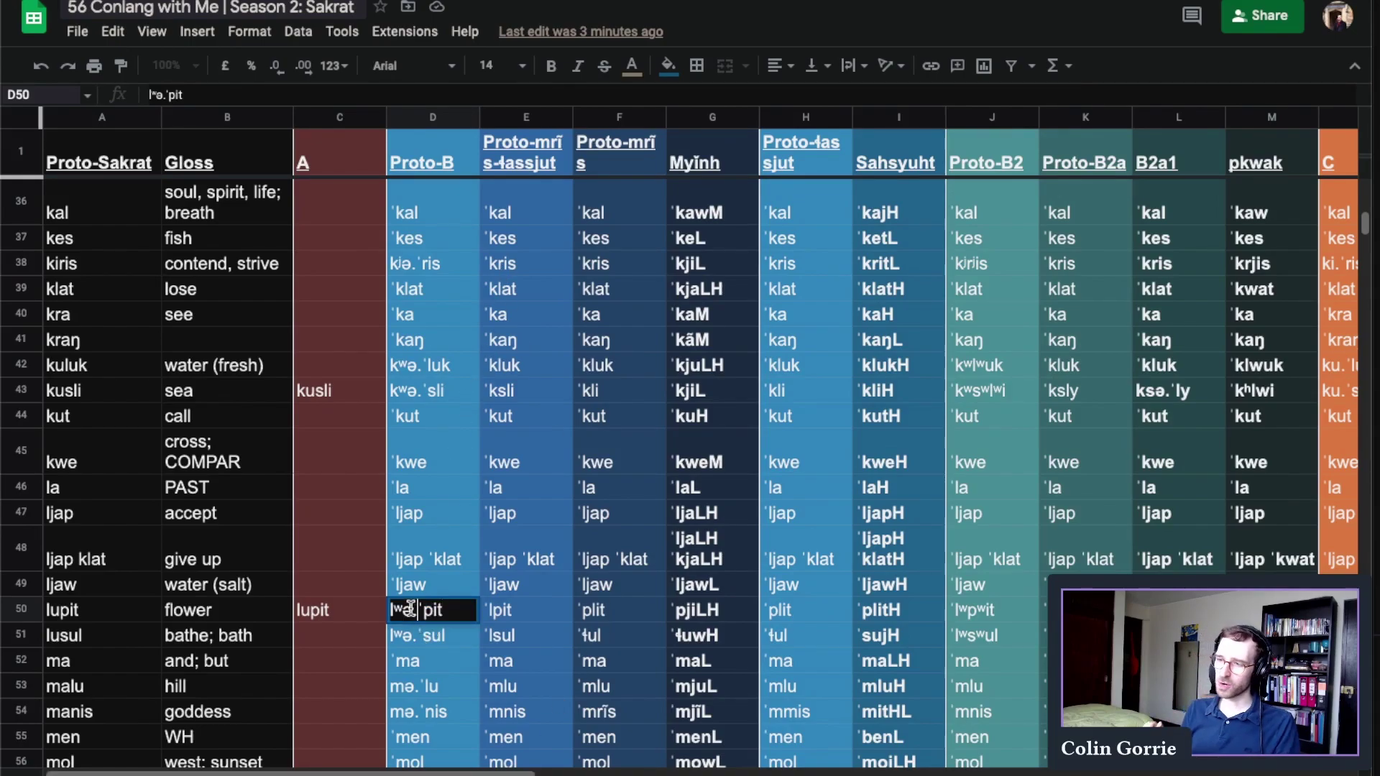
drag(401, 610, 404, 602)
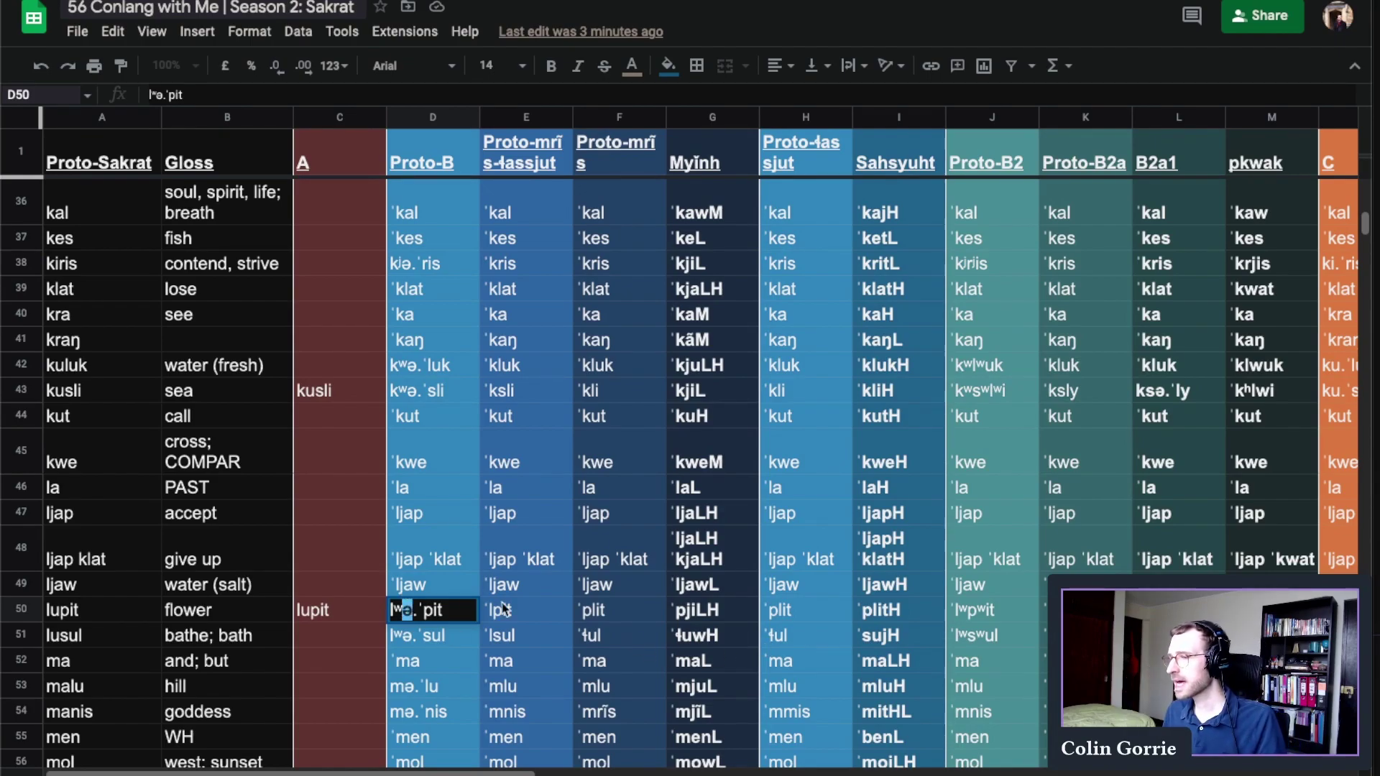
click(402, 639)
click(427, 620)
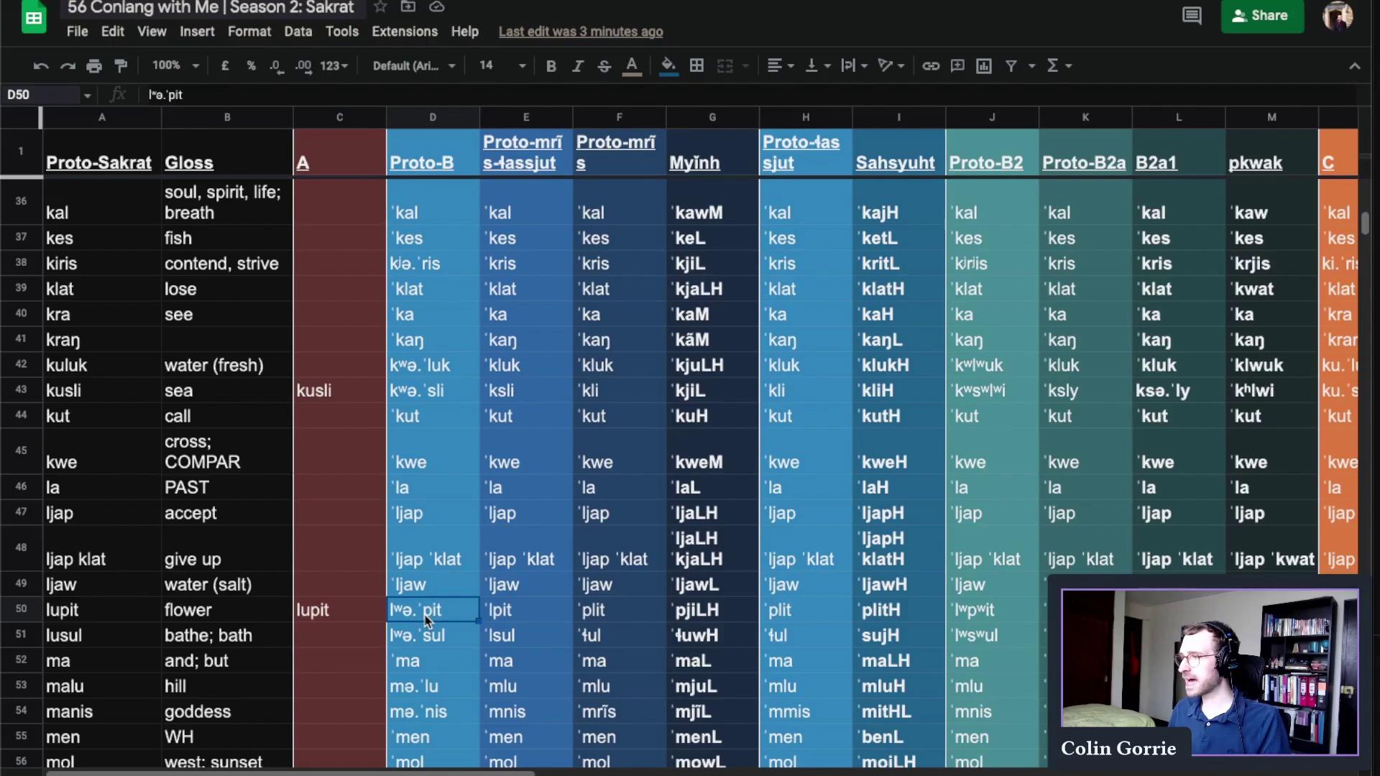
Inspect the Proto-B2 form of "flower" in cell J50, highlighting most of it, and the Proto-B2a form in K50 without editing either.
click(983, 617)
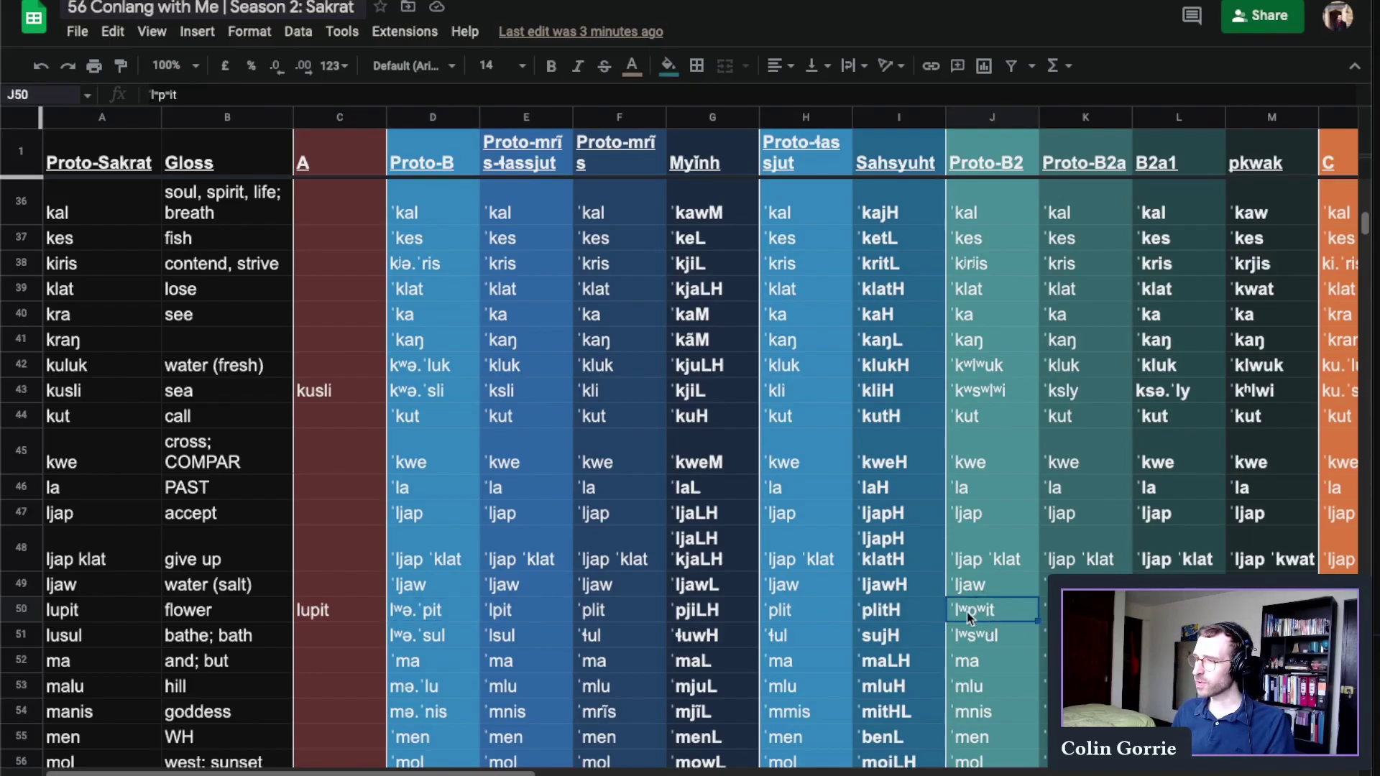
double_click(971, 617)
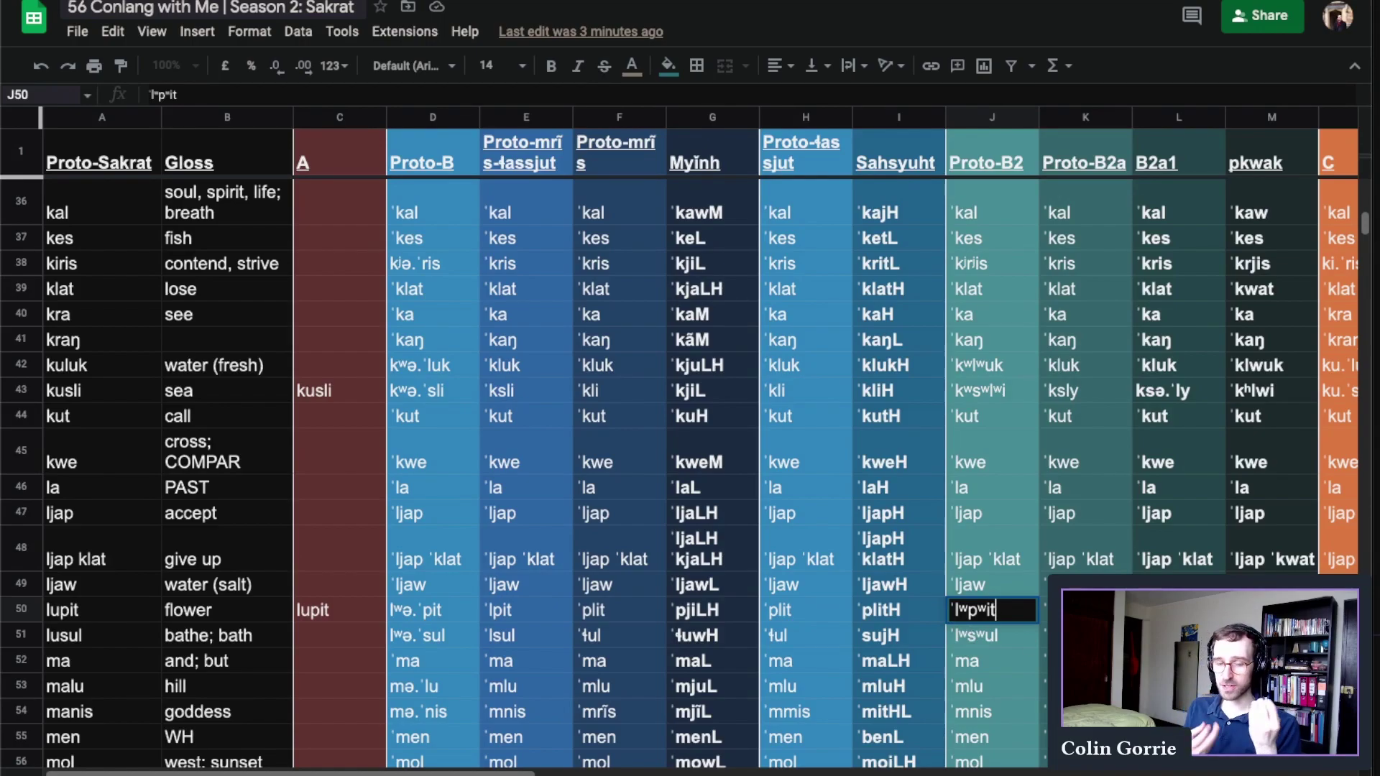
drag(952, 611, 990, 612)
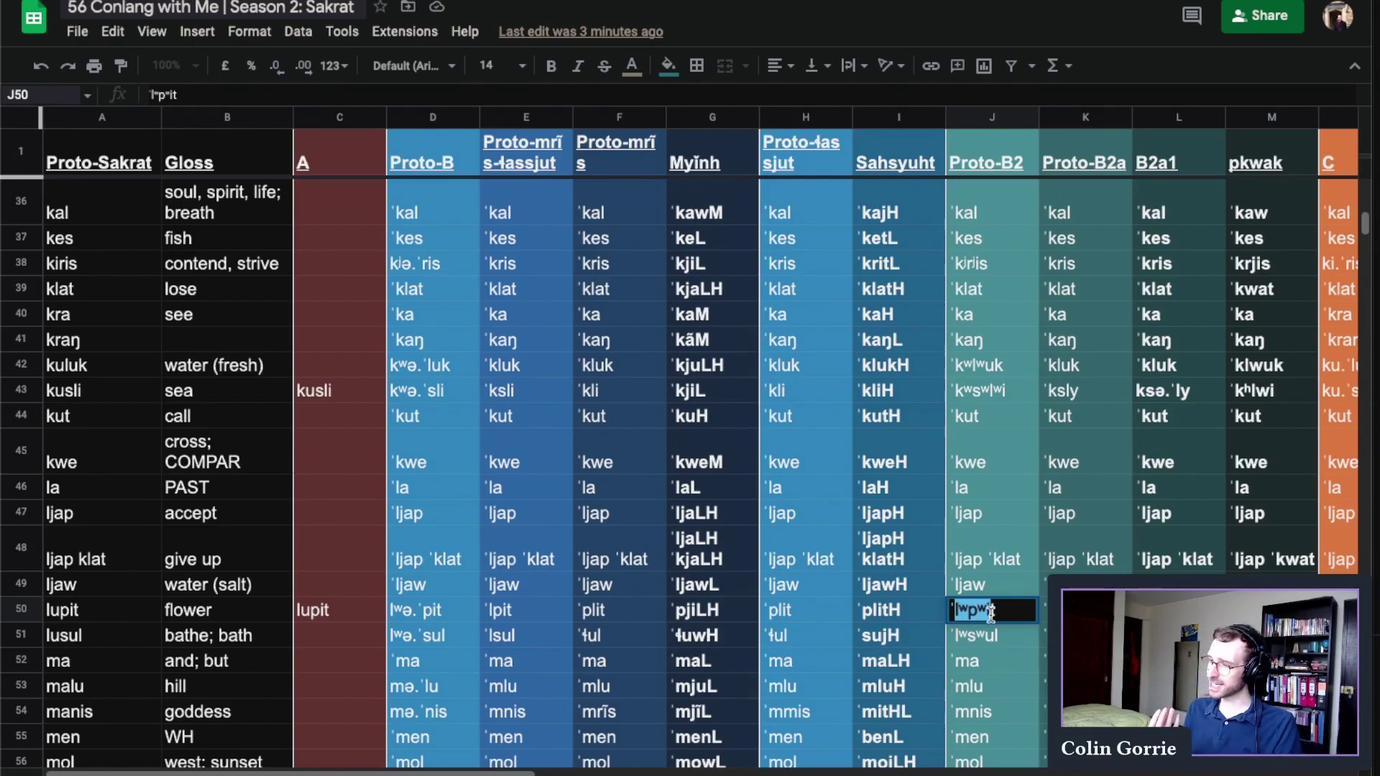
key(Escape)
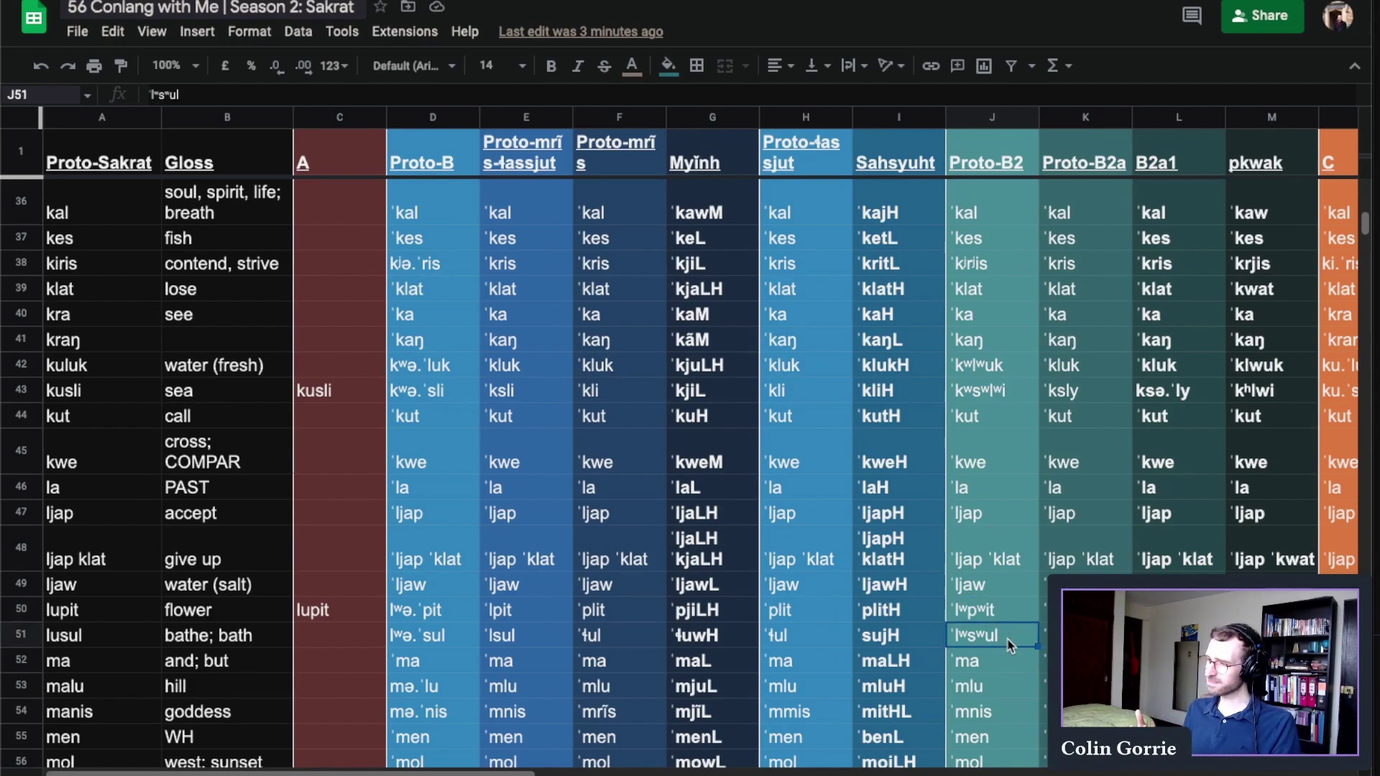
key(Right)
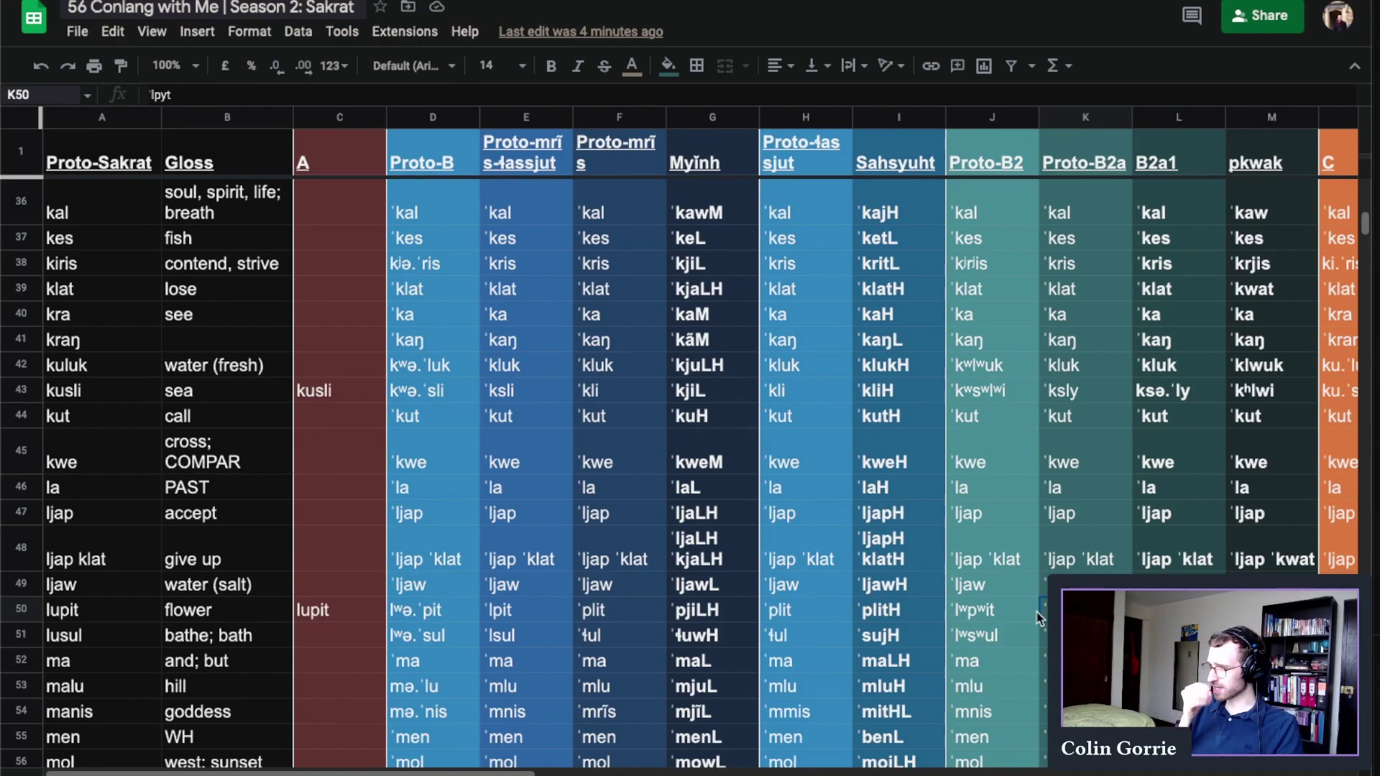
key(Return)
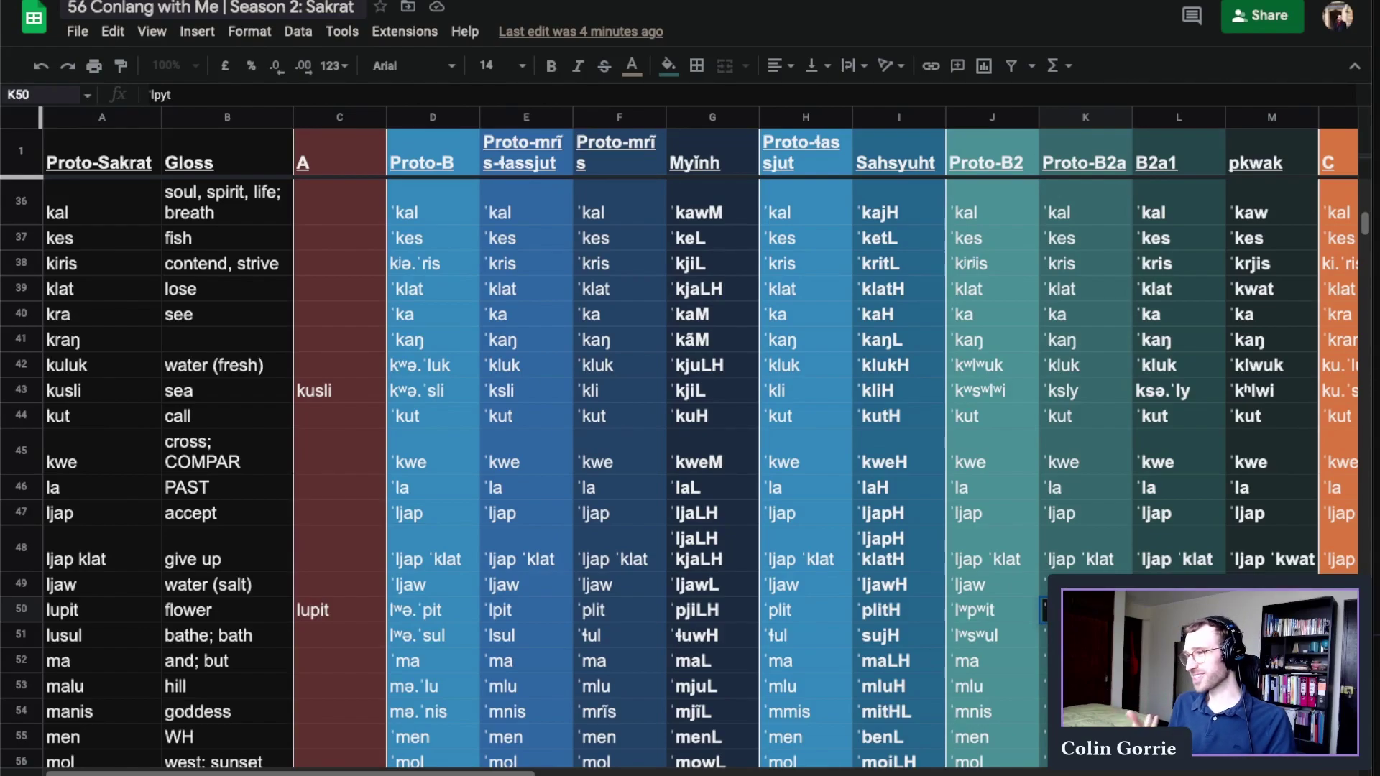
key(Escape)
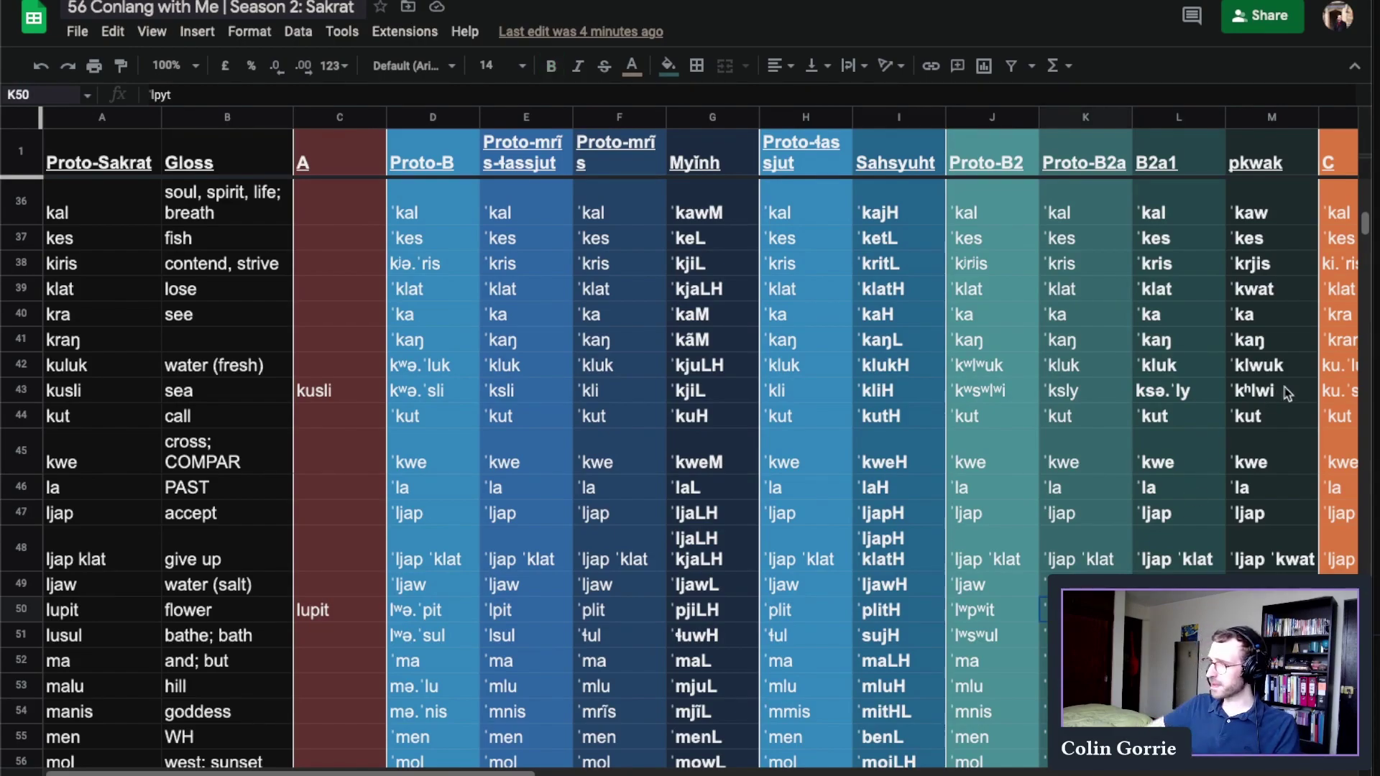
Identify the Proto-B2a column and compare its form of "flower" in K50 with the Proto-B2 form in J50.
click(1094, 122)
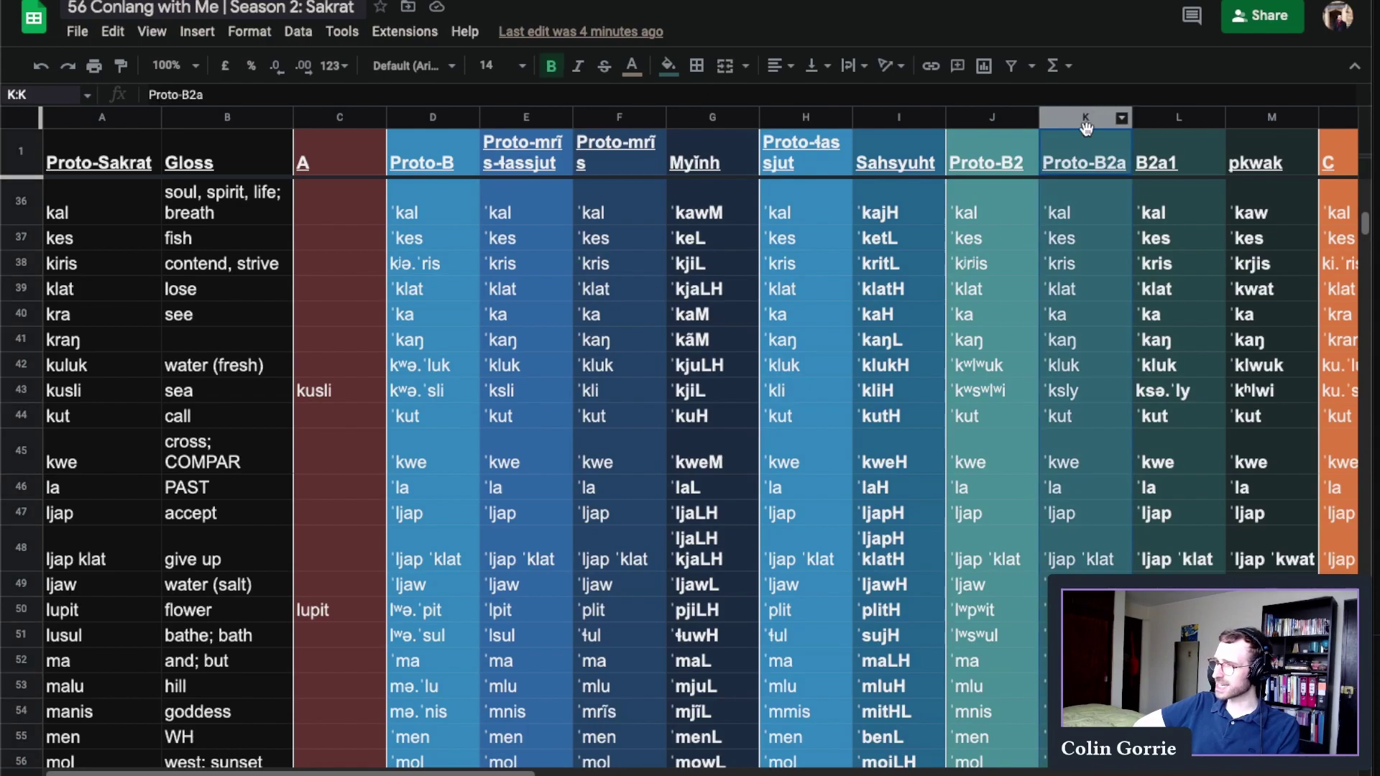
scroll(1054, 503, down, 3)
click(1053, 439)
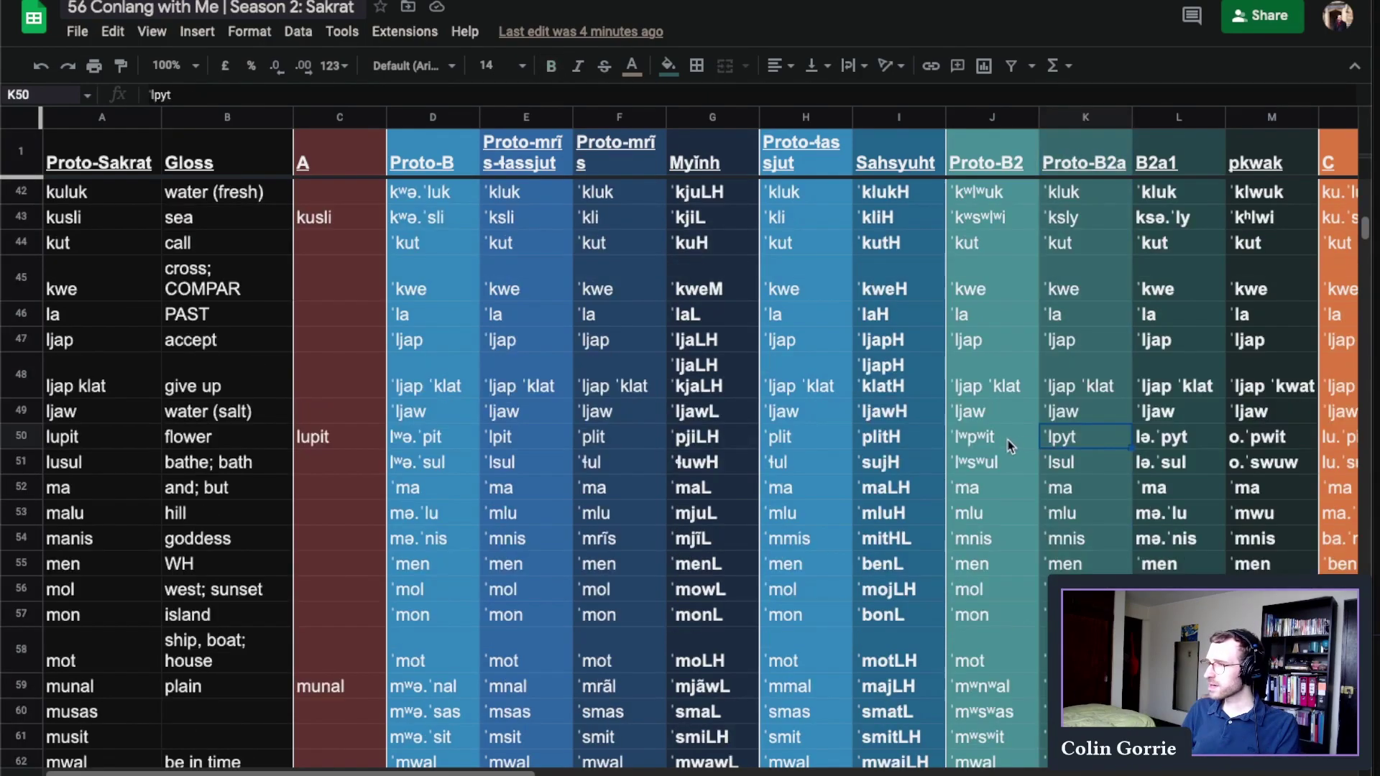
double_click(1054, 438)
click(991, 438)
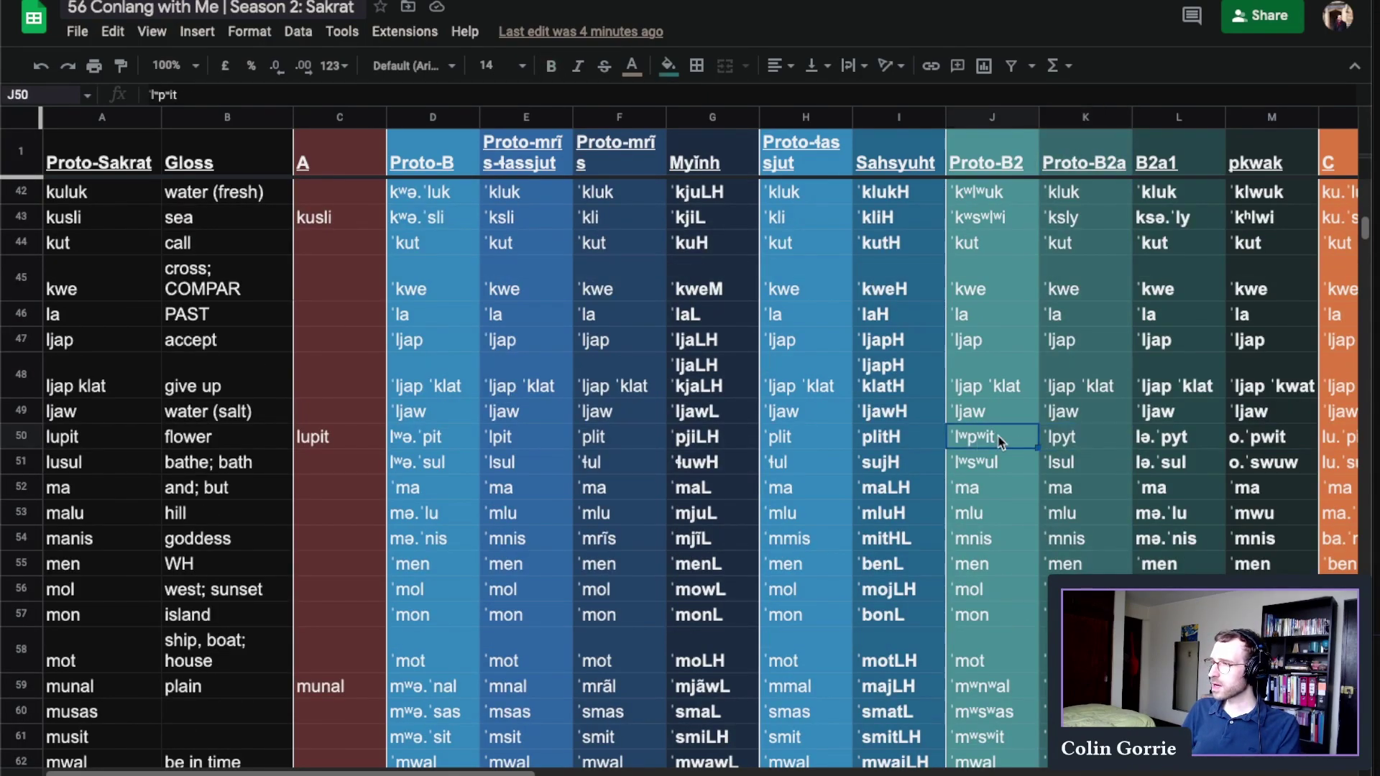
double_click(992, 438)
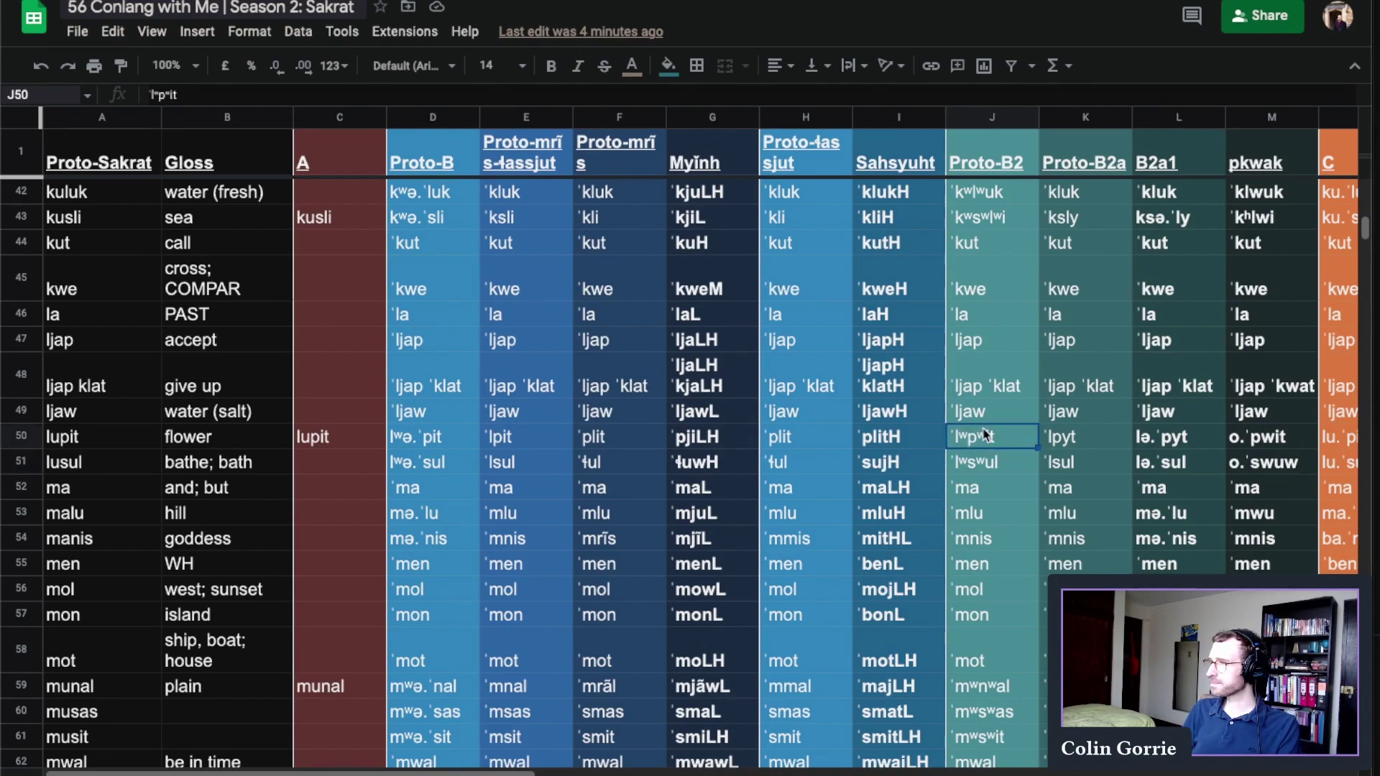
Compare the pkwak form of "flower" in M50 with the proto-forms in J50 and K50, highlighting the initial vowel in M50.
click(1254, 440)
double_click(1254, 440)
drag(1305, 438, 1195, 447)
click(1008, 444)
double_click(1053, 439)
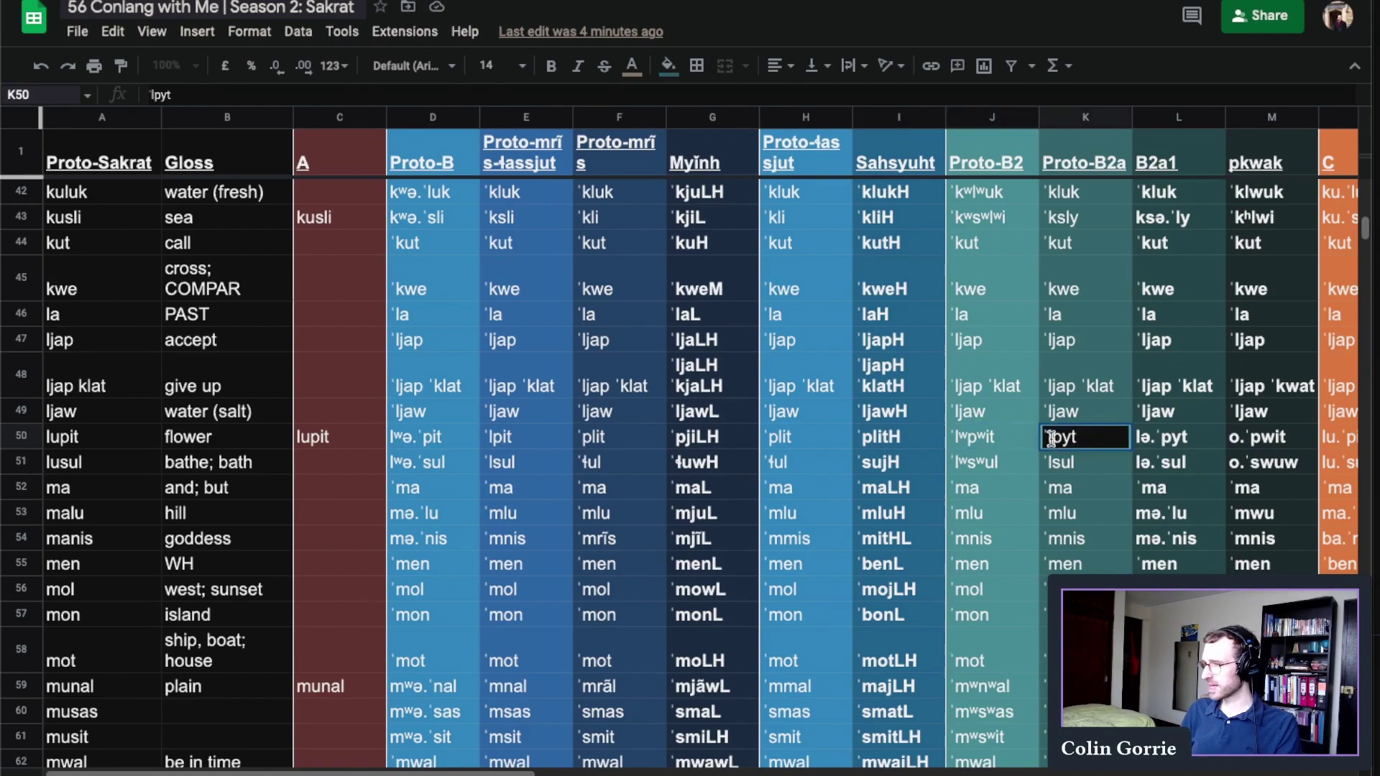
click(1233, 445)
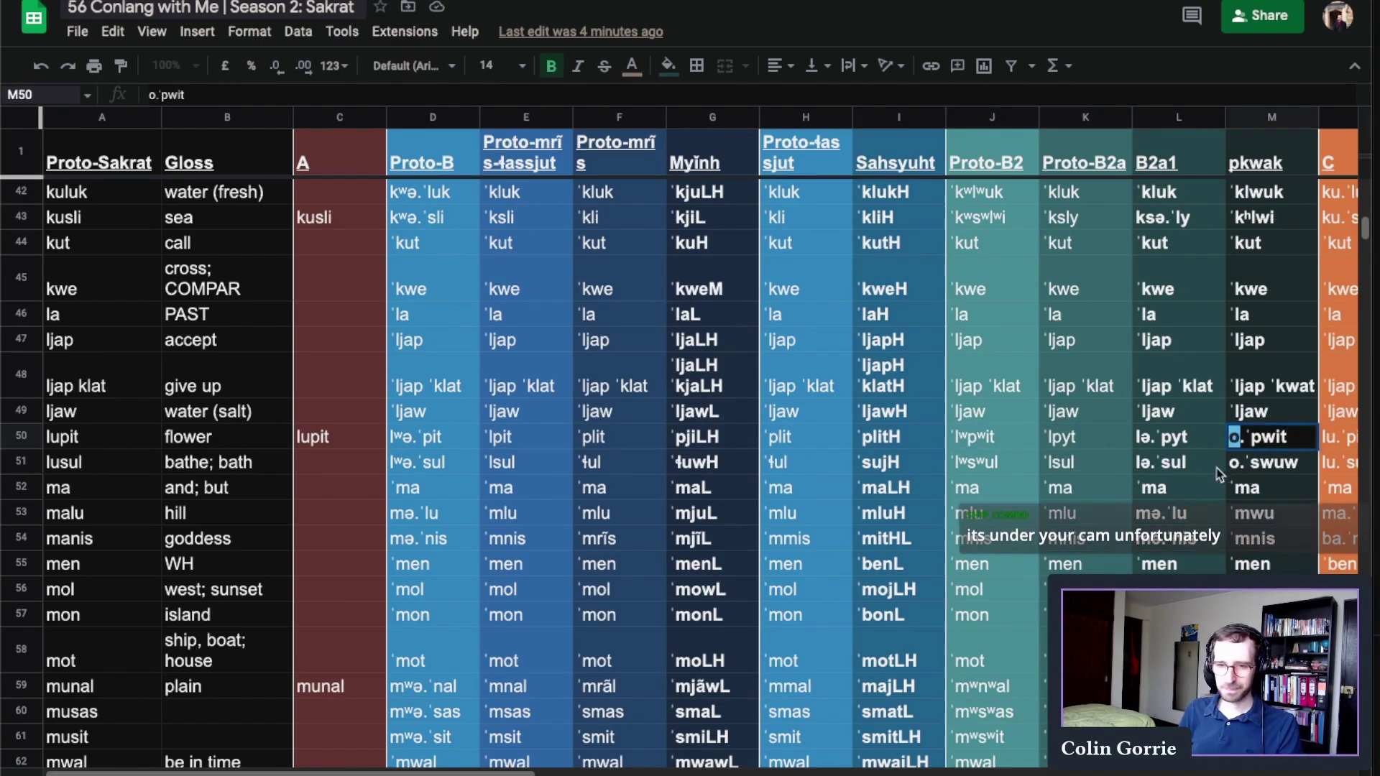
Inspect the B2a1 and pkwak forms of "bathe" in L51 and M51 alongside the pkwak "flower" in M50.
click(1221, 468)
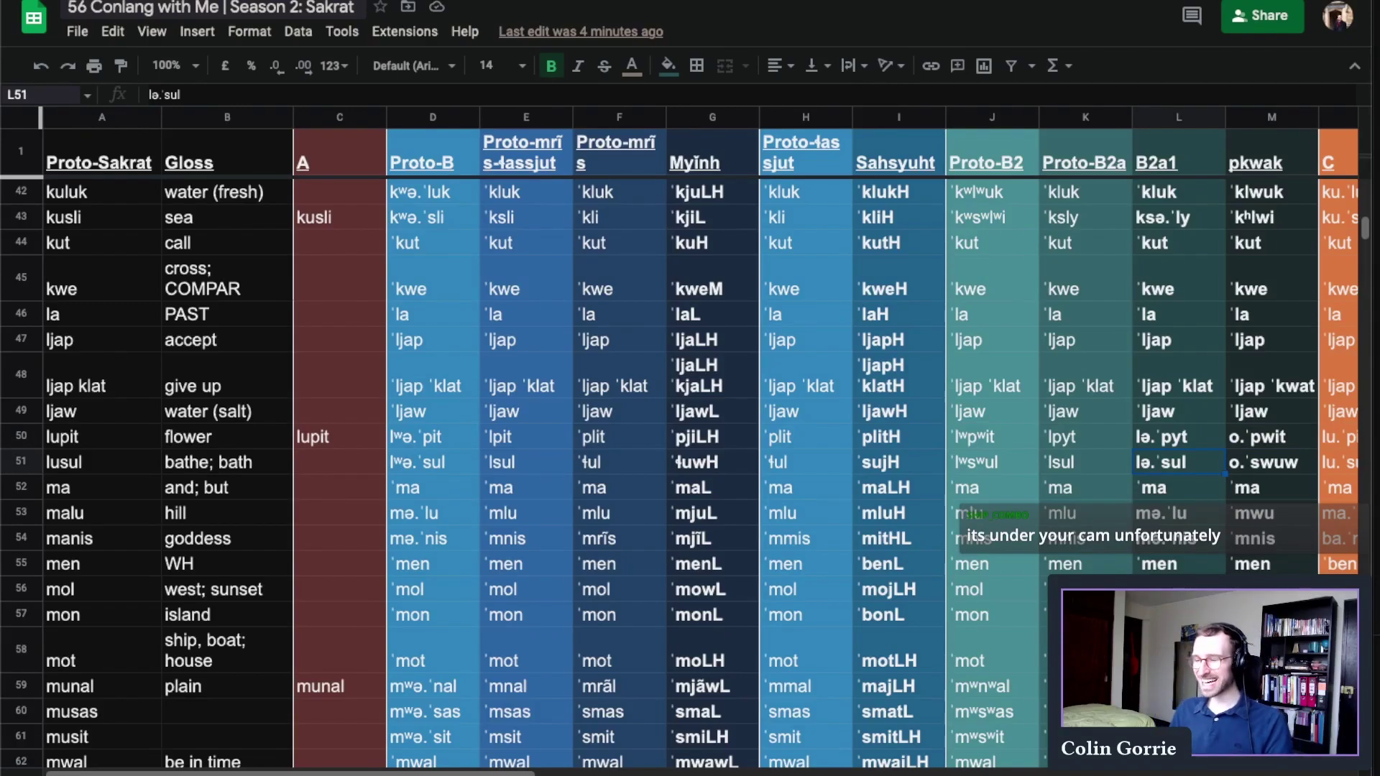
scroll(1125, 486, down, 1)
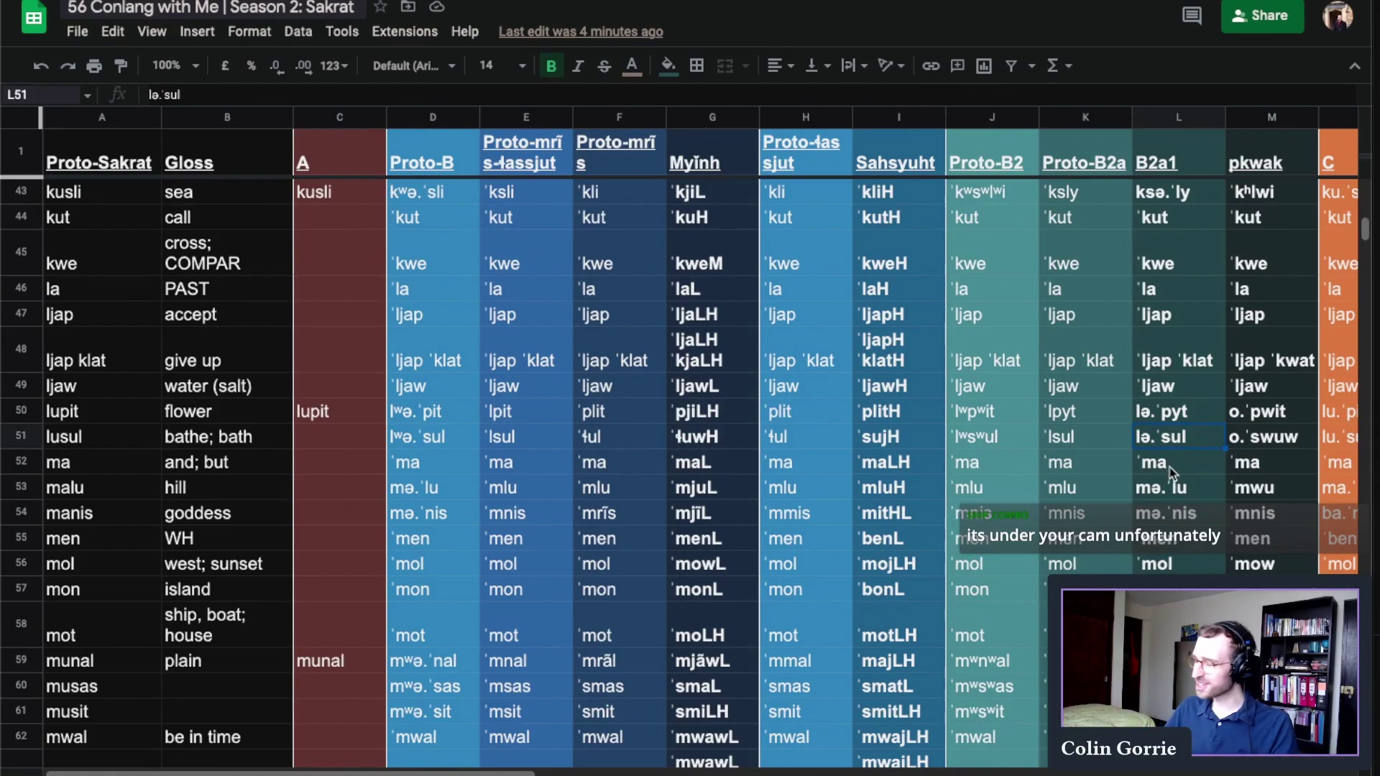
click(1251, 438)
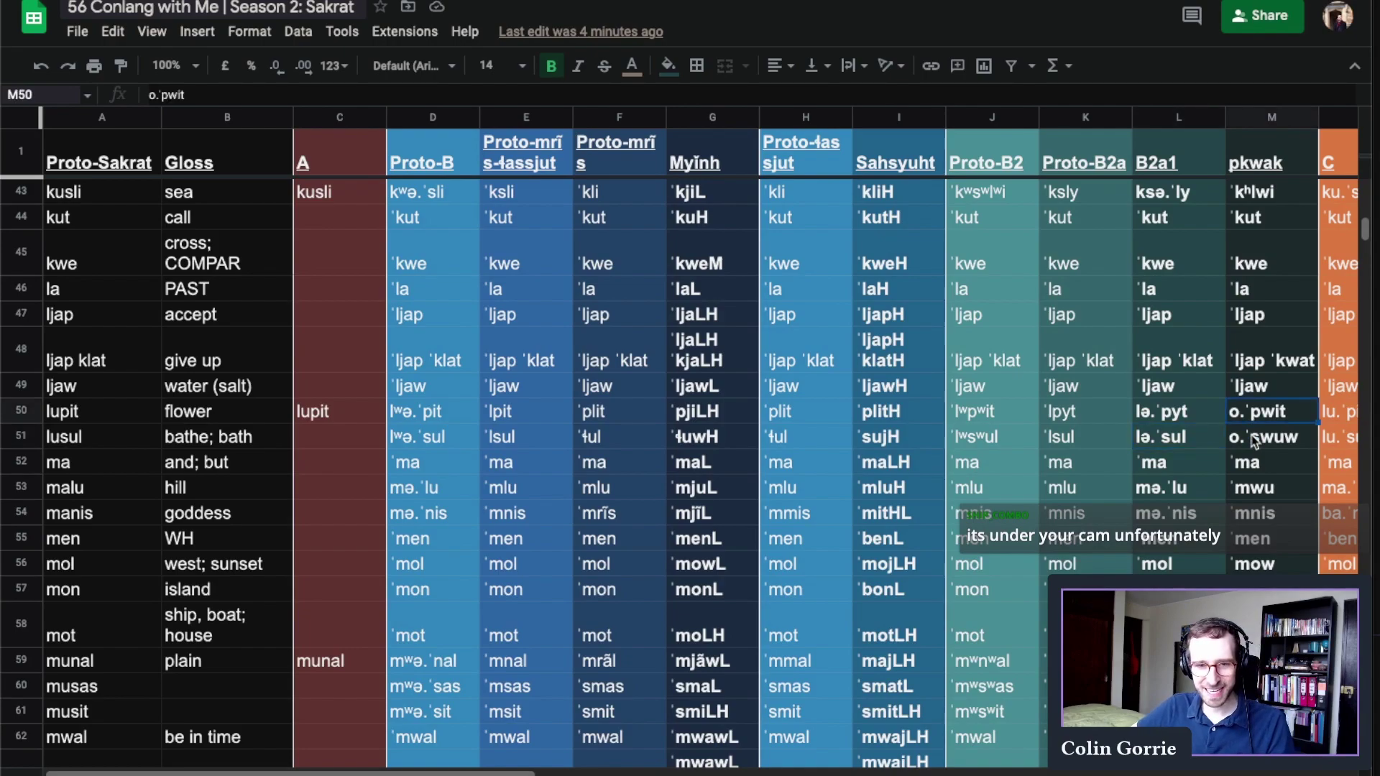
scroll(1220, 464, down, 2)
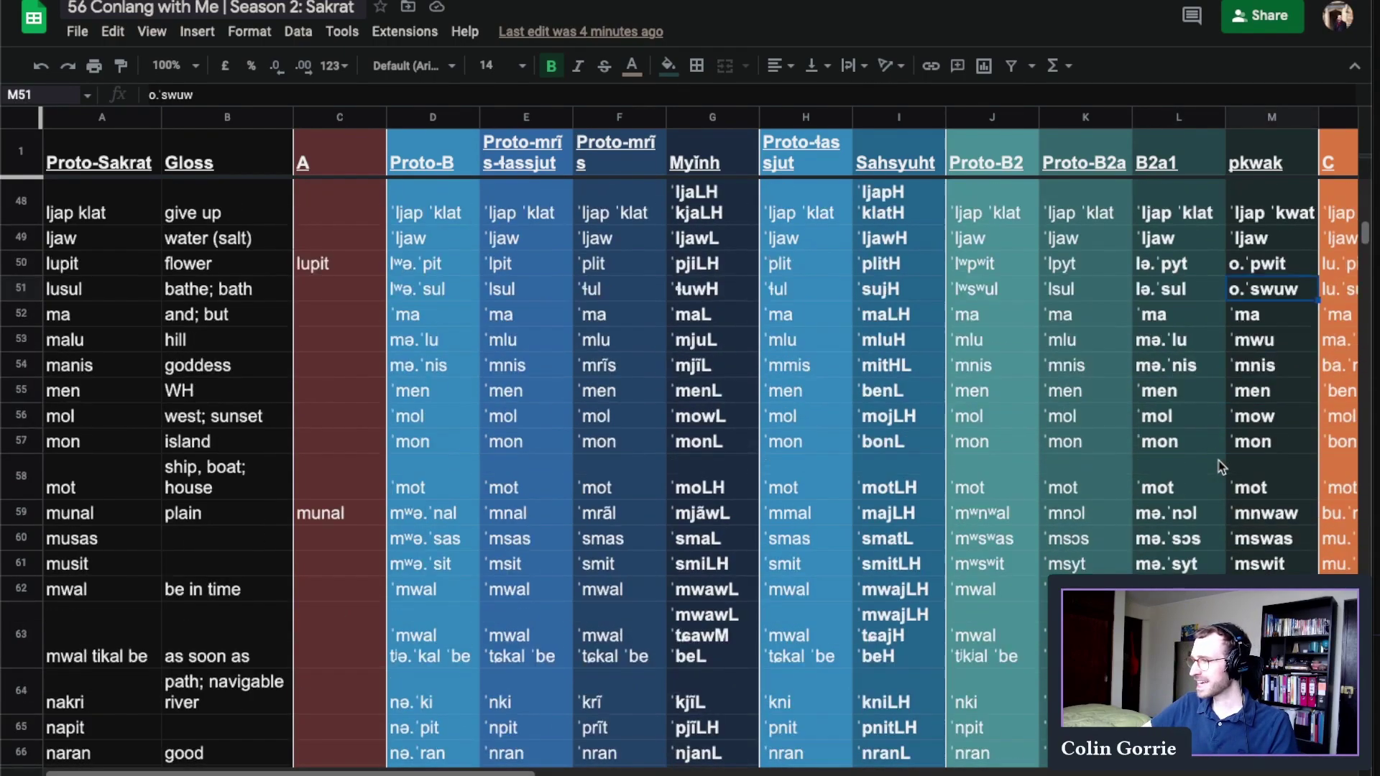
scroll(1220, 463, up, 2)
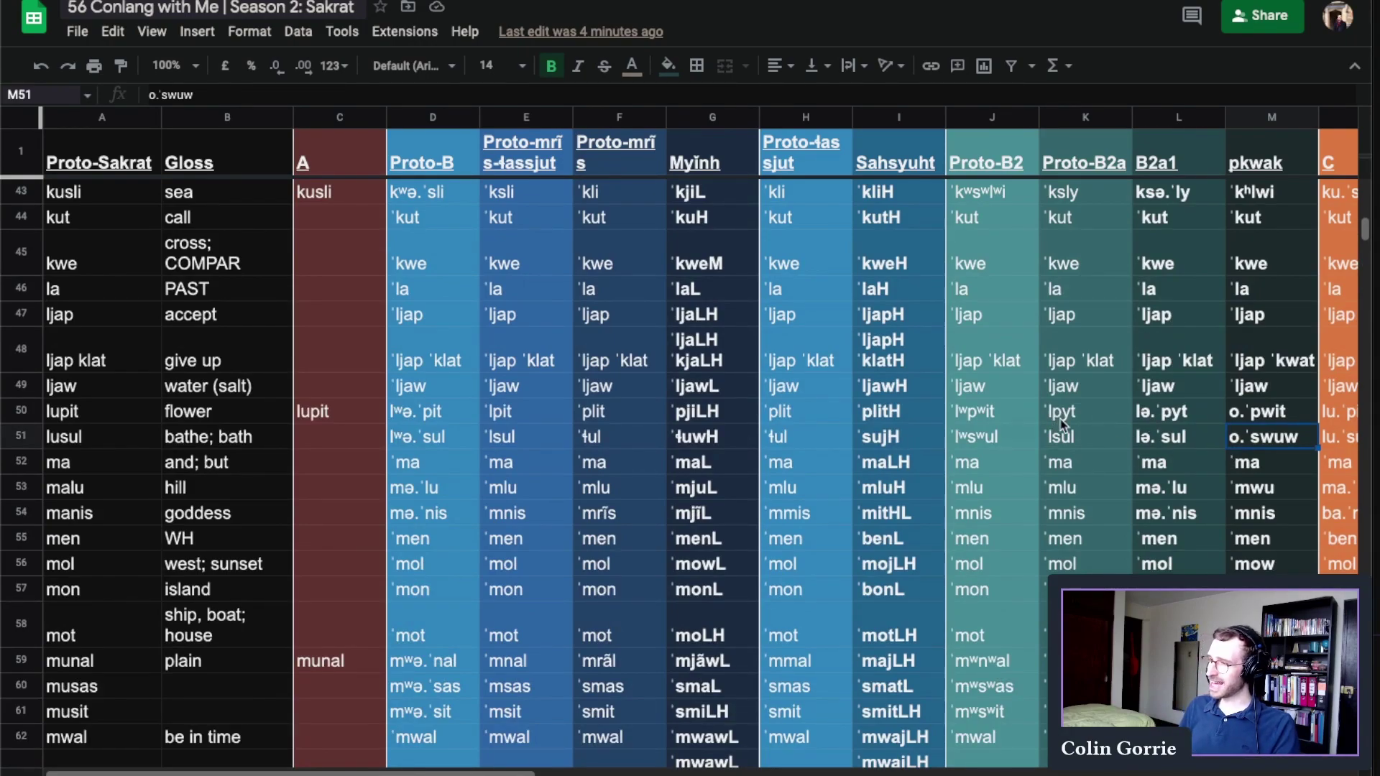
Highlight the initial vowel of the pkwak "flower" in M50, leaving the entry unedited.
click(1242, 412)
double_click(1242, 412)
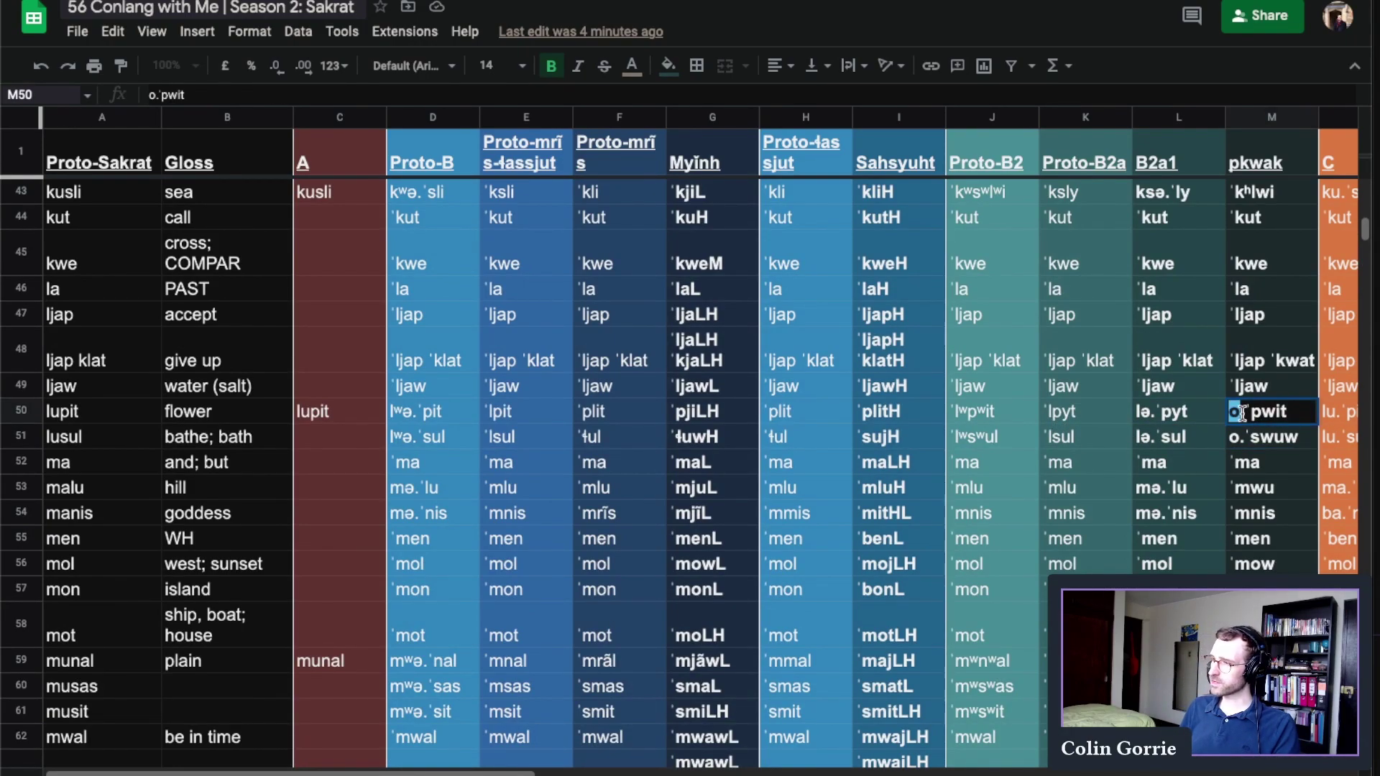
scroll(1247, 432, up, 1)
key(Escape)
Compare the Proto-B2 form of "turn" in J35 with the pkwak form in M35.
scroll(1249, 452, up, 2)
scroll(1251, 454, up, 3)
click(1250, 453)
scroll(1251, 431, up, 2)
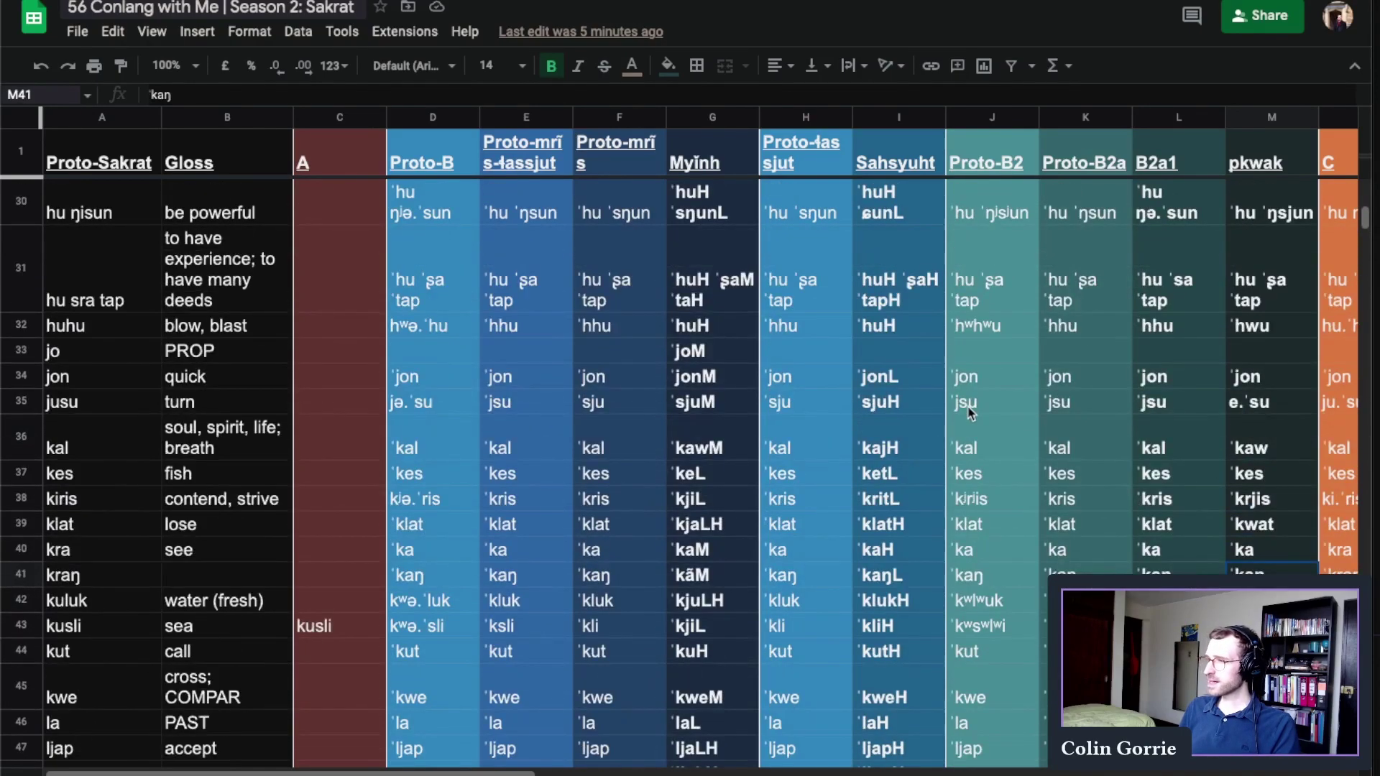
click(968, 409)
click(1283, 413)
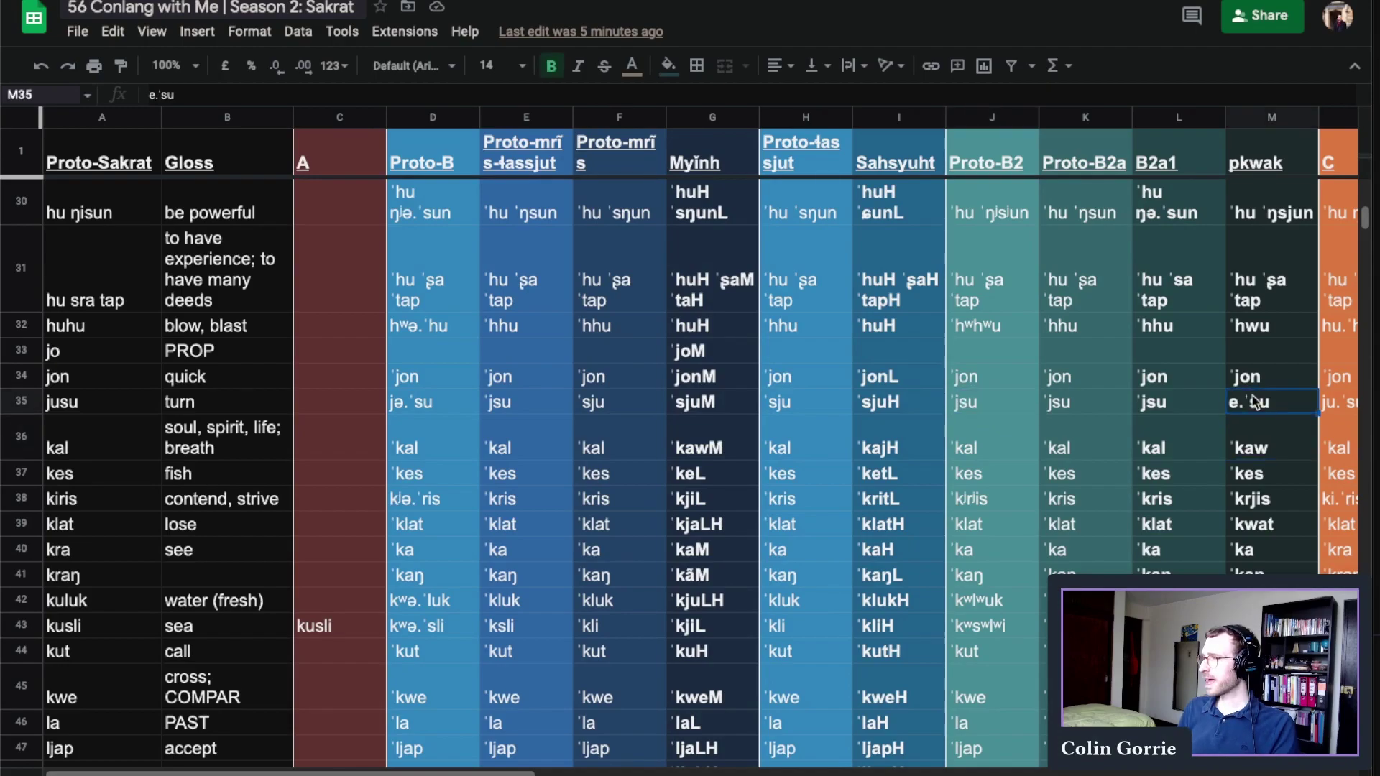
Compare the Proto-B2 form of "agree" in J22 with the pkwak form in M22.
scroll(1251, 417, up, 2)
scroll(1255, 422, up, 5)
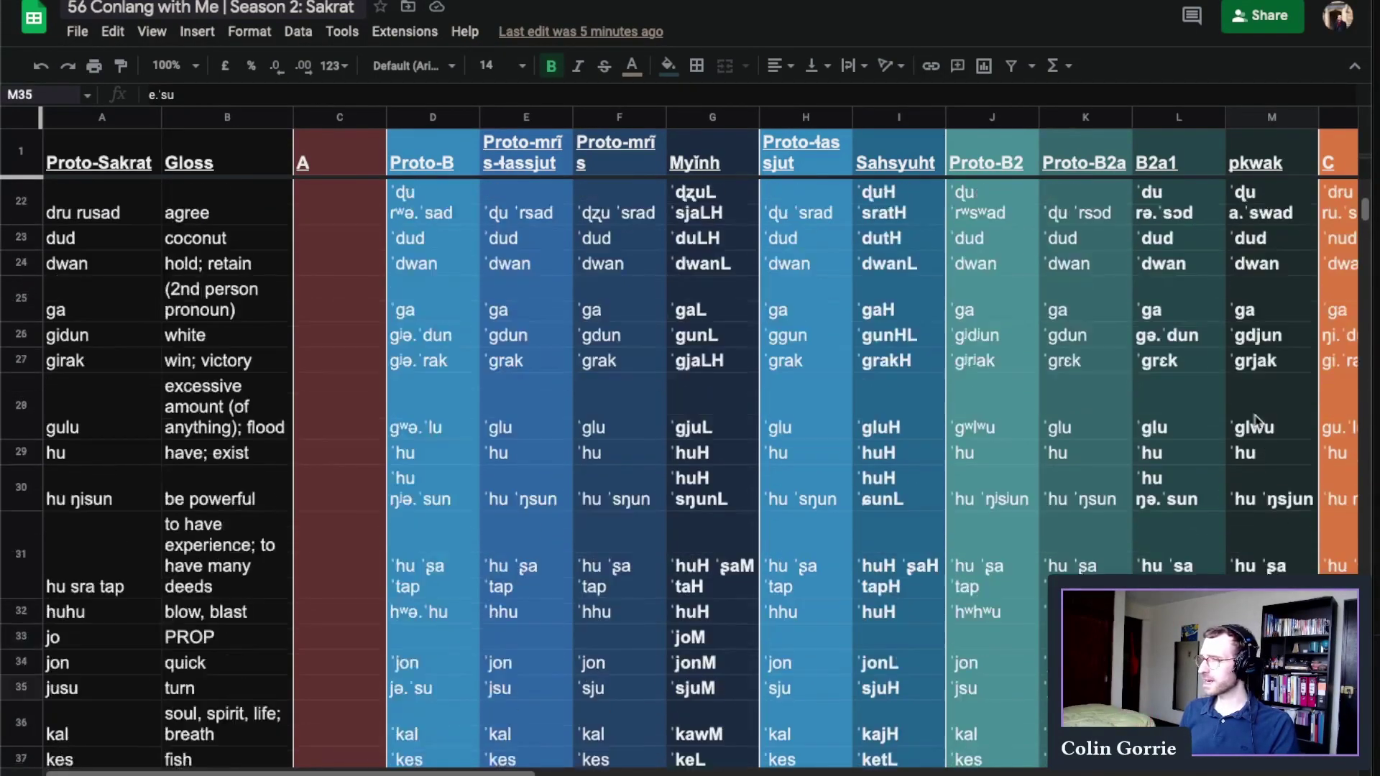
click(1205, 272)
click(1026, 288)
double_click(1242, 294)
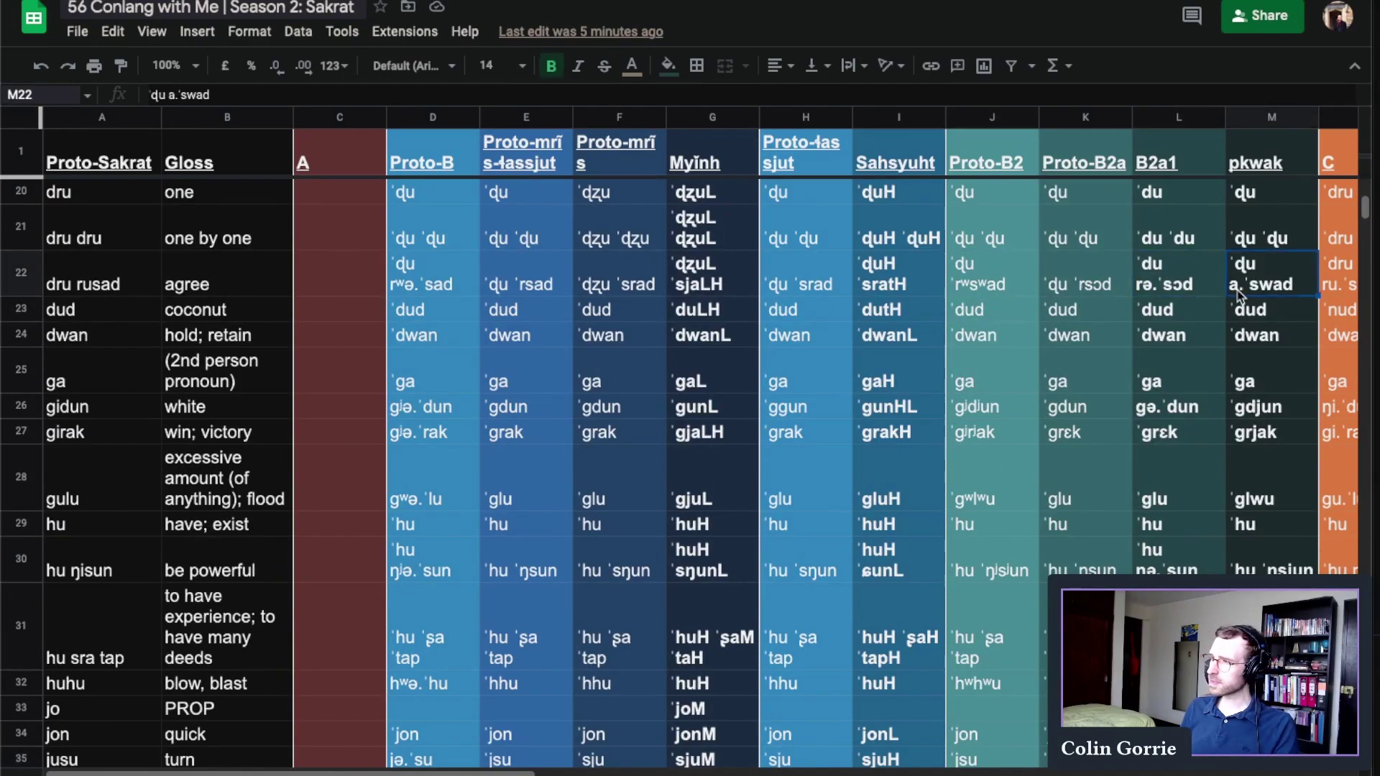
click(1258, 312)
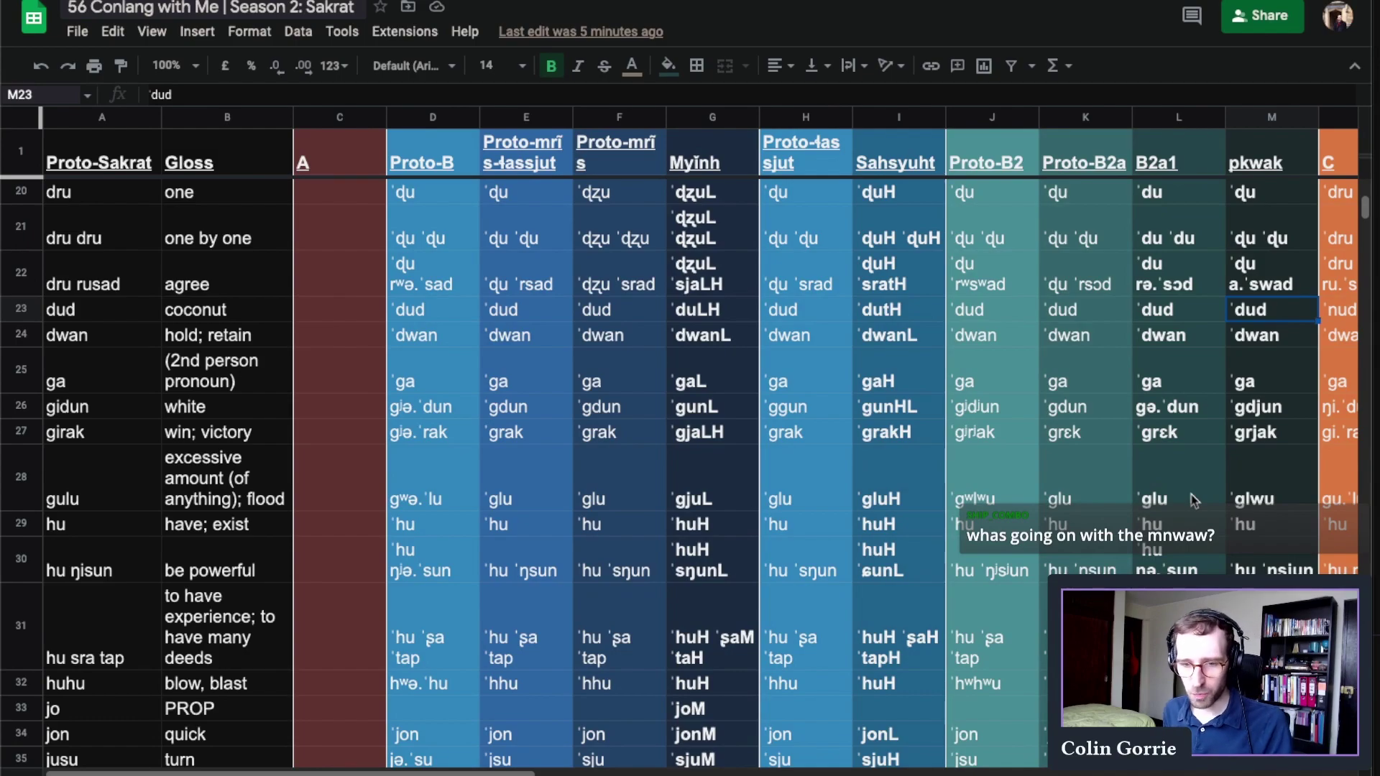
Locate the word for "plain" in row 59 and check its pkwak form in M59 and Proto-B2 form in J59.
click(1239, 480)
scroll(1239, 489, down, 3)
scroll(1237, 492, down, 10)
click(1272, 660)
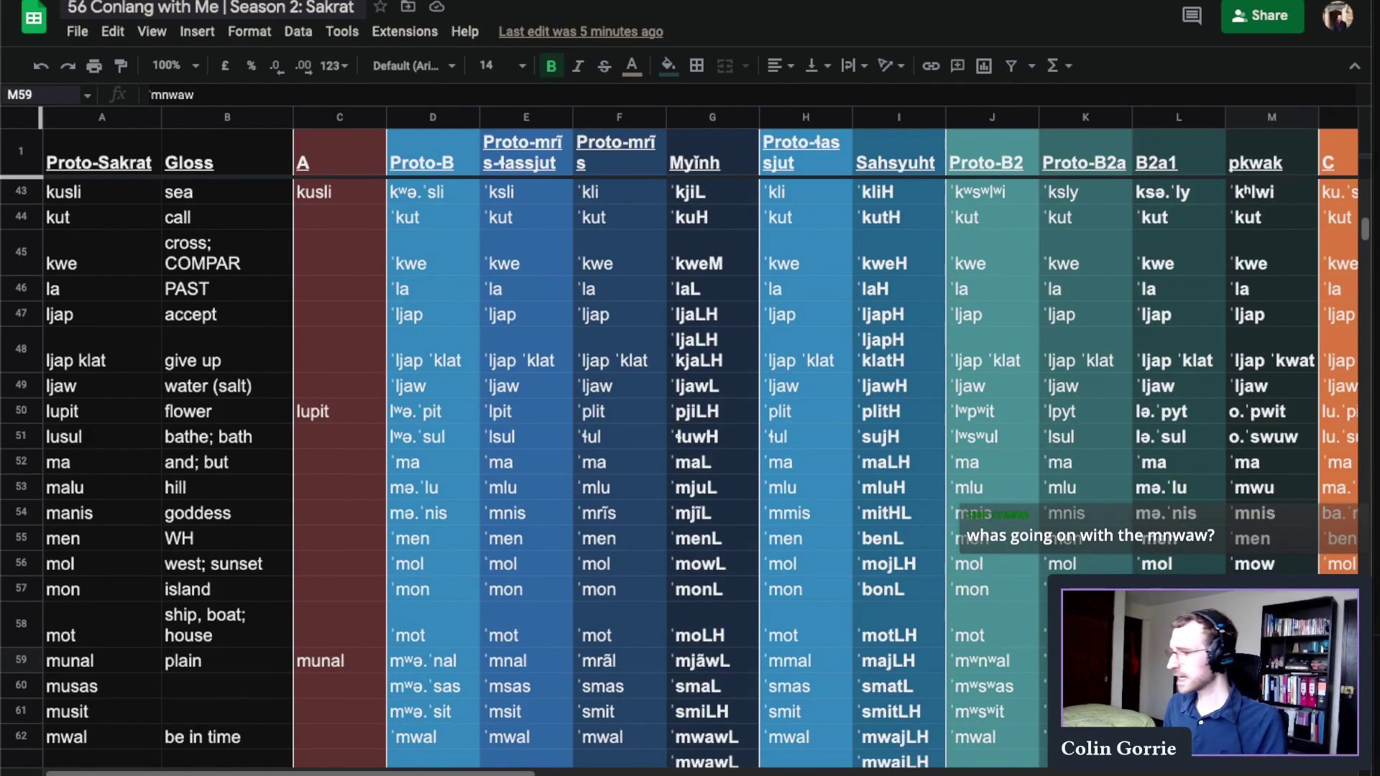
click(971, 667)
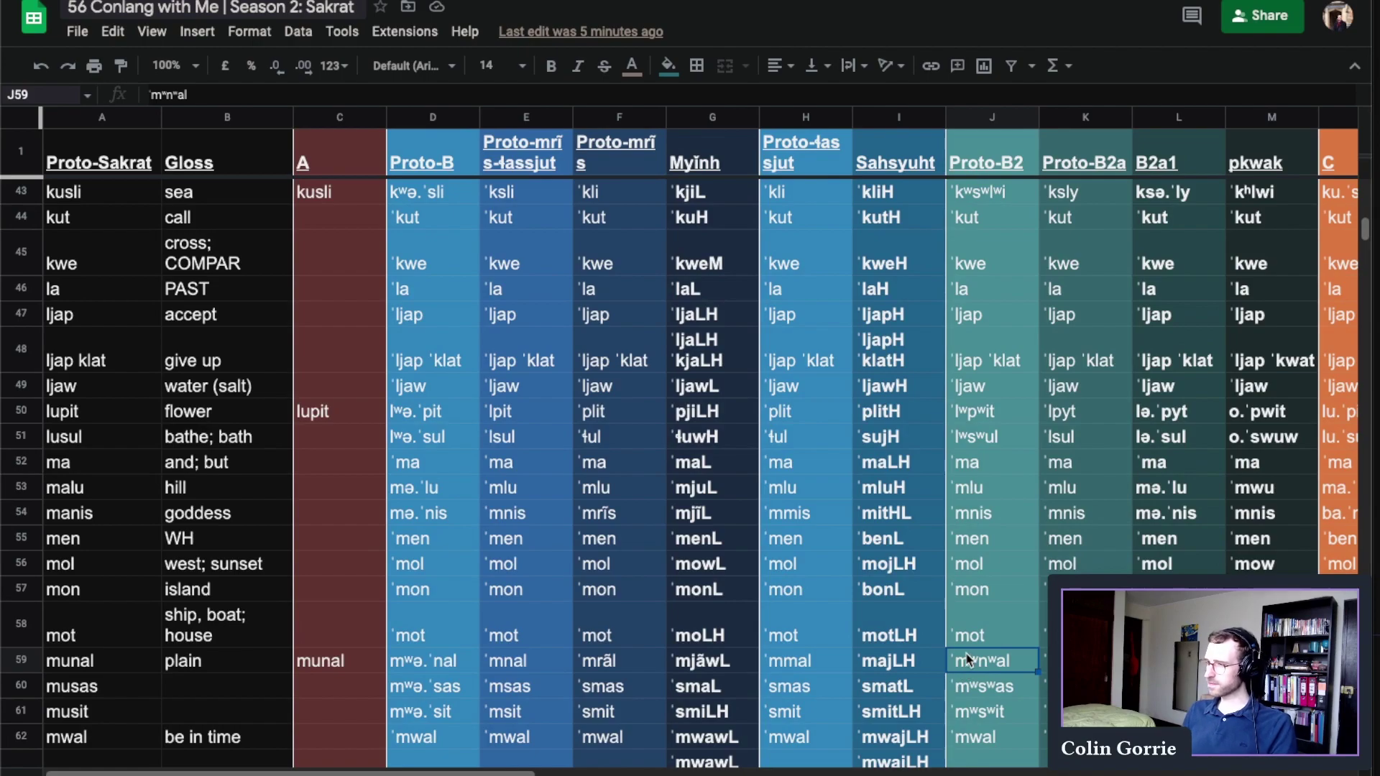
Highlight the labialized consonants of the Proto-B2 "plain" in J59 and compare it with the Proto-Sakrat form in A59.
double_click(963, 669)
drag(955, 663, 983, 662)
click(983, 662)
click(78, 669)
click(996, 667)
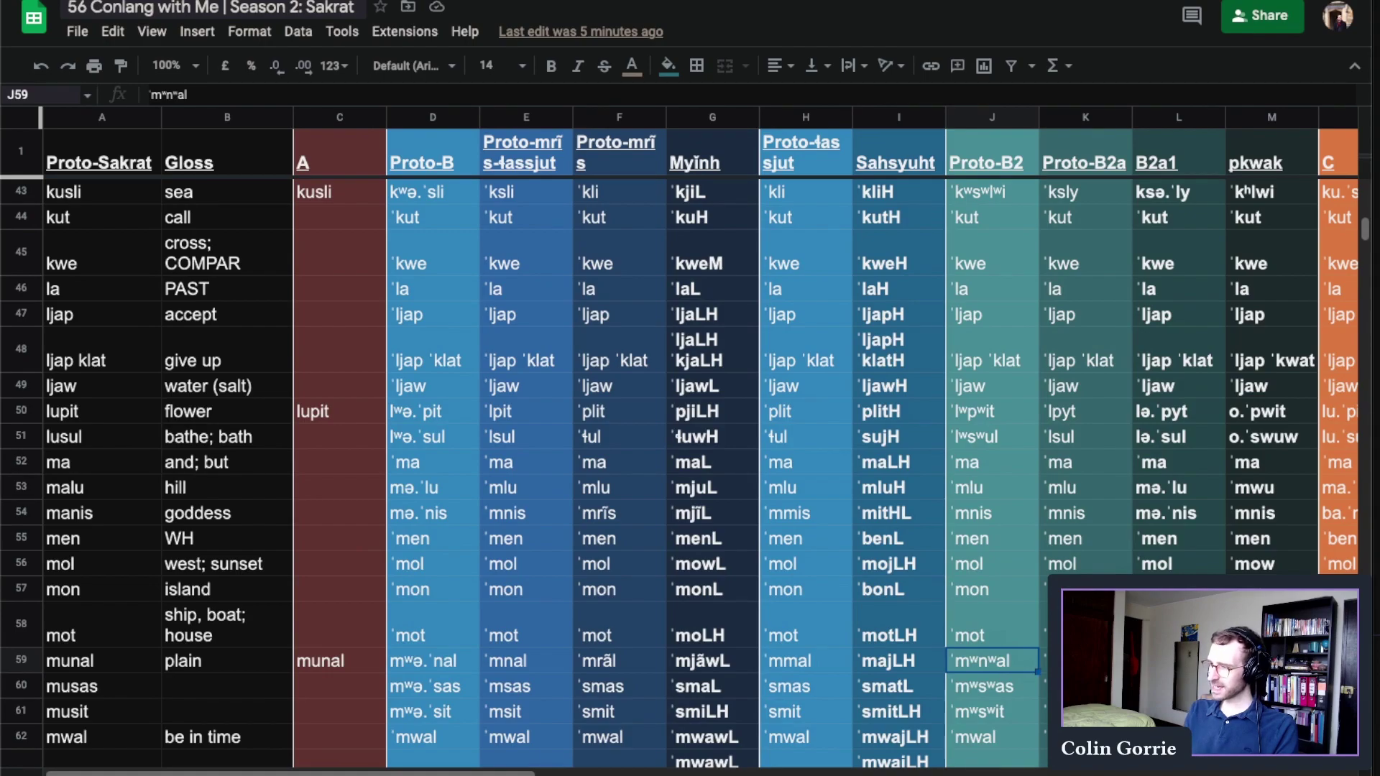
double_click(988, 665)
drag(990, 663, 998, 665)
Check the pkwak form of "plain" in M59 against J59, highlighting the final consonant of the Proto-B2 form without editing it.
click(1272, 661)
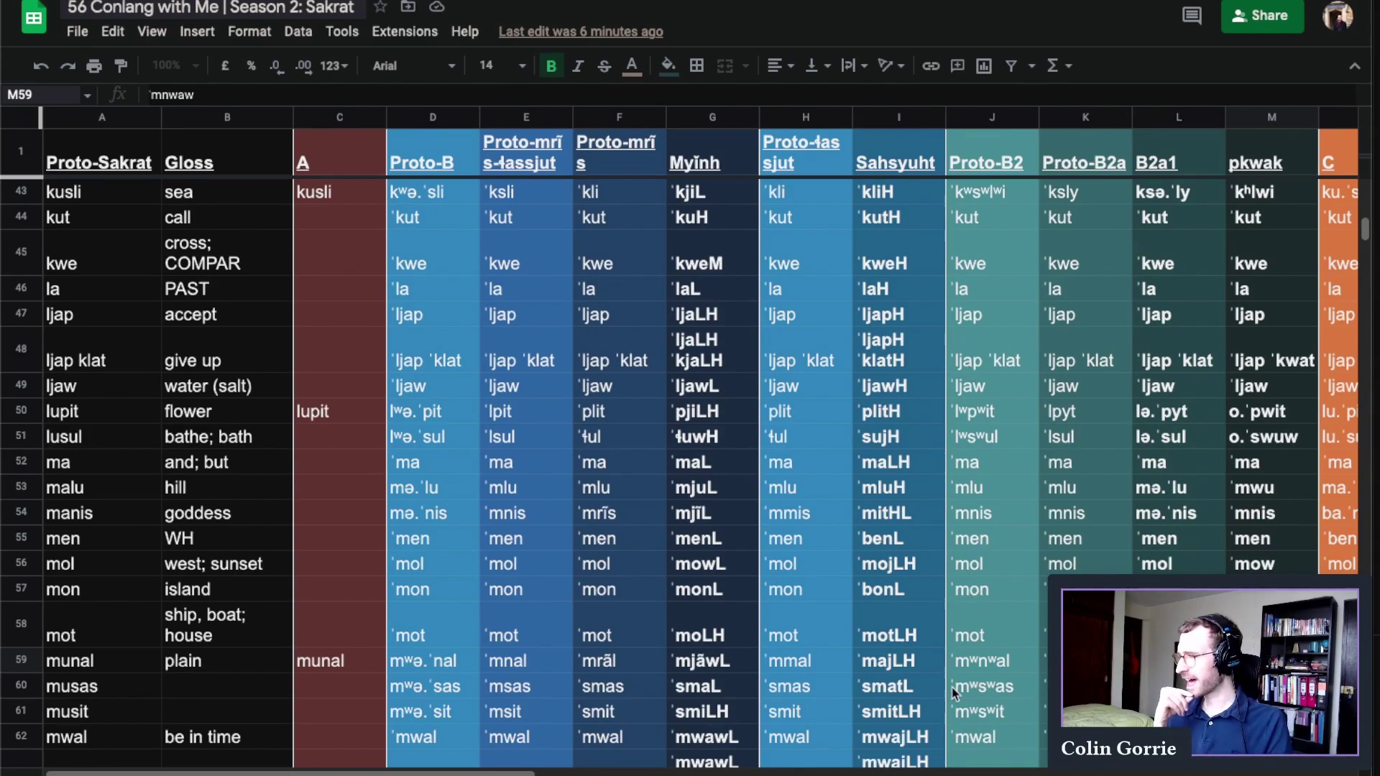
click(977, 667)
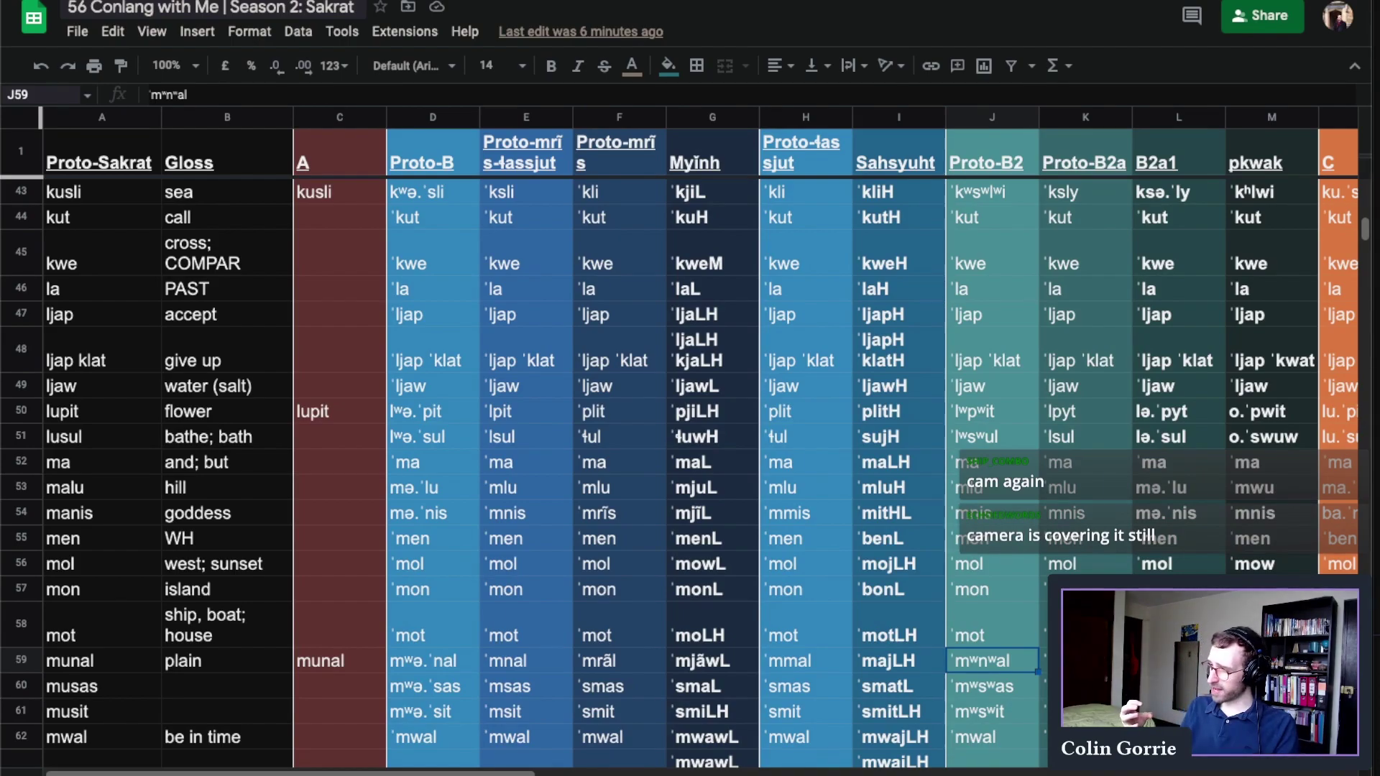
double_click(1010, 662)
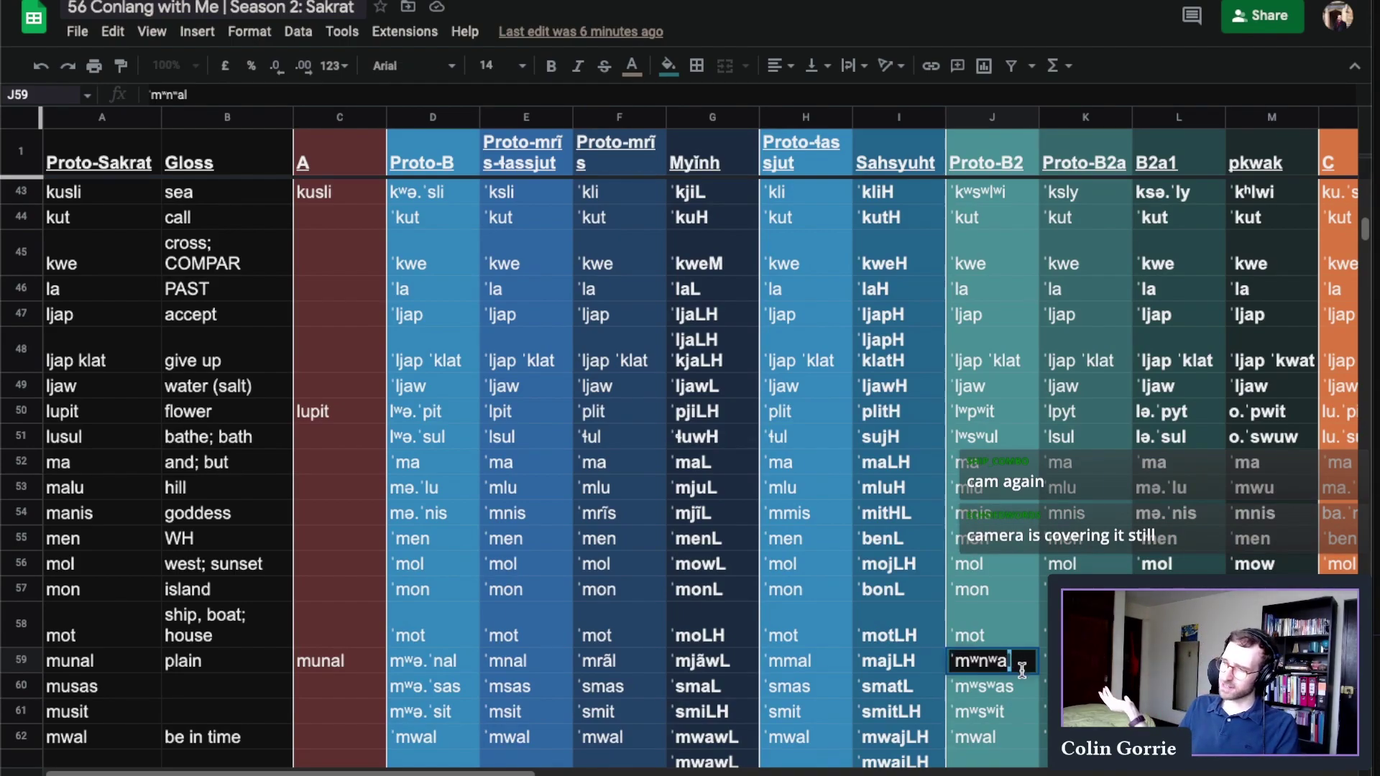
click(807, 590)
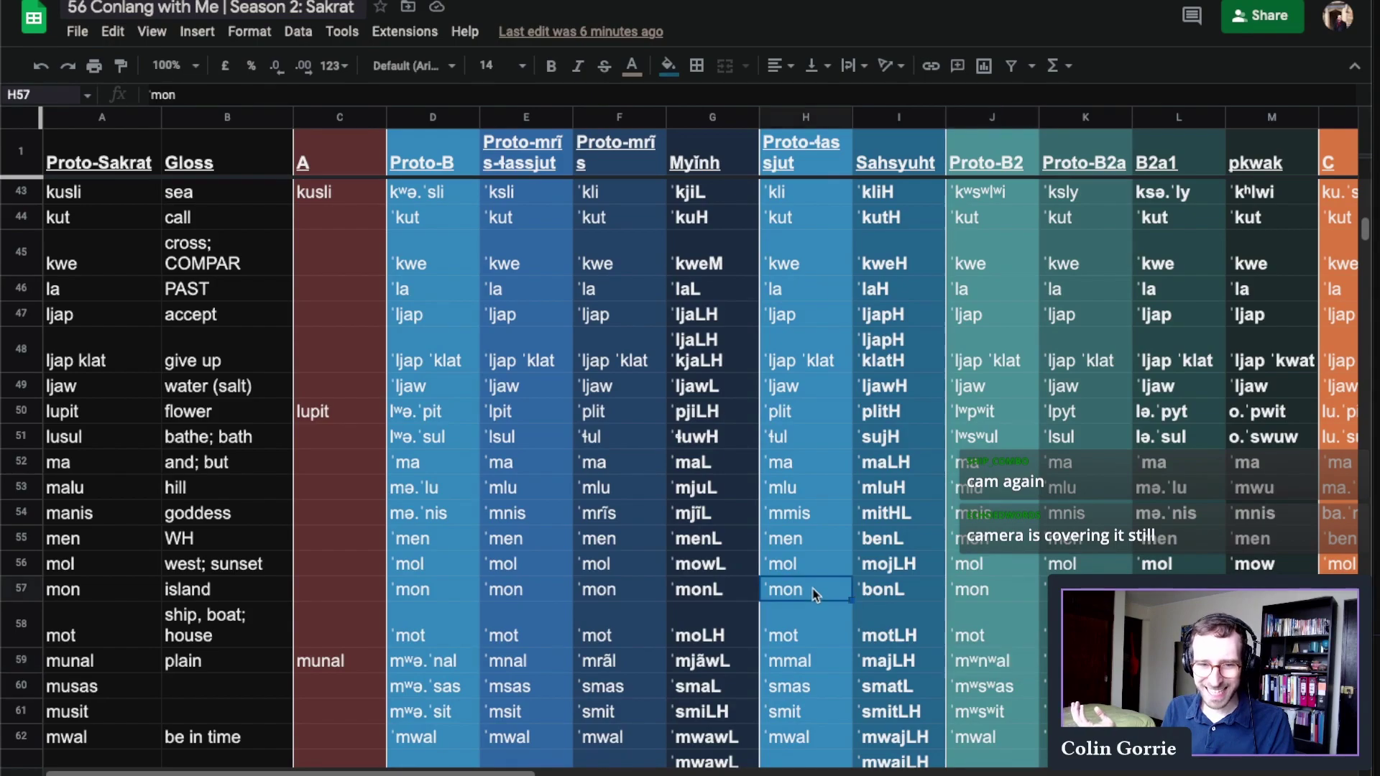
Bring row 59 and the rows below it into clear view and inspect the pkwak forms in M59 and M60.
scroll(814, 594, down, 3)
scroll(814, 593, down, 3)
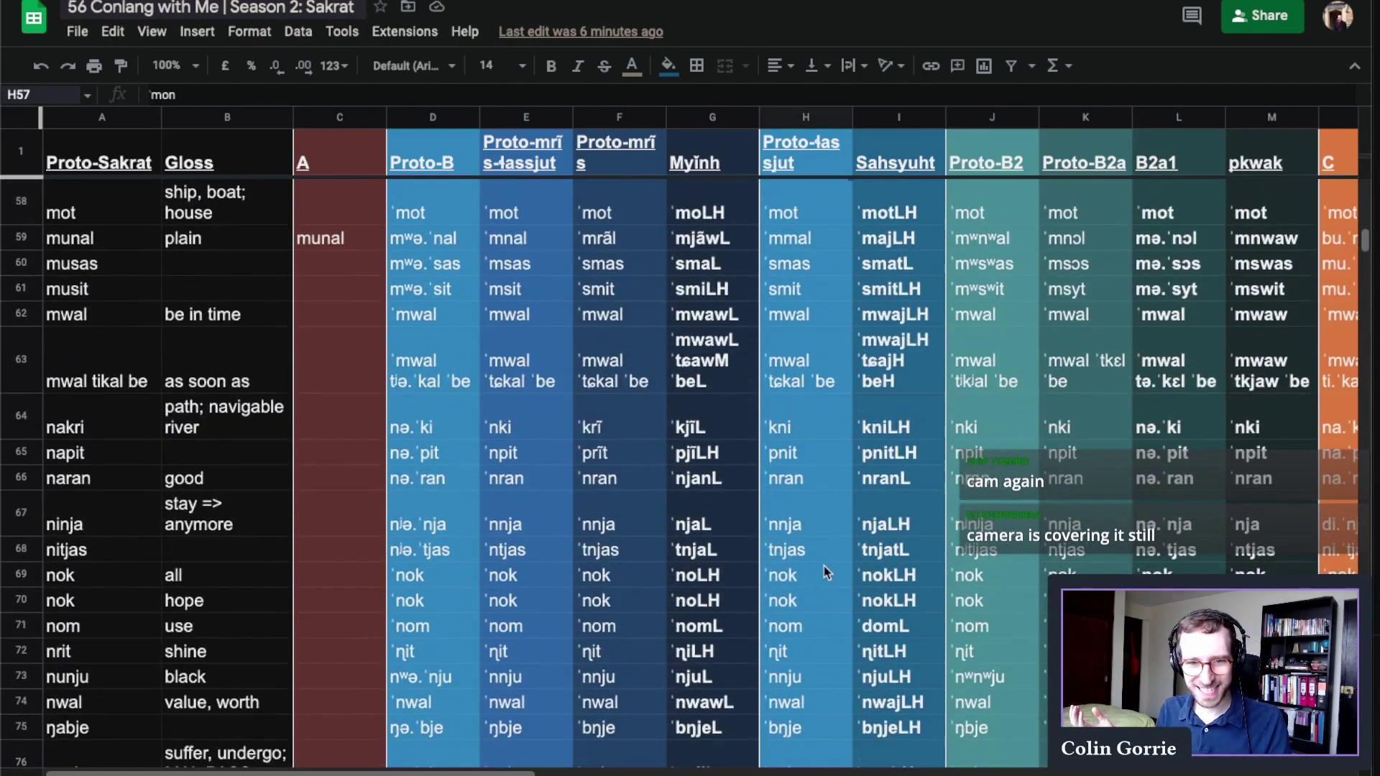
click(1283, 249)
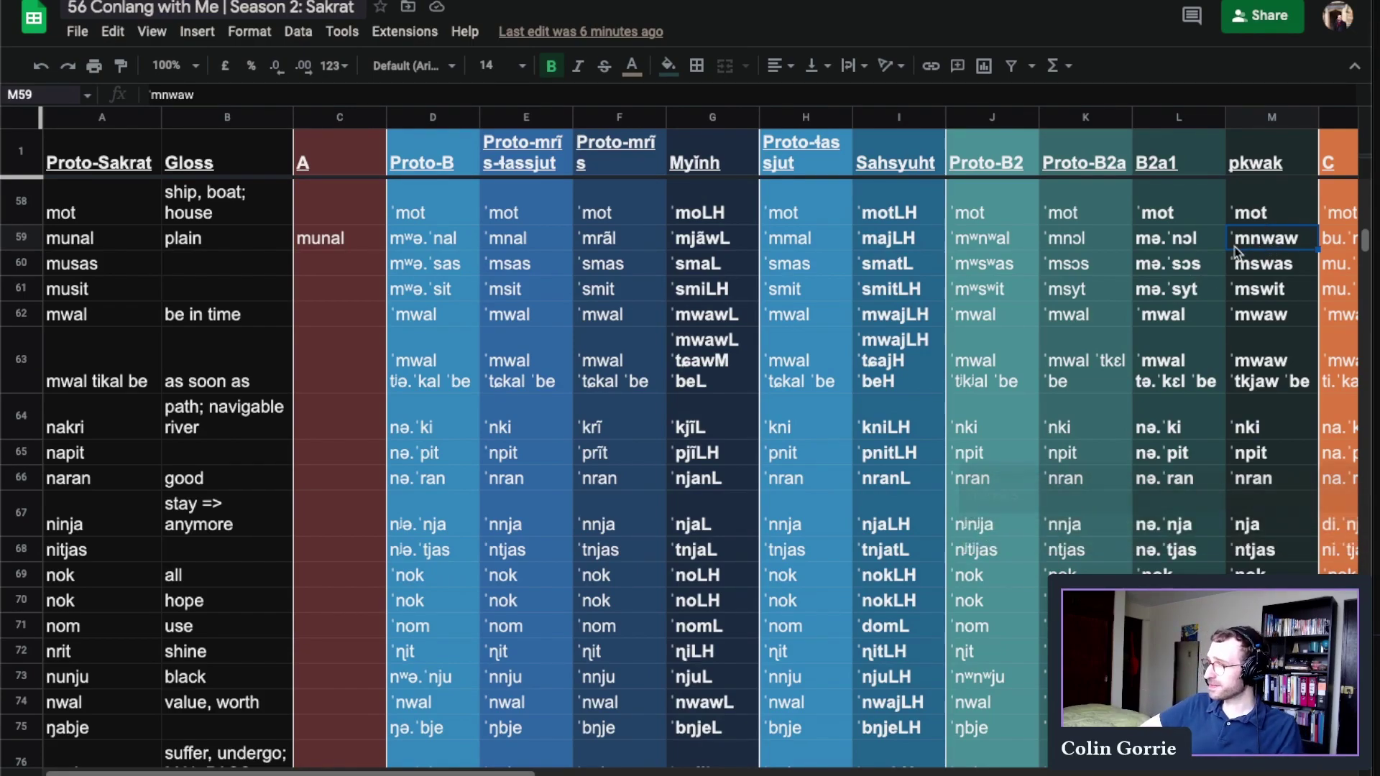
scroll(1249, 251, down, 1)
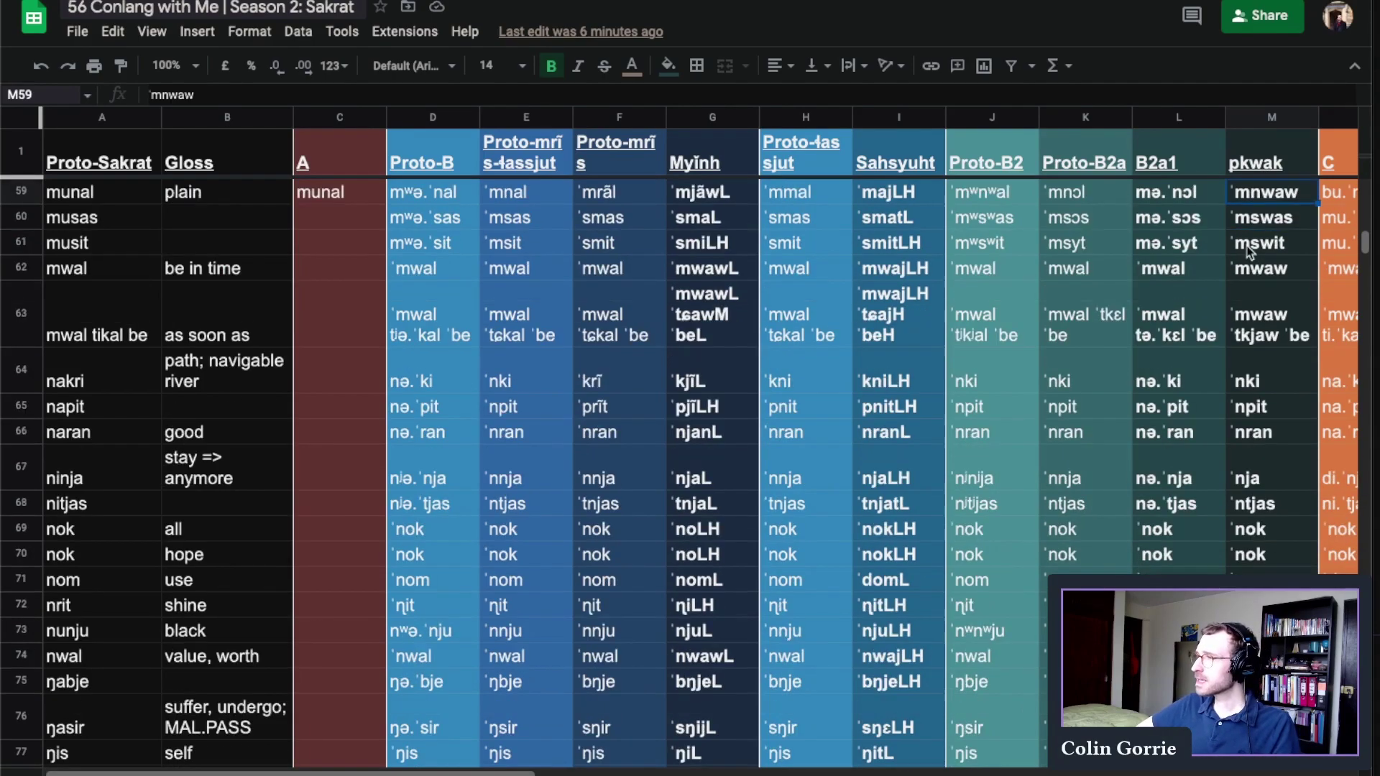
key(Down)
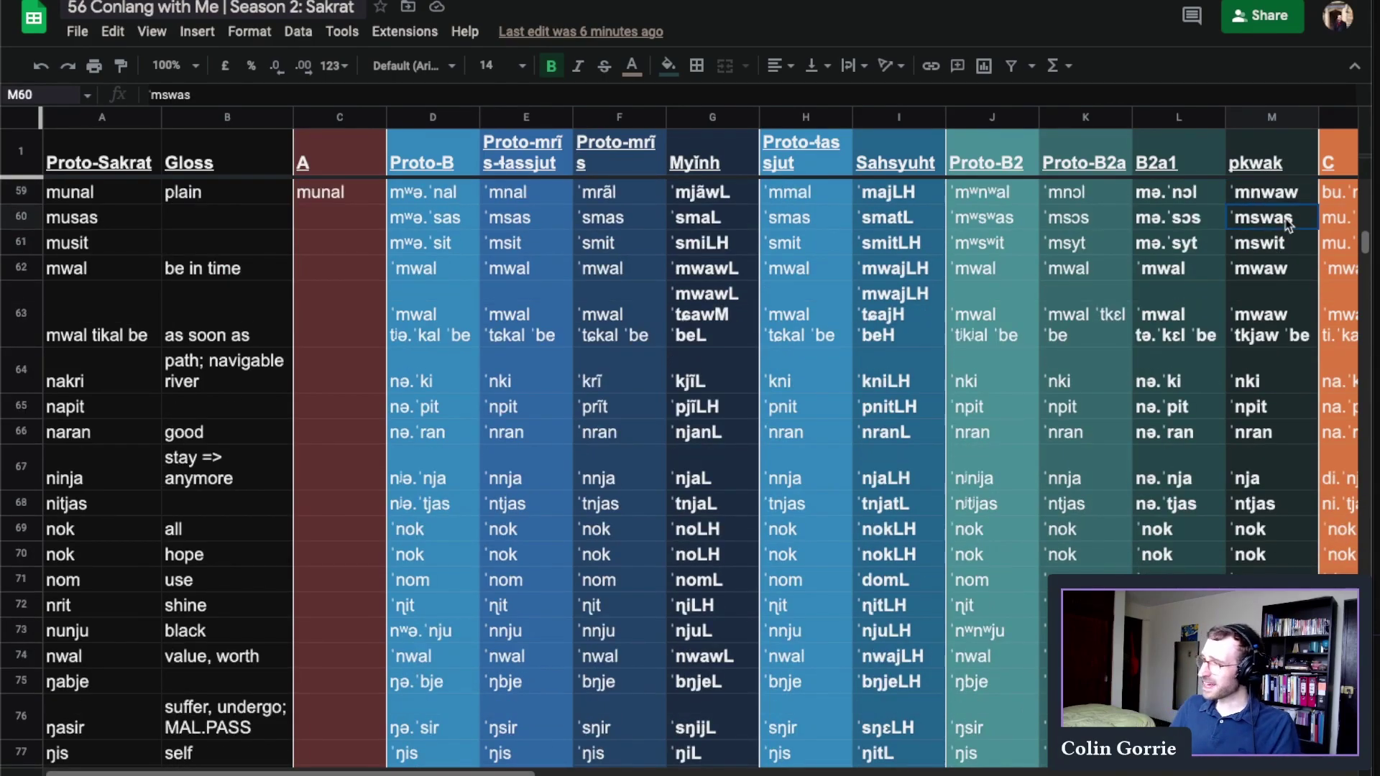
Bring the C and Ca columns into view and look through the Ca forms from row 60 up to row 12.
key(Right)
key(Right)
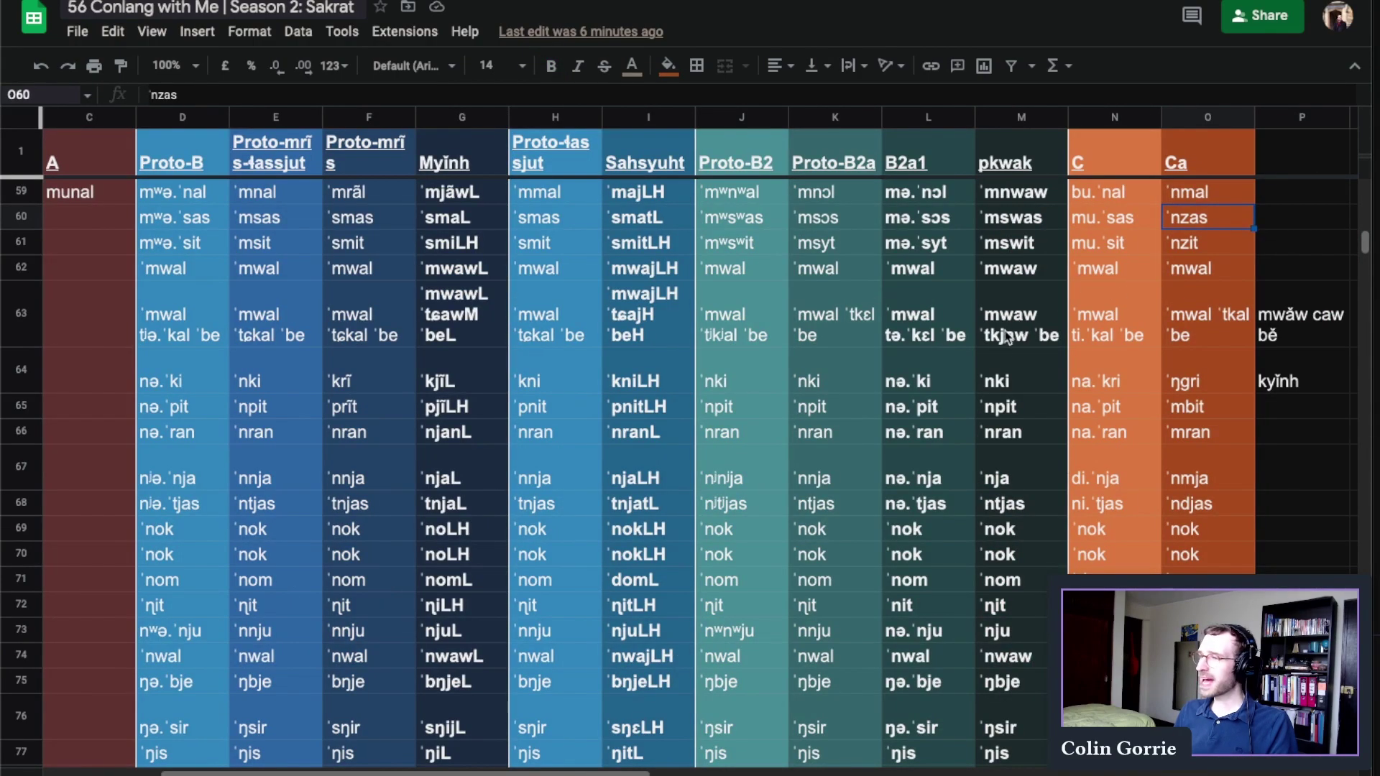
key(Right)
key(Right)
scroll(1098, 286, up, 1)
scroll(1098, 286, up, 3)
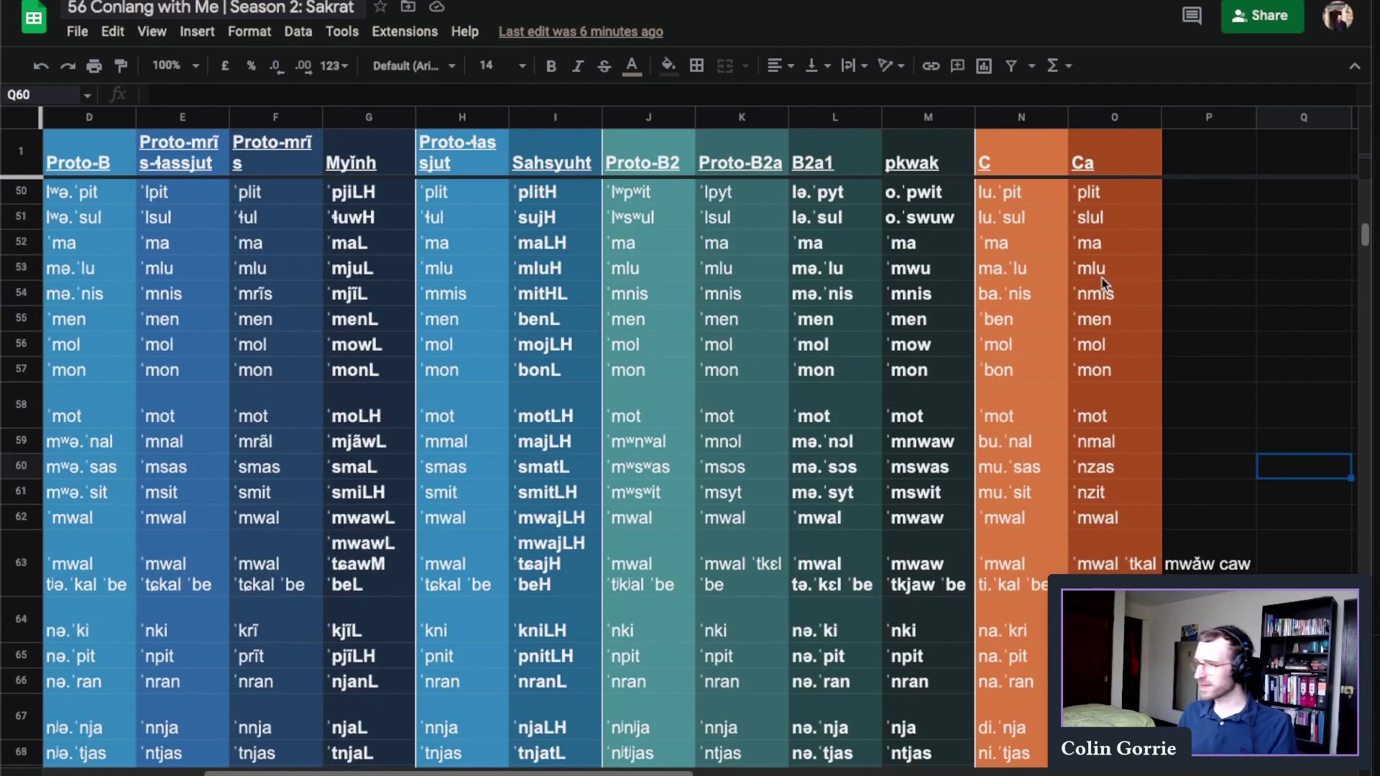
scroll(1104, 284, up, 1)
scroll(1083, 375, down, 1)
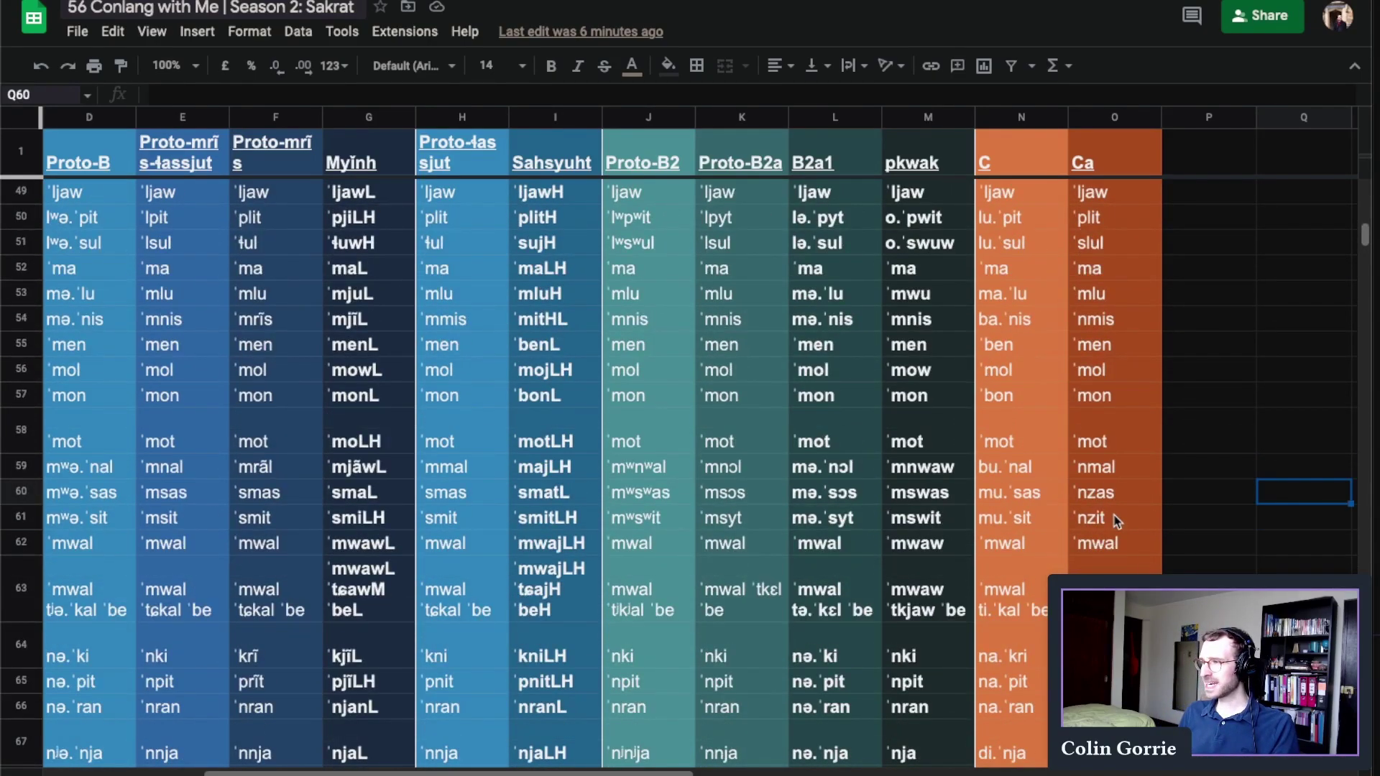
scroll(1116, 507, up, 6)
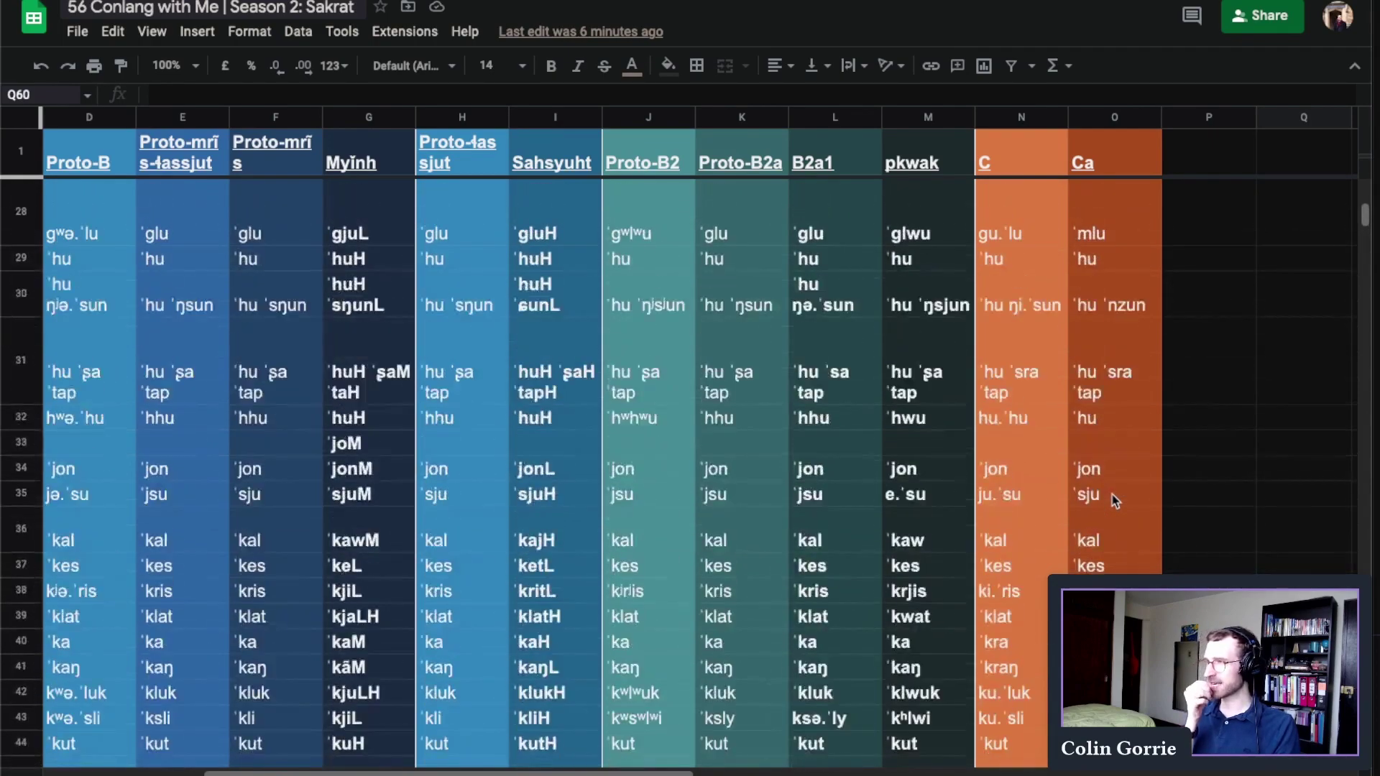
scroll(1117, 499, up, 5)
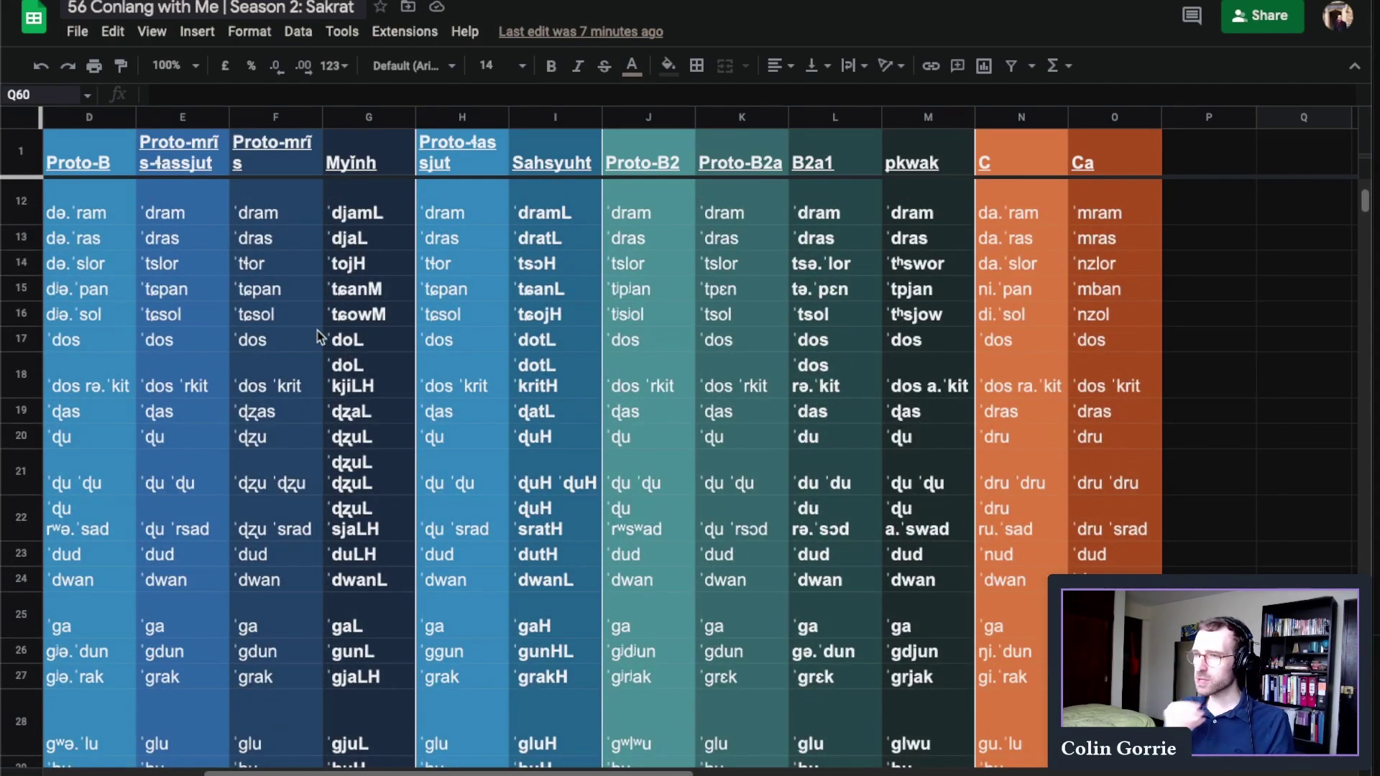
Inspect the Ca forms of "harbour; safety" in O14 and "bay" in O13.
click(1114, 268)
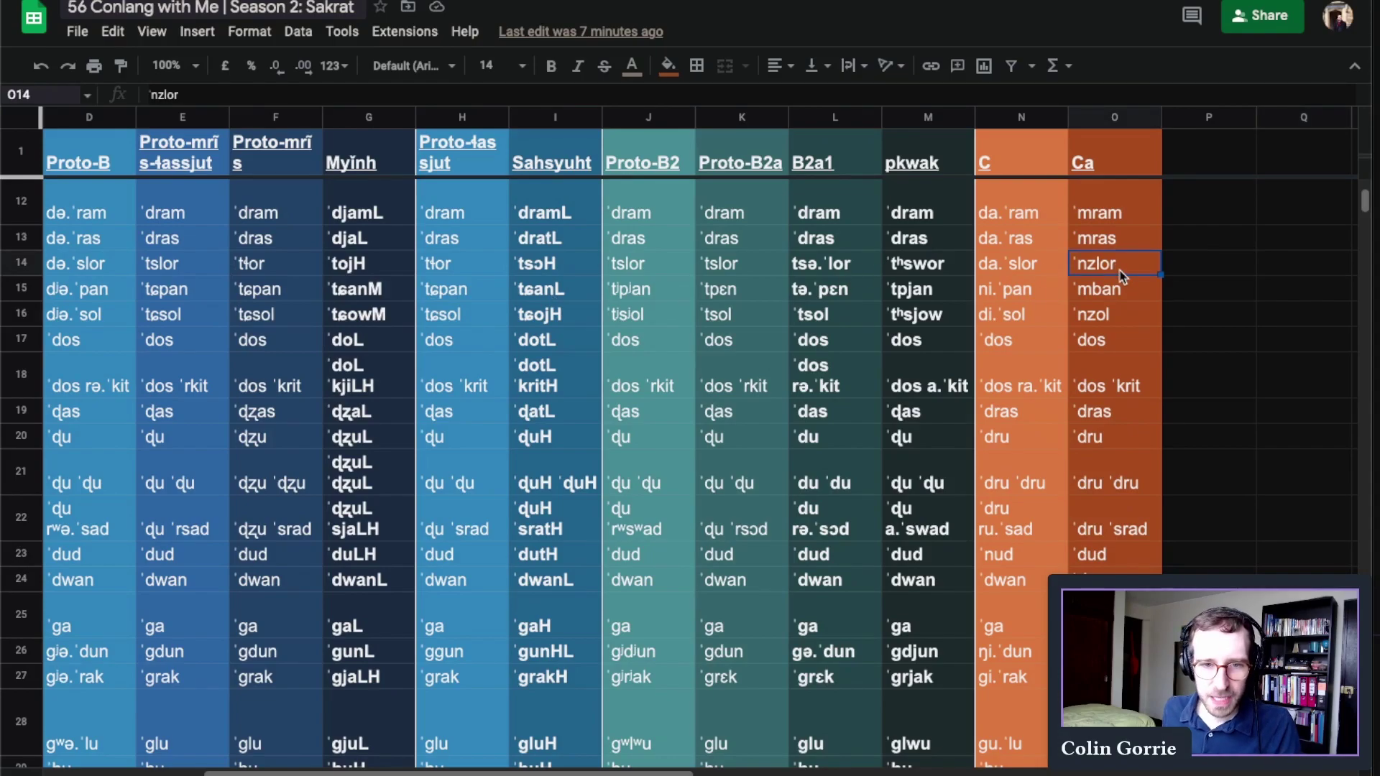
click(1121, 281)
click(1103, 271)
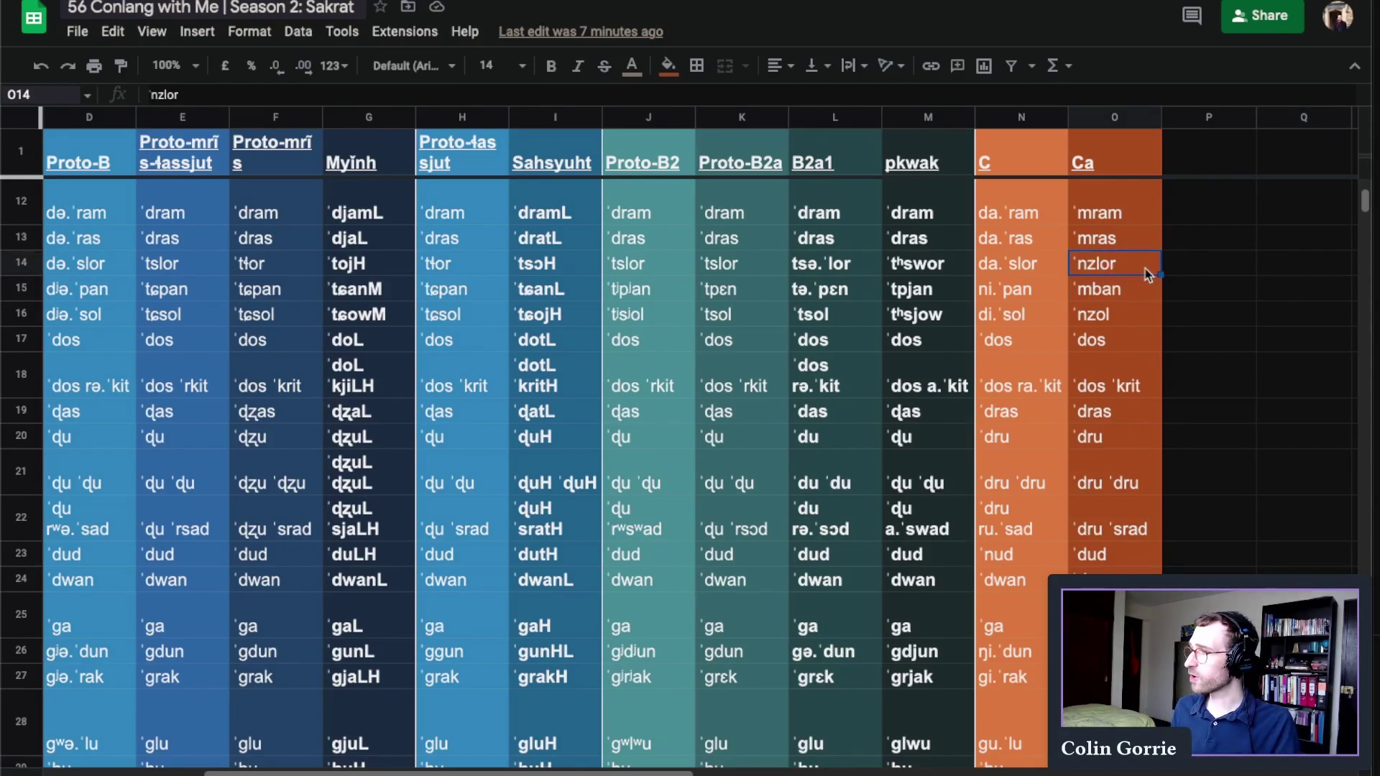
scroll(1146, 275, up, 2)
click(1093, 342)
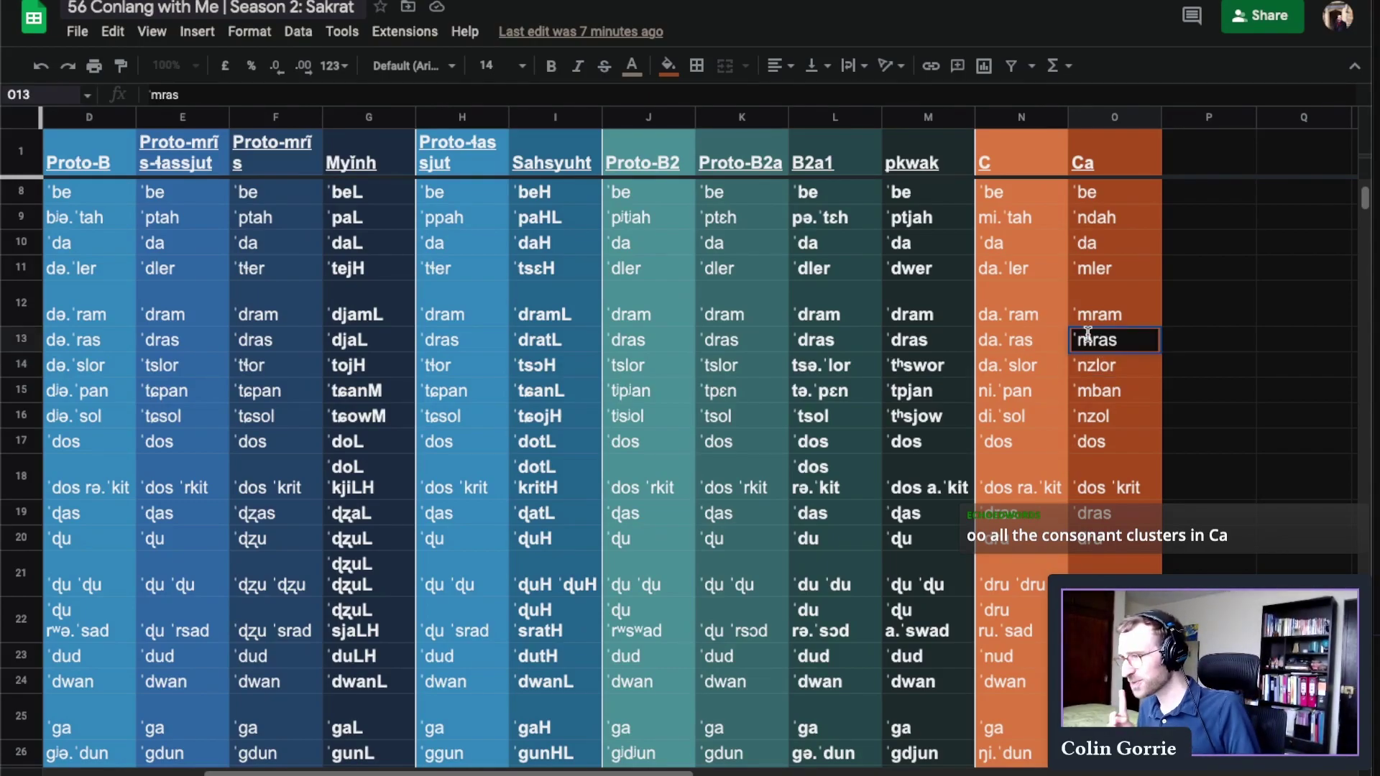
Highlight the first syllable of the C form in N12 and compare it with the Ca form in O12, without editing either.
click(1001, 271)
double_click(992, 299)
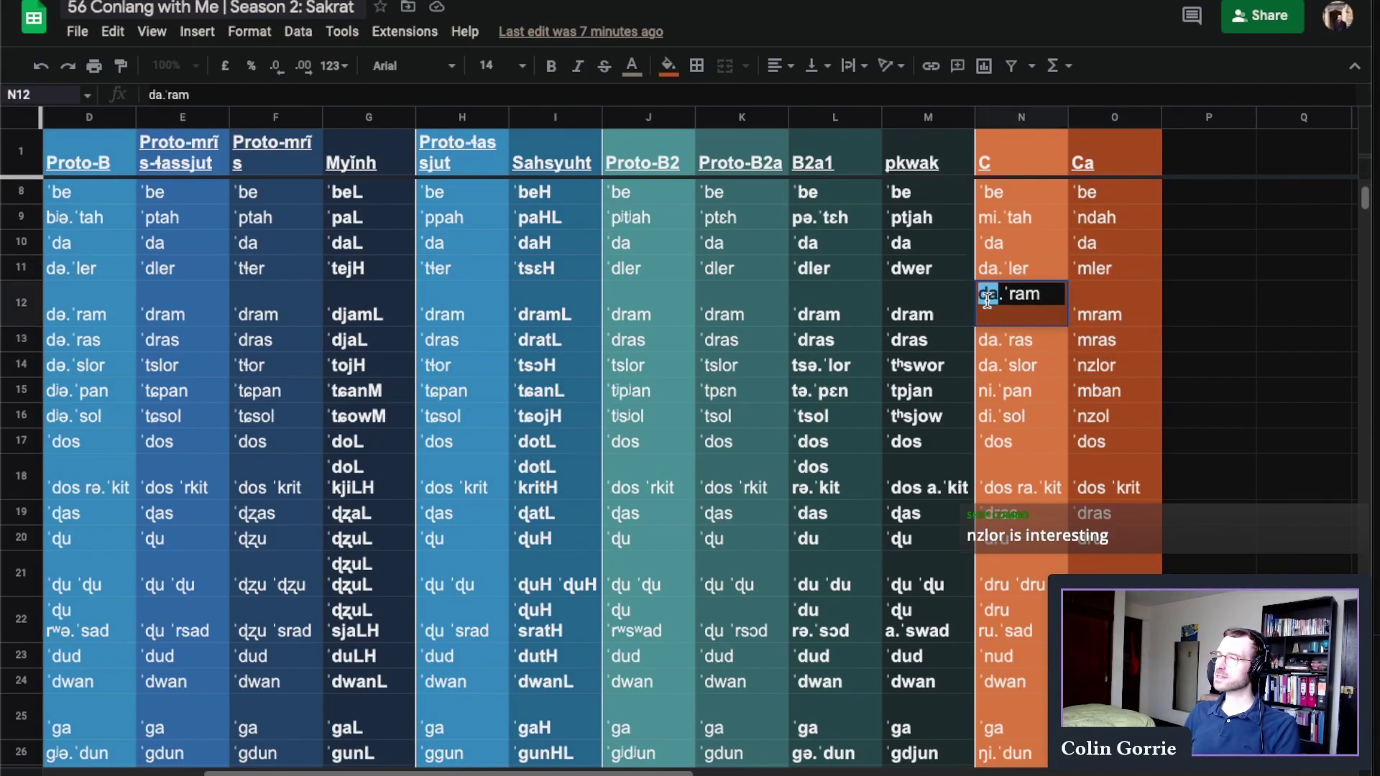
double_click(997, 301)
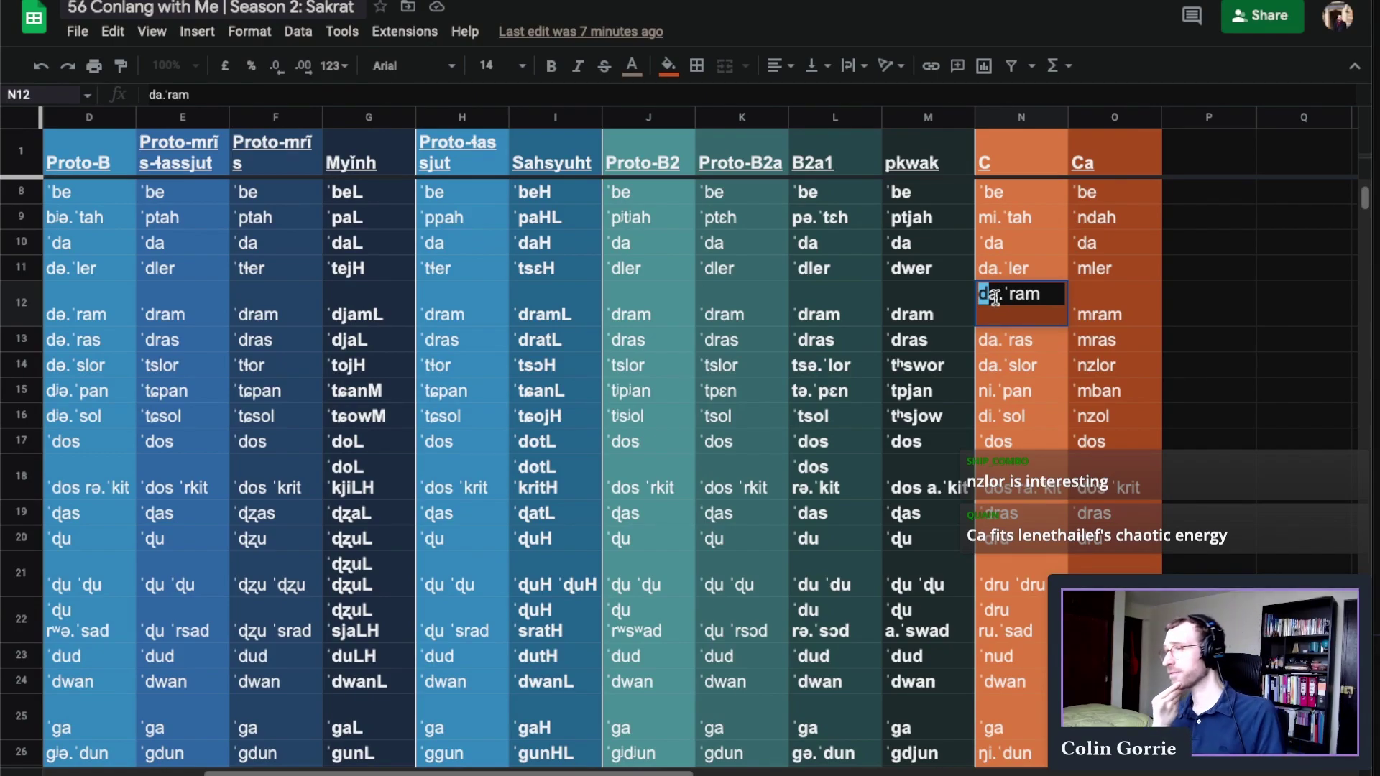
key(Tab)
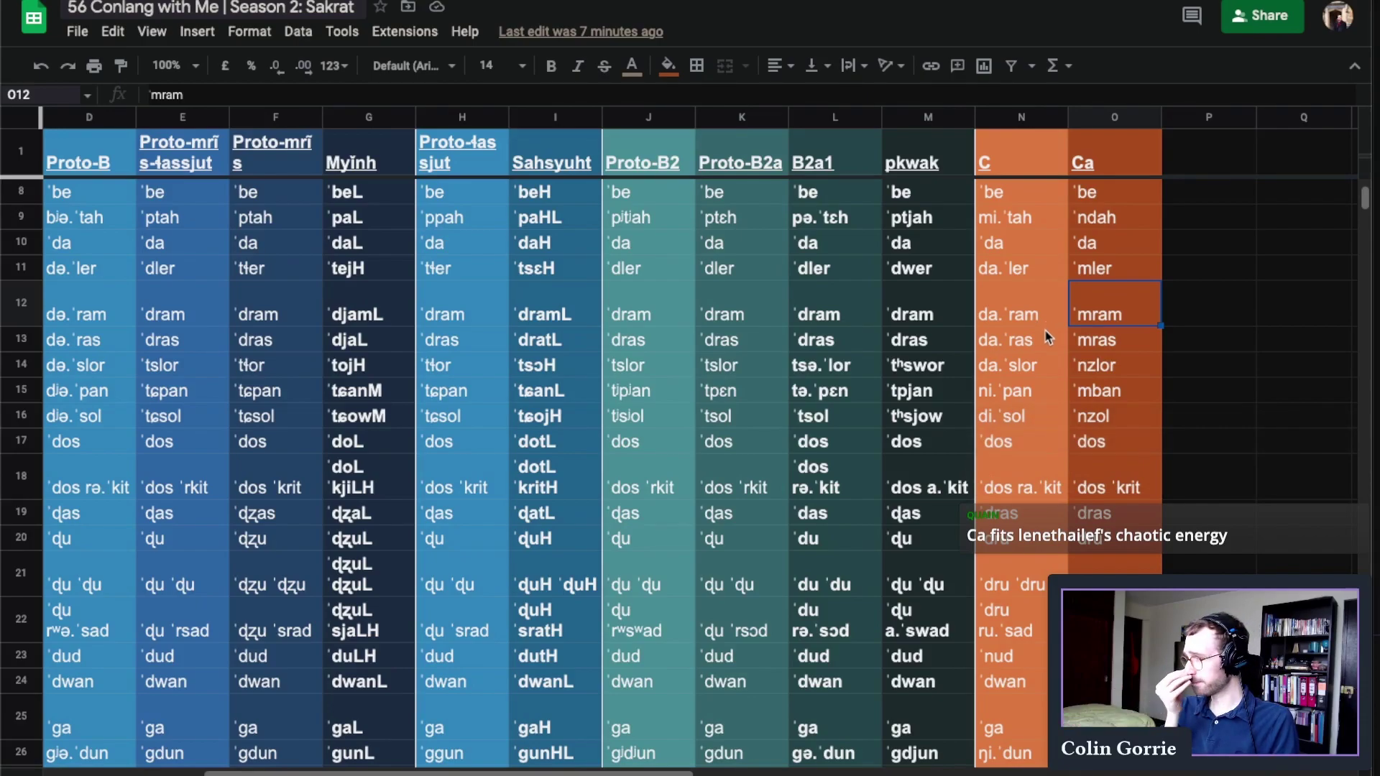
double_click(1089, 317)
click(1167, 297)
Check the Ca form of "sand" in O15 against its Proto-Sakrat form in A15.
key(Left)
key(Down)
key(Down)
key(Down)
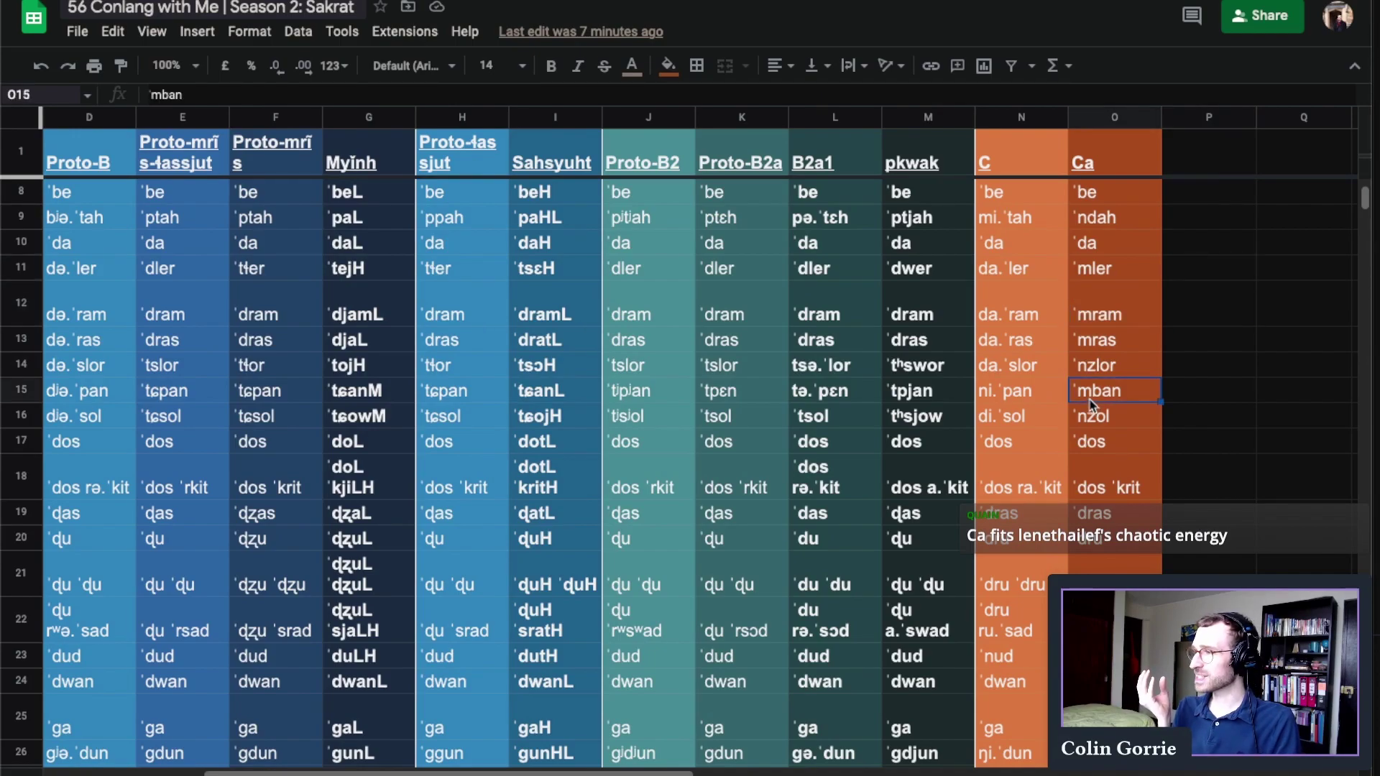
click(61, 391)
key(Left)
key(Left)
key(Left)
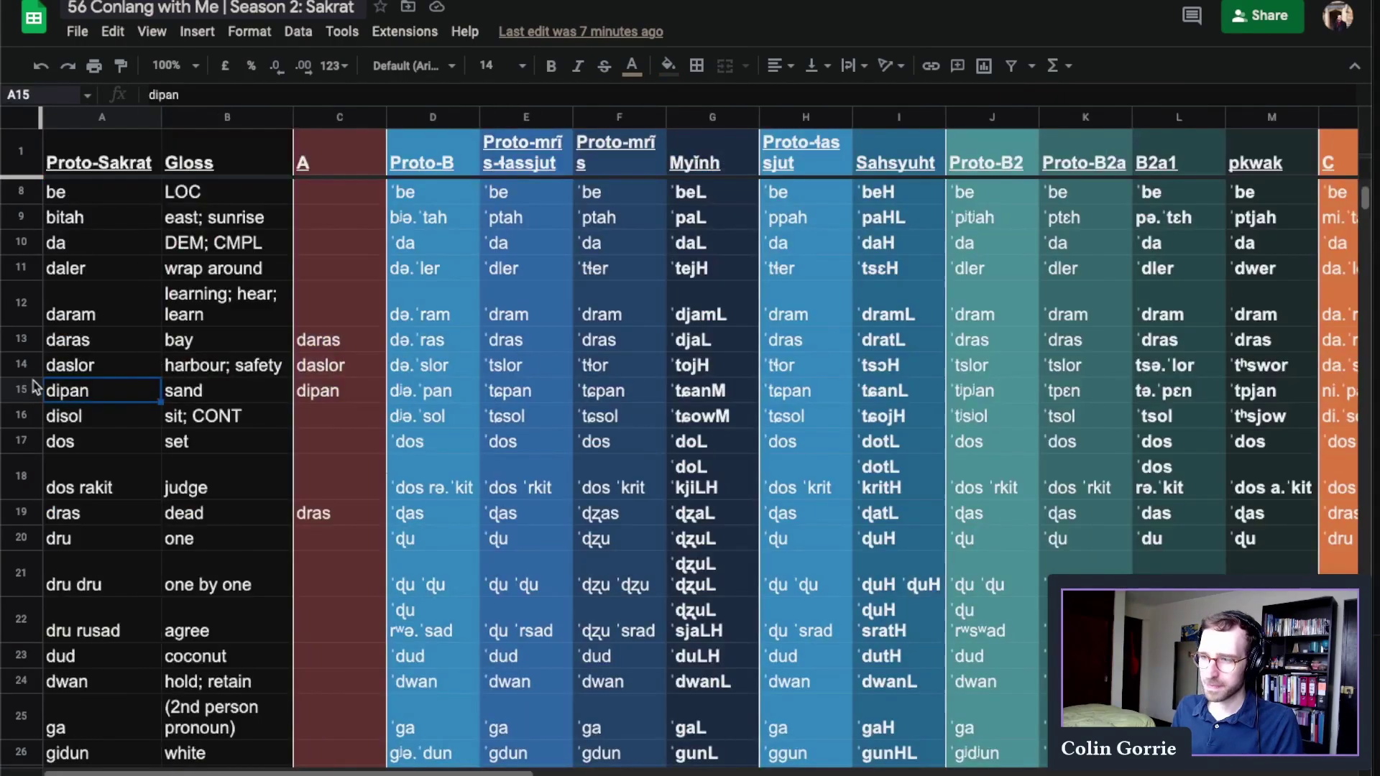
Examine the C form of "sand" in N15, marking its initial consonant and leaving the text unedited.
key(Right)
scroll(1250, 390, right, 4)
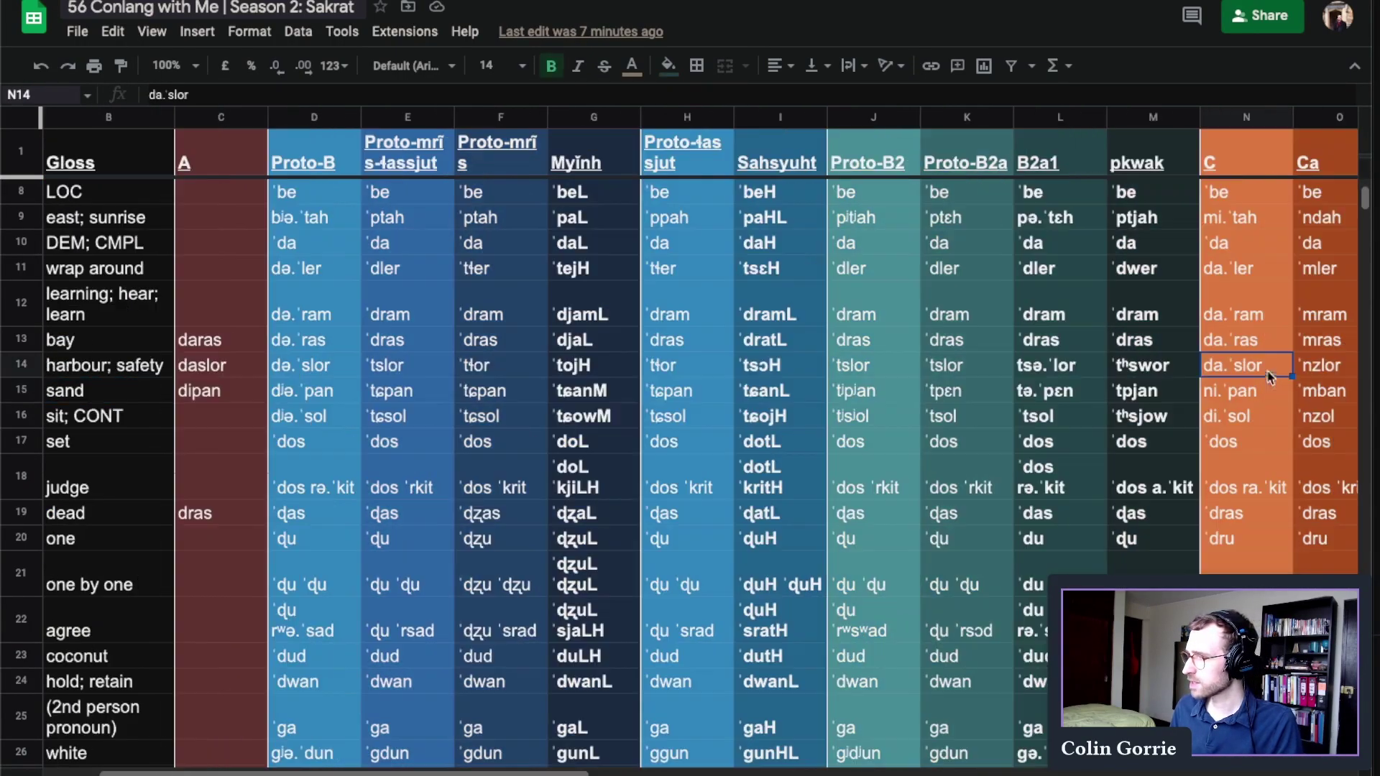
click(1094, 399)
double_click(1092, 398)
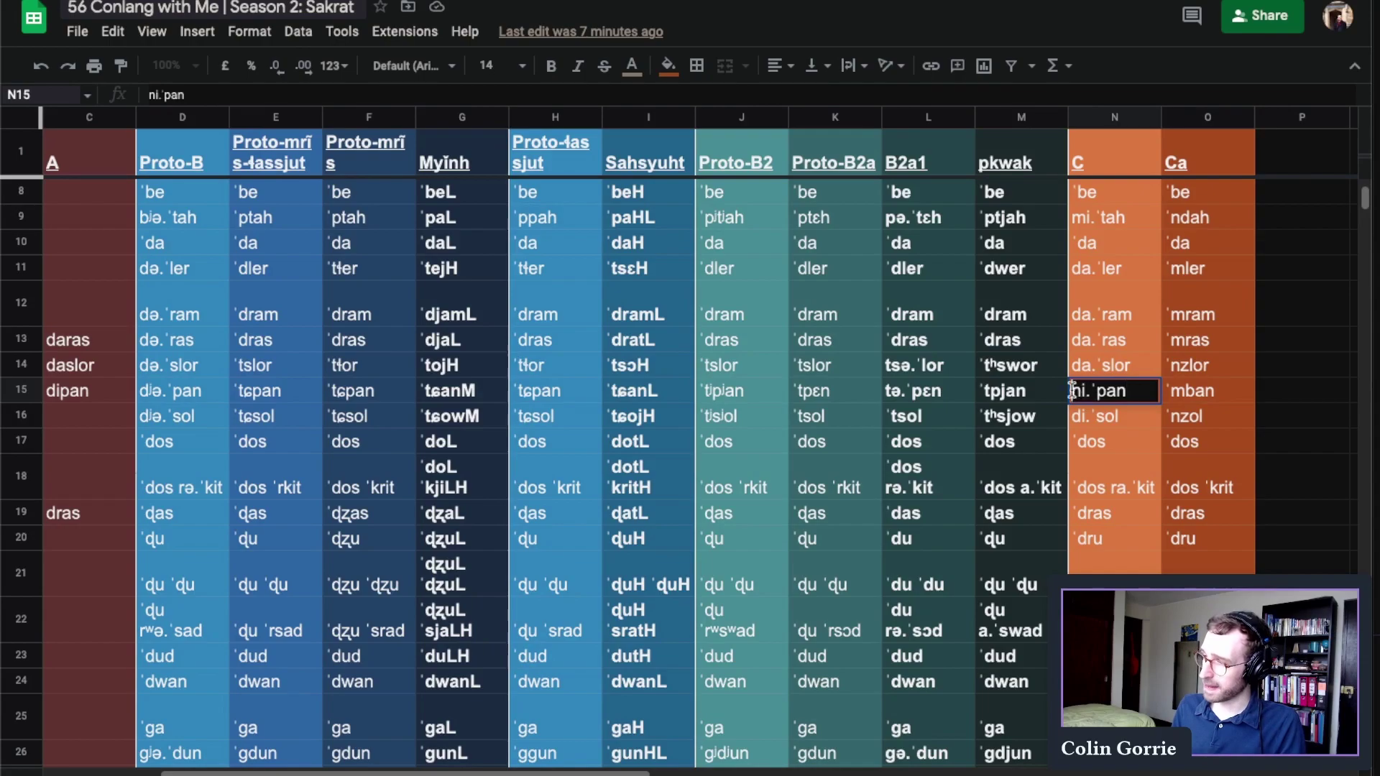
drag(1071, 394, 1082, 409)
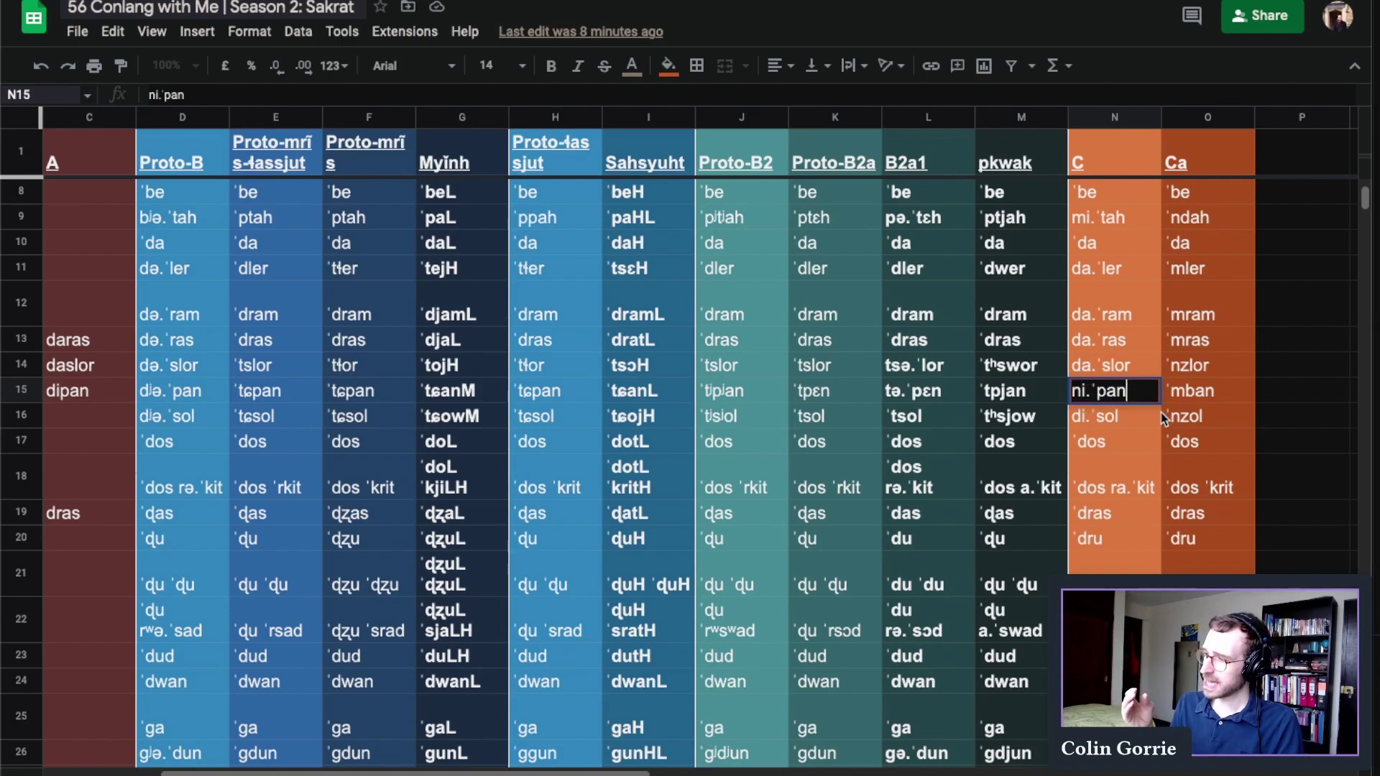
key(Return)
Review the Ca forms in O16, O12 and O11, comparing O12 with the C form in N12.
click(1181, 394)
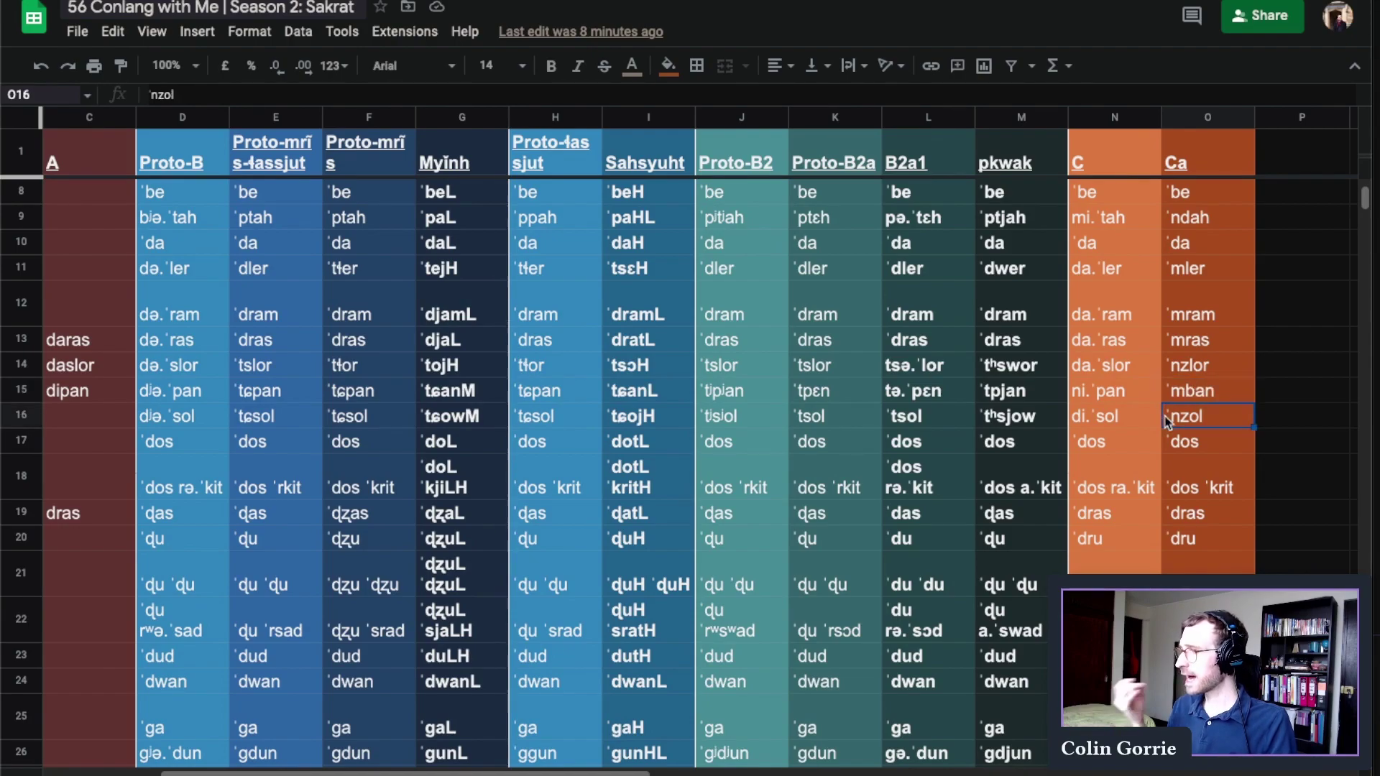
click(1175, 320)
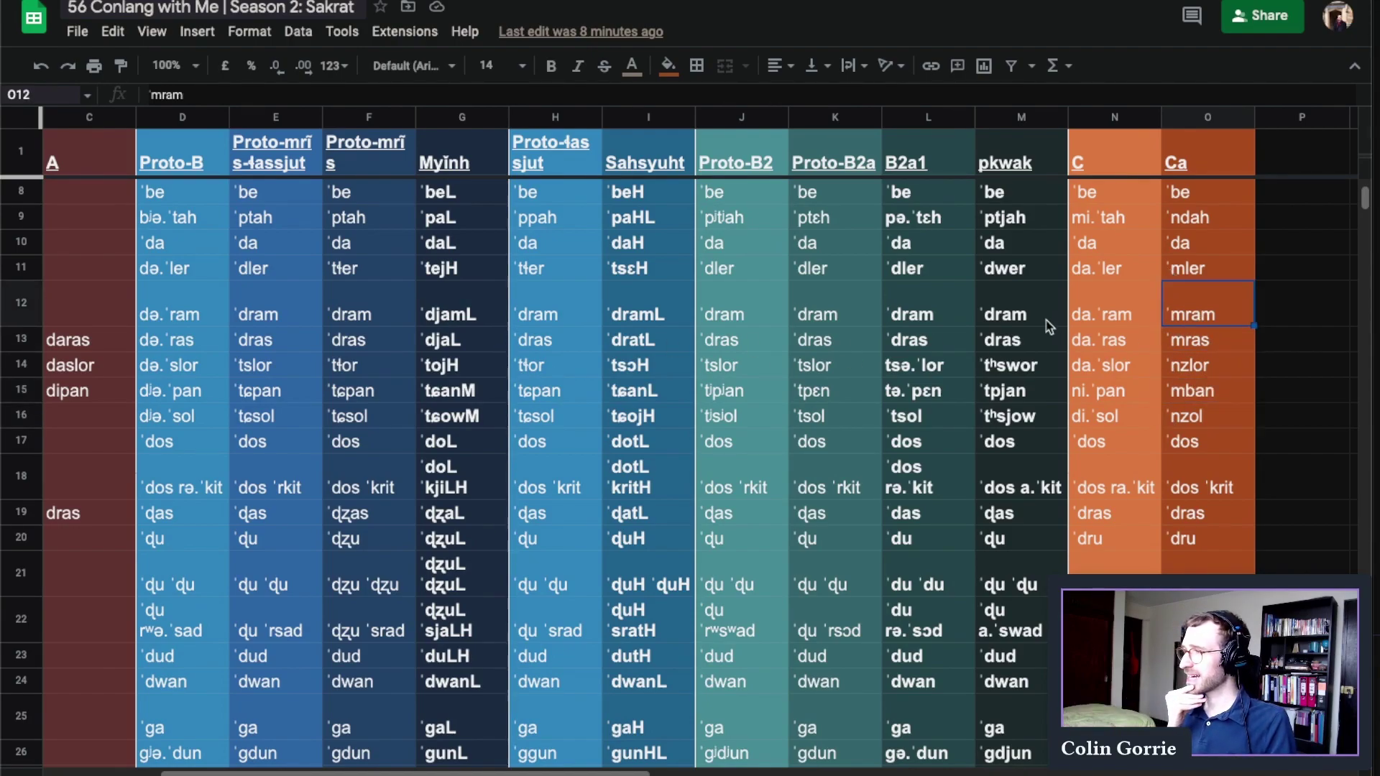
click(1099, 323)
click(1194, 320)
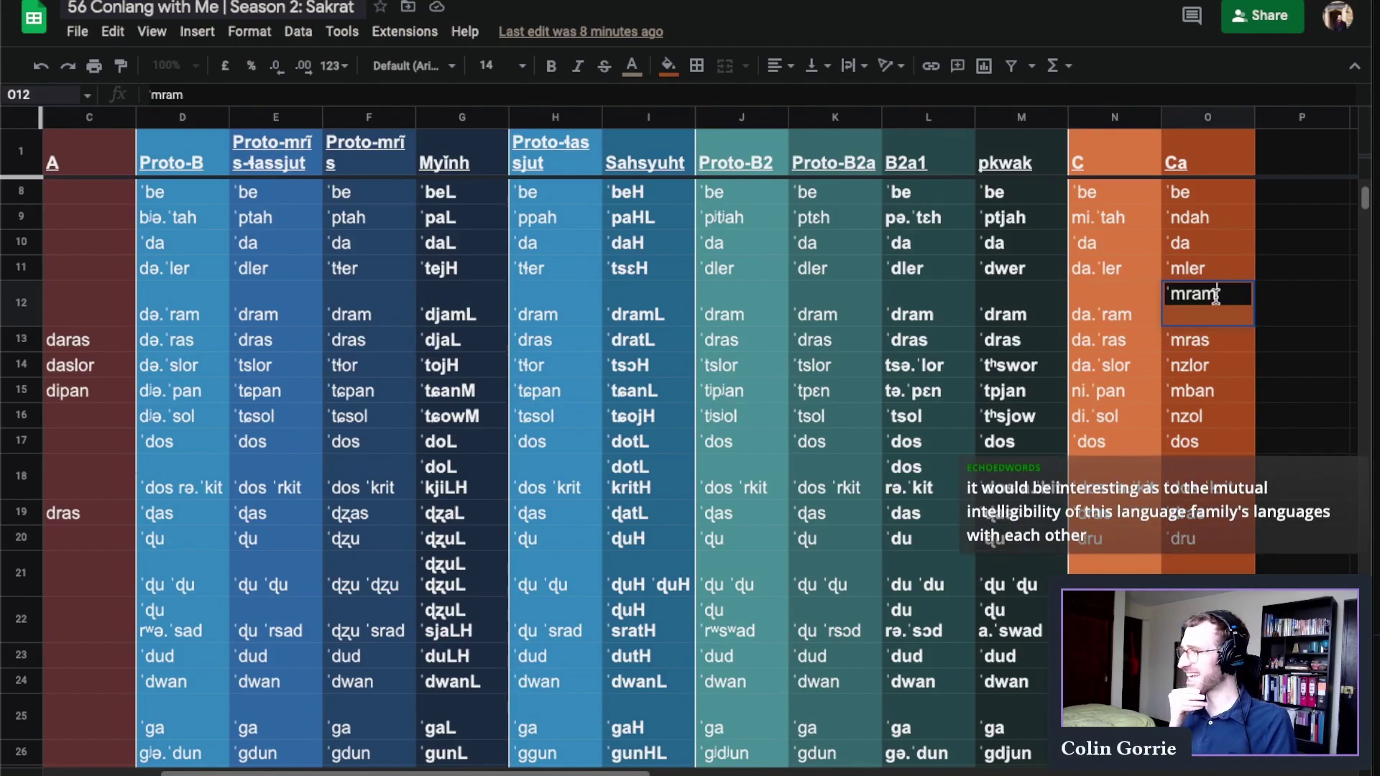
click(1196, 338)
click(1198, 324)
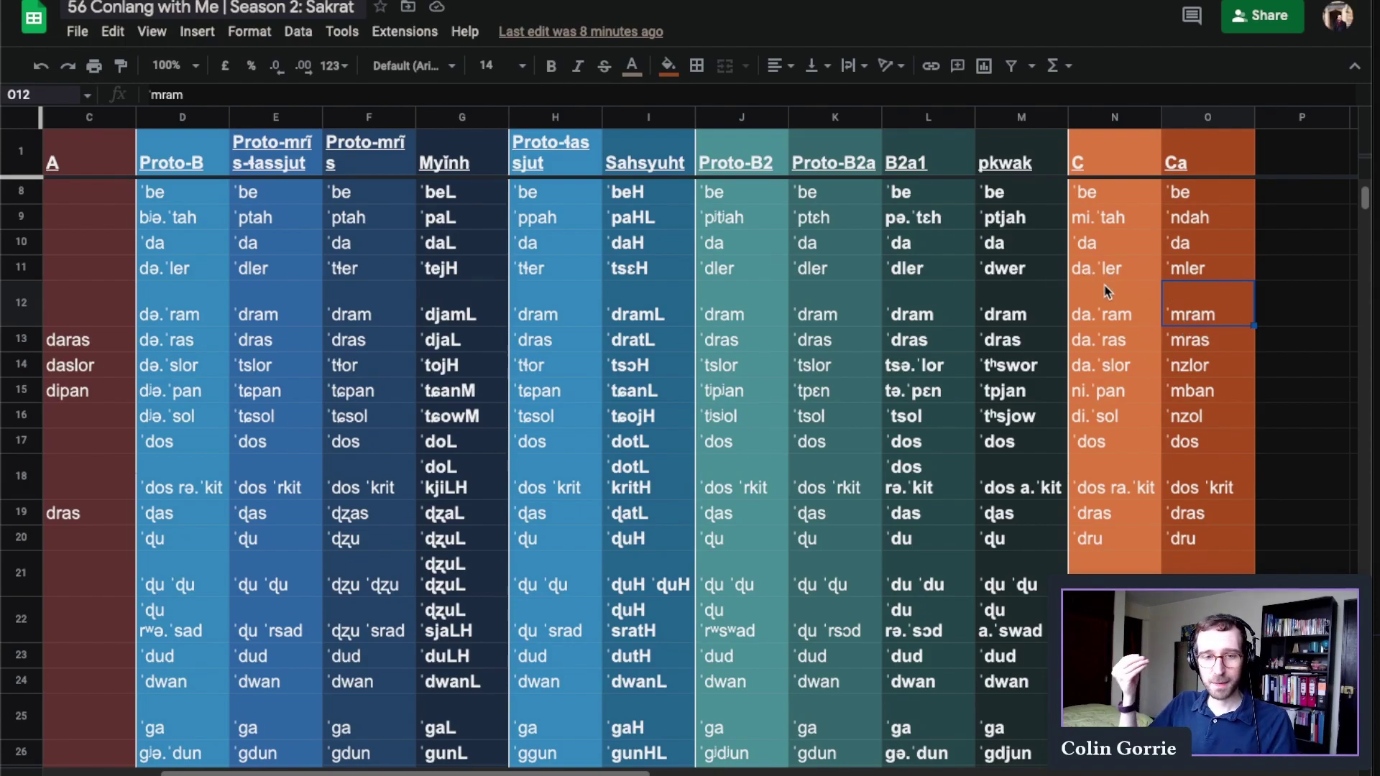
click(1210, 278)
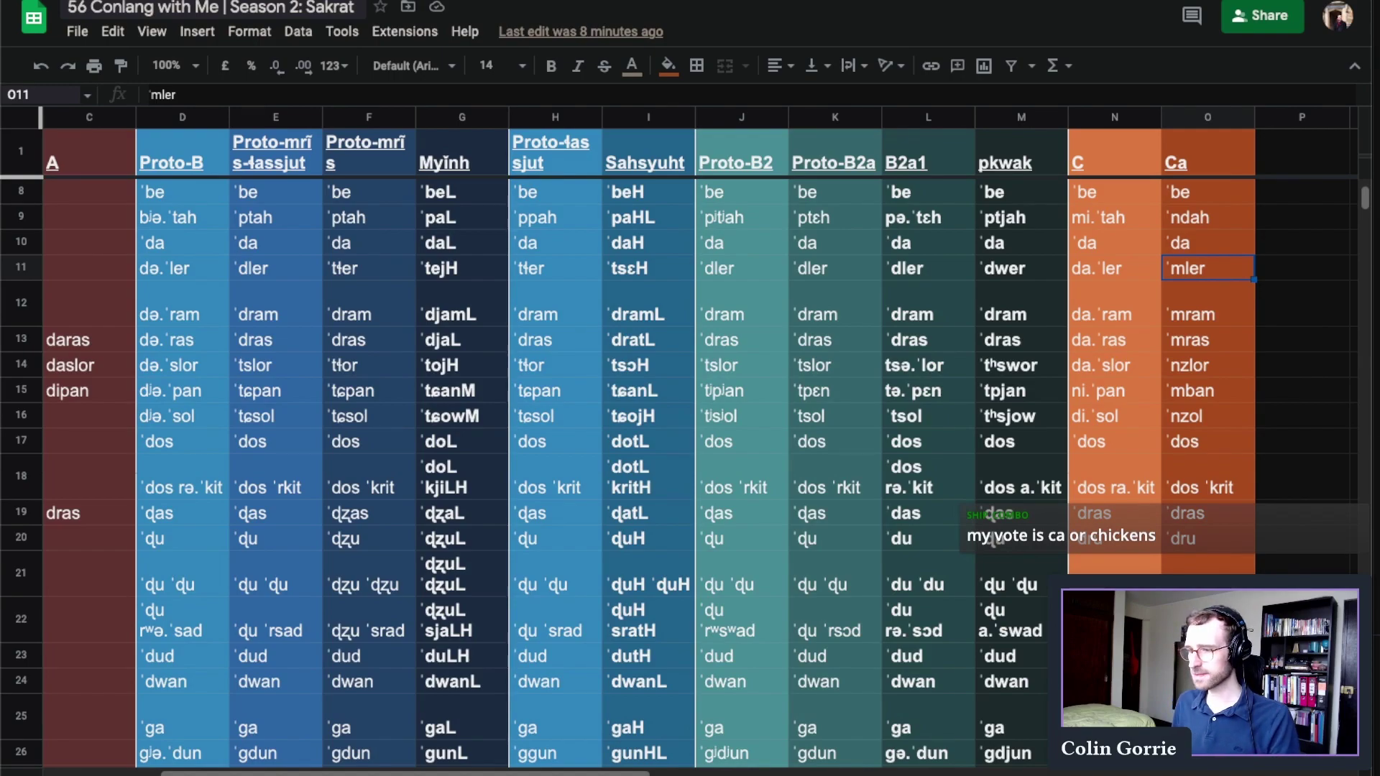
Switch to the sheet with the North Wind and the Sun text and read its opening glossed sentences.
key(ctrl+shift+Page_Down)
click(309, 314)
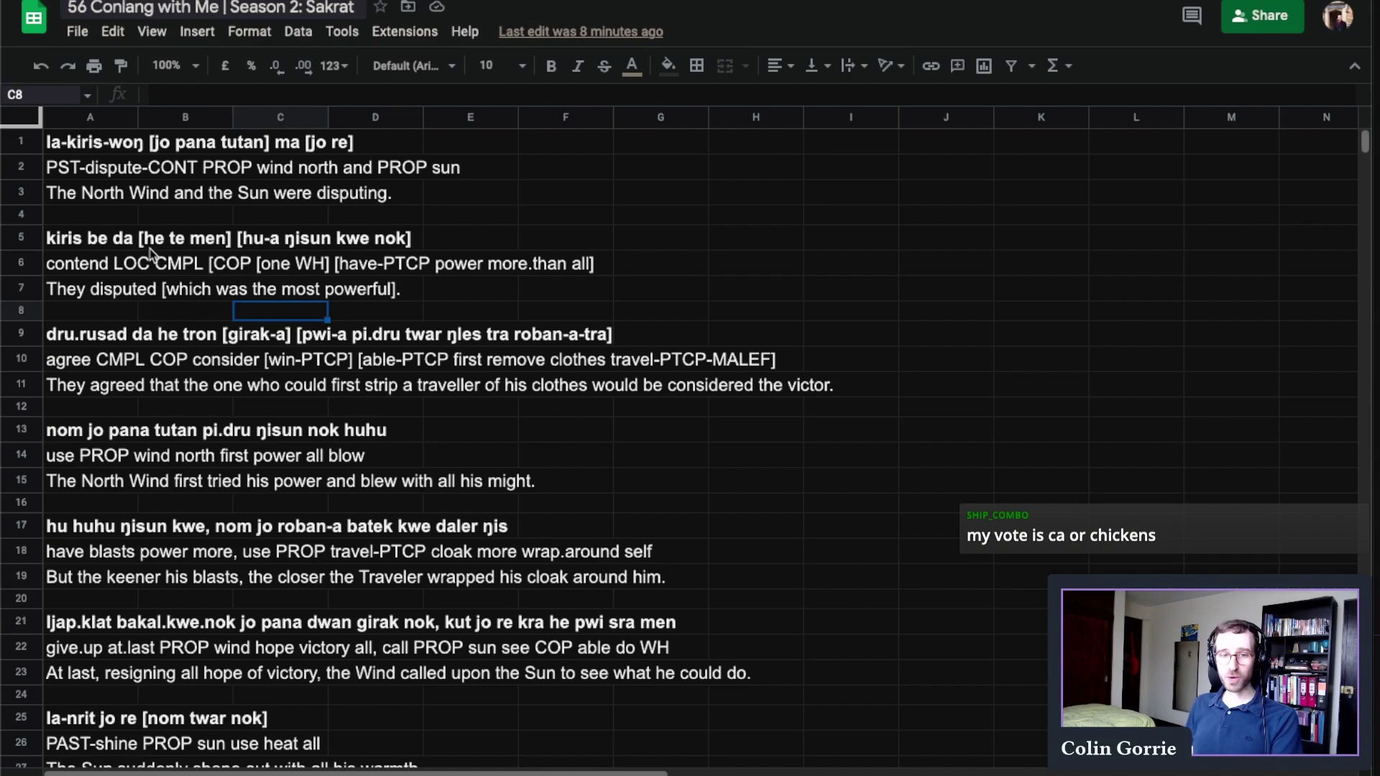
click(61, 148)
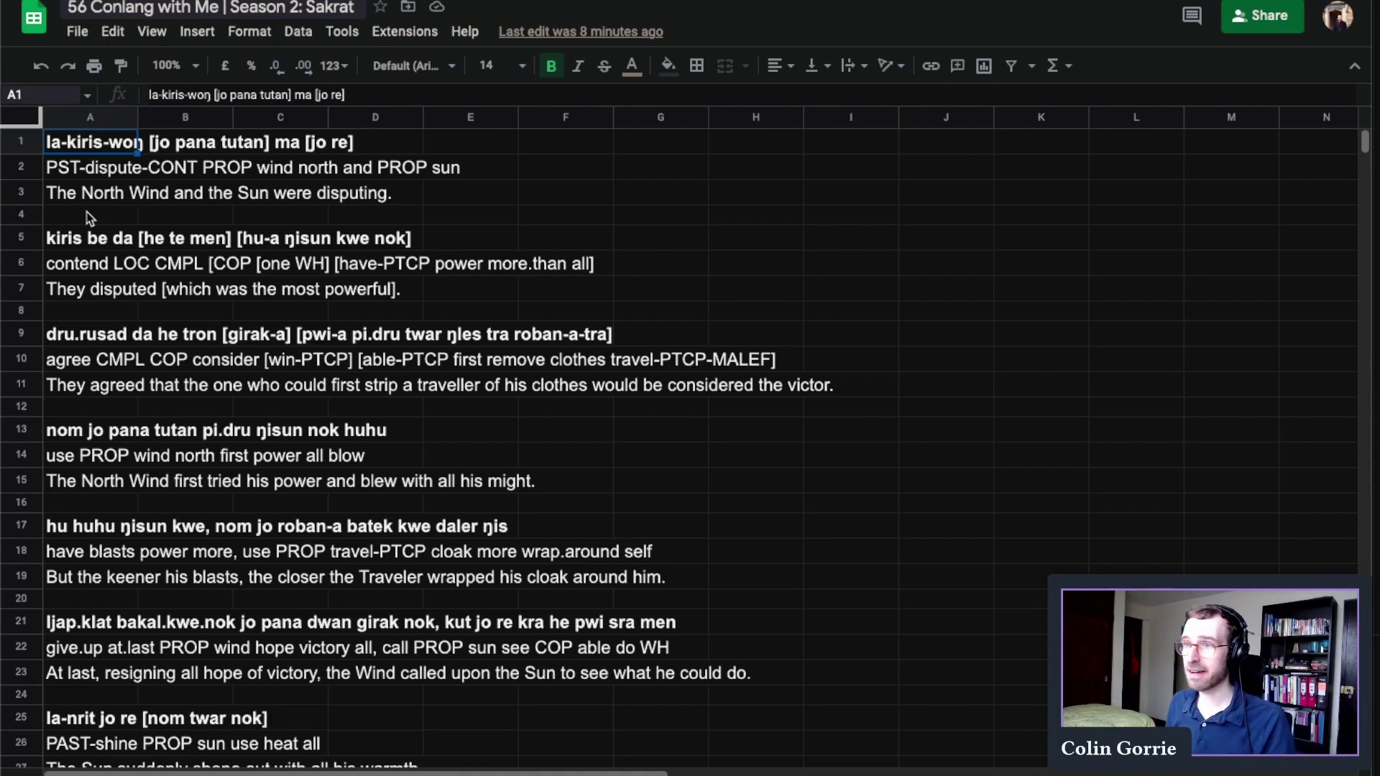
click(106, 220)
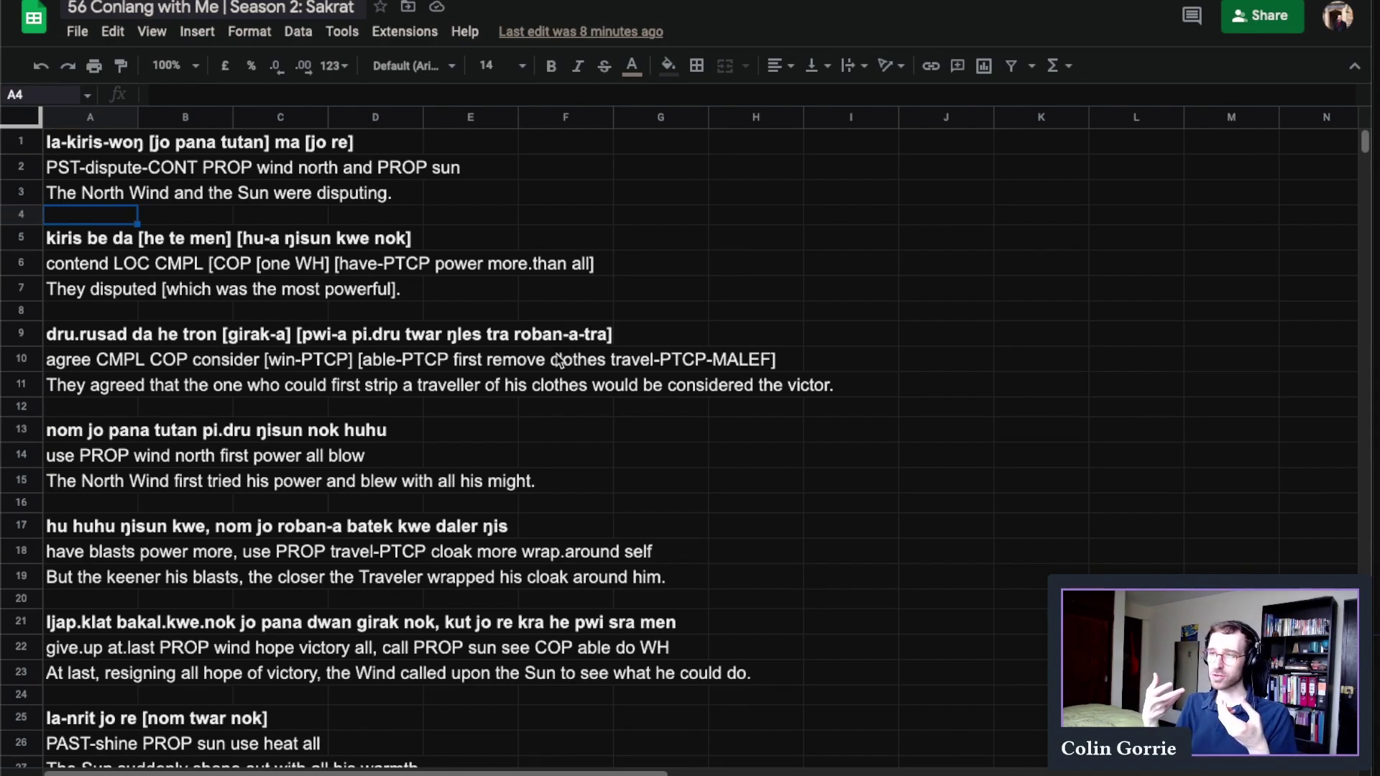
Highlight the participle "girak-a" in the Sakrat sentence in A9 and leave the cell without editing it.
click(211, 330)
click(256, 343)
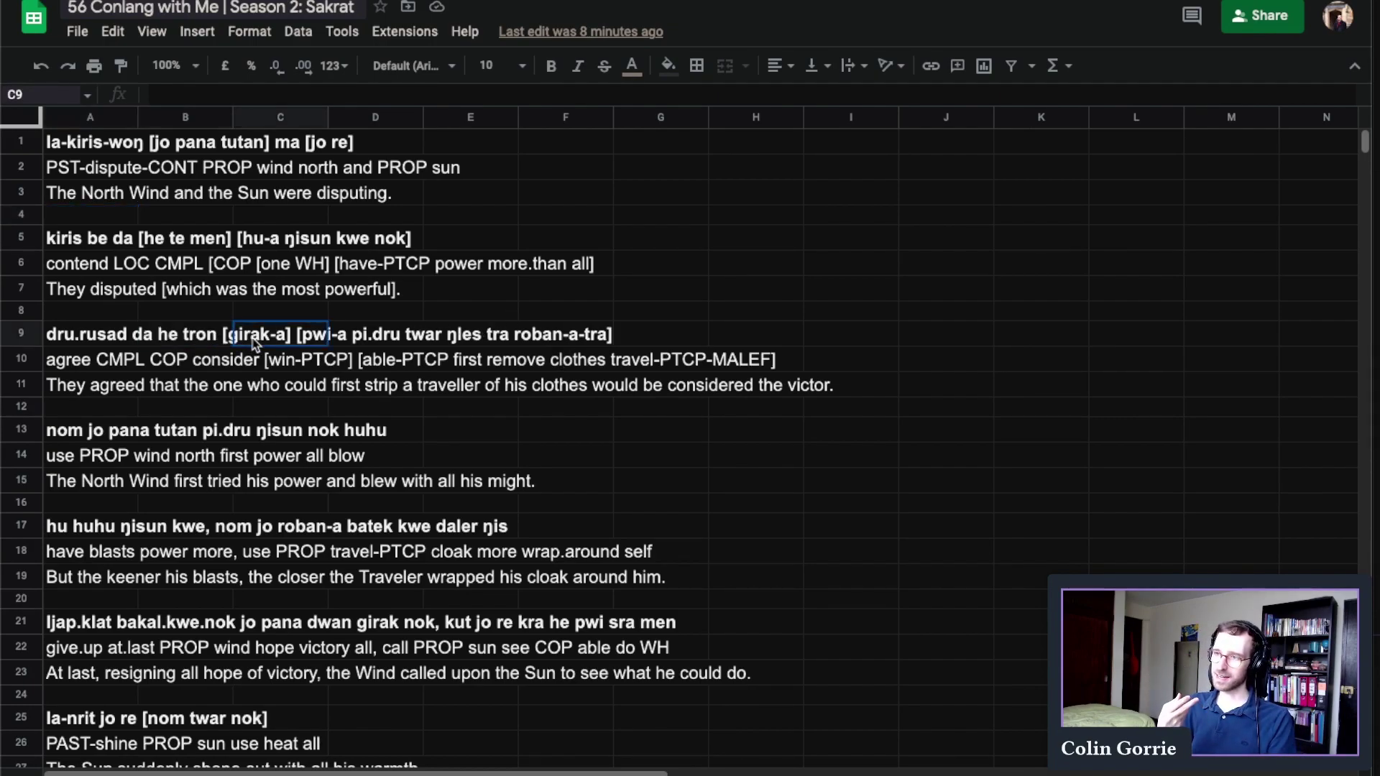
double_click(79, 336)
drag(232, 335, 293, 335)
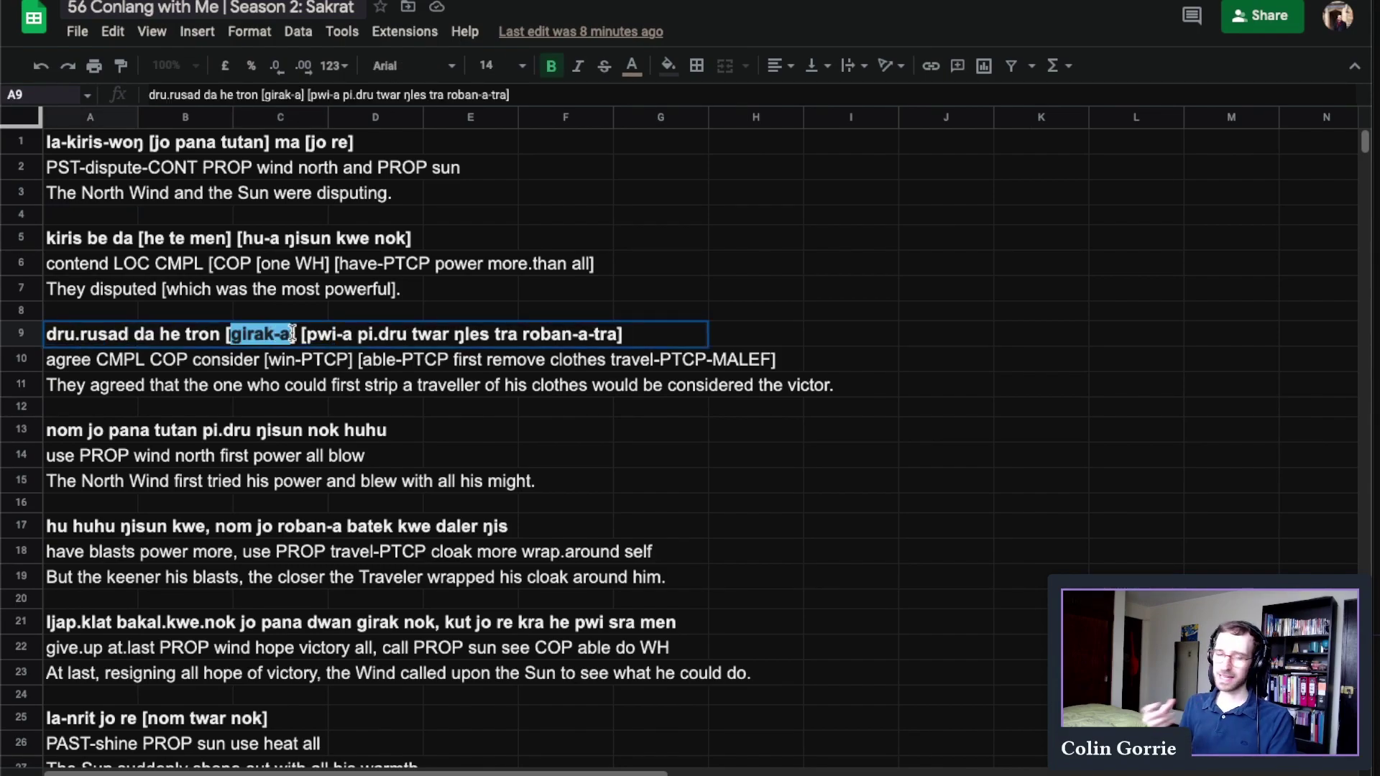
click(293, 334)
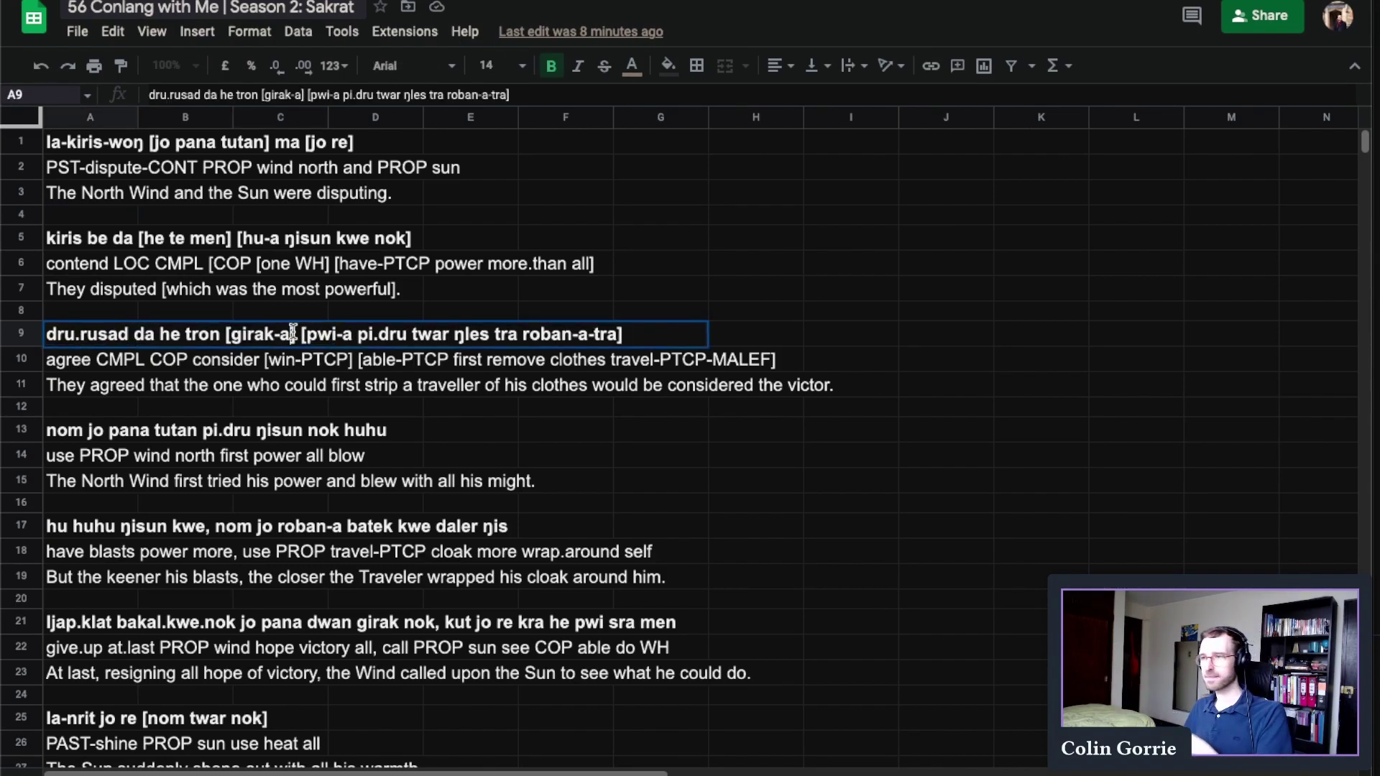
click(283, 310)
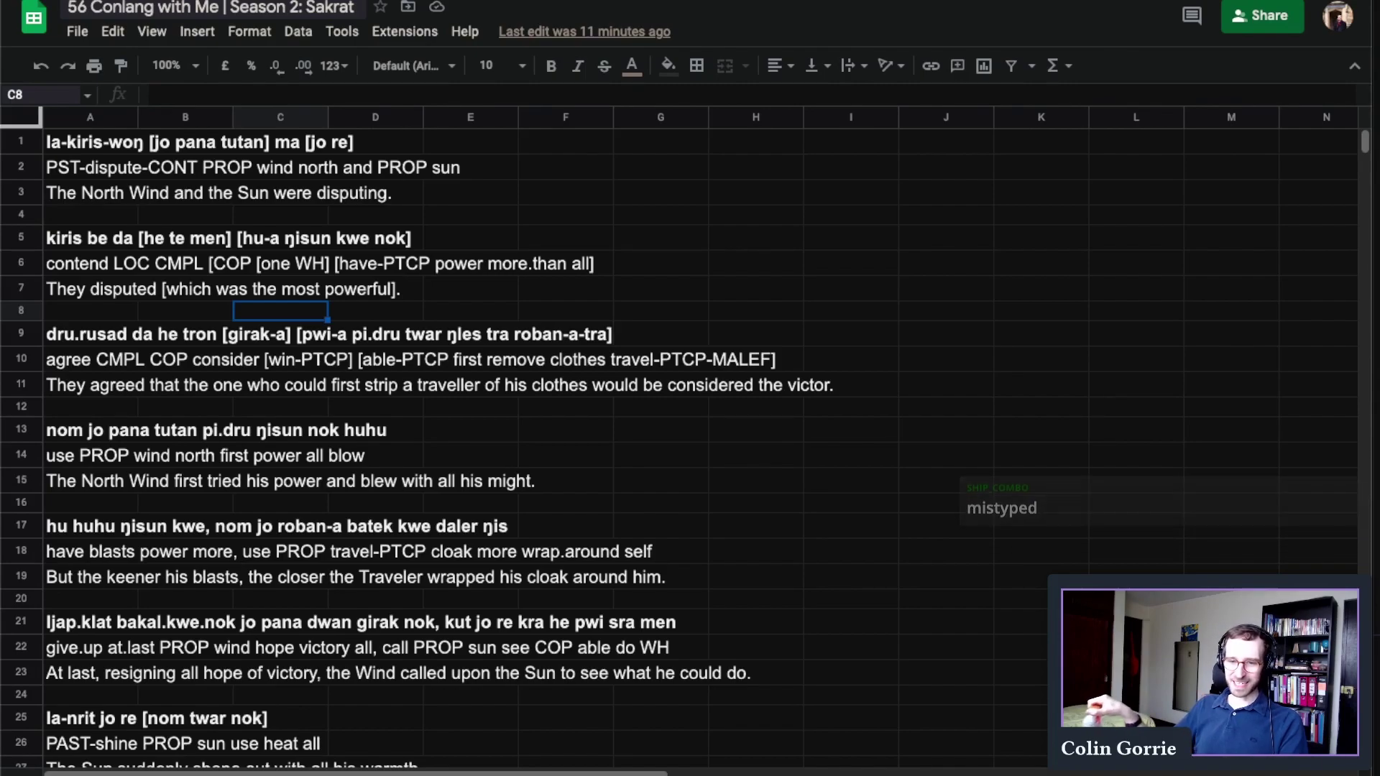
Read the Sakrat sentence in row 9 against its English translation in row 11.
click(440, 414)
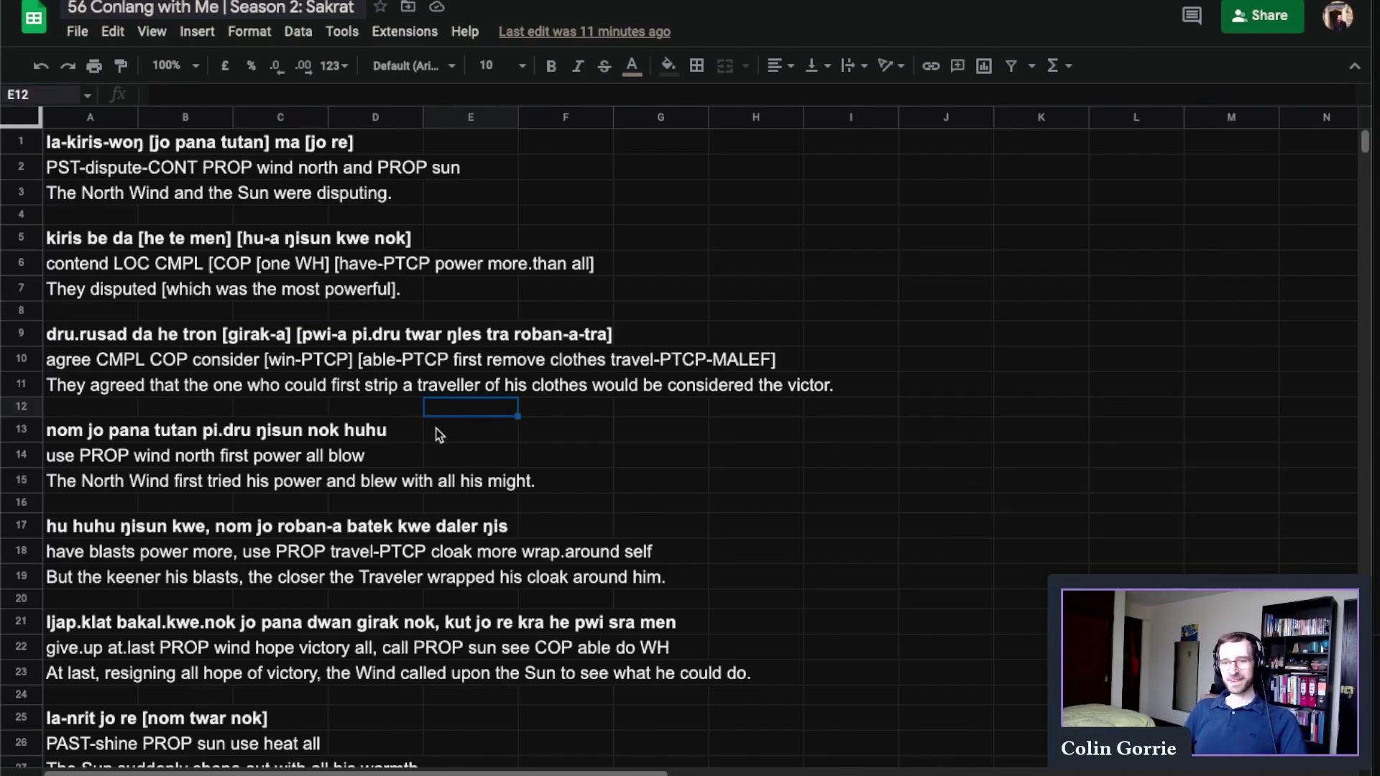
click(151, 327)
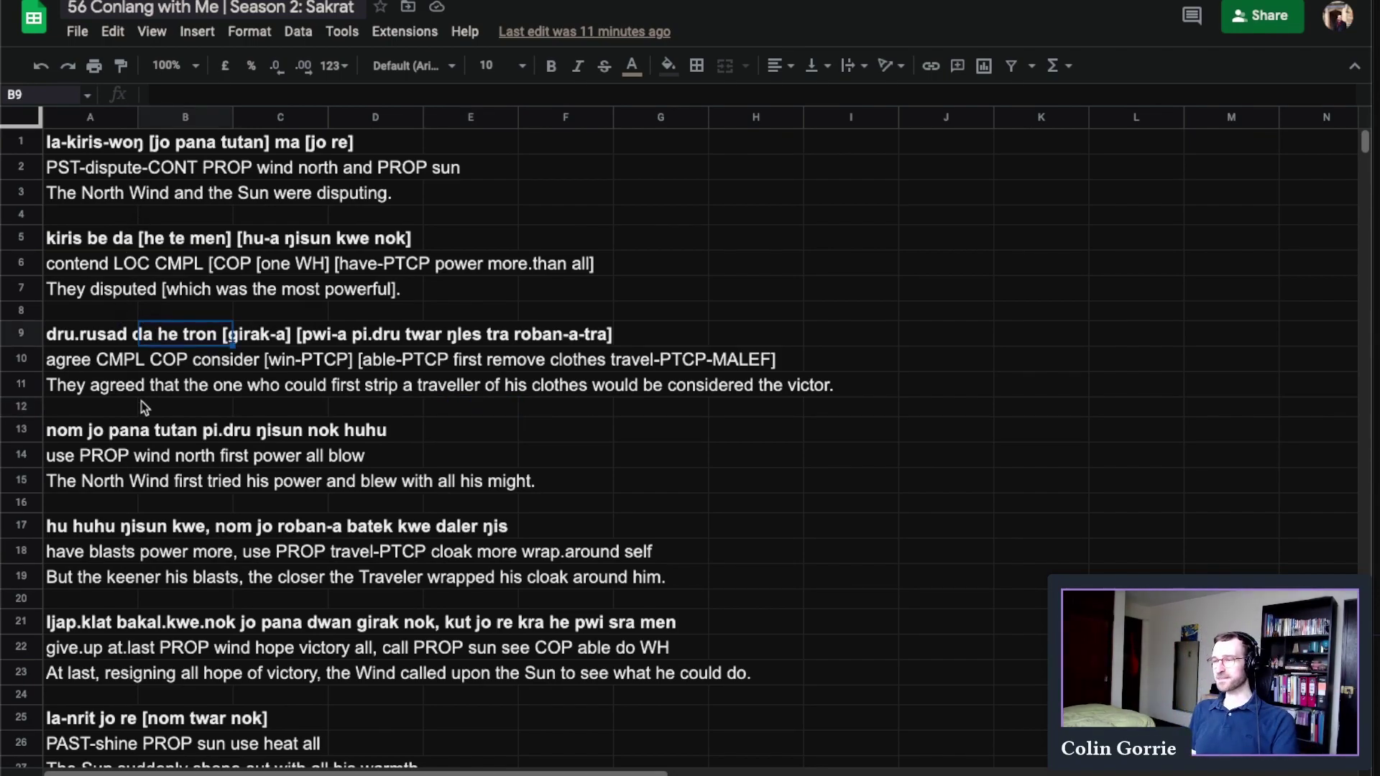
click(449, 386)
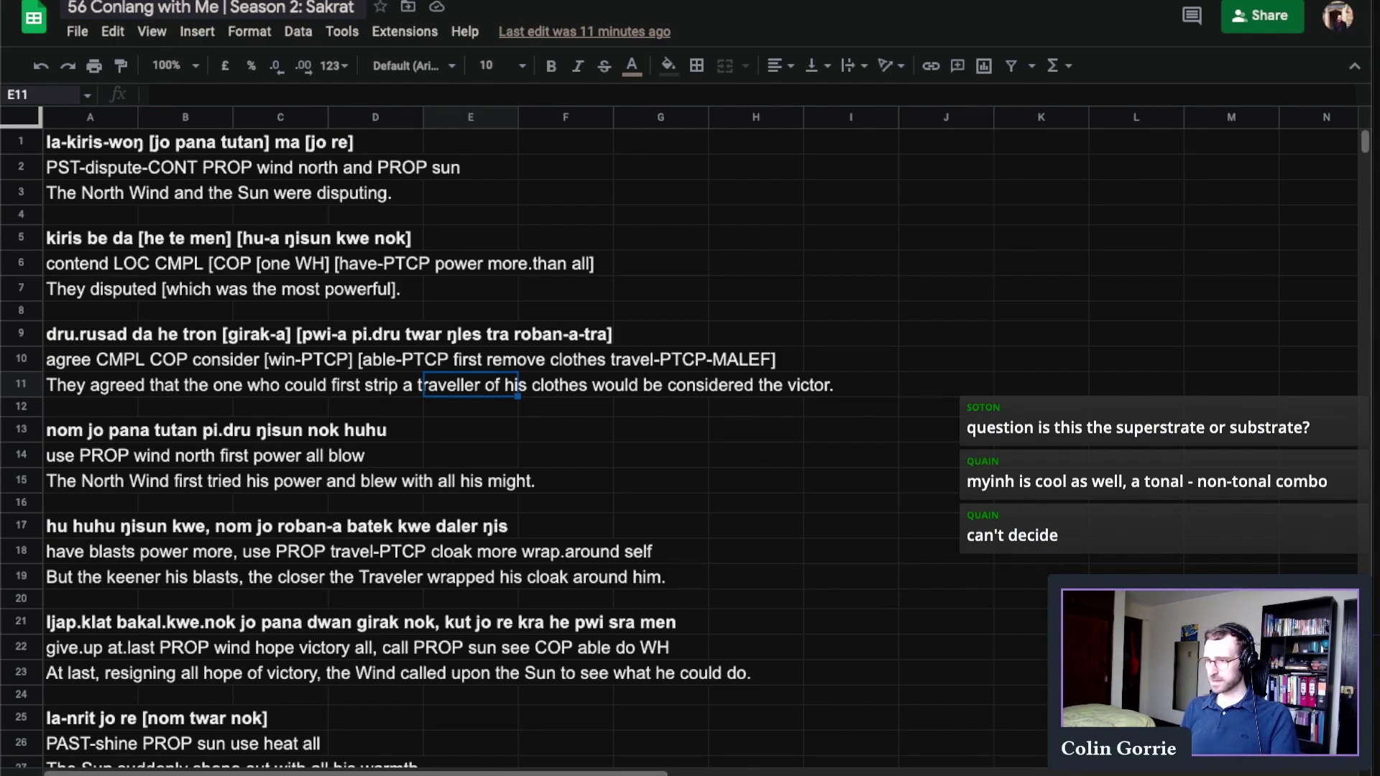
Return to the lexicon sheet and inspect the Ca forms in its first rows, including the phrase in O4.
key(ctrl+shift+Page_Down)
click(1150, 340)
scroll(1191, 348, up, 4)
click(1190, 345)
key(Right)
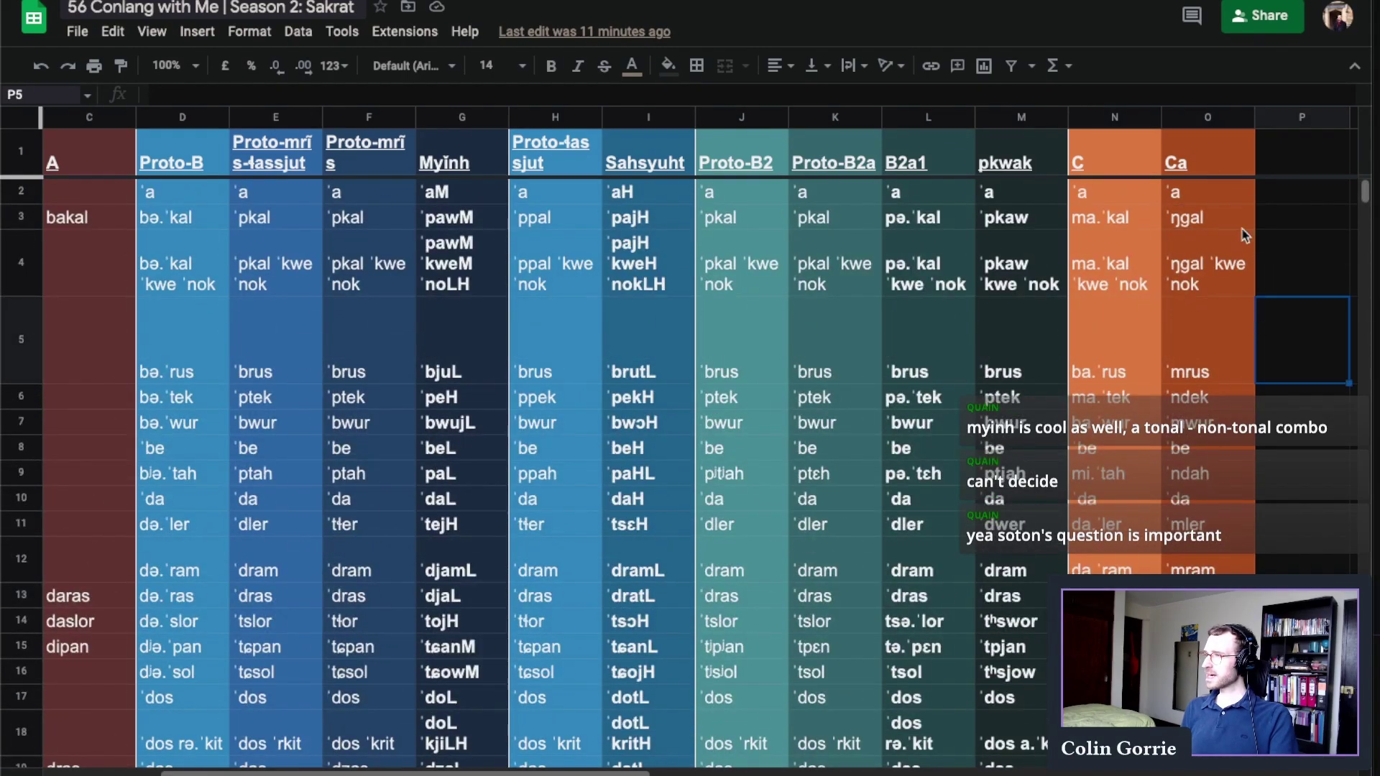
click(1214, 260)
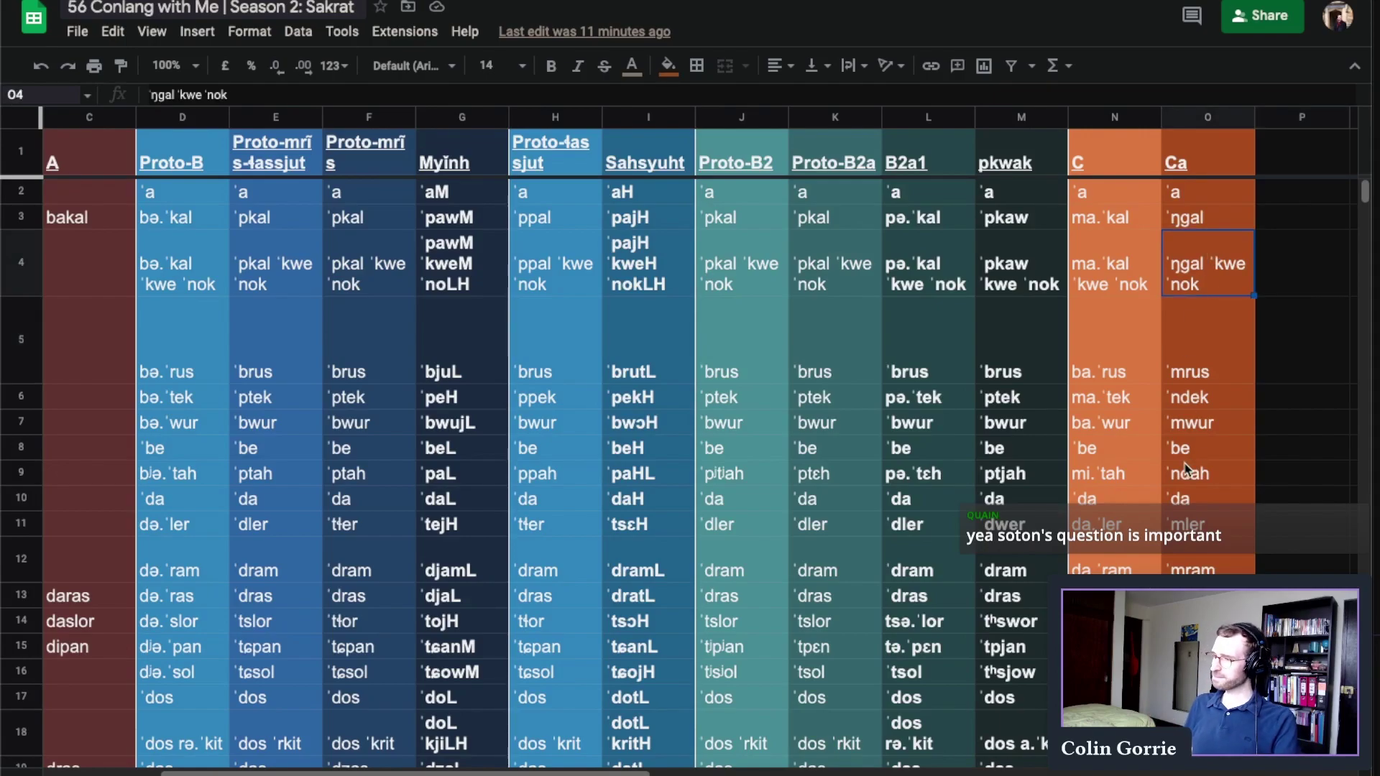
Check the Ca form in O9, then the Proto-B2 form in J20.
click(1191, 469)
scroll(1191, 468, down, 3)
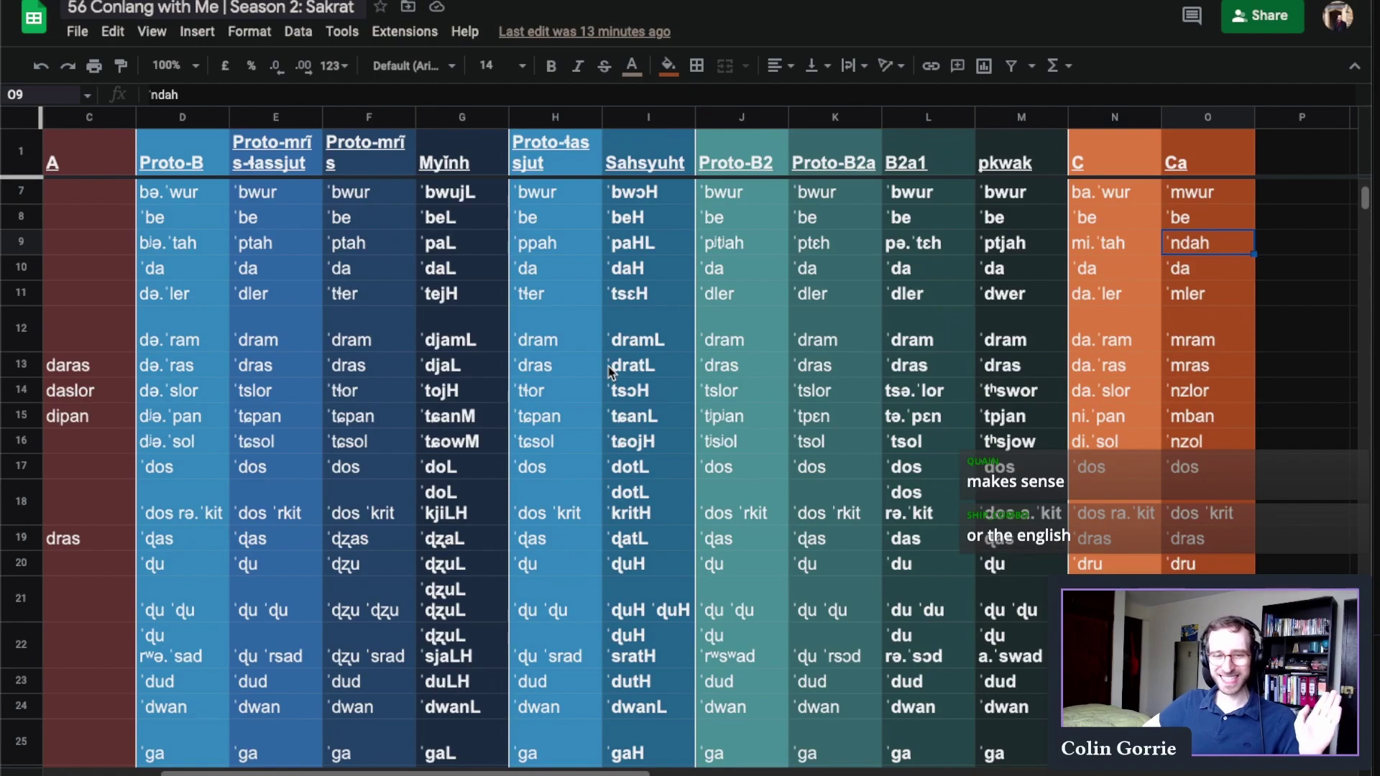
click(741, 564)
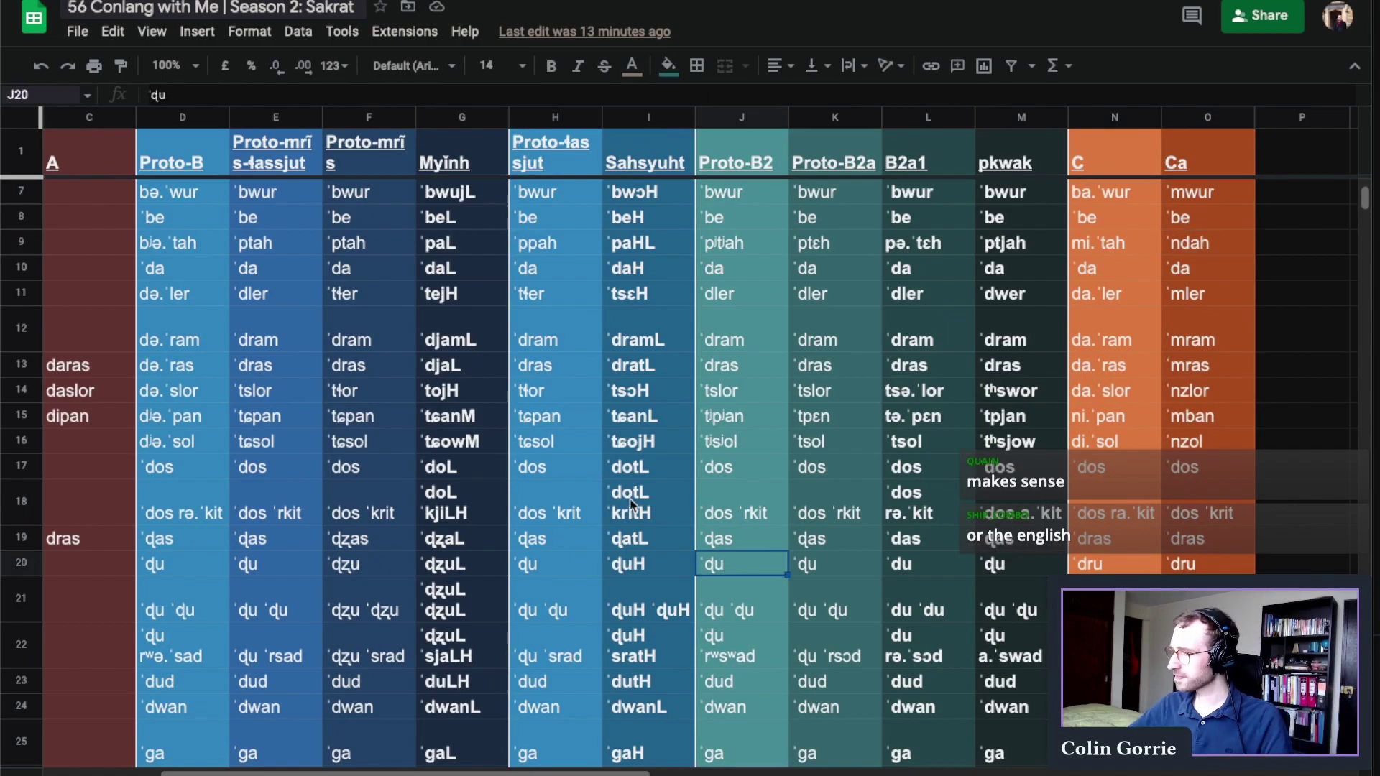
Look over the lexicon's first rows, checking the forms in F7, I5, L12 and I16.
click(369, 191)
scroll(376, 494, up, 3)
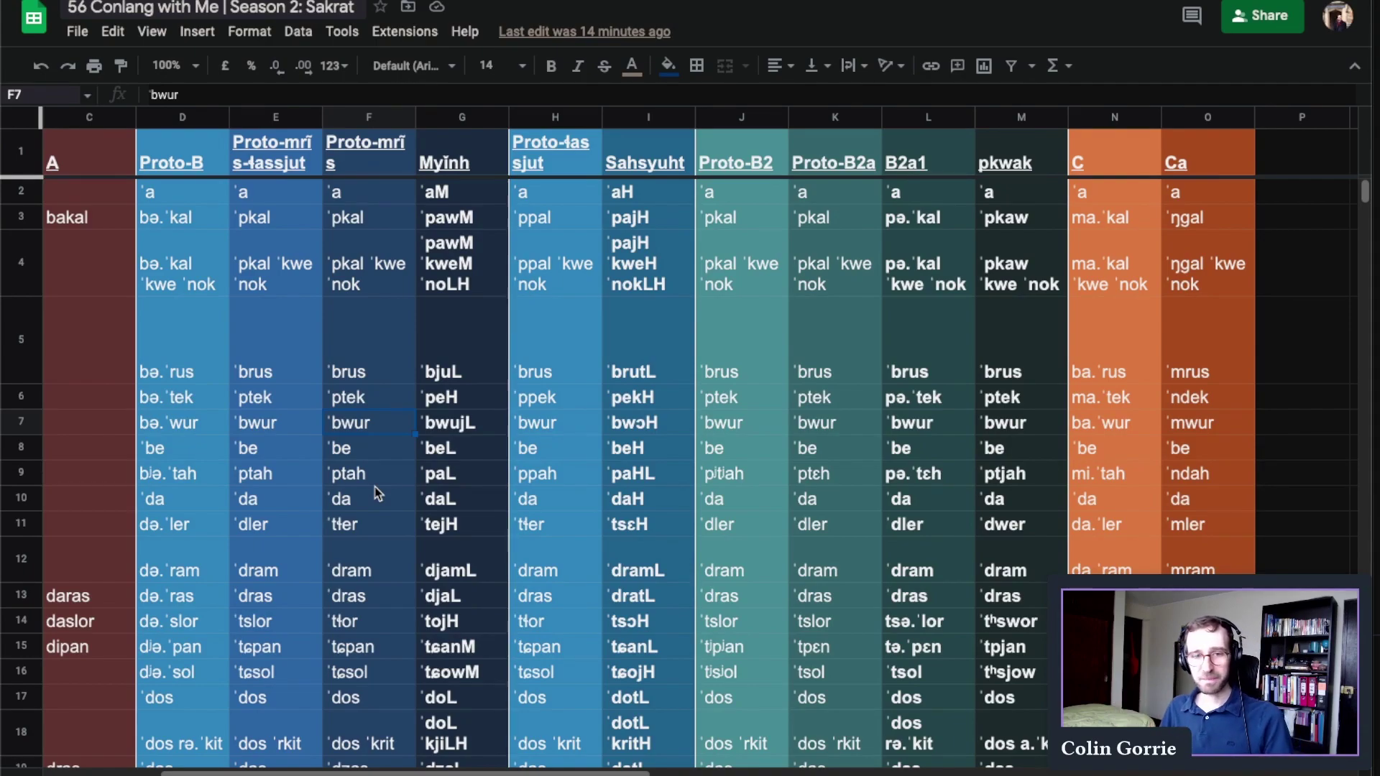
click(676, 352)
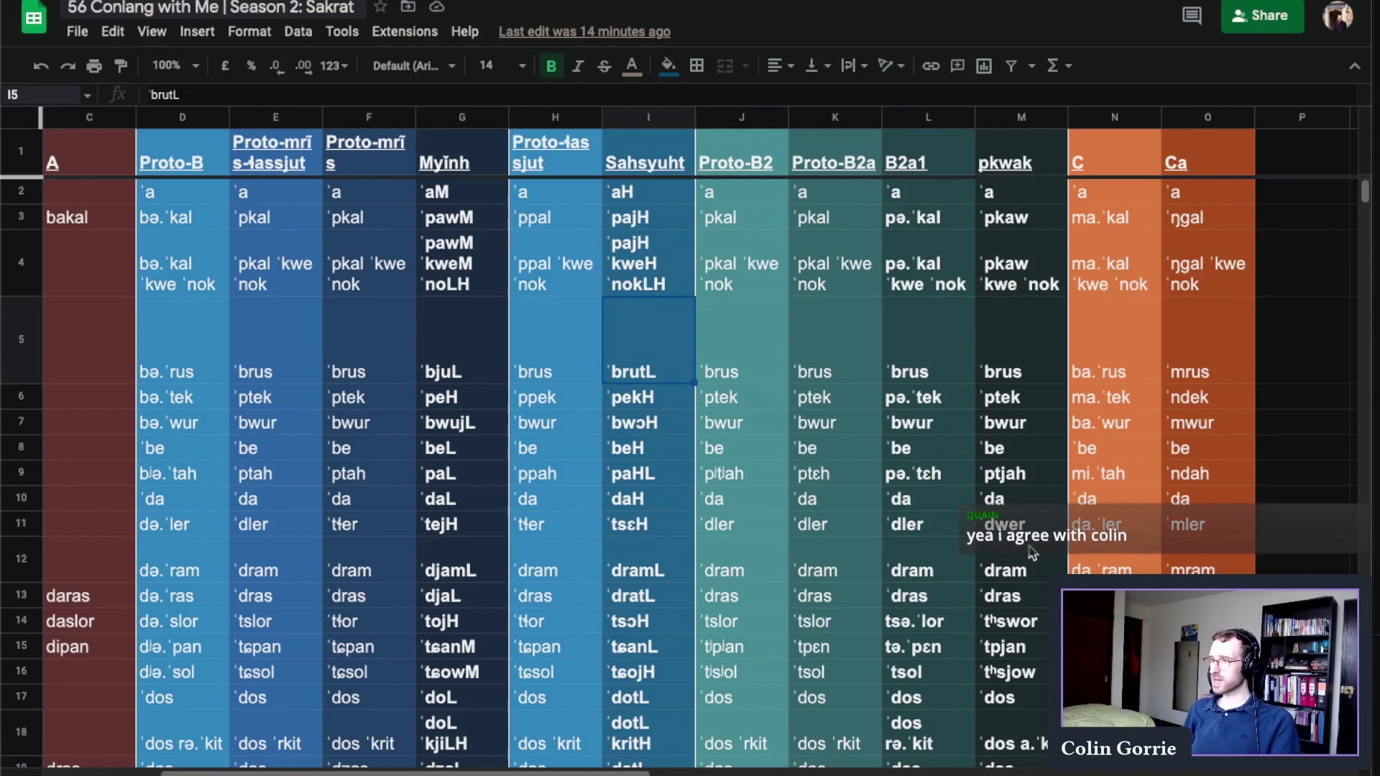
click(934, 546)
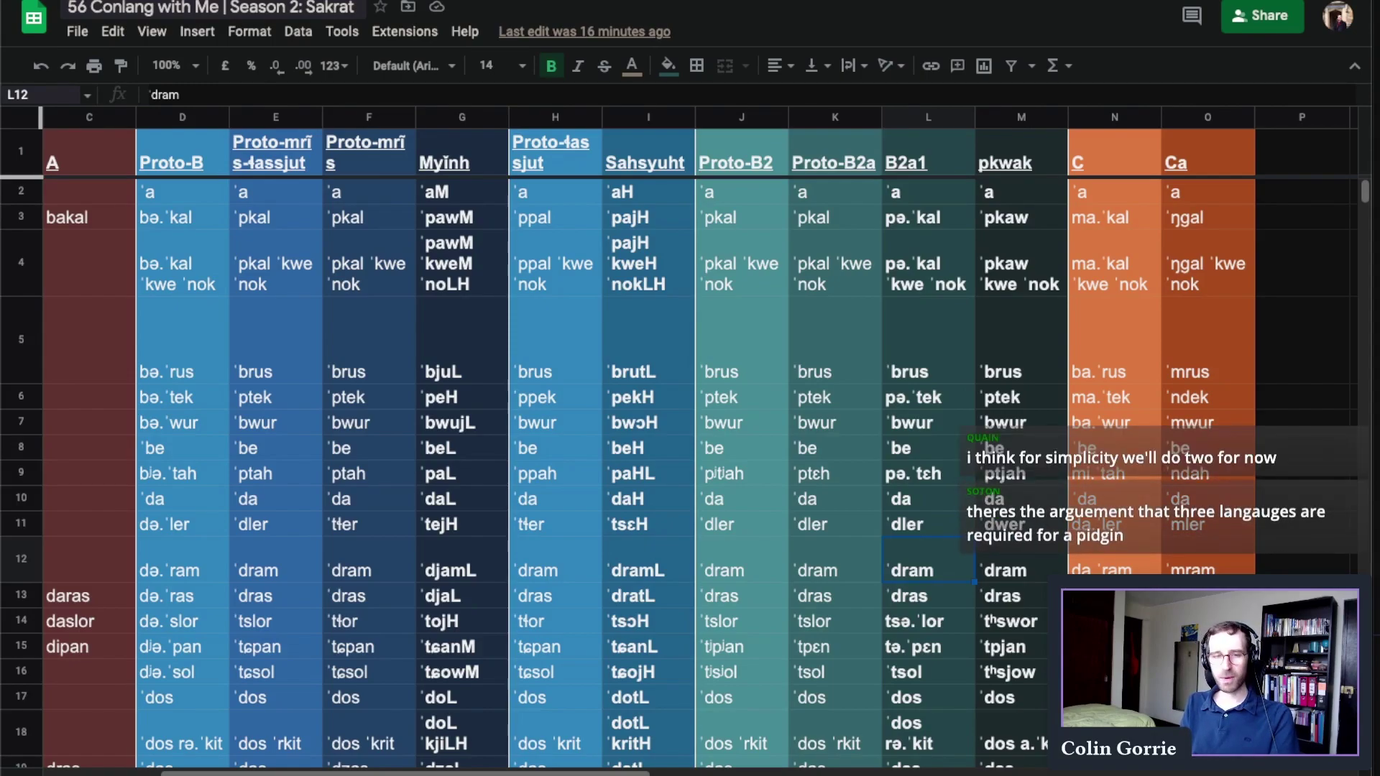
click(626, 672)
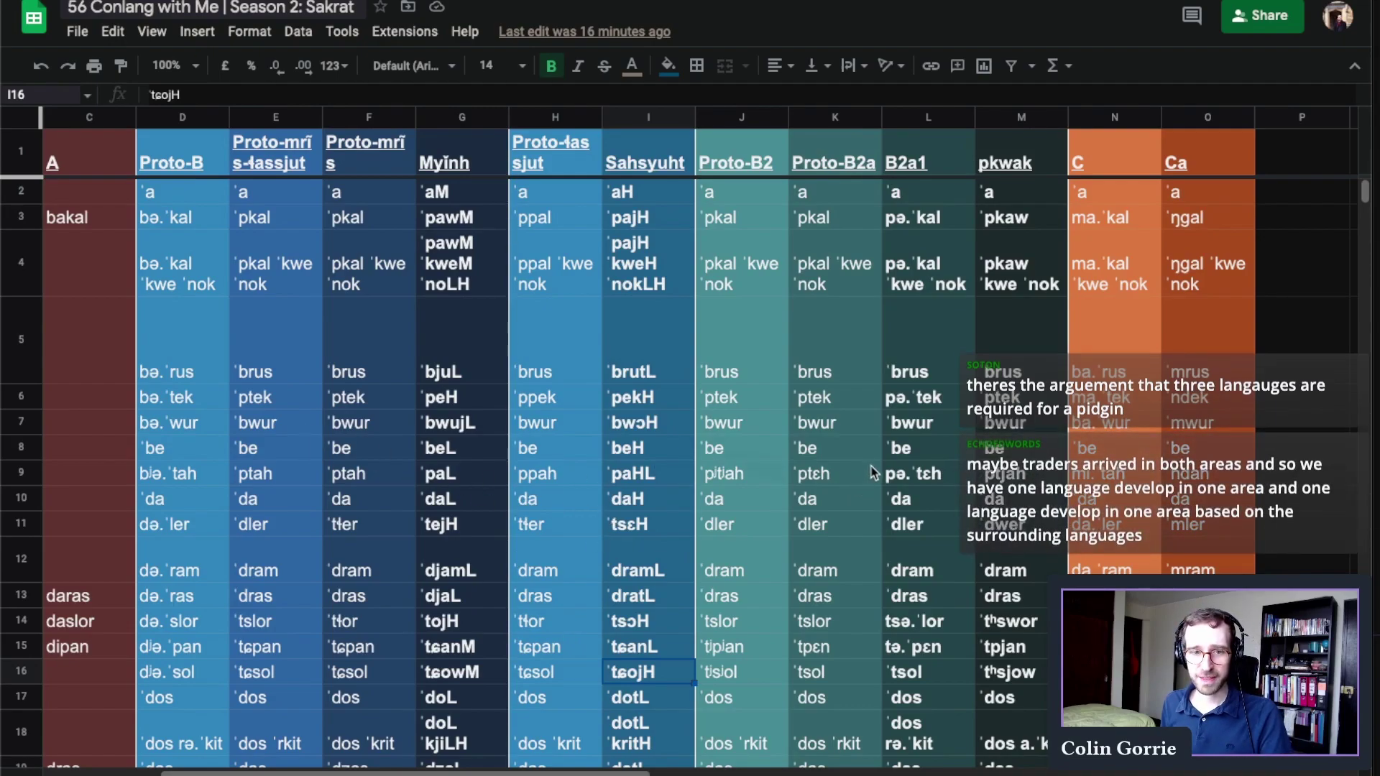
Go across row 5 from the empty columns beyond Ca back to the Proto-Sakrat words and glosses.
click(1227, 359)
key(Right)
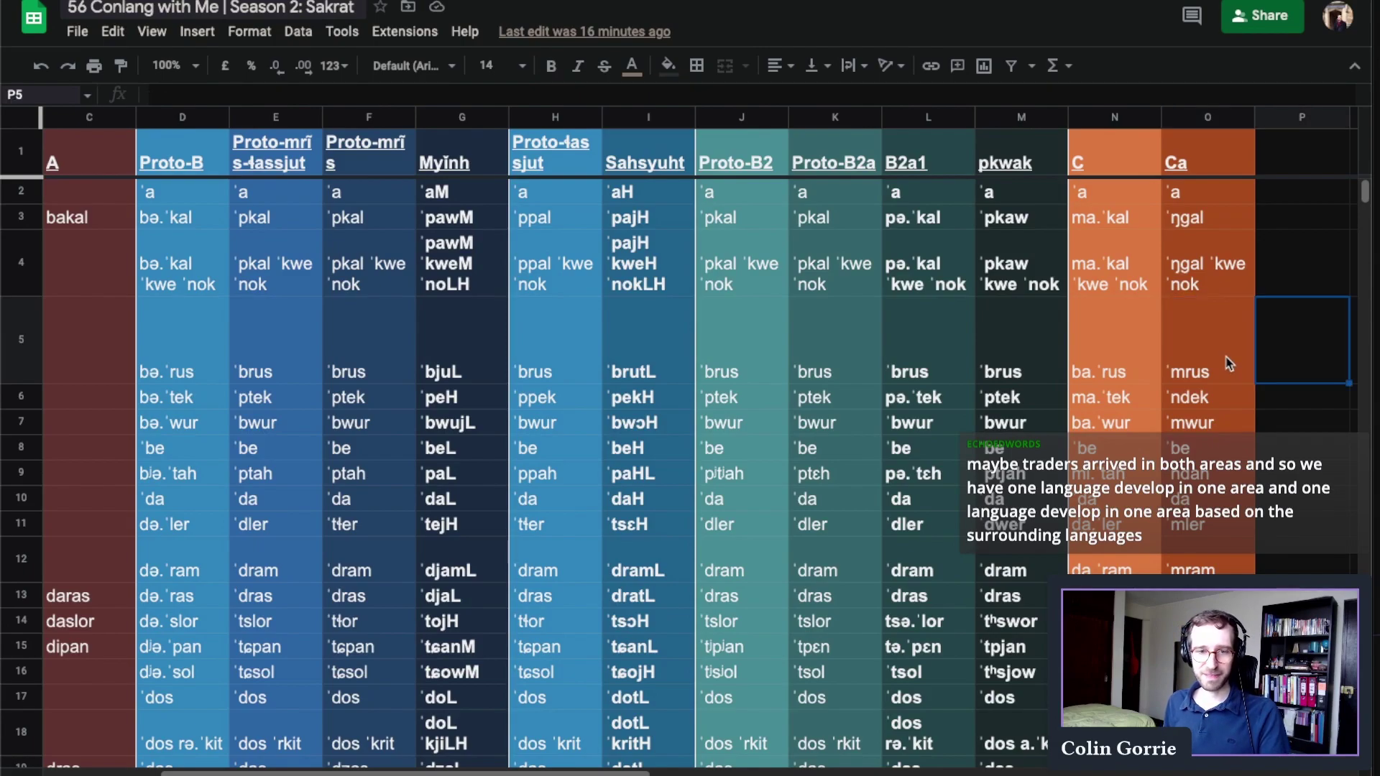
key(Right)
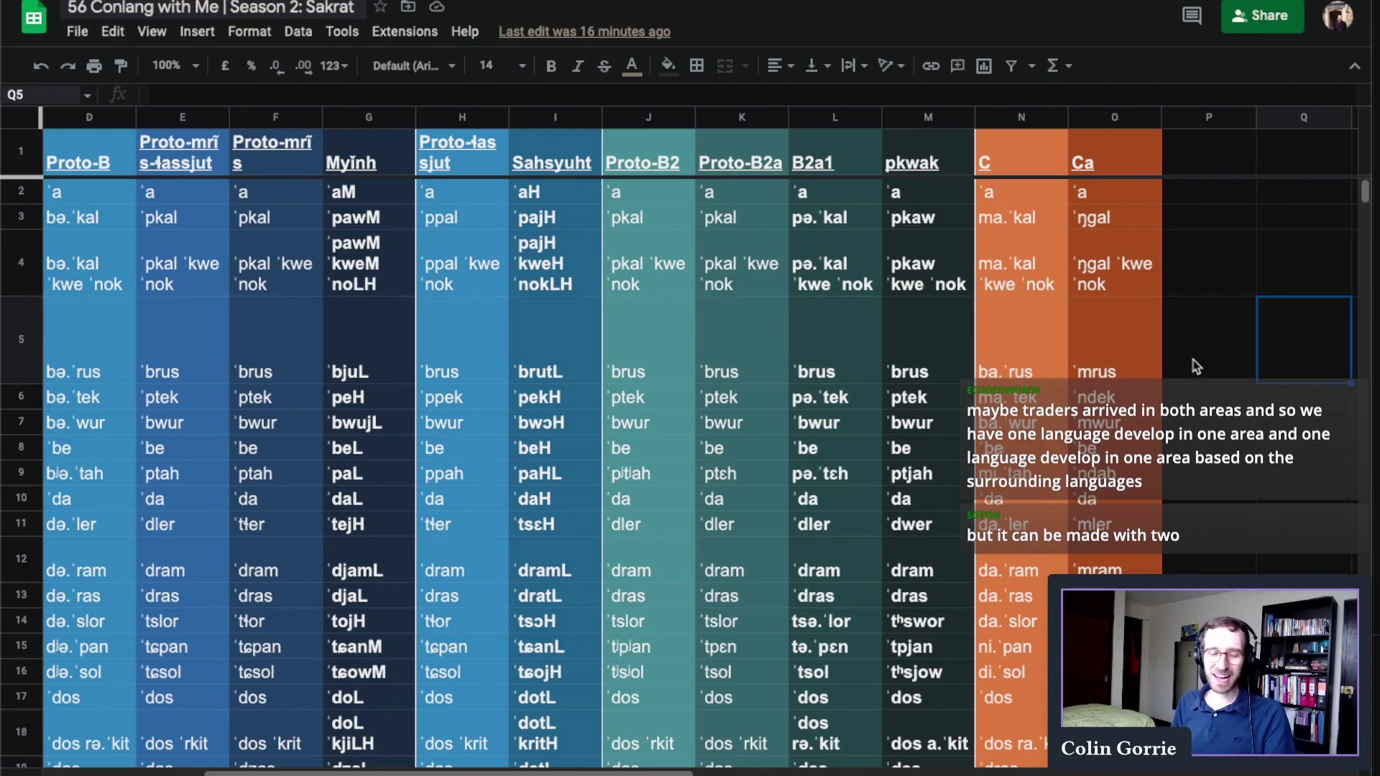
key(Left)
key(Left)
key(Left)
key(Left)
key(Left)
key(Left)
key(Left)
key(Left)
key(Left)
key(Left)
key(Left)
key(Left)
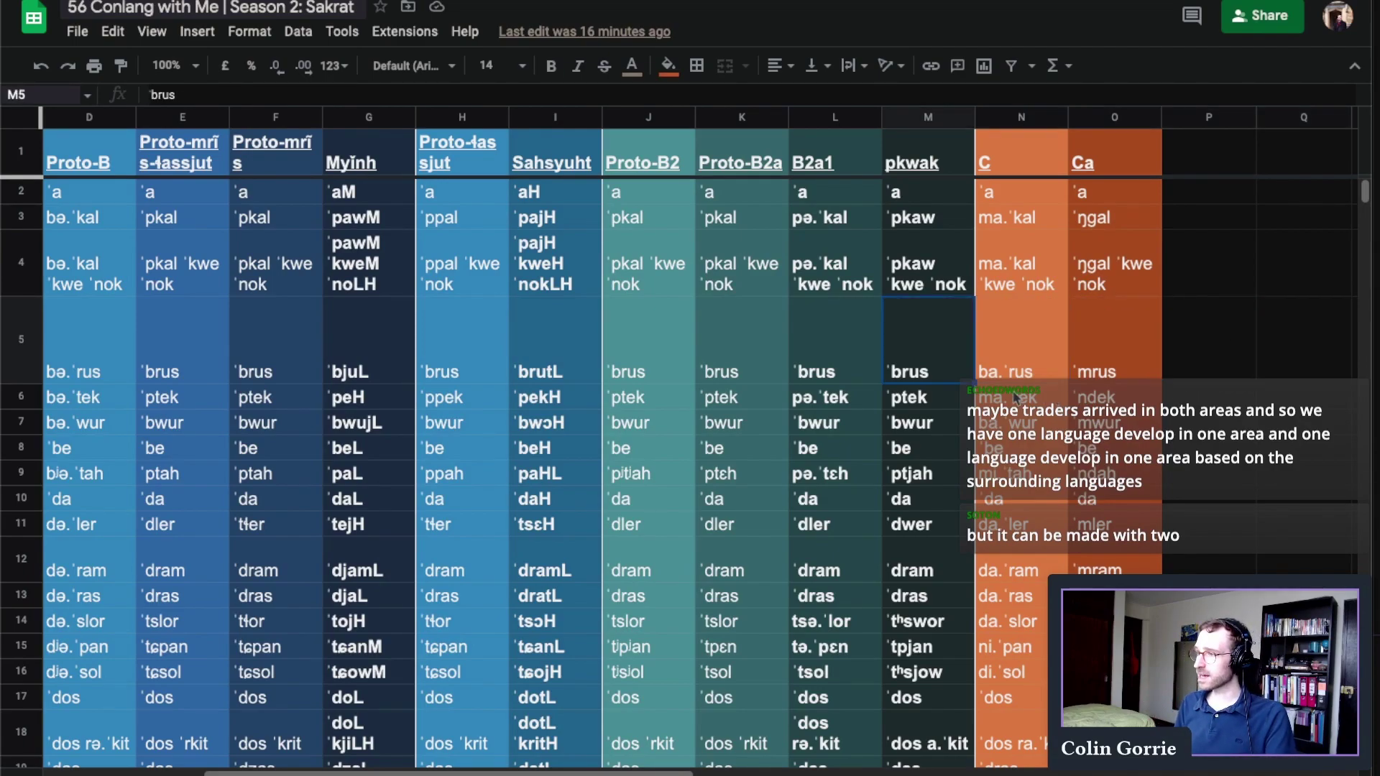
key(Left)
key(Left)
key(Left)
key(Left)
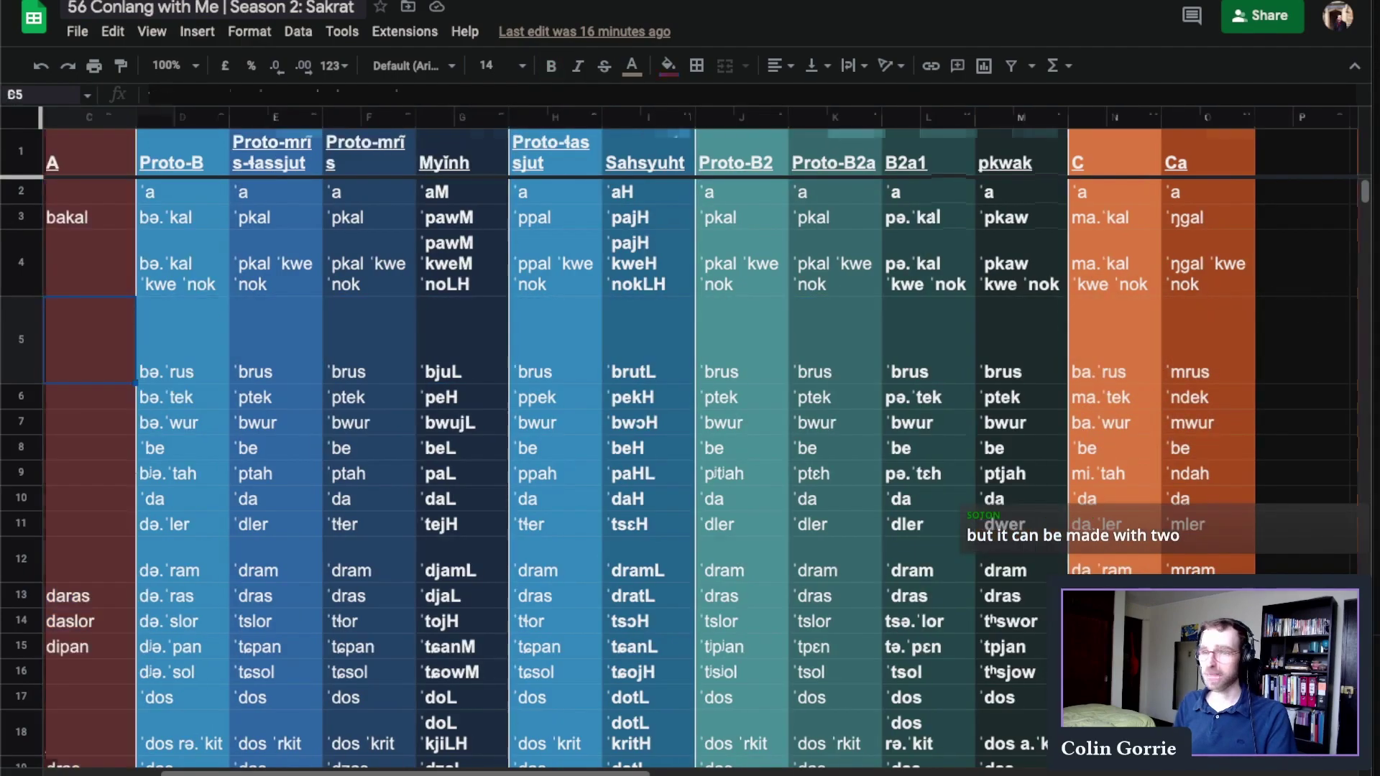
Check the Sahsyuht form in I8, then compare the pkwak and Ca forms of the phrase "at last" in row 4.
click(925, 453)
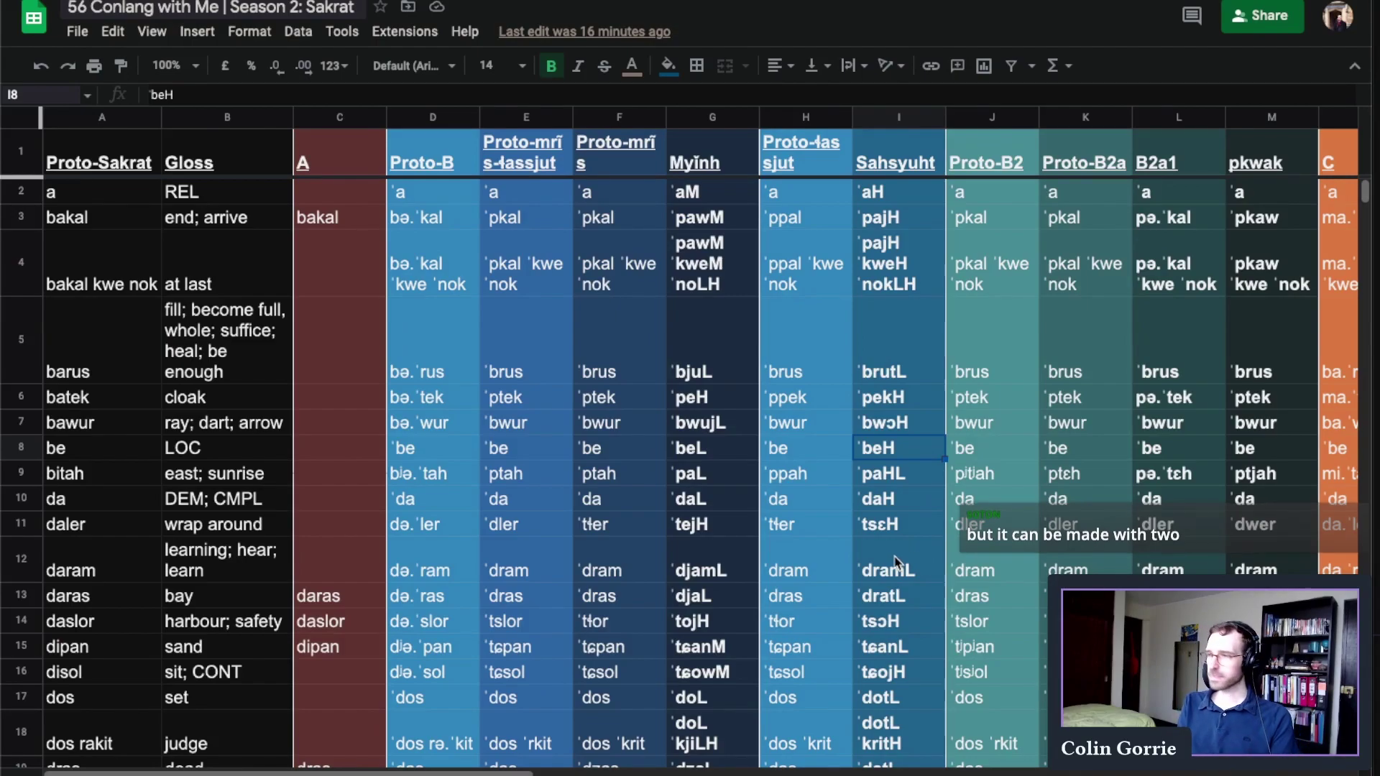
click(1305, 257)
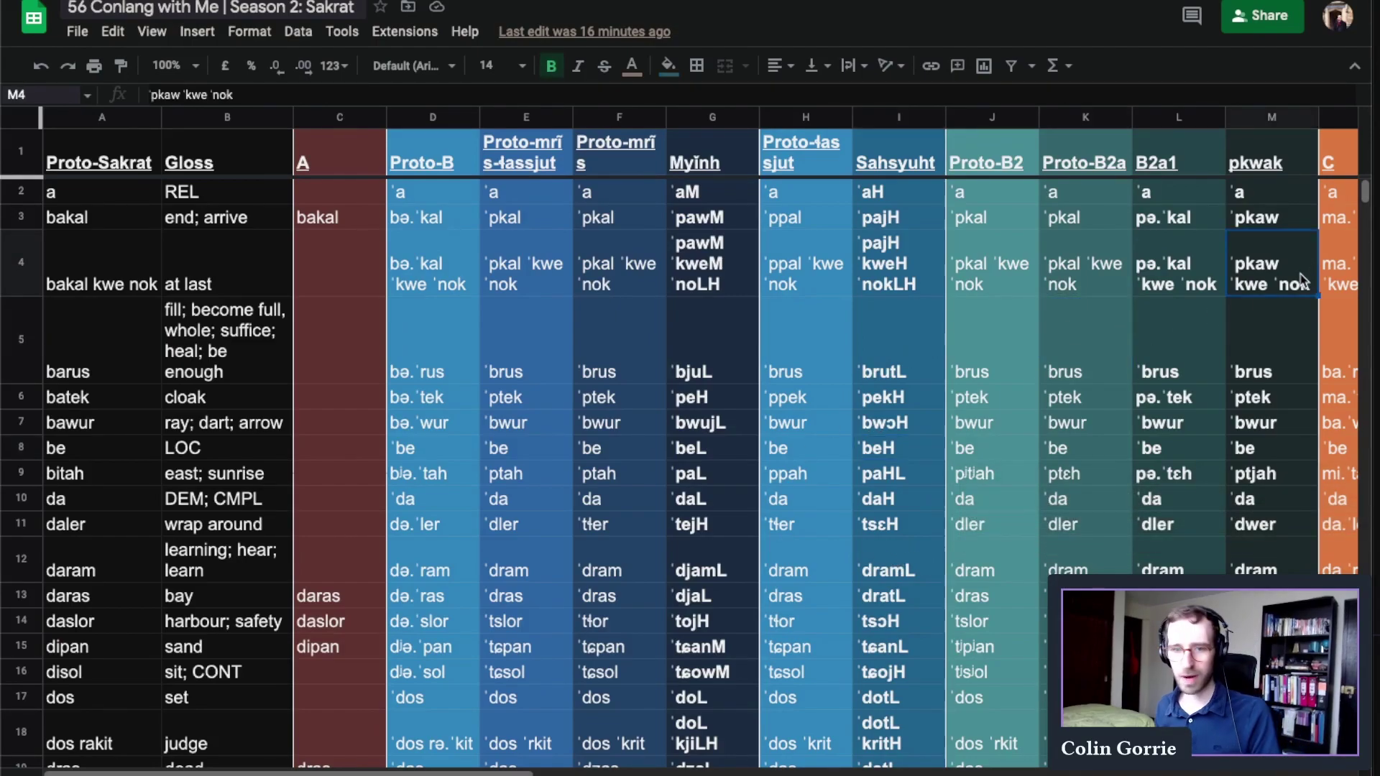
key(Right)
key(Right)
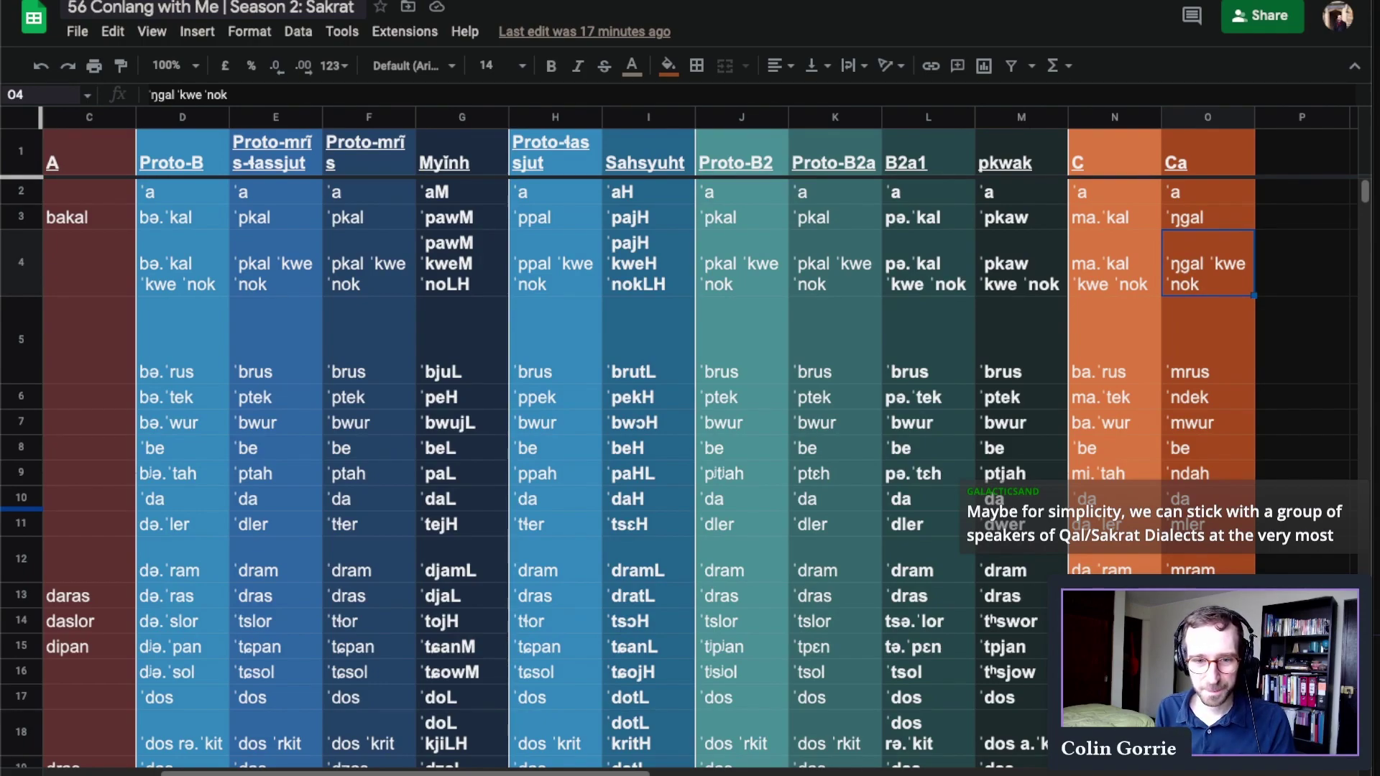
Inspect the top of the Ca column, from its heading in O1 to the form in O3.
click(1077, 348)
click(1206, 250)
click(1205, 192)
key(Up)
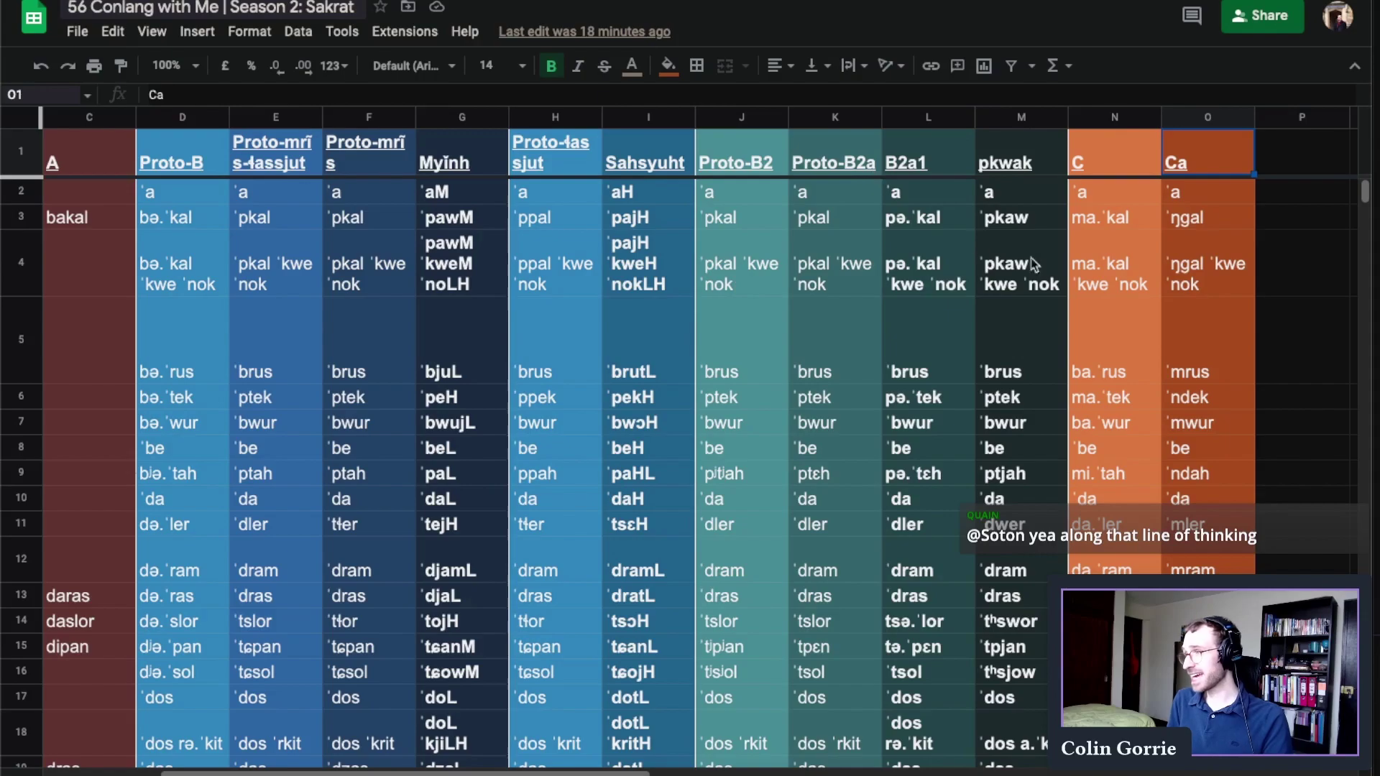
click(1199, 220)
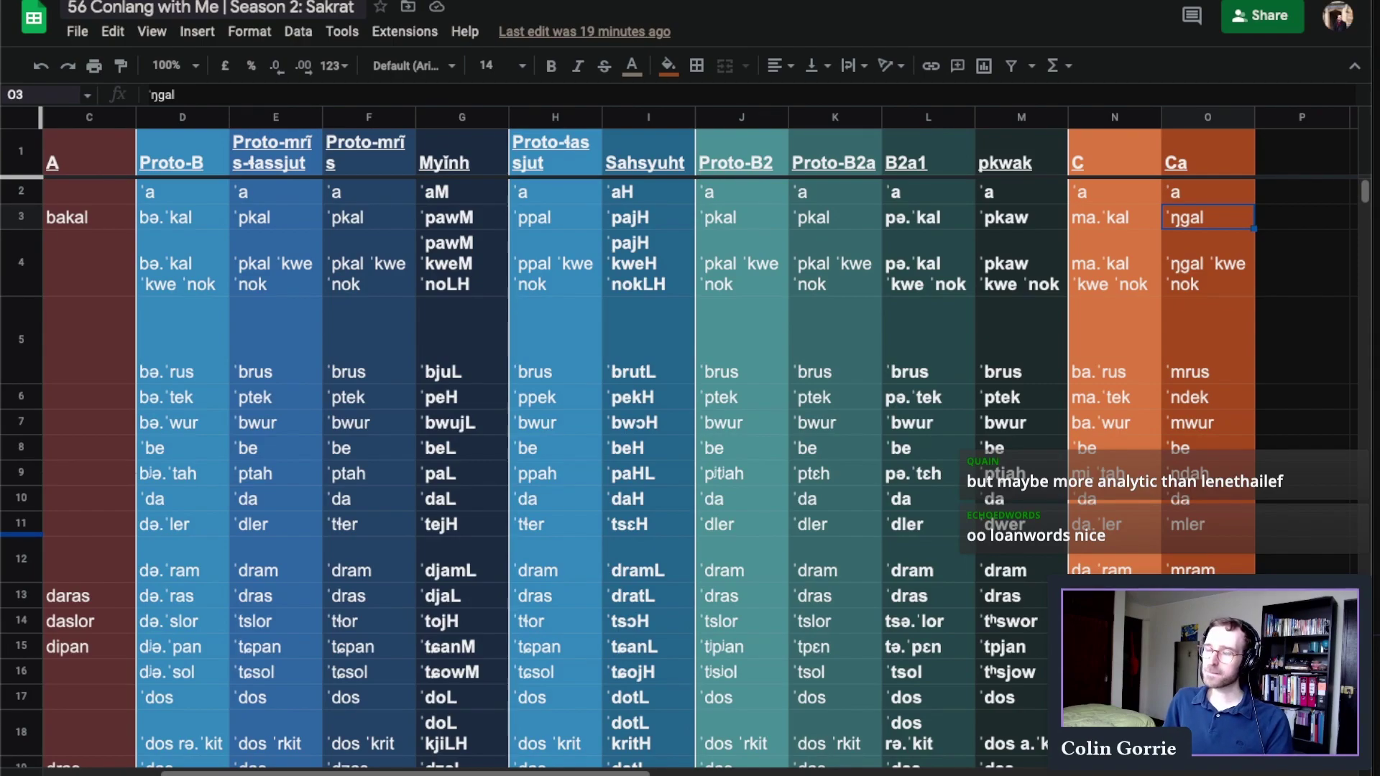
Switch to the Season 1: Qal languages spreadsheet and look through its noun declension and verb conjugation tables.
key(ctrl+Tab)
click(431, 312)
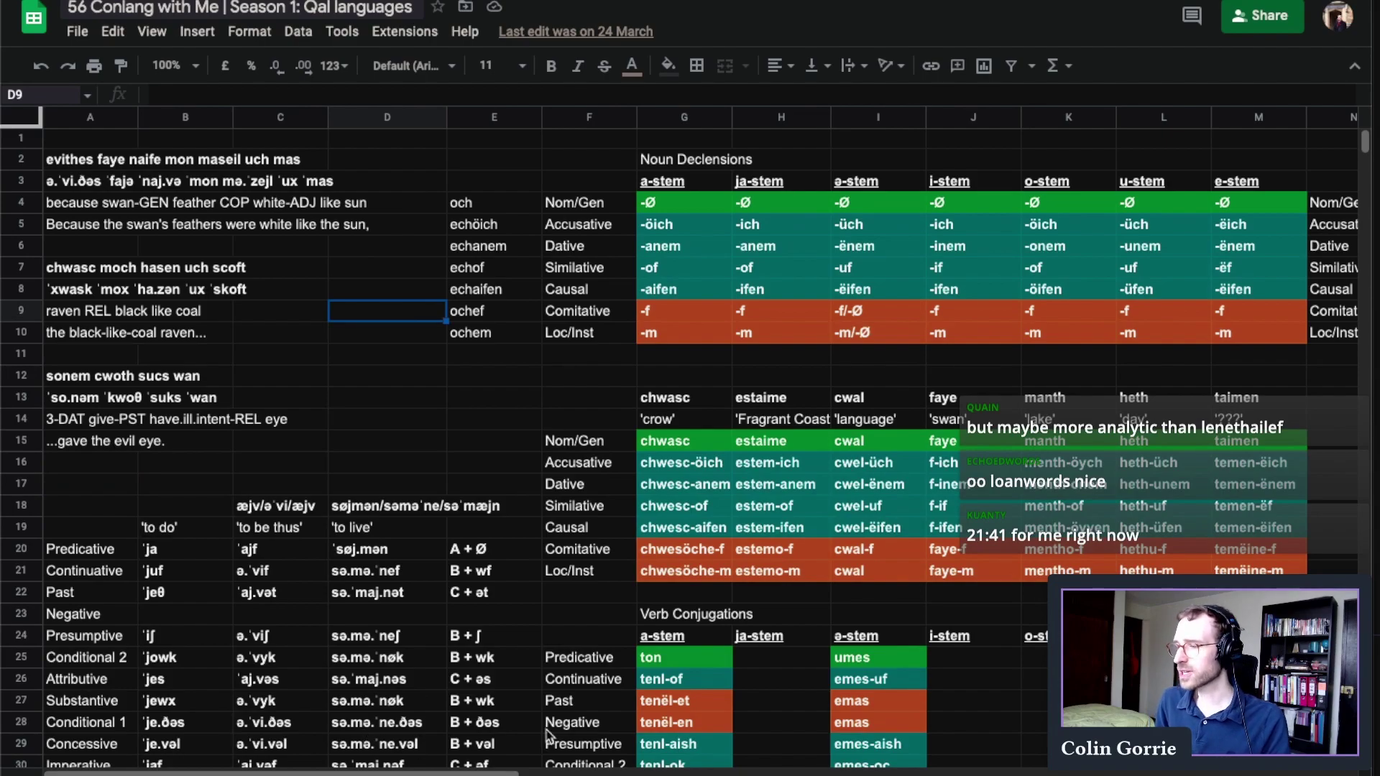
click(880, 441)
key(Right)
key(Right)
key(Right)
key(Right)
key(Down)
key(Down)
key(Down)
key(Right)
key(Right)
scroll(911, 560, down, 4)
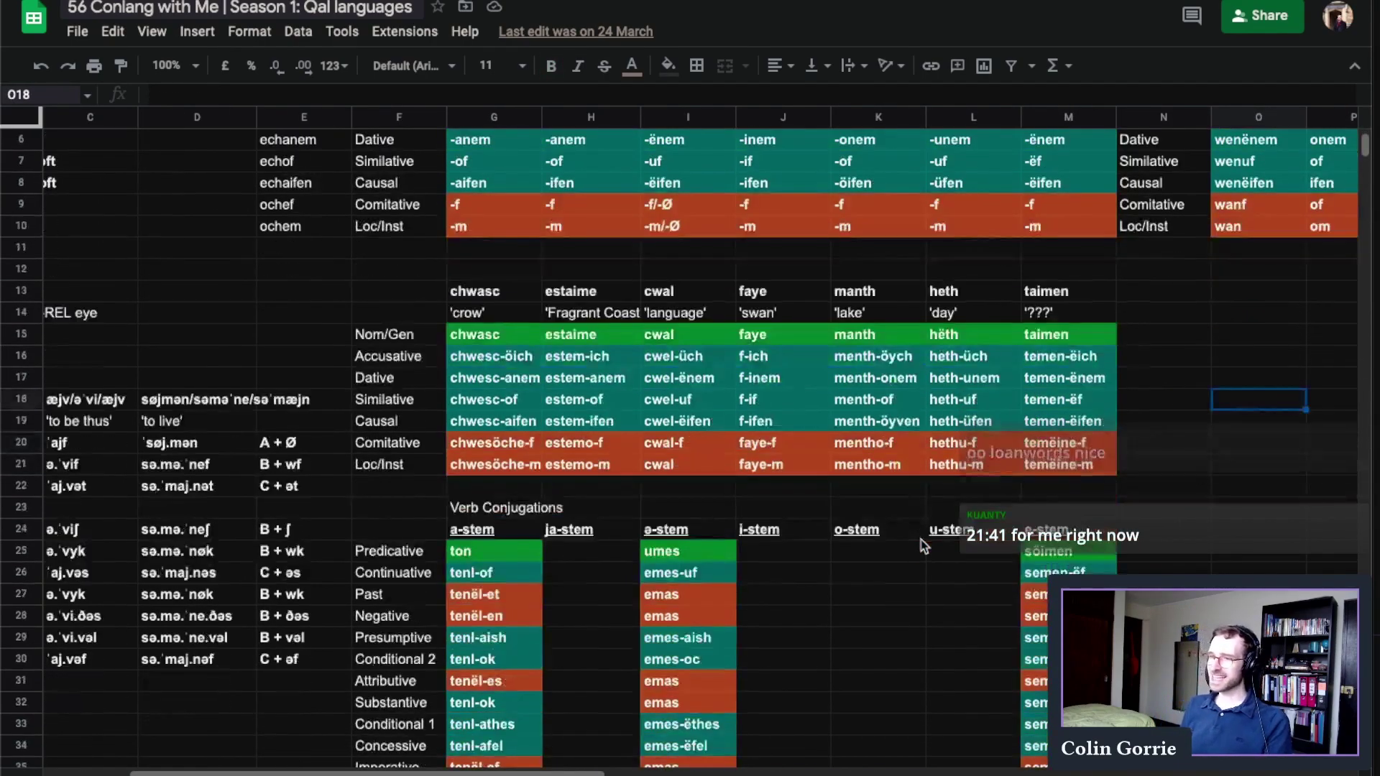
scroll(912, 560, down, 5)
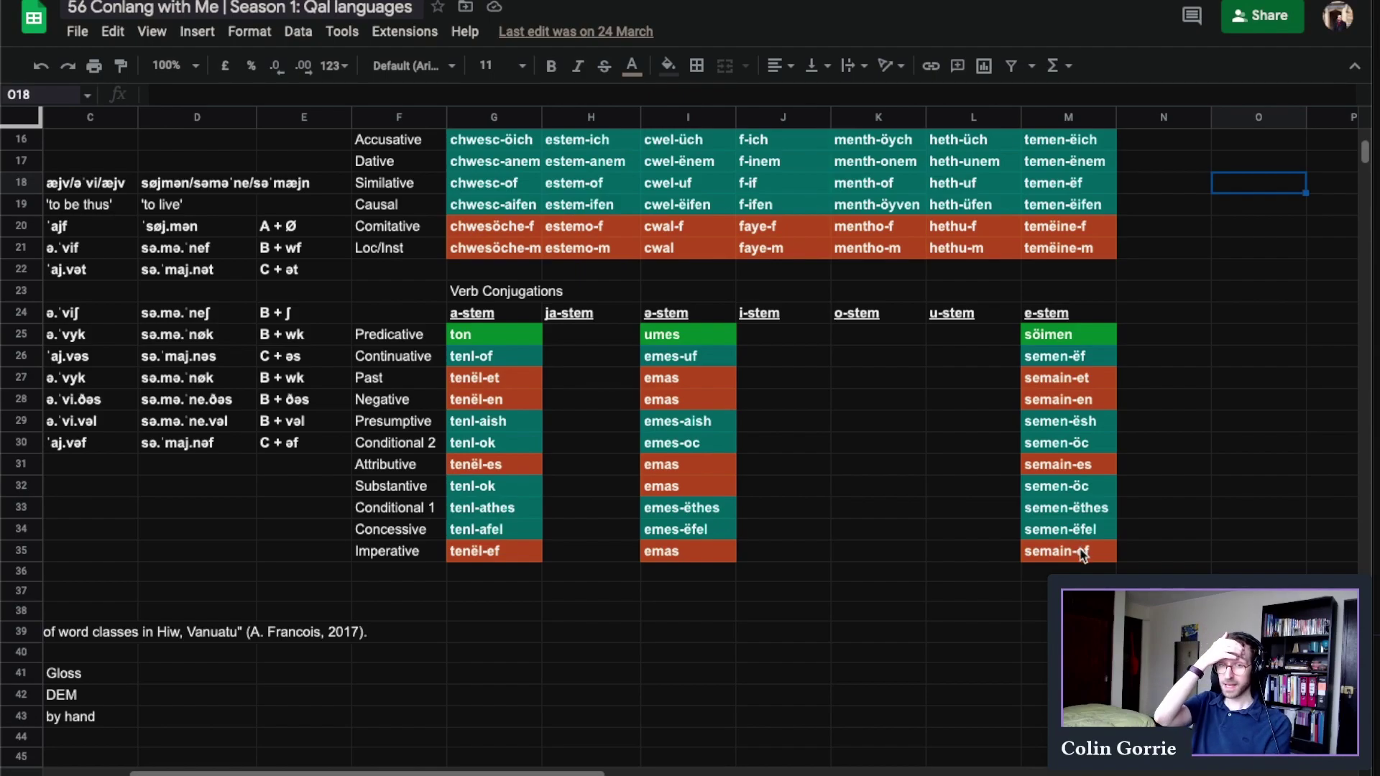
Compare the noun declension tables with the verb conjugations below them.
scroll(1070, 557, up, 1)
scroll(1068, 559, up, 5)
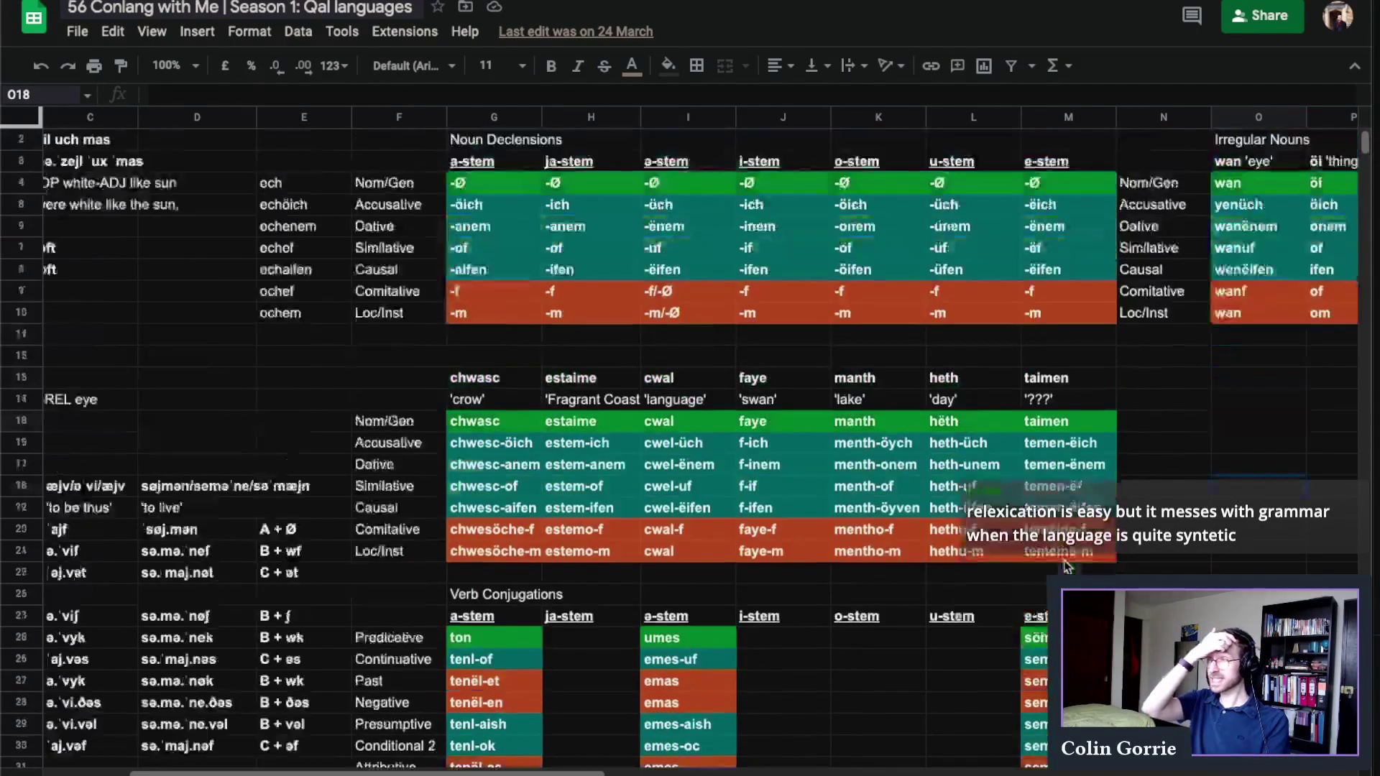
scroll(1069, 557, down, 3)
scroll(1069, 555, down, 2)
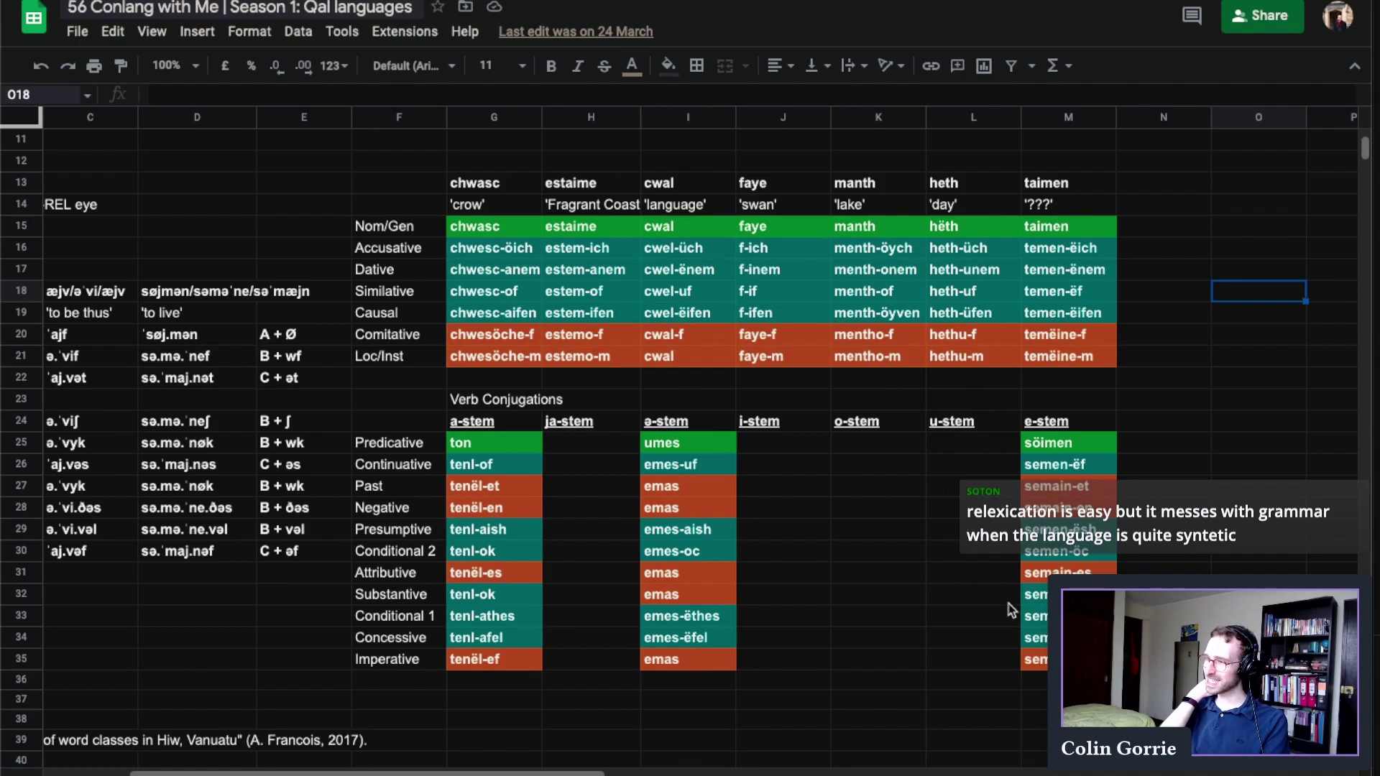
scroll(1011, 608, down, 1)
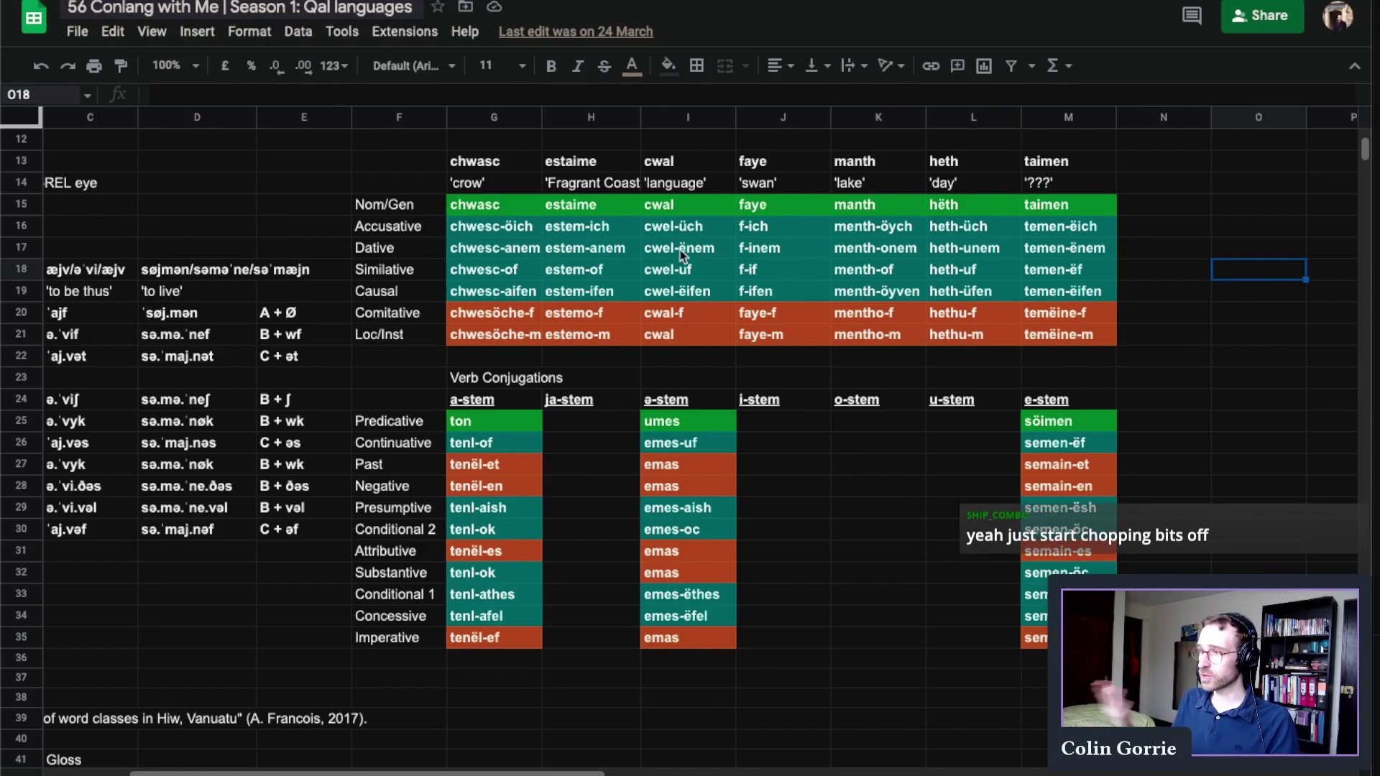
Check the Nom/Gen, Causal and Loc/Inst forms of the a-stem noun "chwasc", then return to the declension endings.
click(509, 210)
click(515, 292)
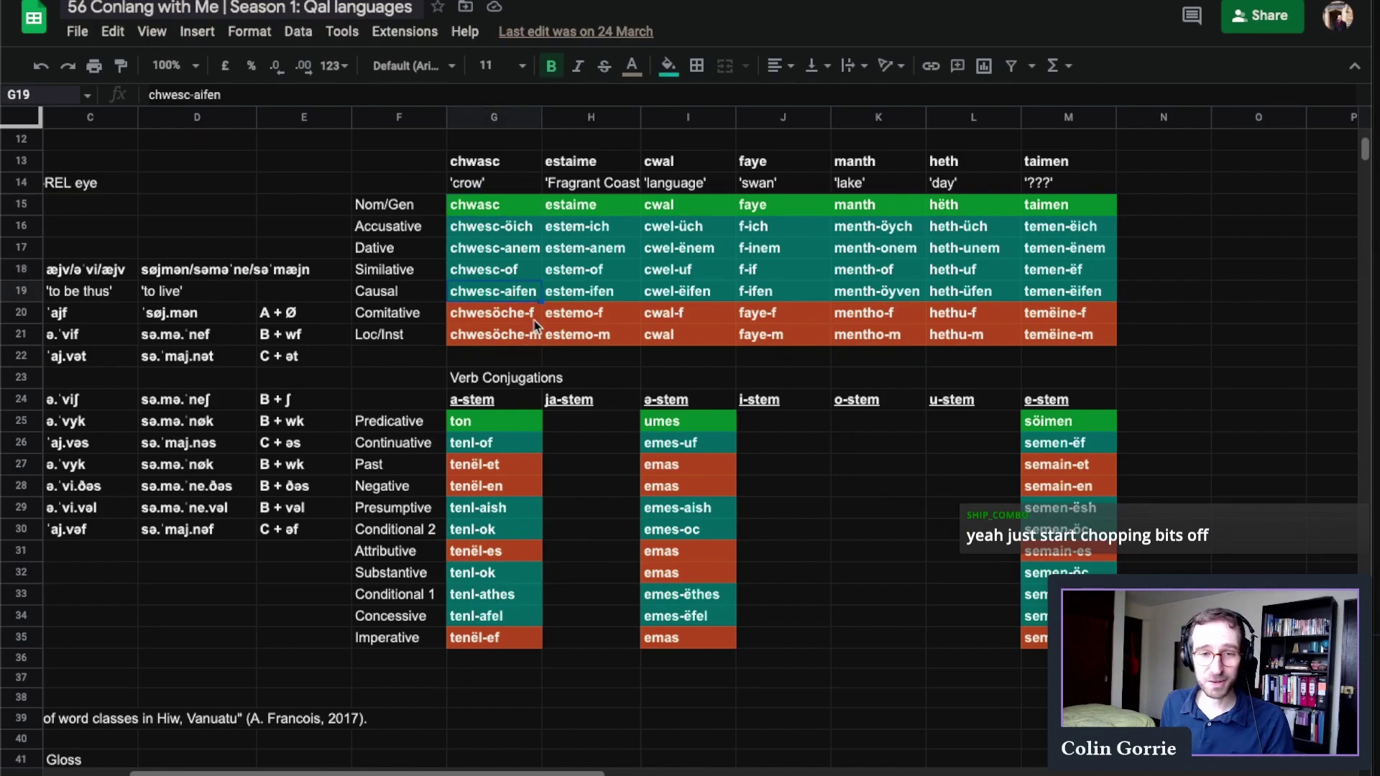
click(538, 337)
scroll(573, 396, up, 2)
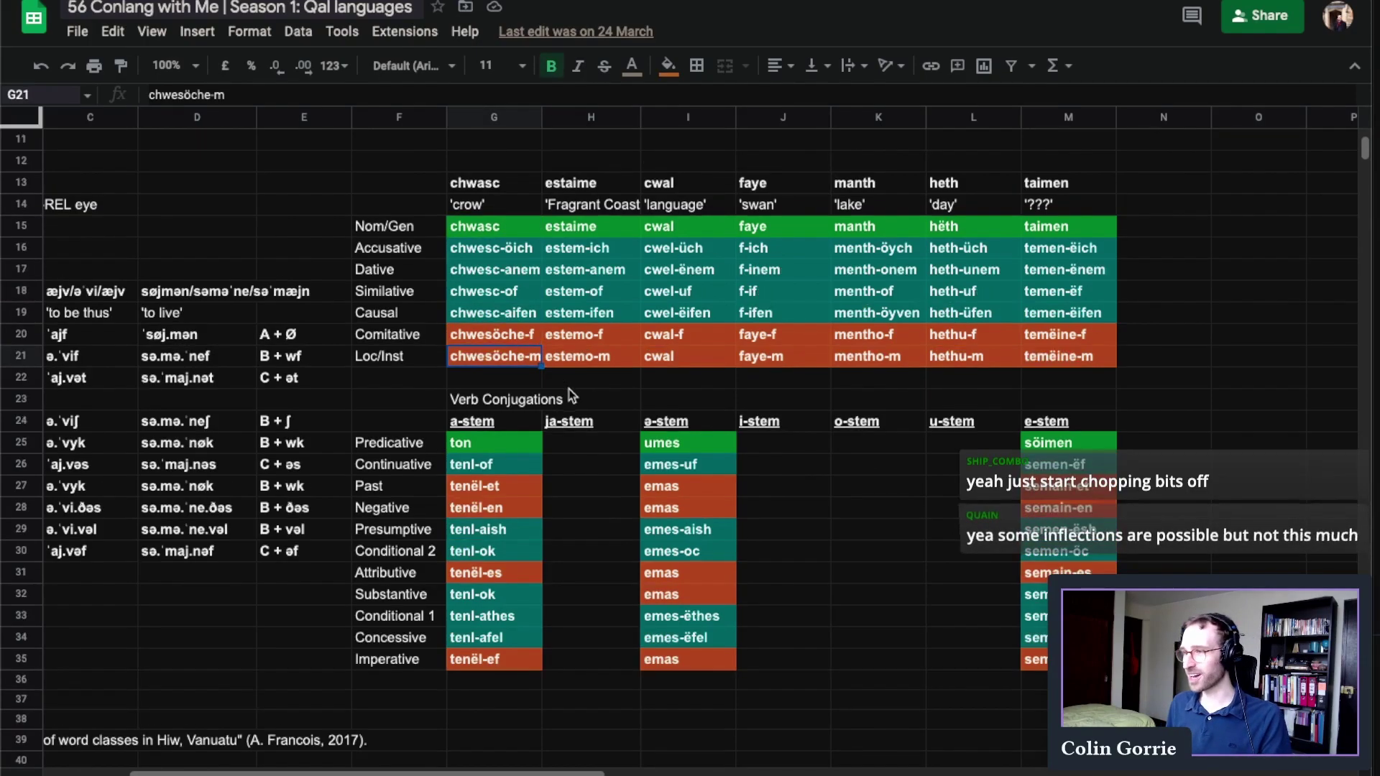
scroll(573, 396, up, 2)
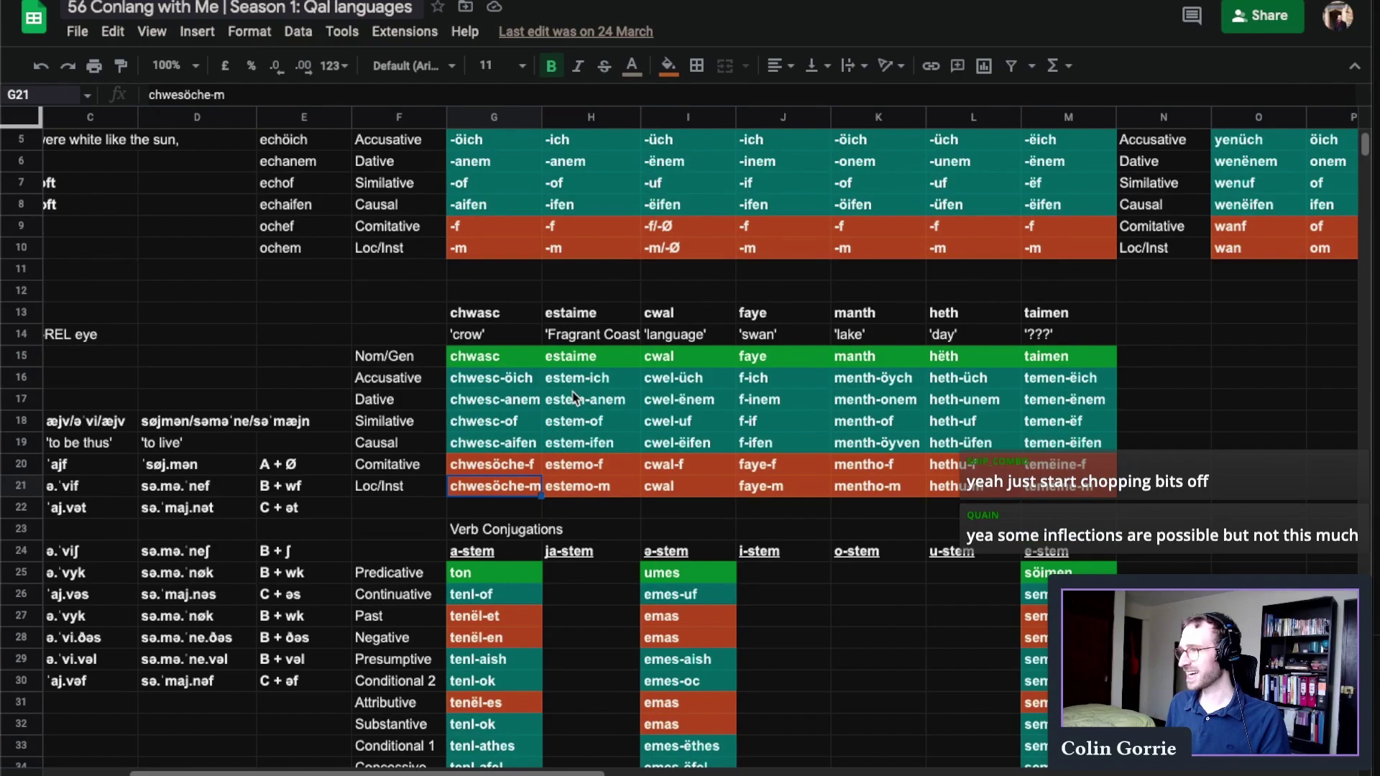
scroll(573, 396, up, 2)
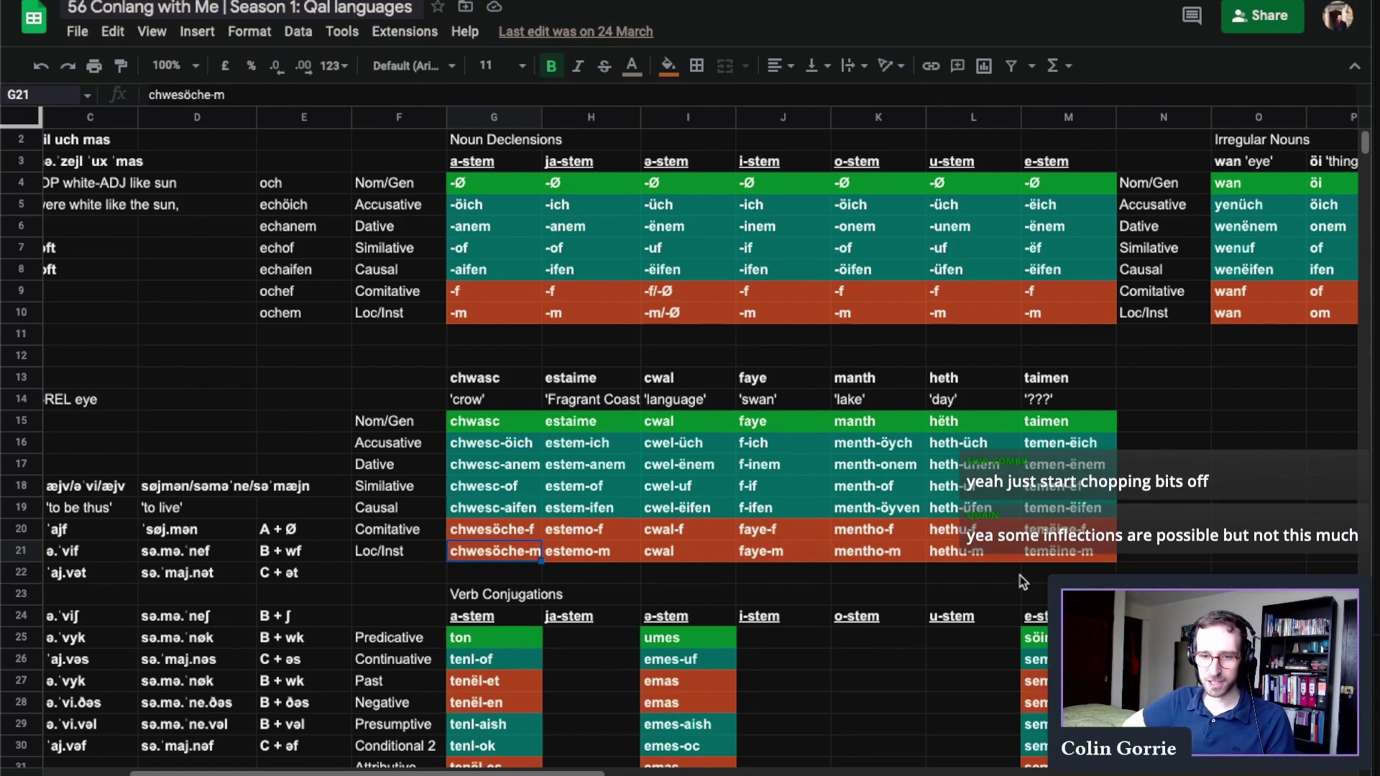
Highlight the declined forms of "cwal" in I15:I21 to examine them, then clear the selection.
click(1044, 578)
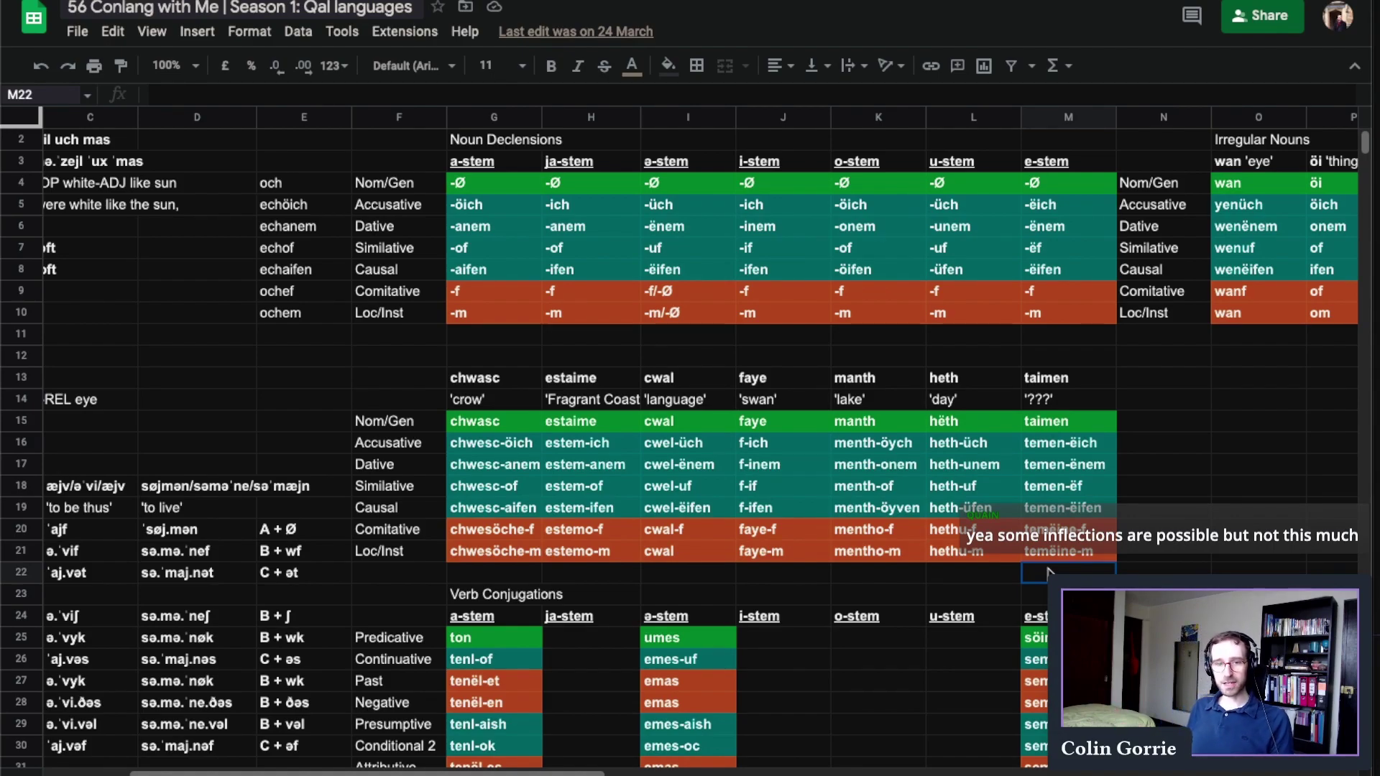
key(Left)
key(Left)
key(Left)
key(Left)
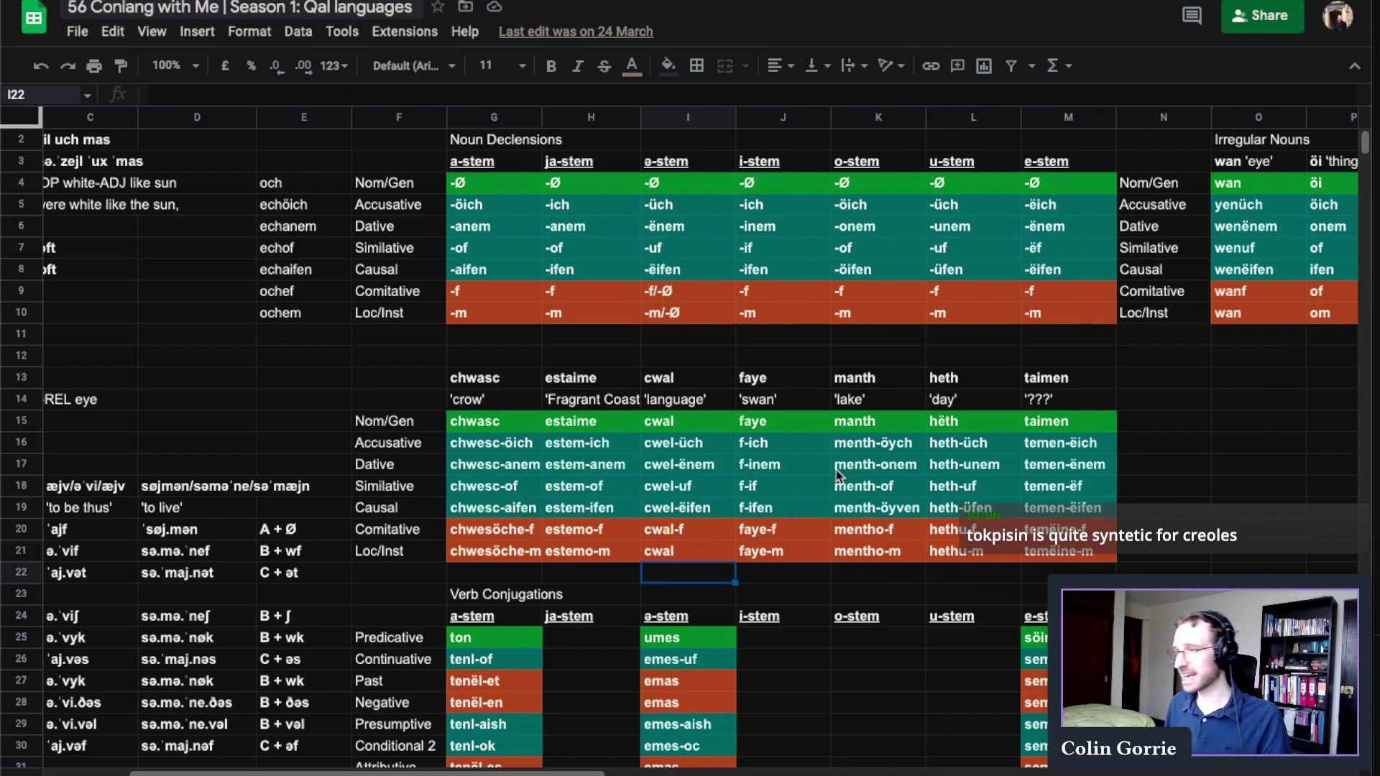
drag(672, 424, 692, 564)
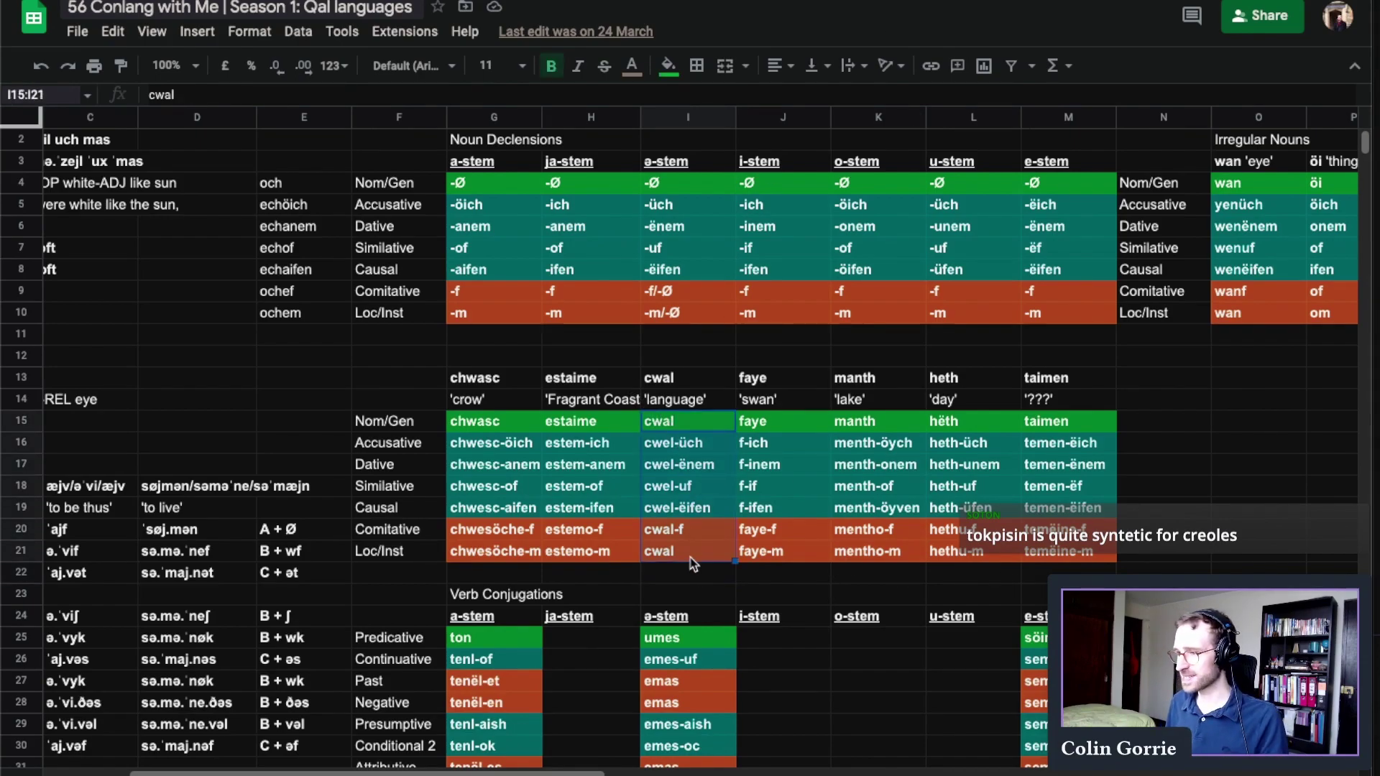
click(783, 579)
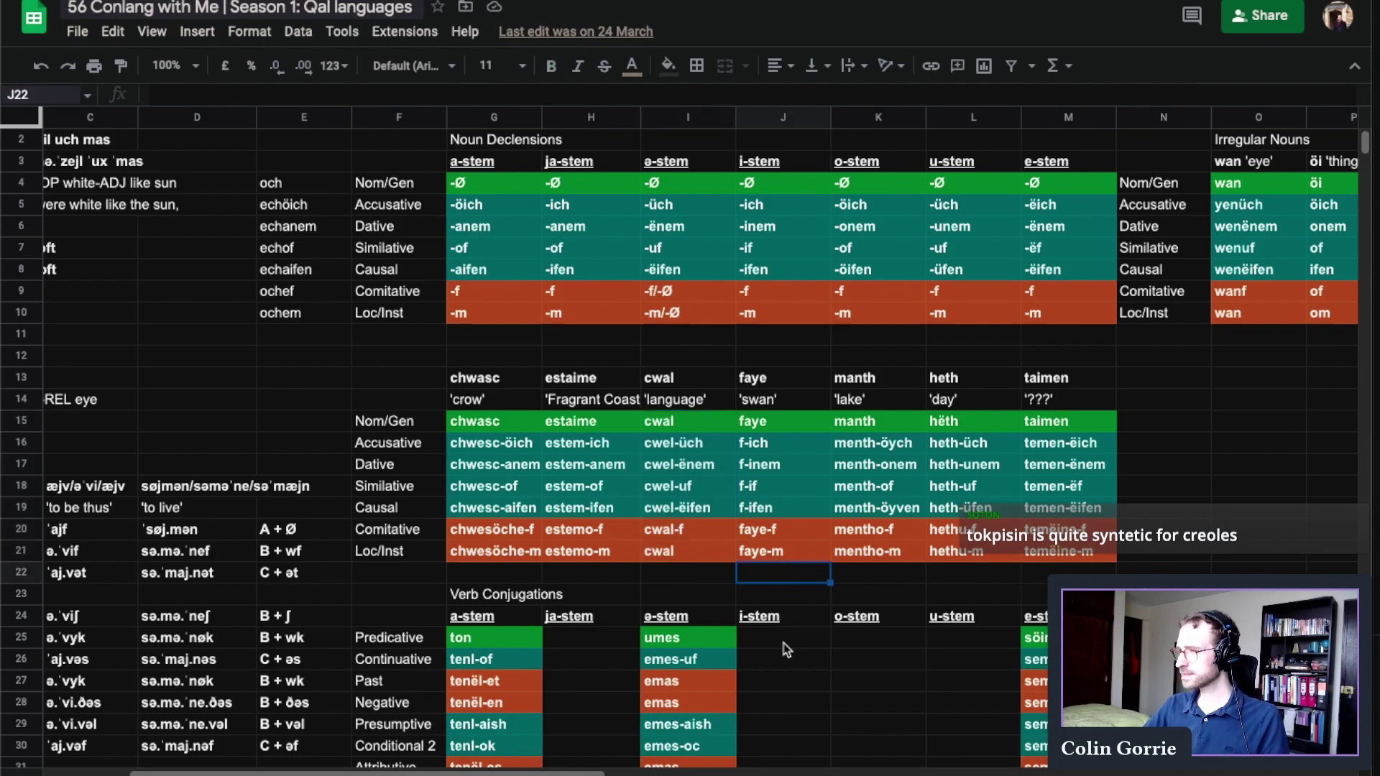
Compare the noun case endings with the sample noun paradigms, marking the blank cells J12, H12 and G12 between them.
scroll(895, 500, down, 2)
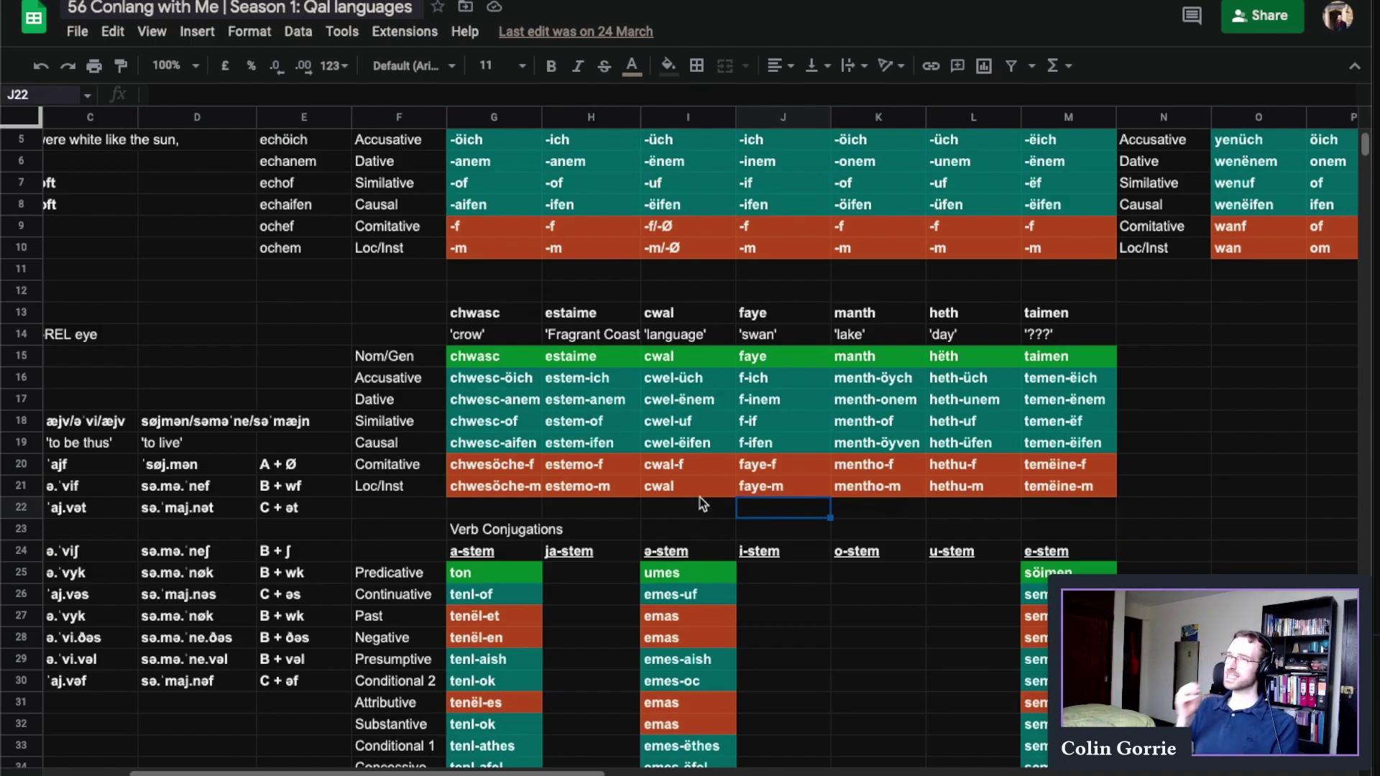
scroll(703, 503, up, 2)
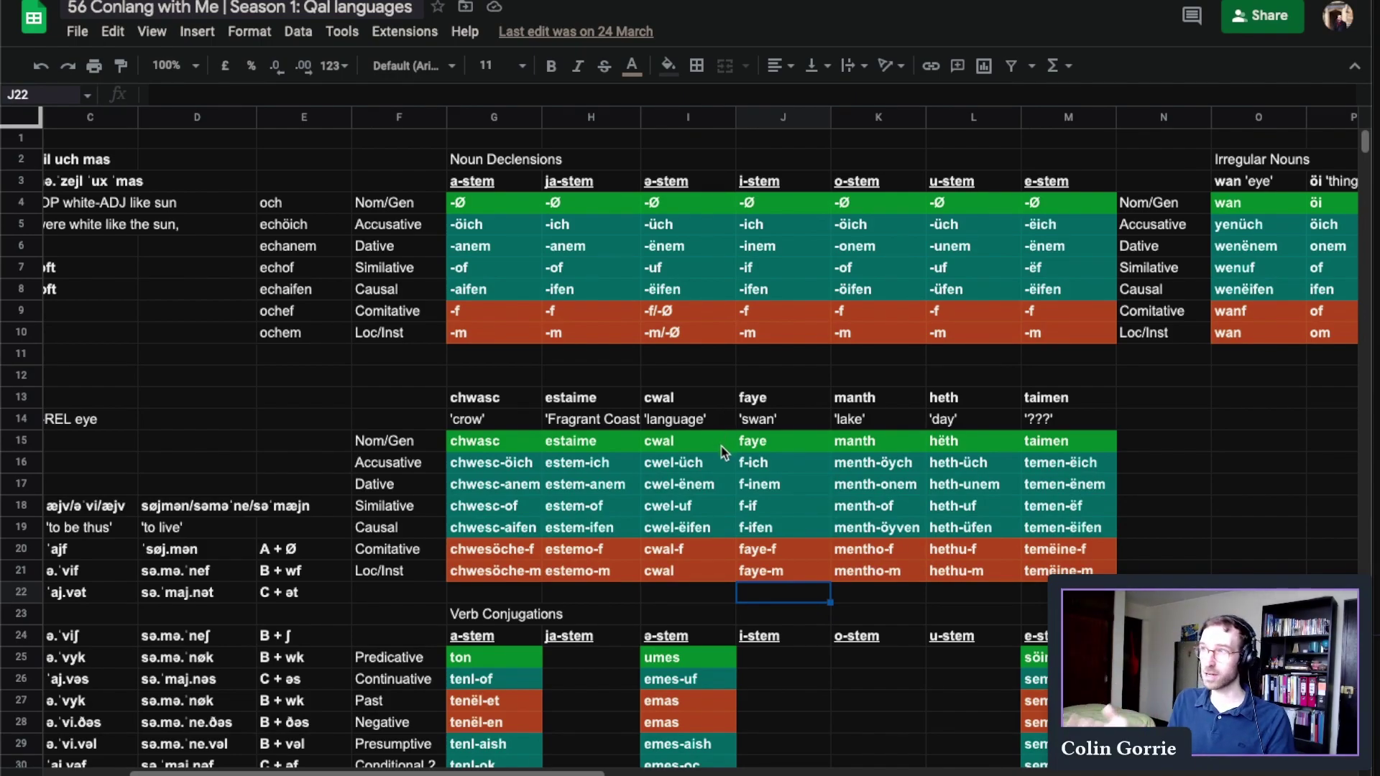
click(774, 375)
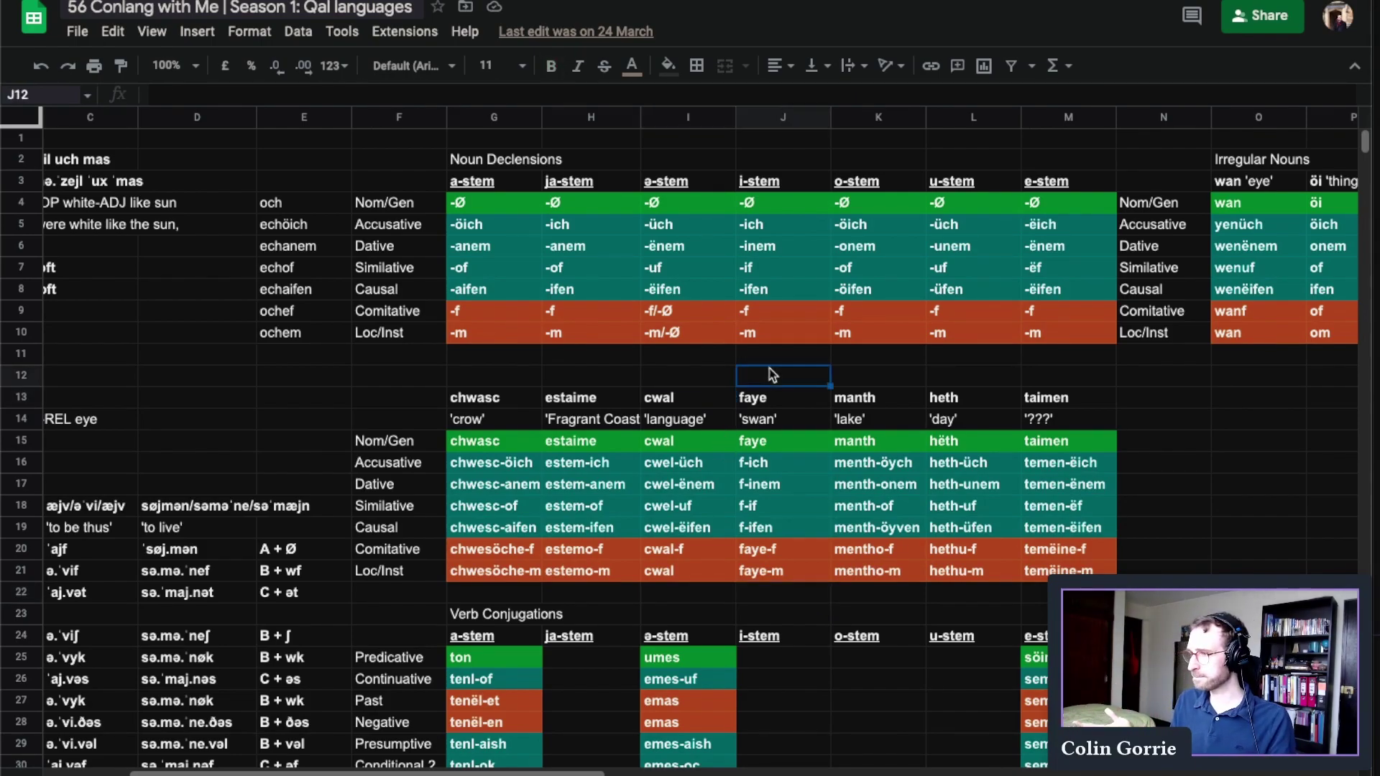
click(618, 372)
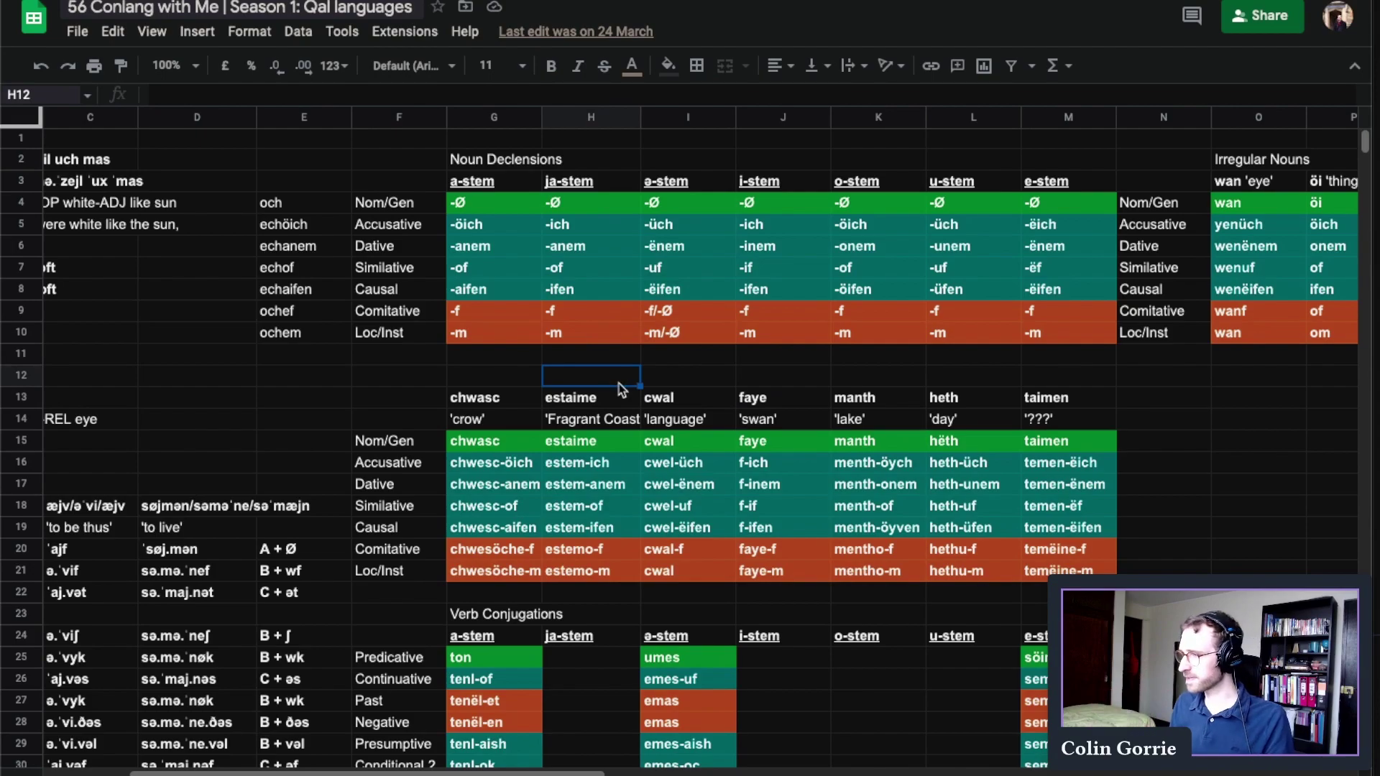
click(516, 379)
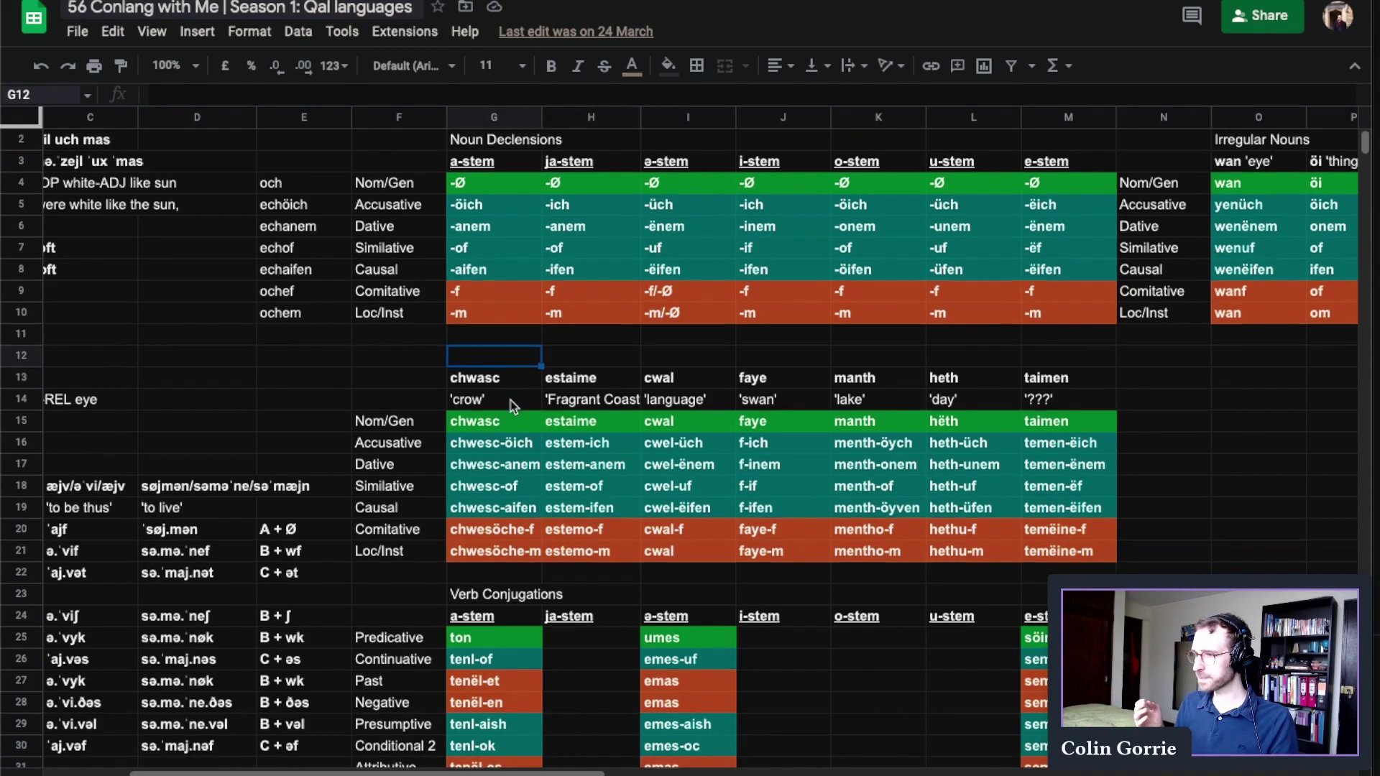
scroll(513, 403, down, 1)
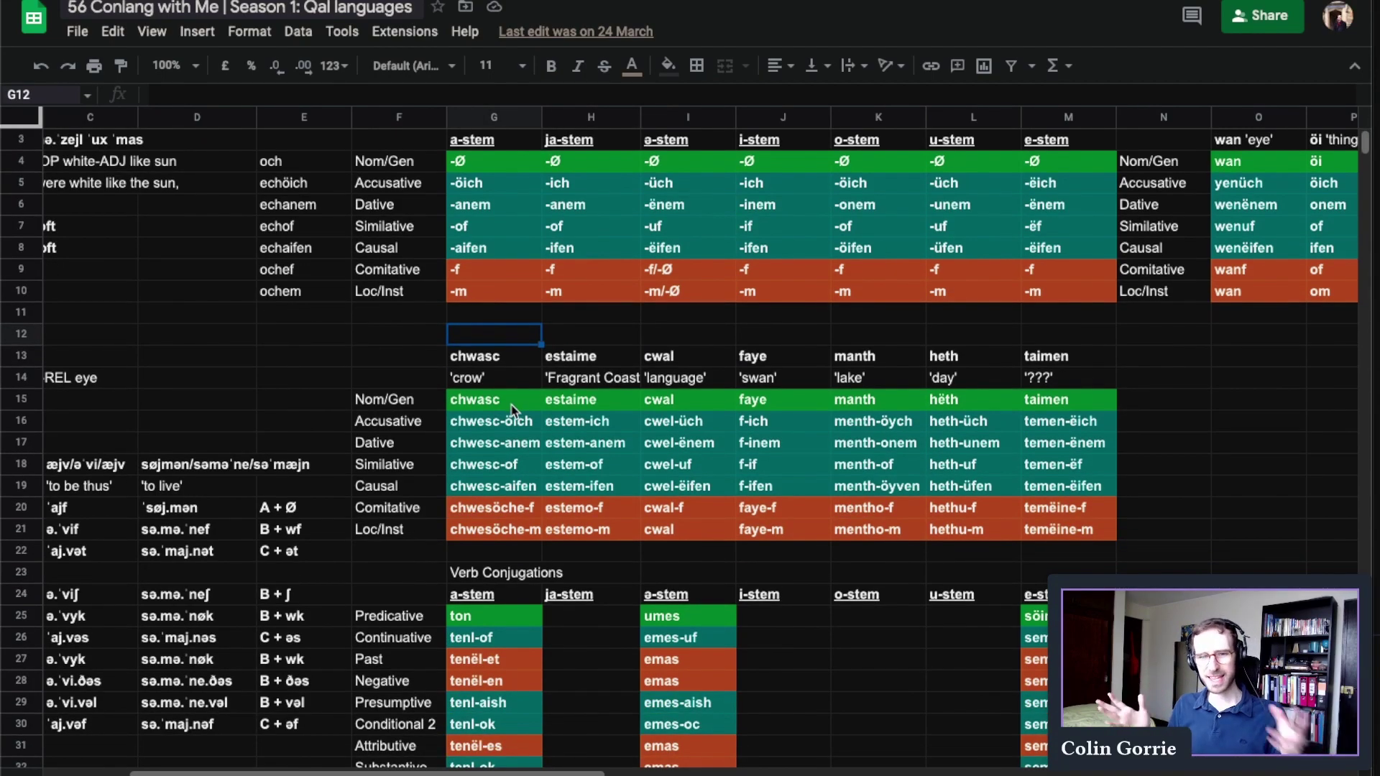
click(903, 546)
key(Left)
key(Left)
key(Left)
key(Left)
key(Left)
key(Left)
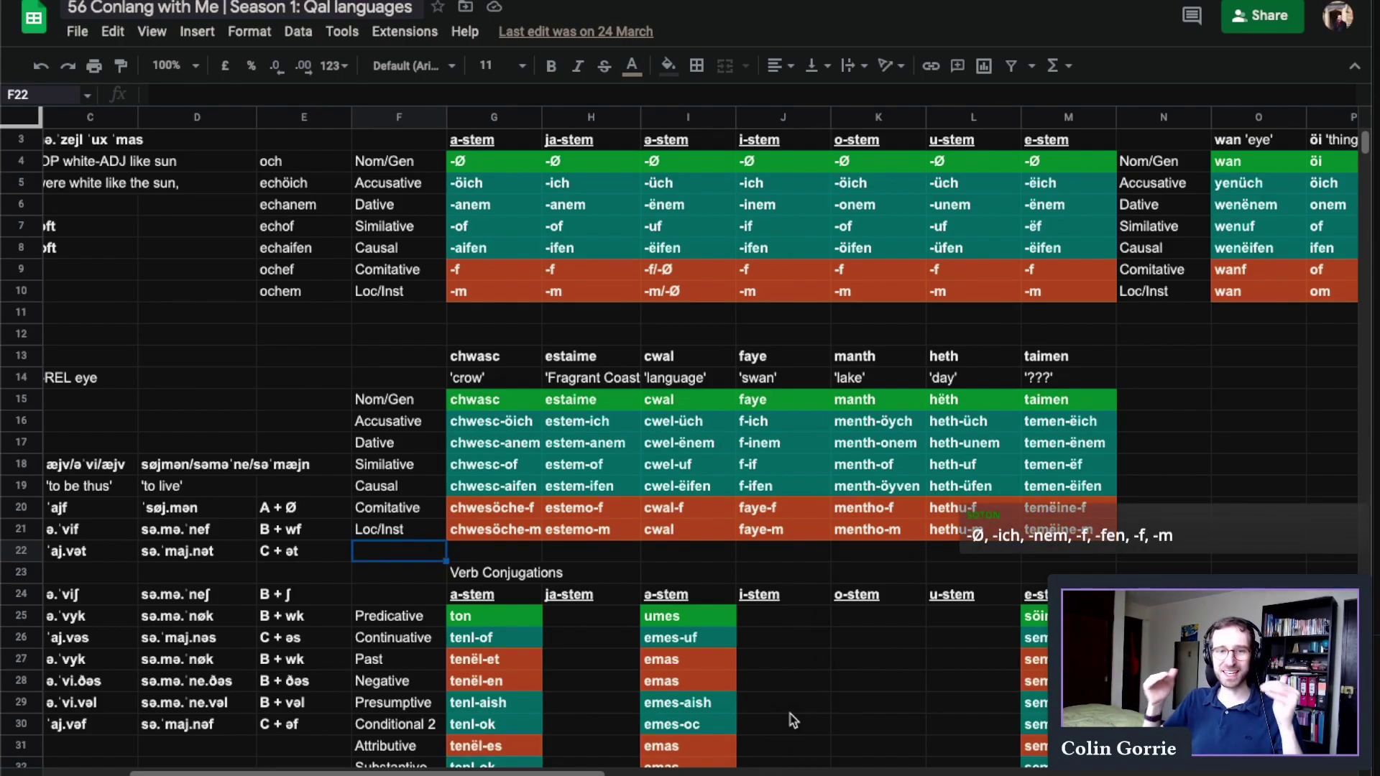
click(723, 316)
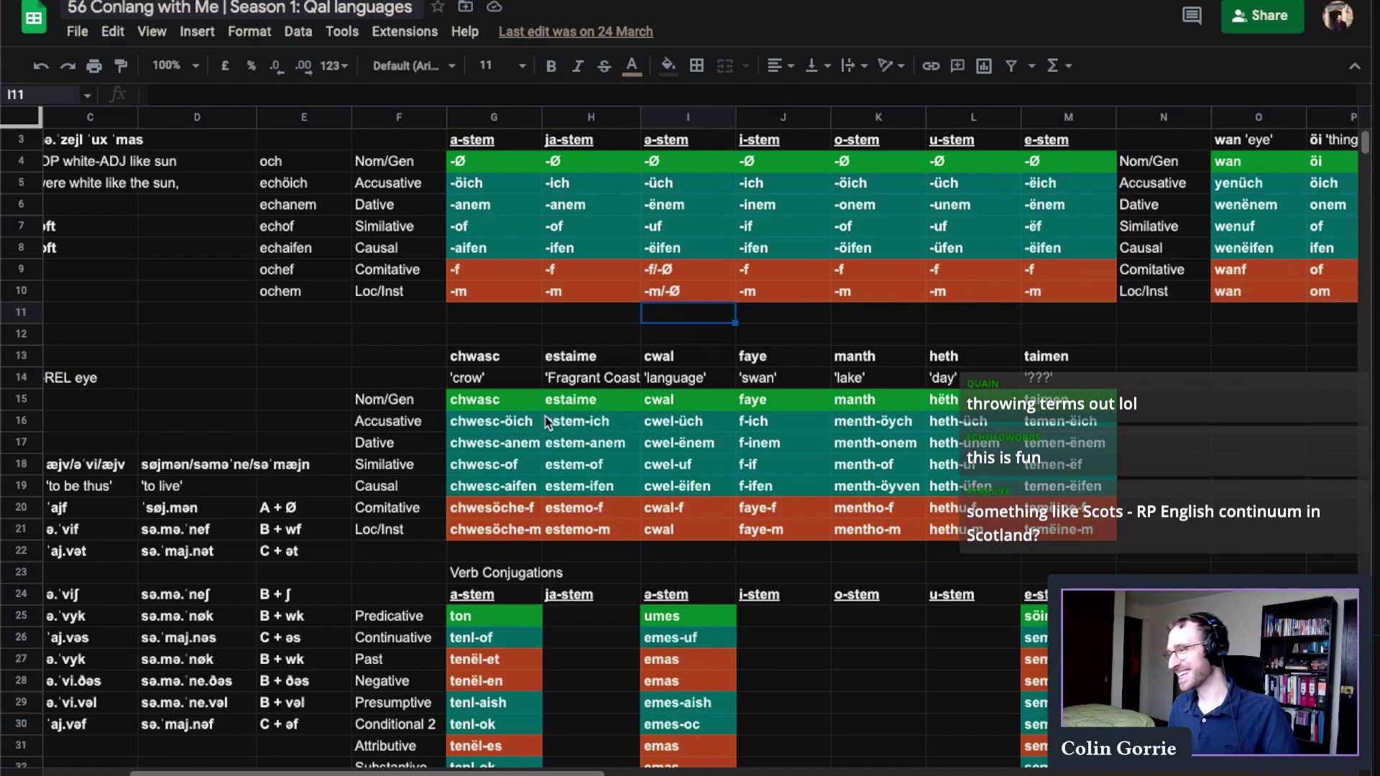
Compare the sample noun paradigms with the verb conjugations, checking the Causal case label and the stem-pattern note "C + əf".
click(431, 317)
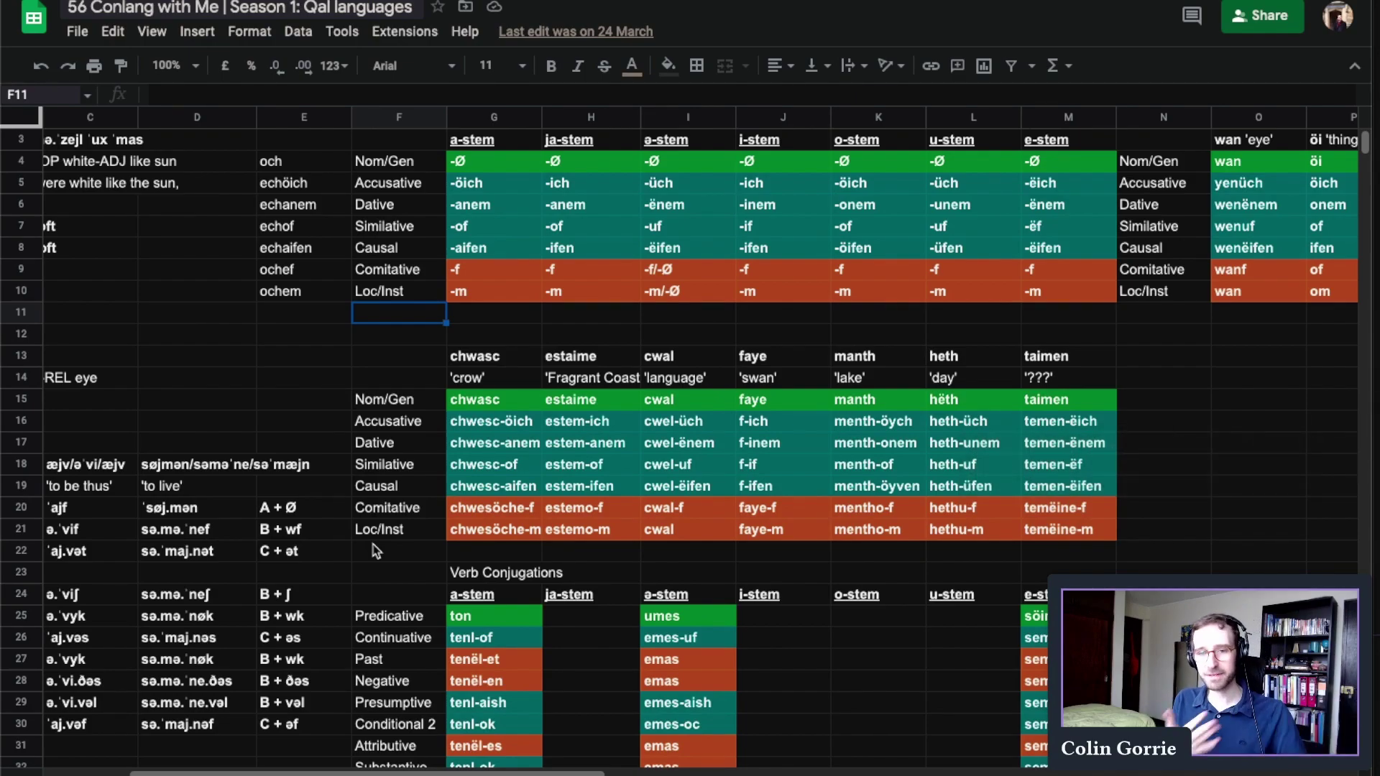
click(535, 549)
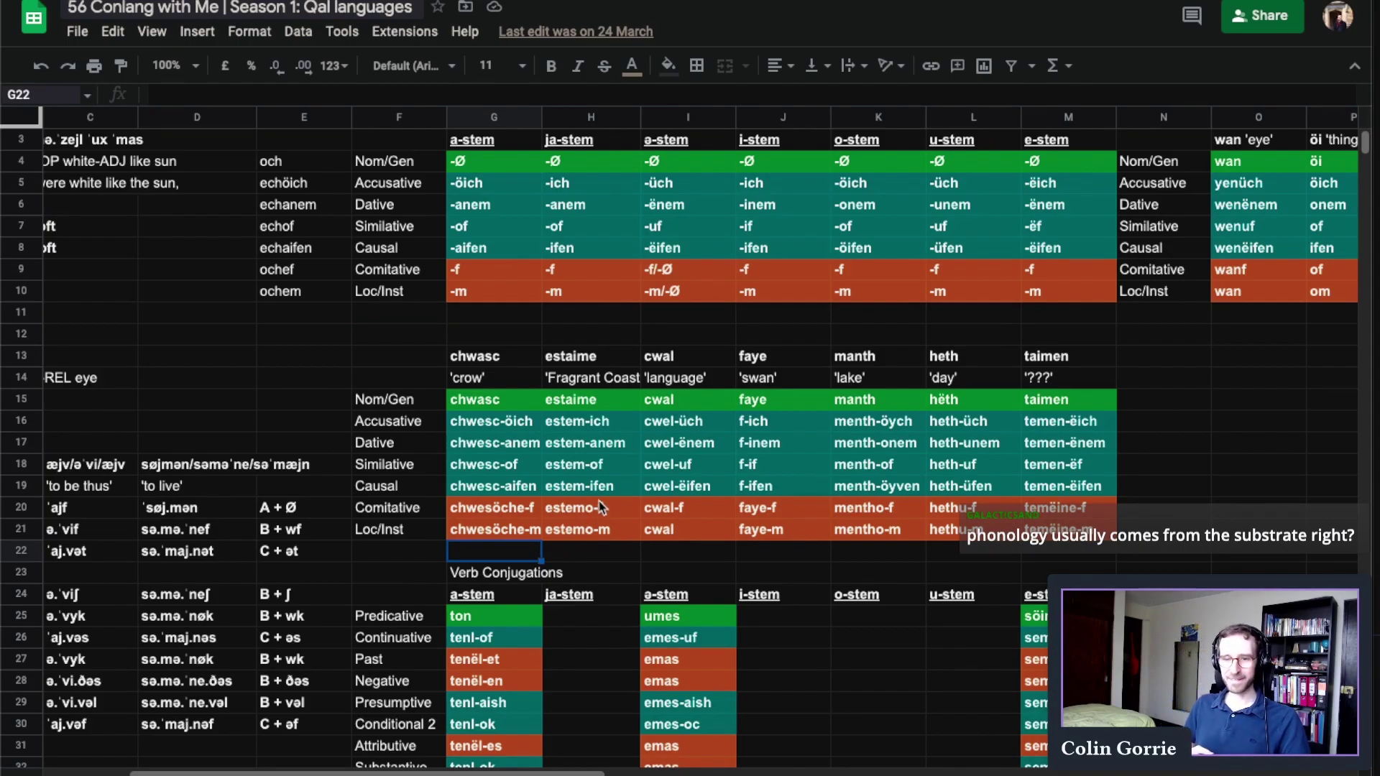
click(386, 492)
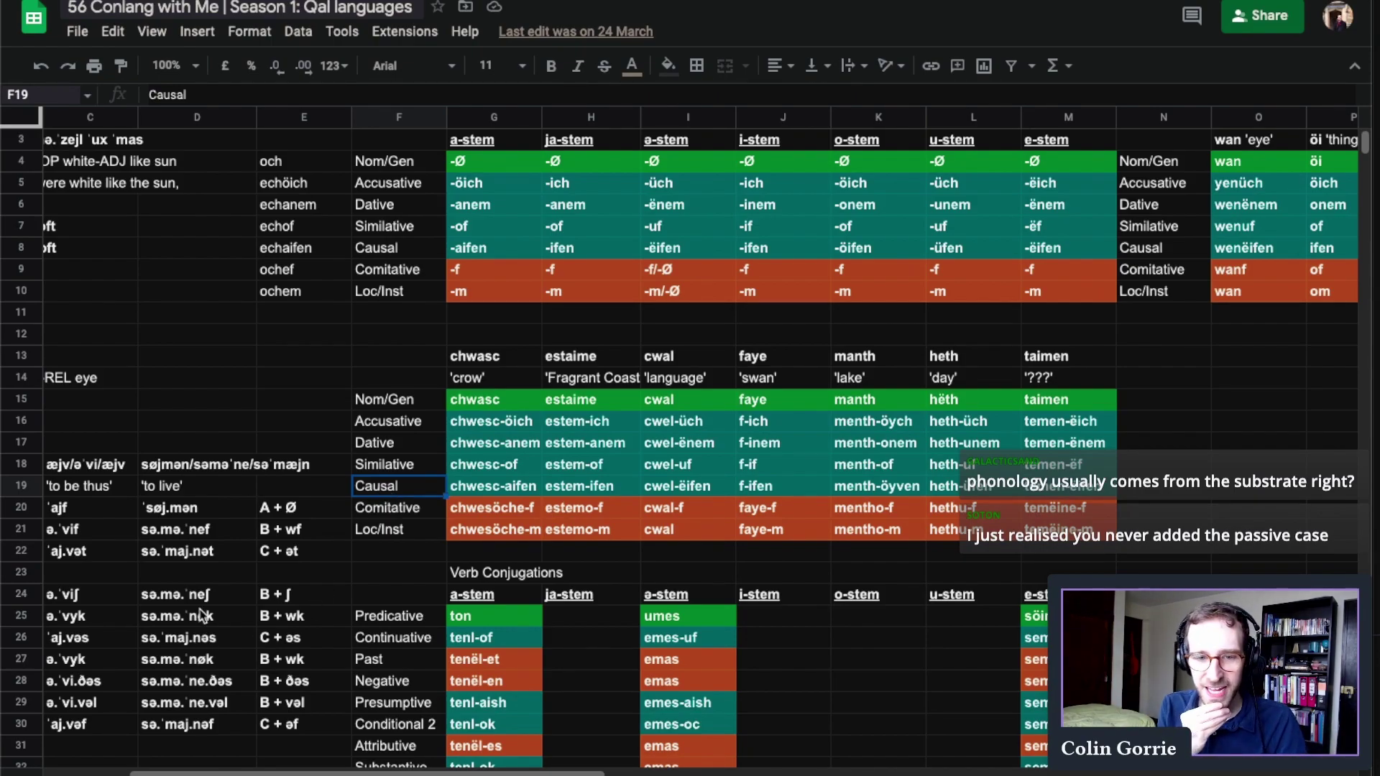
click(338, 409)
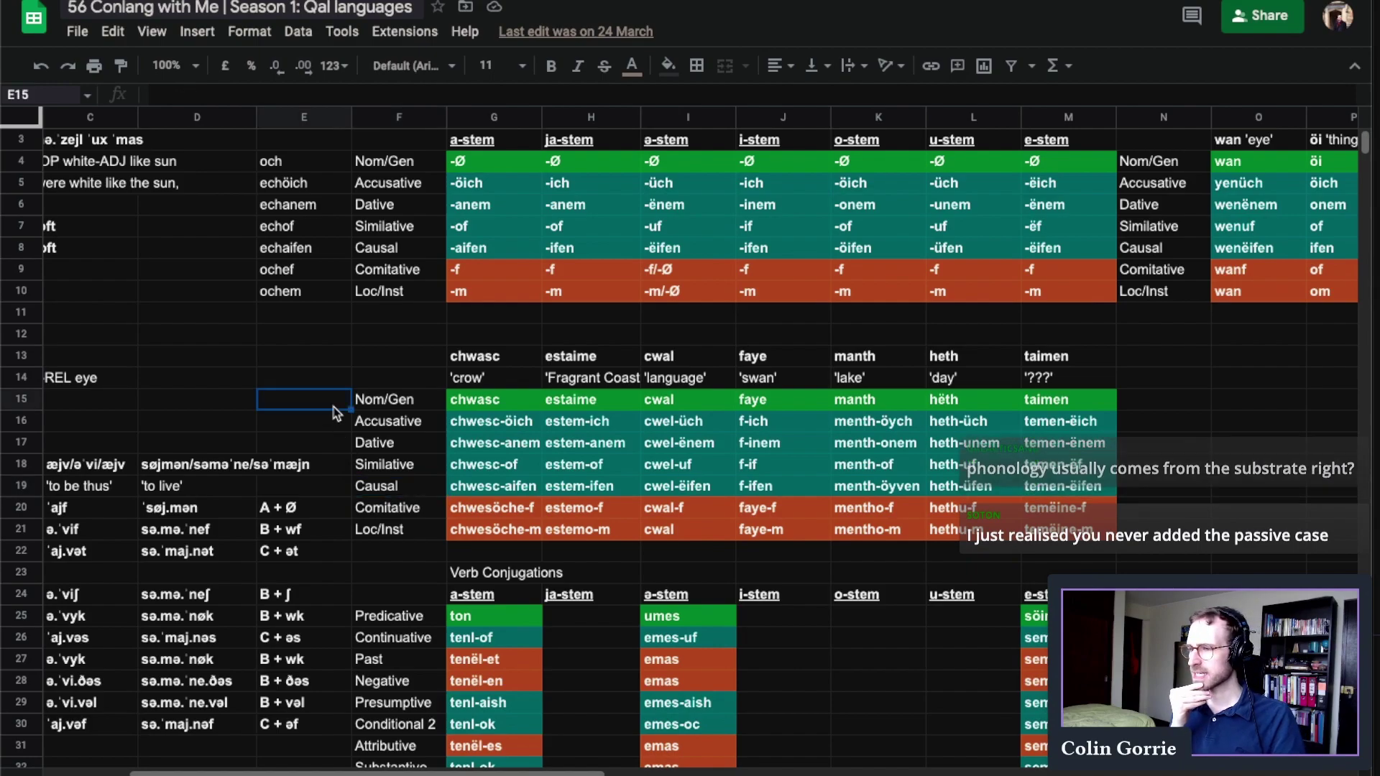
click(303, 722)
scroll(323, 725, down, 2)
scroll(342, 731, up, 1)
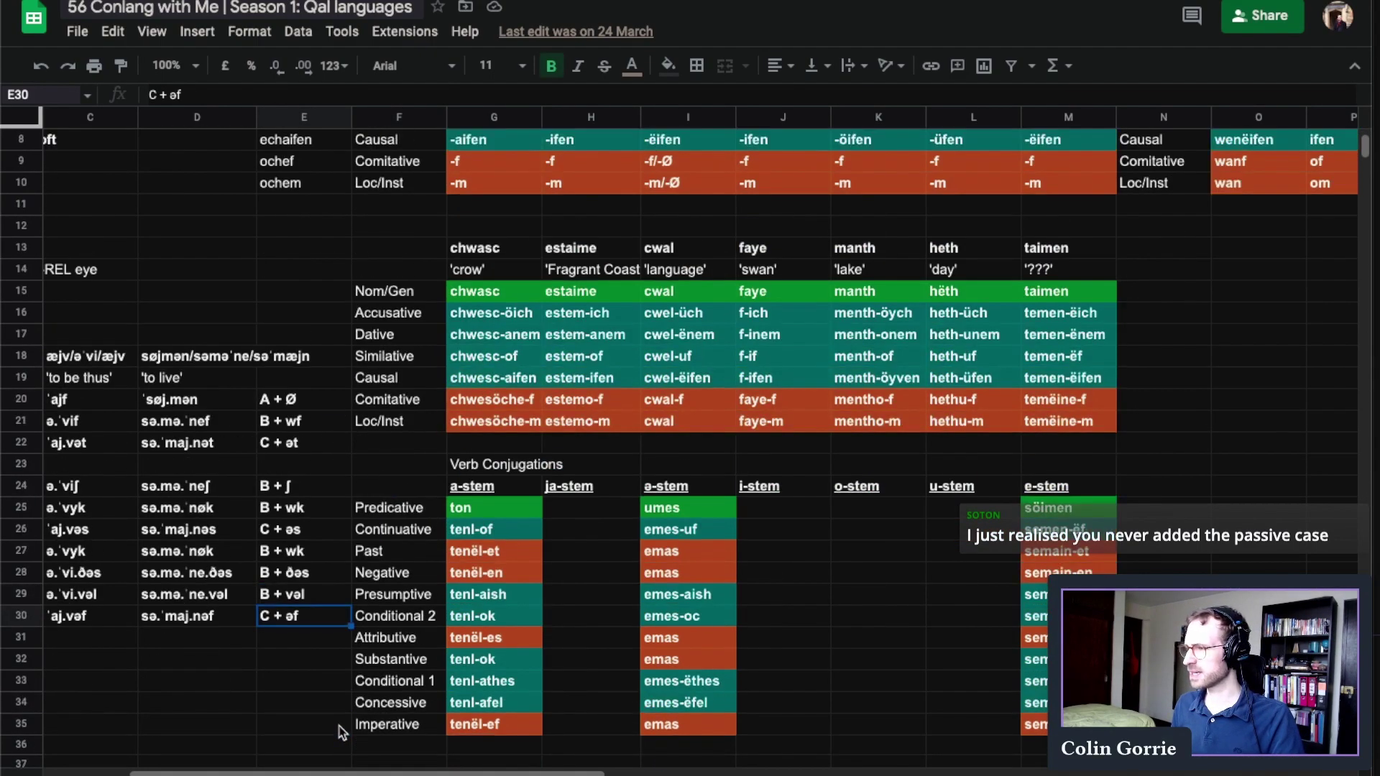
click(388, 381)
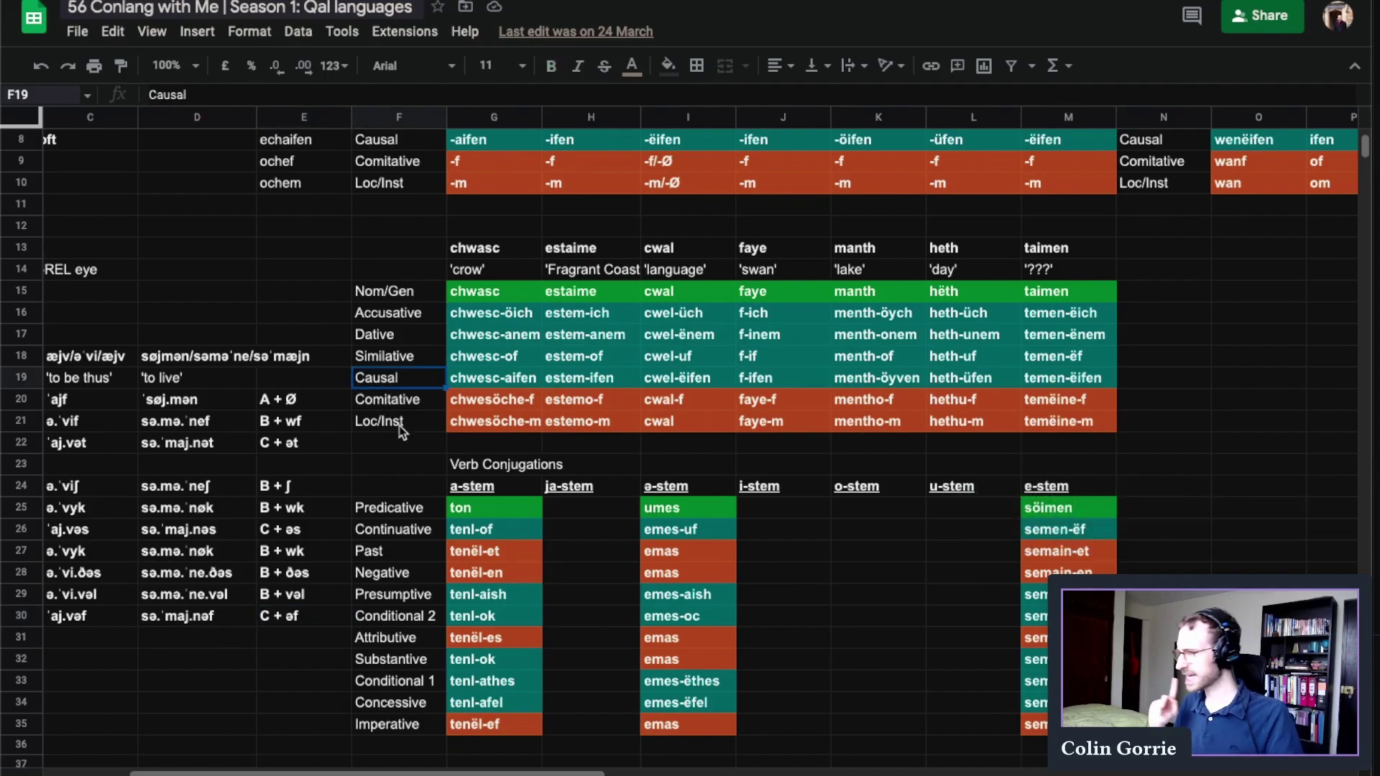
scroll(507, 434, up, 3)
click(762, 375)
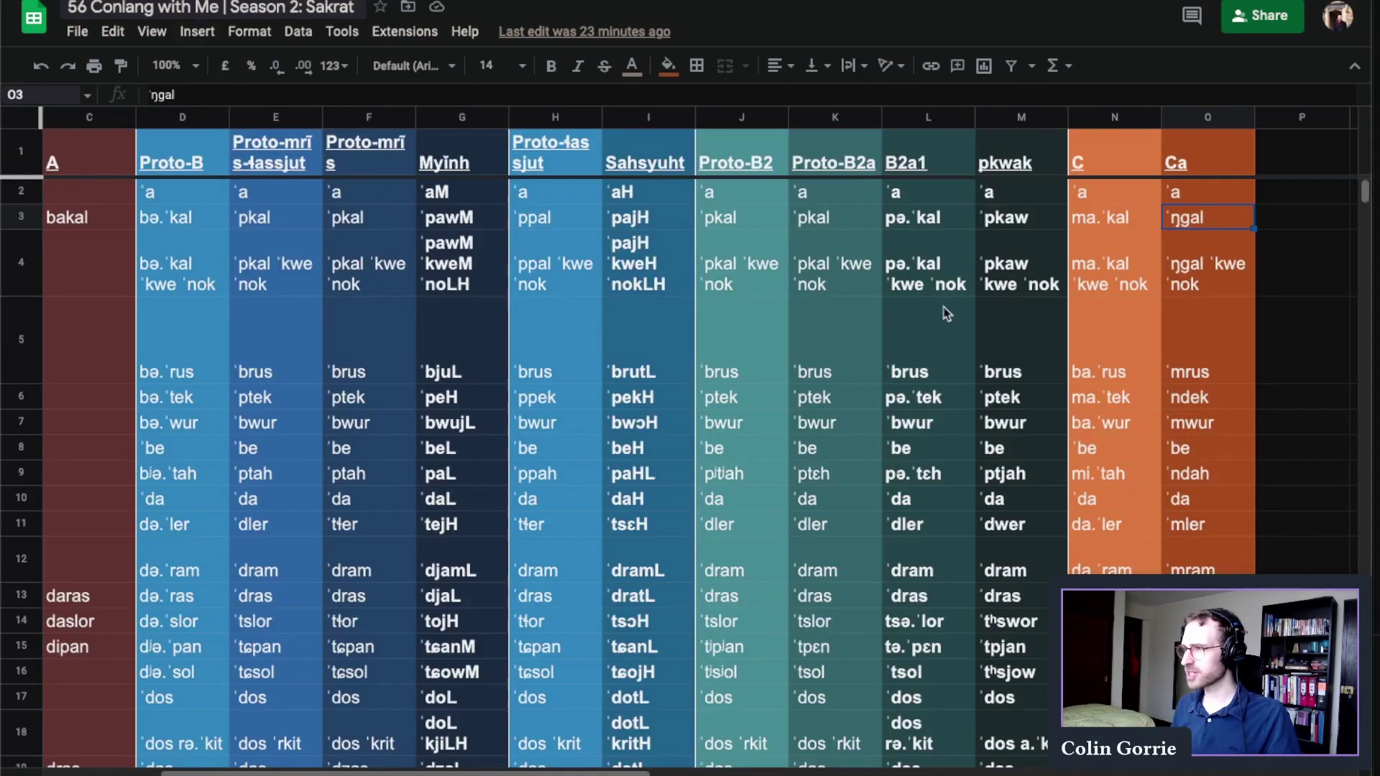
Switch to the Season 2: Sakrat spreadsheet and compare the C and Ca word forms with those of the other daughter languages.
click(1189, 198)
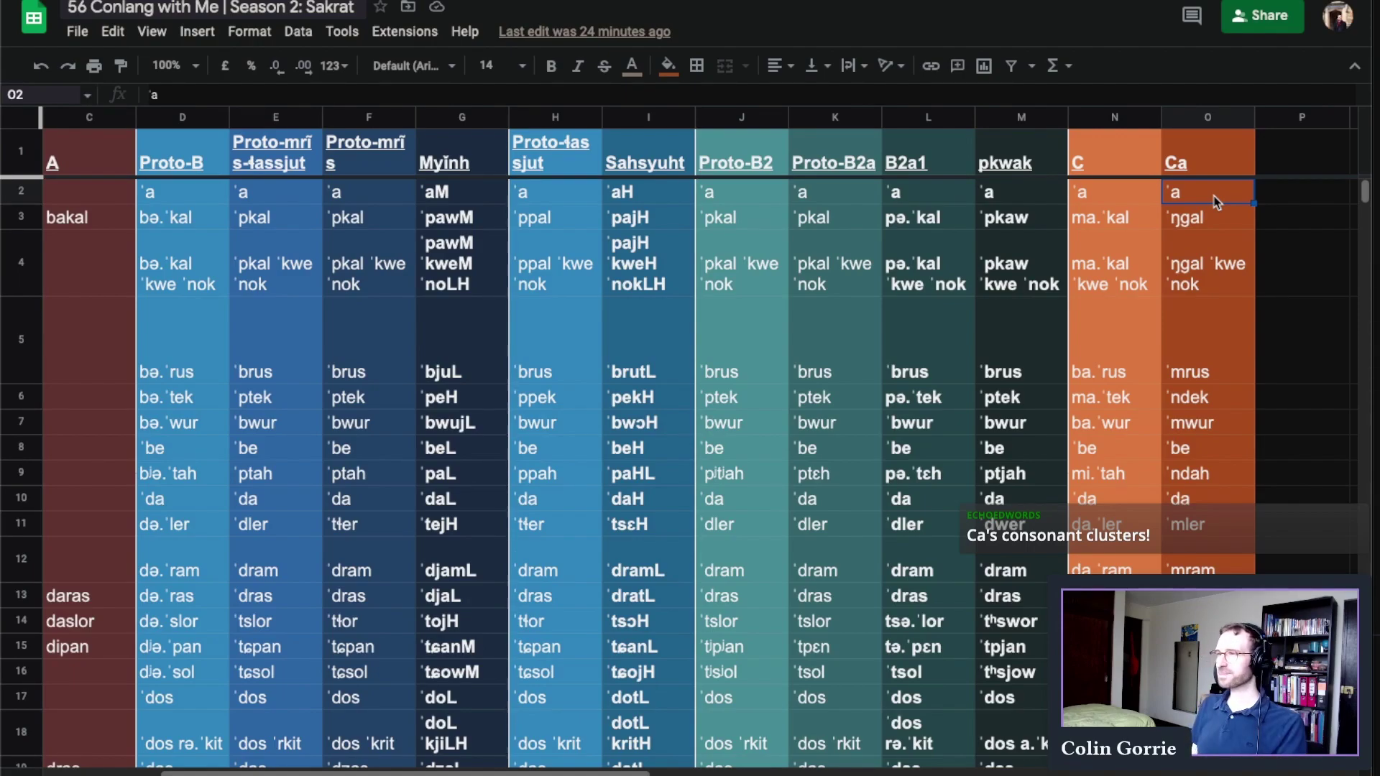
click(652, 320)
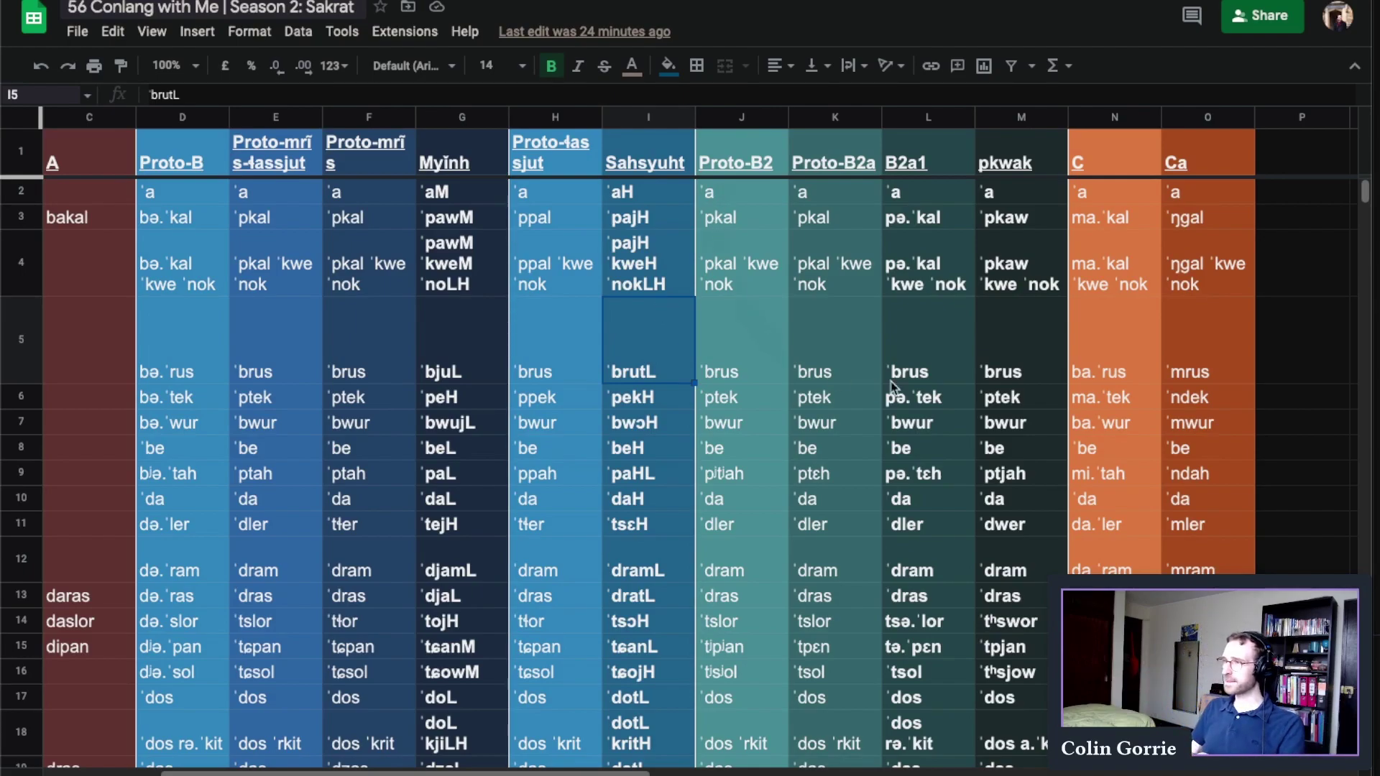
click(1136, 274)
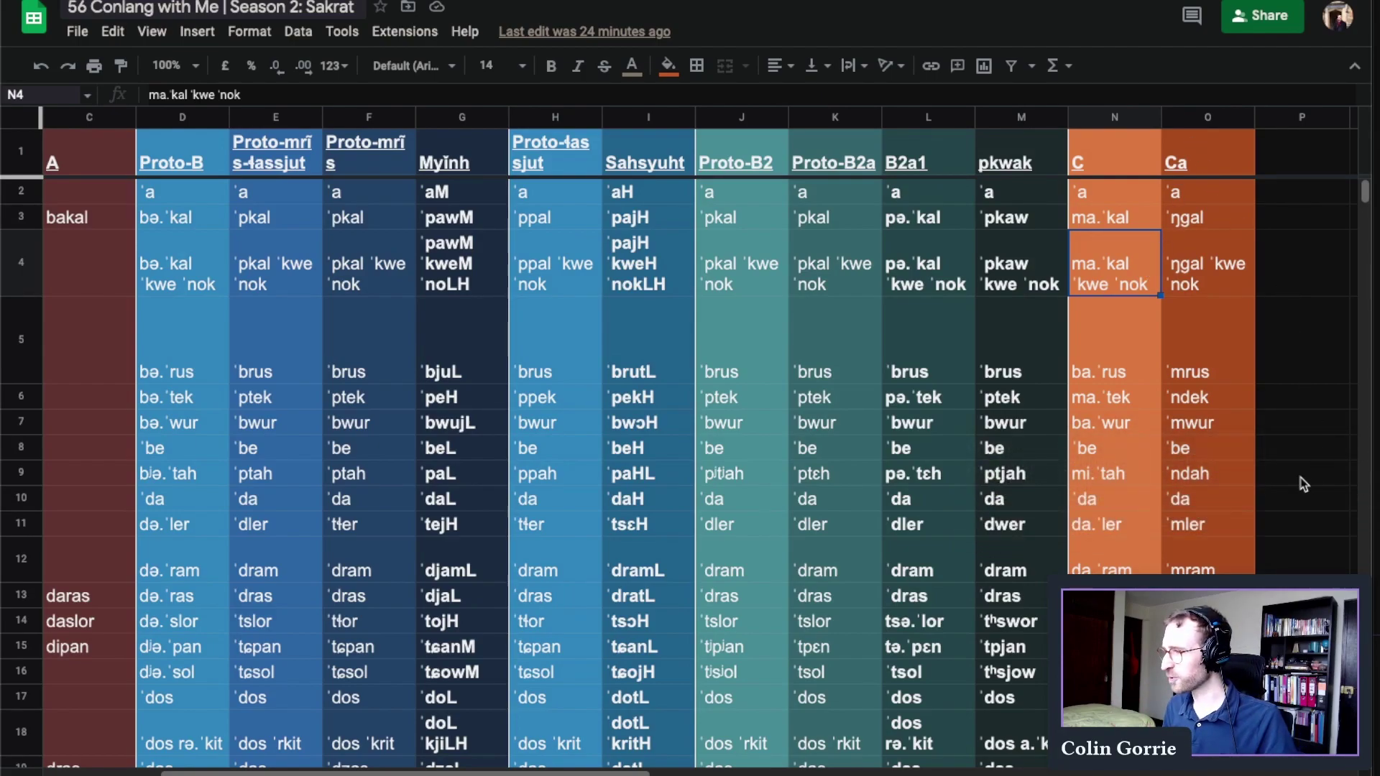
click(1265, 505)
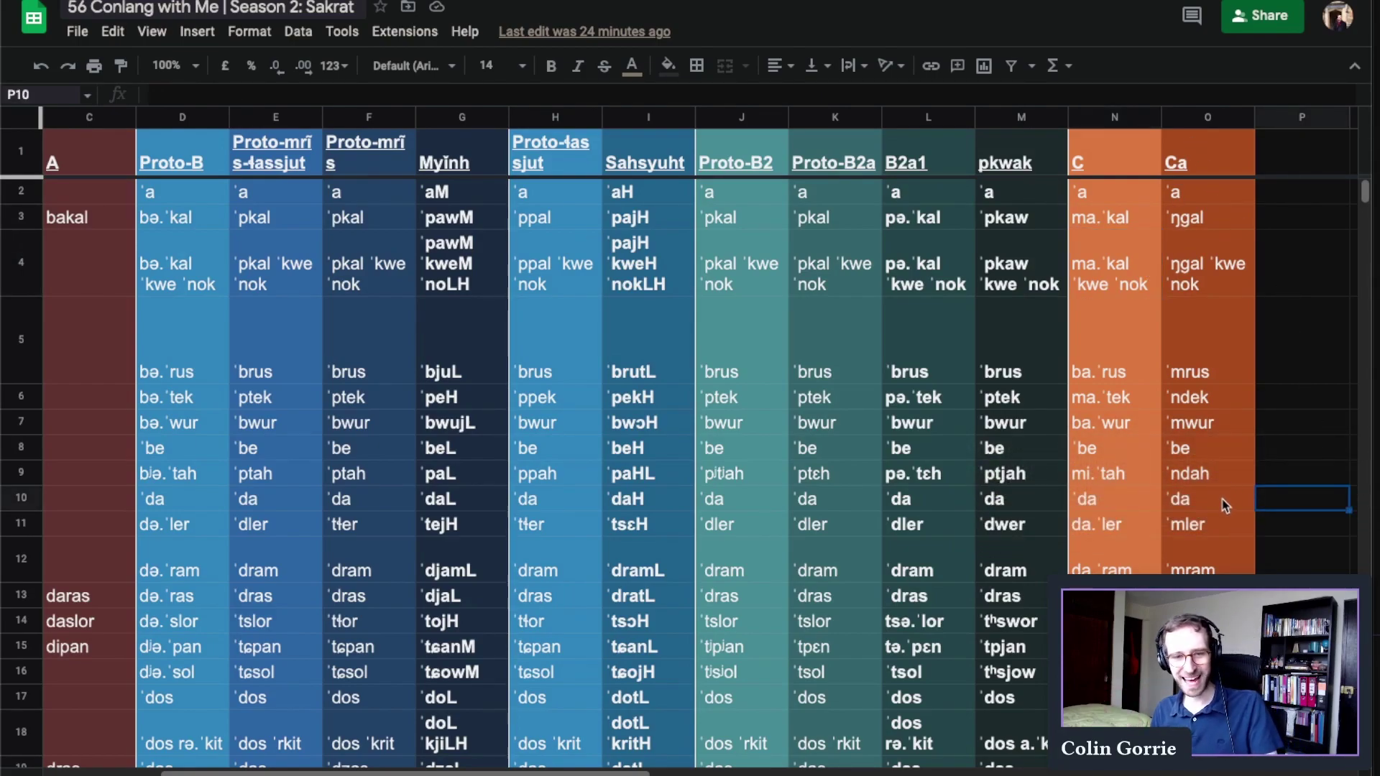
scroll(1227, 512, down, 1)
scroll(1227, 512, down, 3)
click(1204, 569)
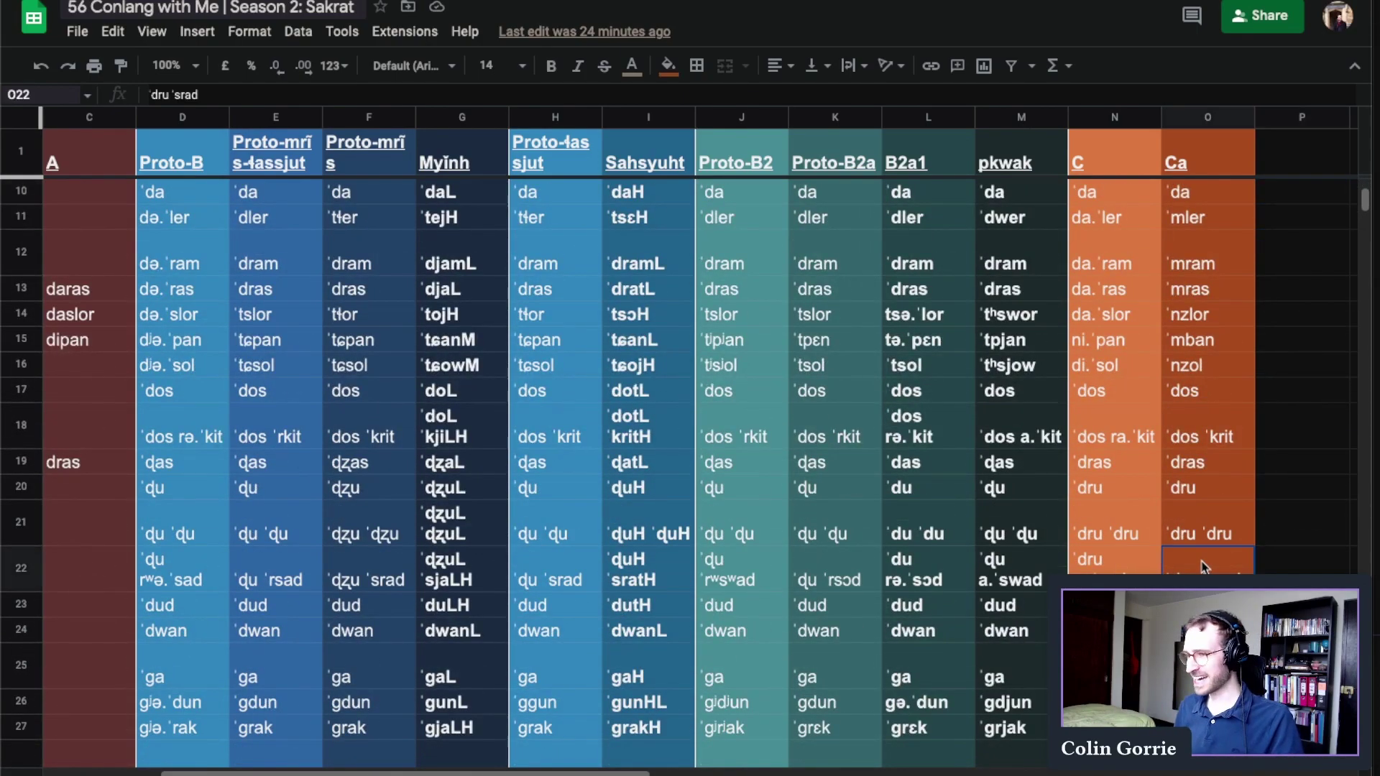
scroll(1202, 571, down, 2)
scroll(1203, 571, down, 1)
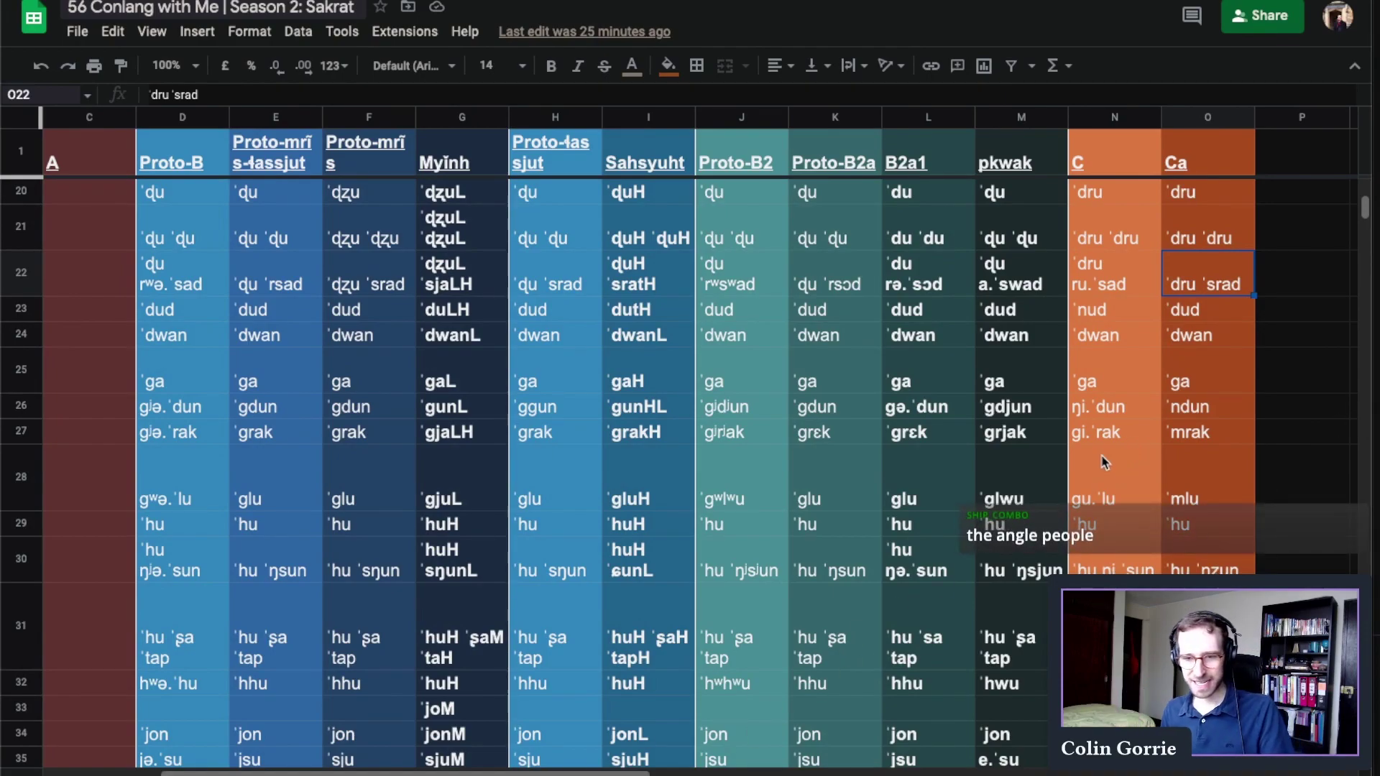
Hide the daughter-language columns from A through pkwak (columns C to M).
scroll(503, 360, left, 3)
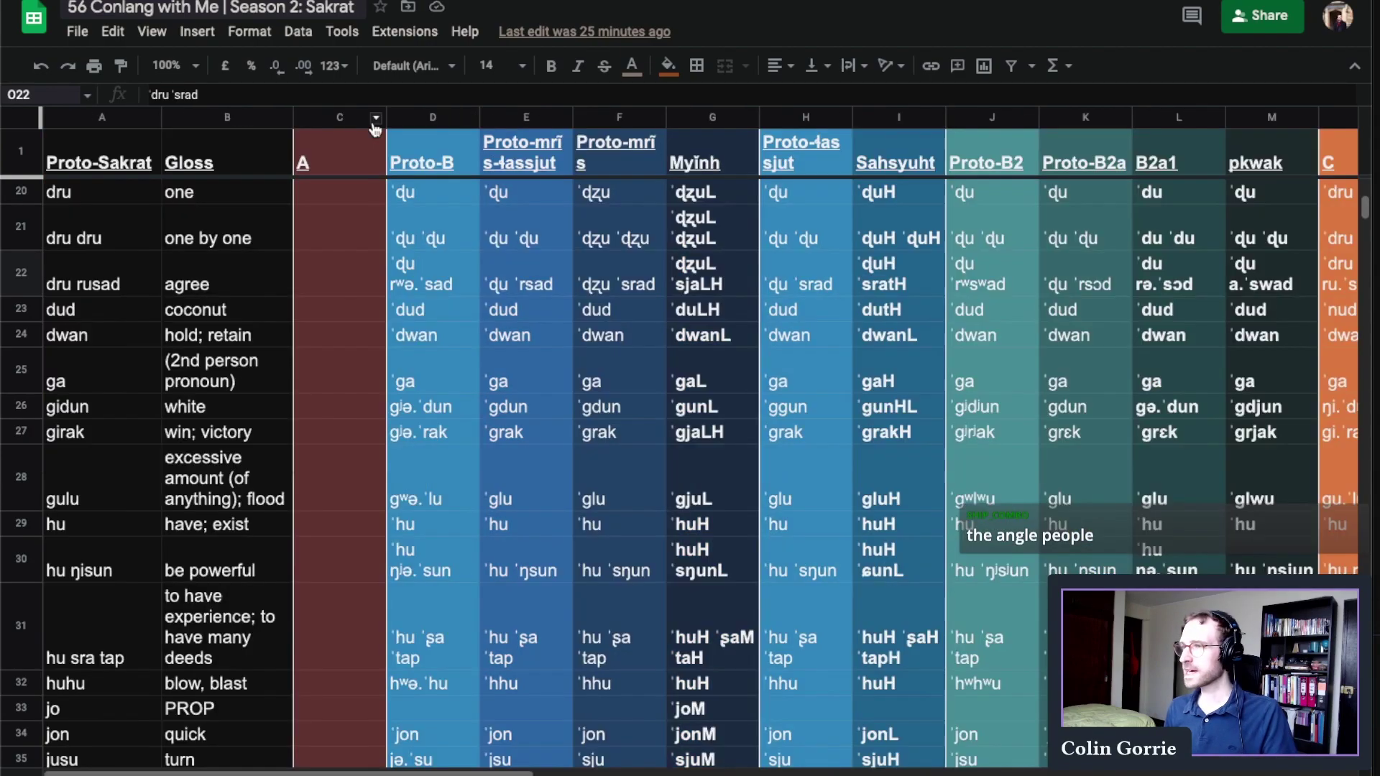
click(337, 119)
shift+click(1283, 117)
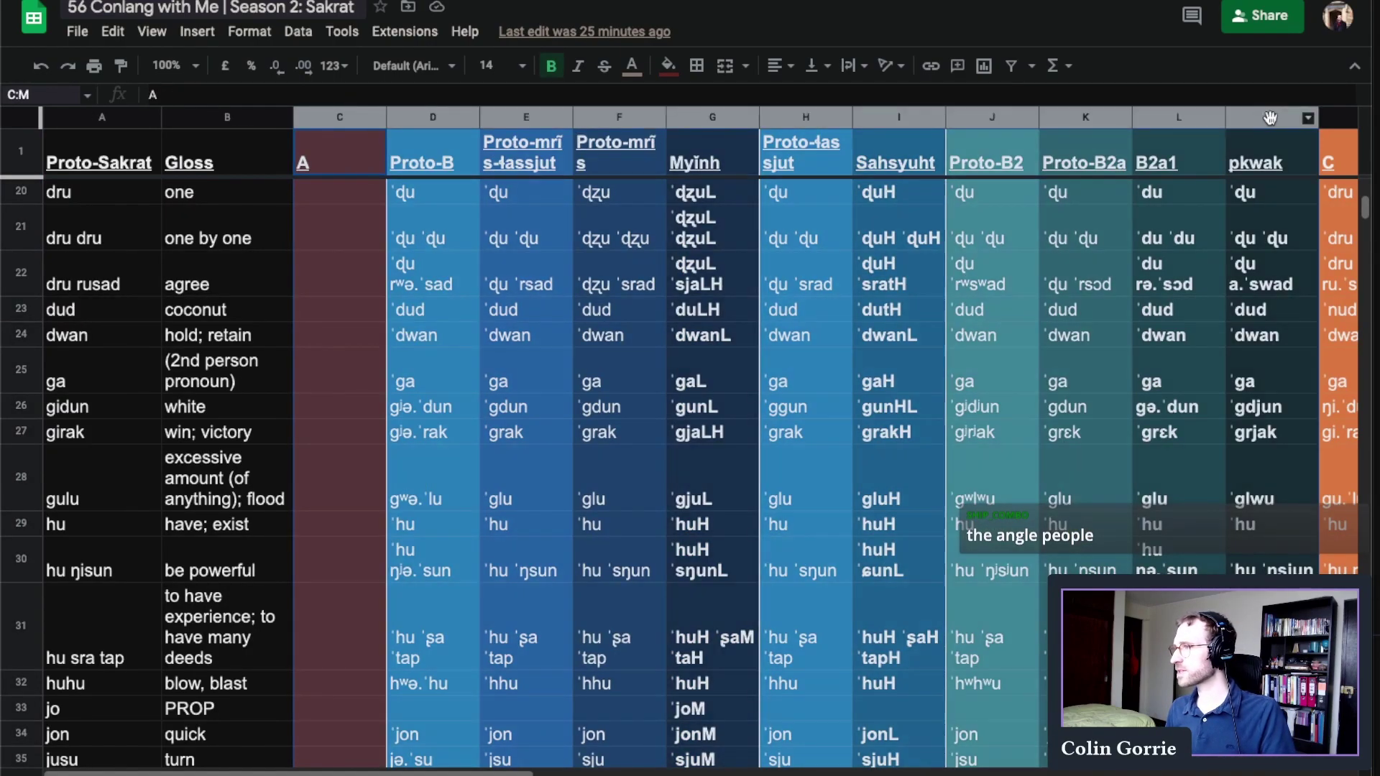
right_click(1265, 118)
click(1056, 397)
click(449, 370)
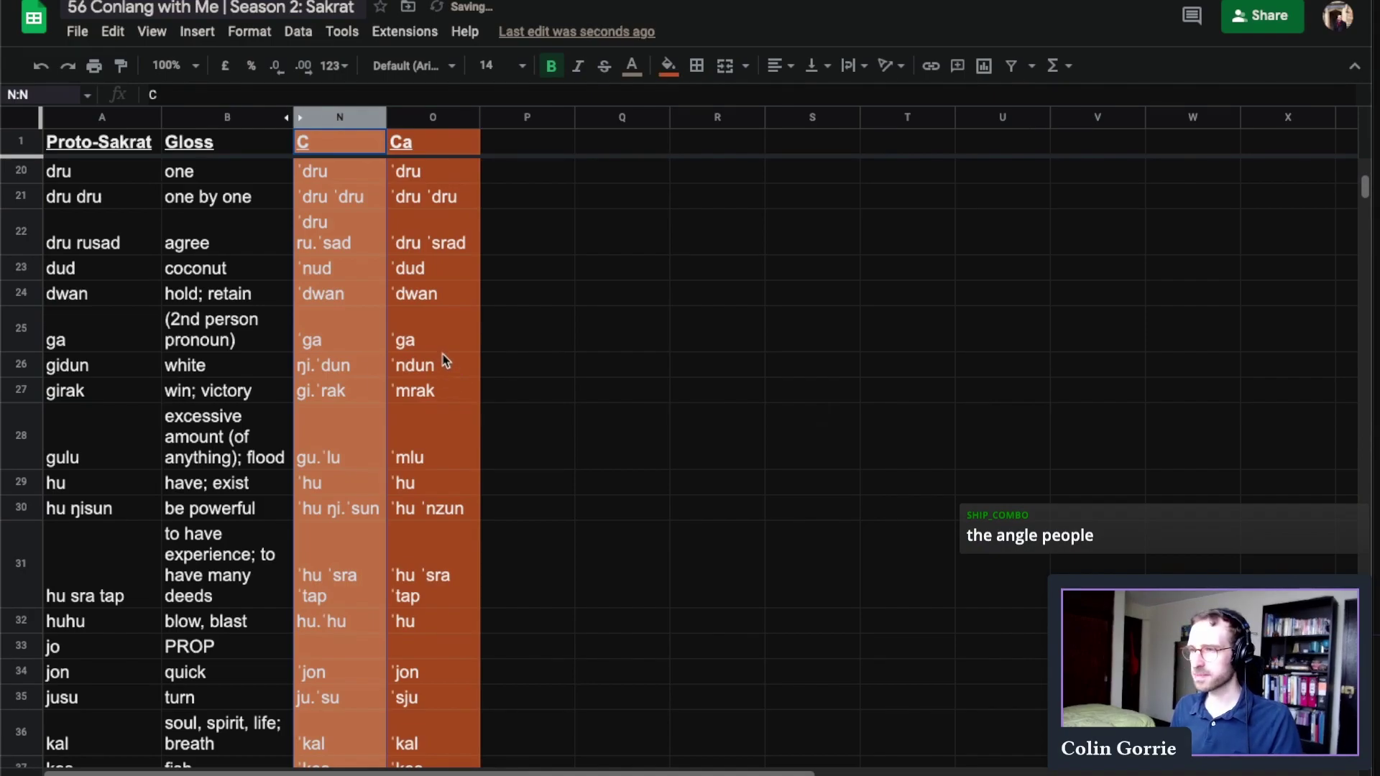
Hide the column for language C as well, leaving Ca beside the Proto-Sakrat words and glosses.
scroll(404, 273, up, 5)
click(340, 117)
right_click(332, 118)
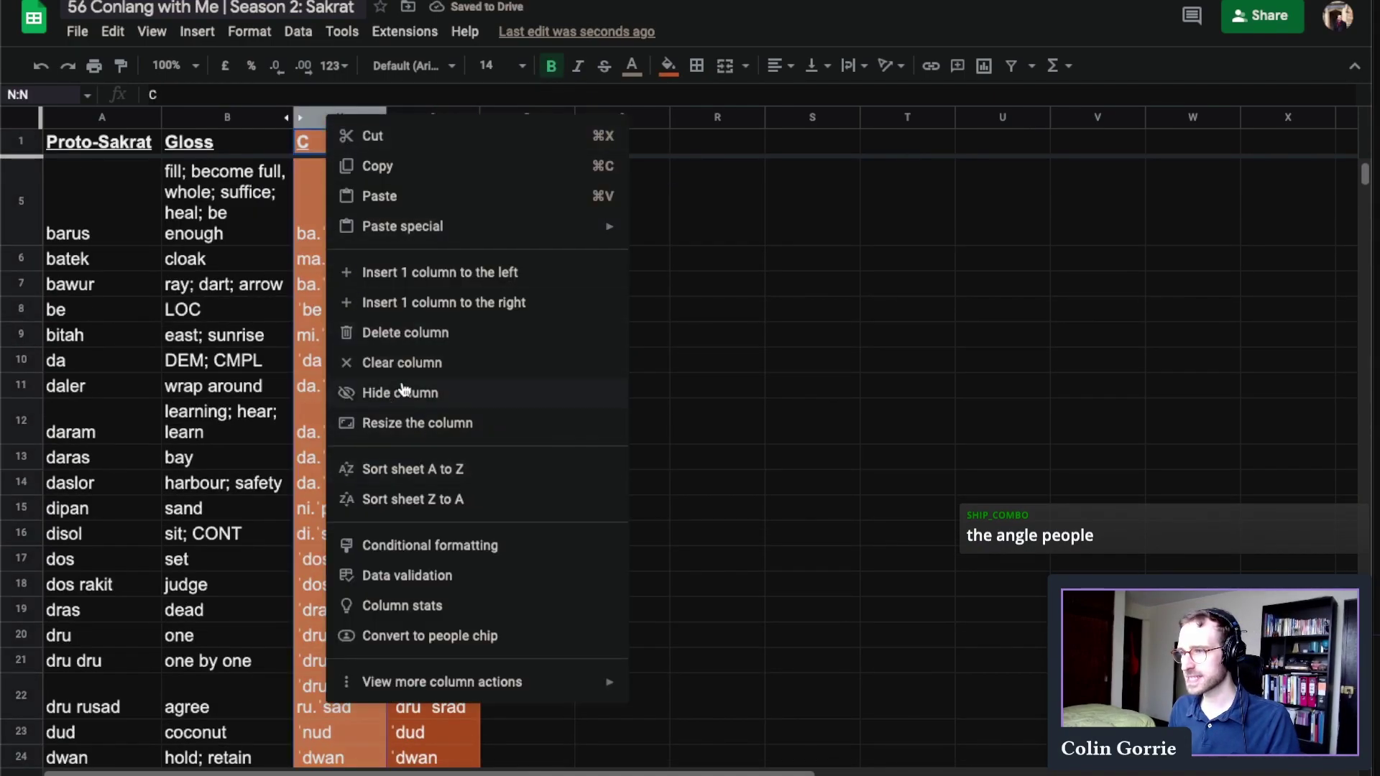
click(400, 392)
scroll(447, 444, up, 5)
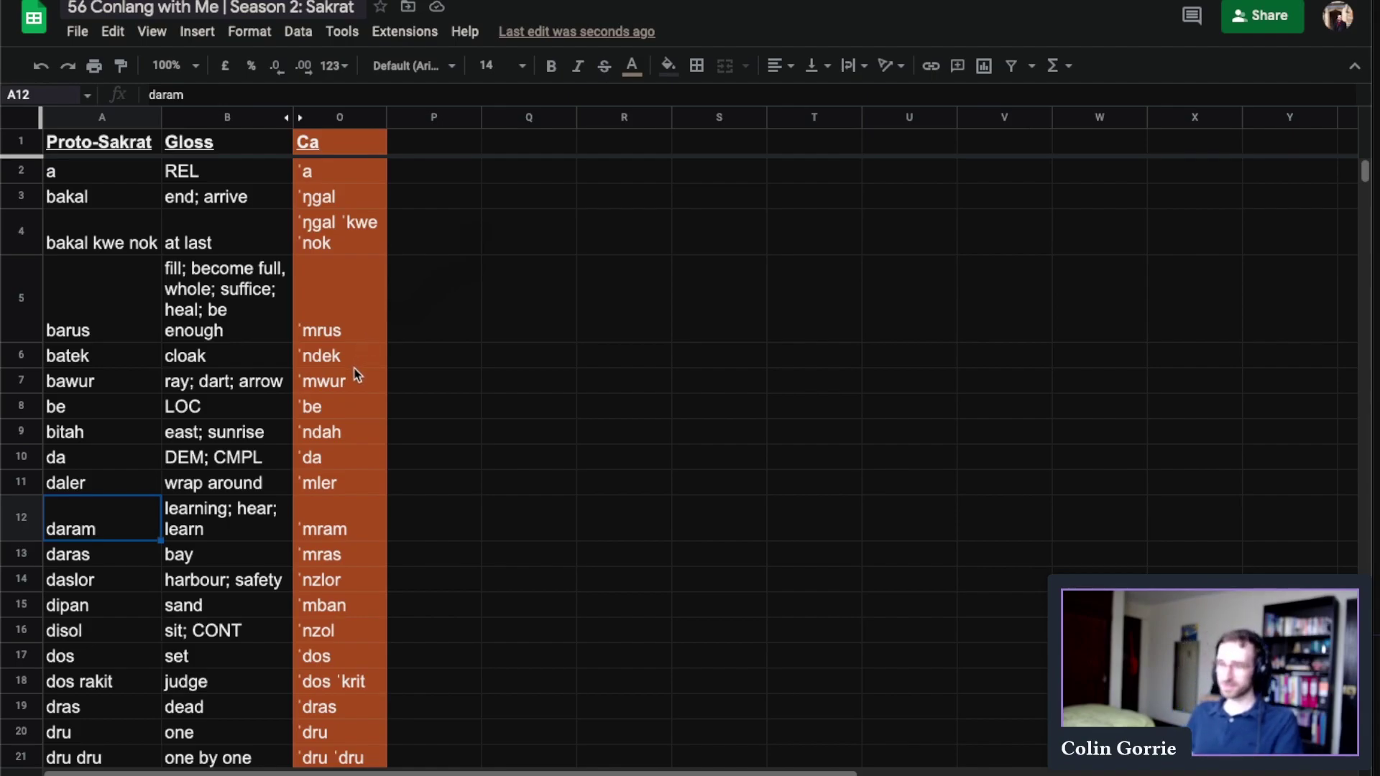
Read the Ca words against their glosses row by row, down to "kra" in row 40.
scroll(403, 363, down, 1)
click(431, 357)
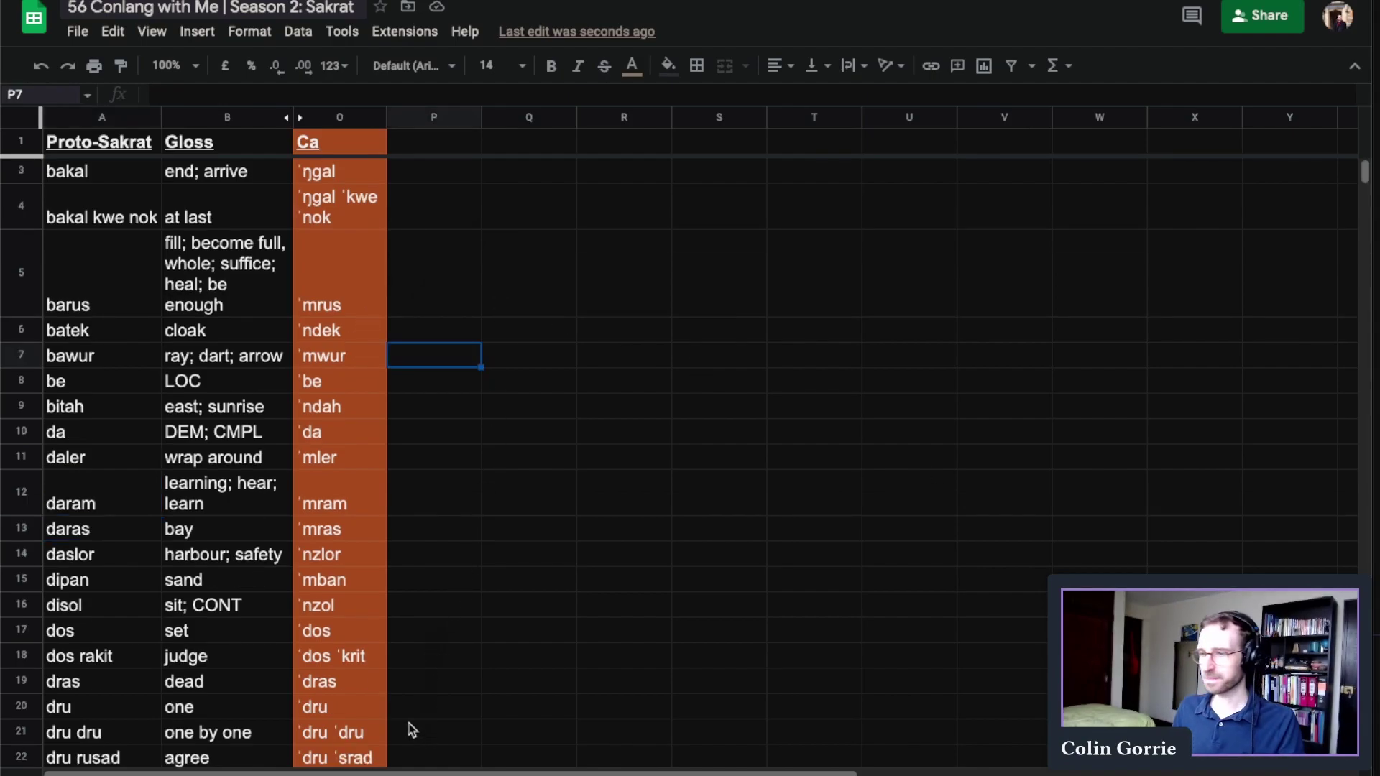
click(478, 526)
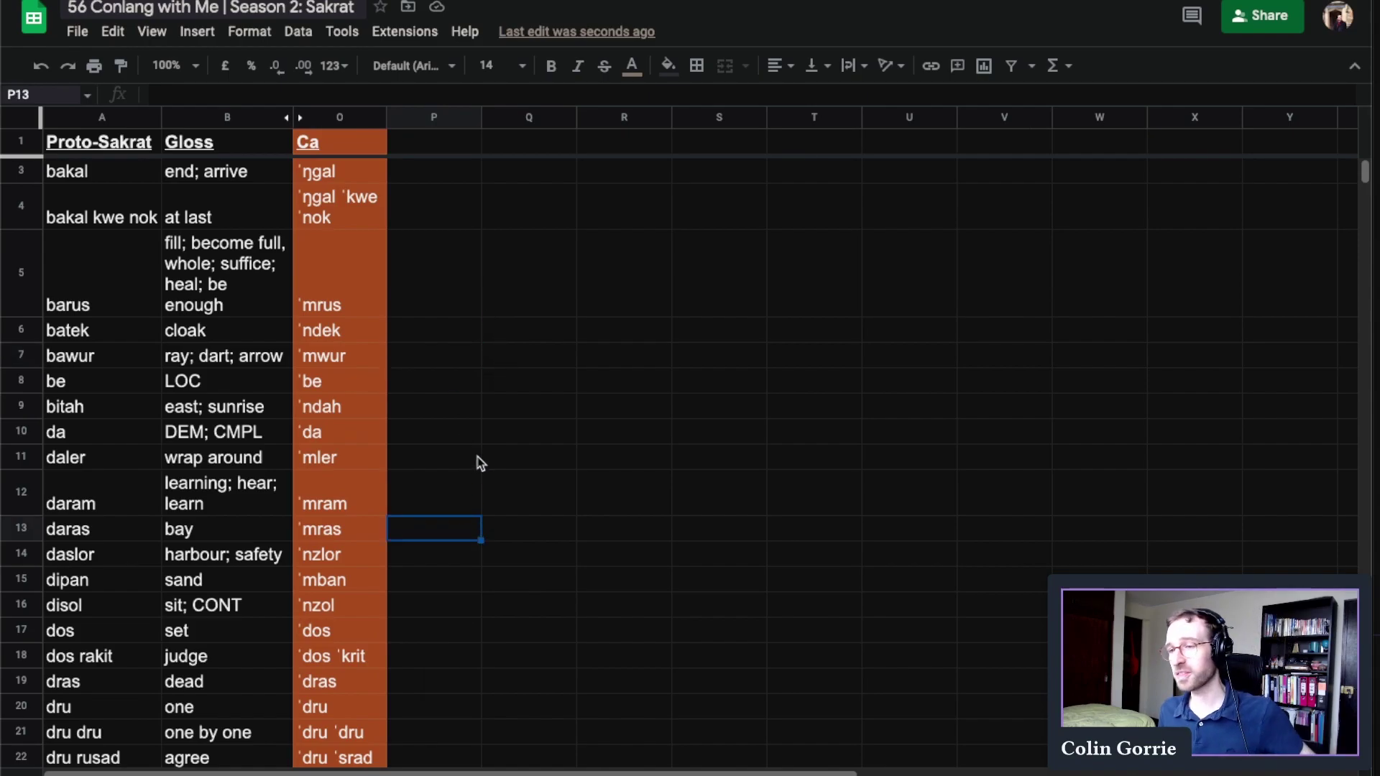
key(Down)
key(Down)
key(Down)
key(Down)
key(Down)
key(Down)
key(Down)
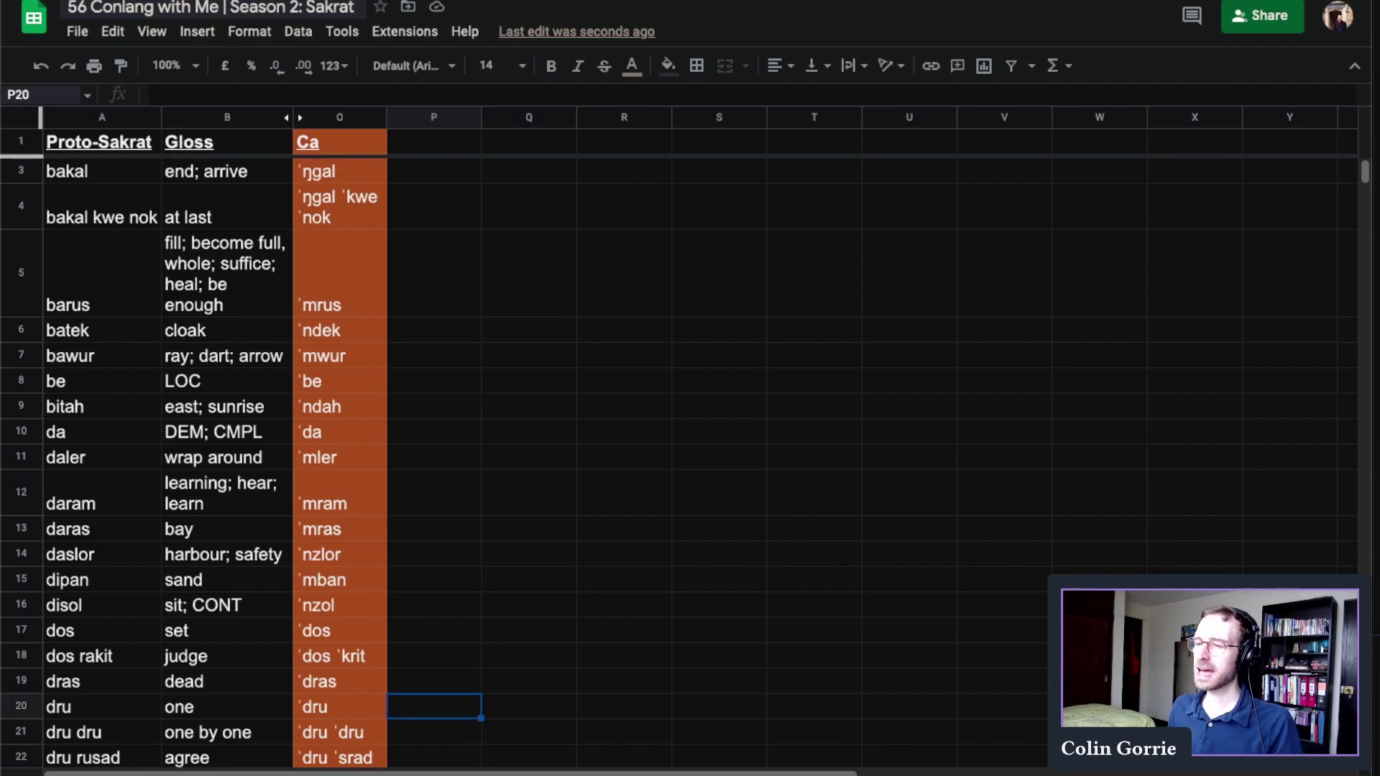
key(Down)
key(Down)
key(Down)
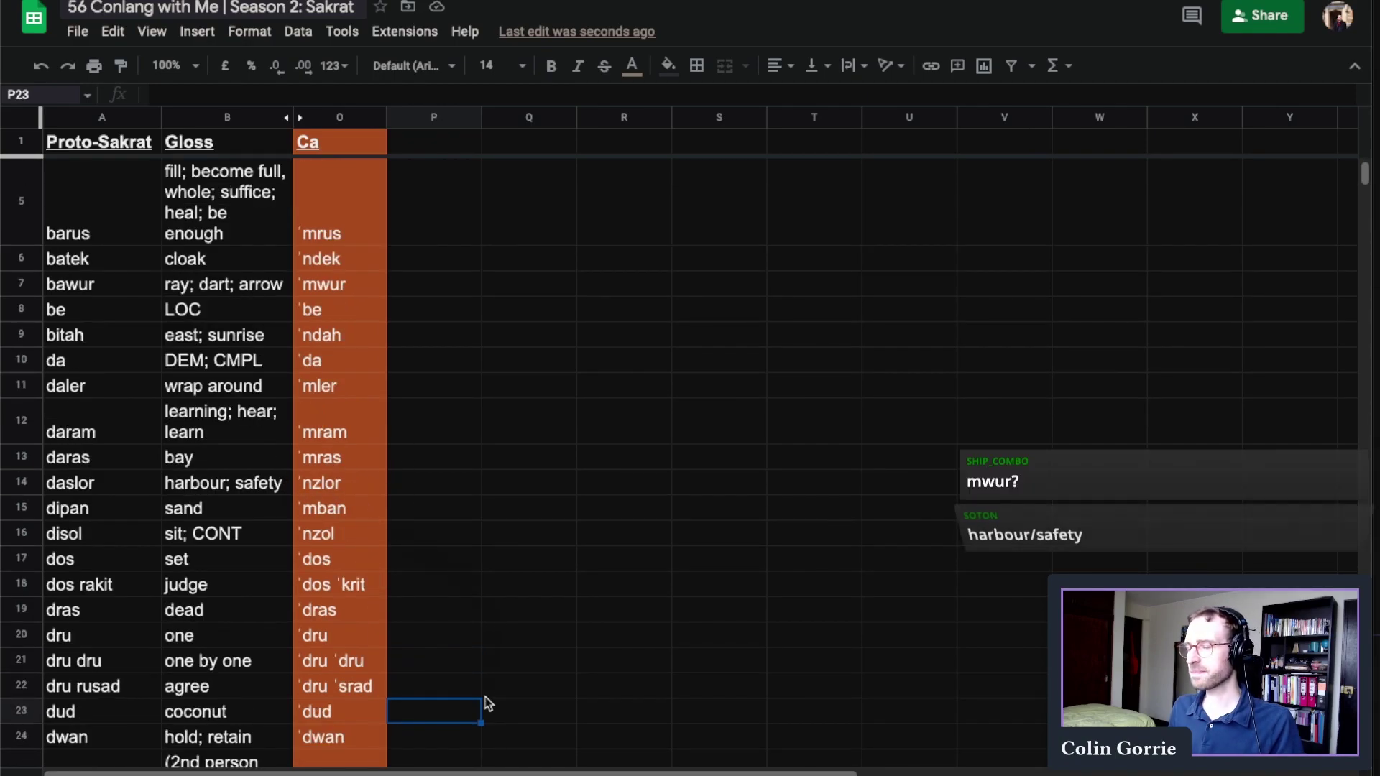
key(Down)
key(Down)
key(Down)
key(Down)
key(Down)
key(Down)
key(Down)
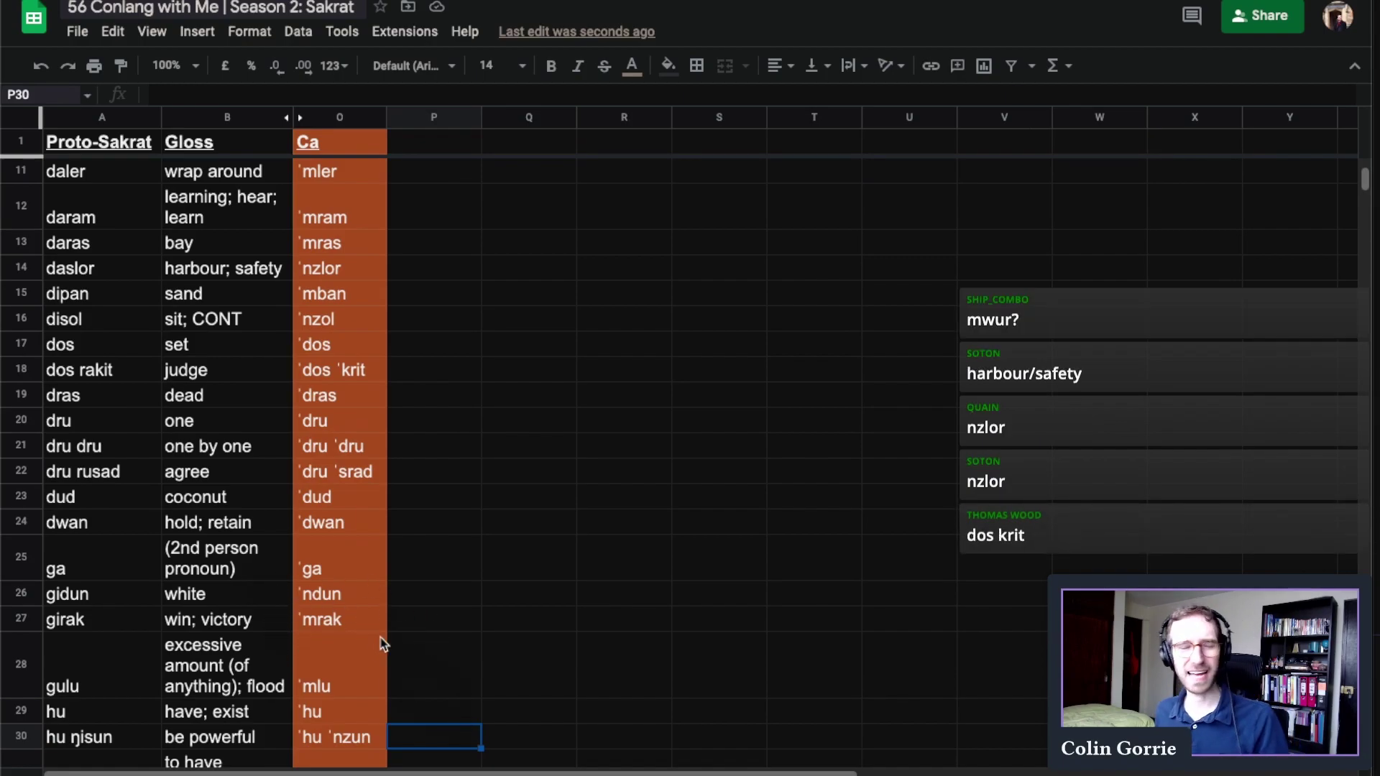
key(Down)
key(Down)
key(Down)
key(Down)
key(Down)
key(Down)
key(Down)
key(Down)
key(Down)
key(Down)
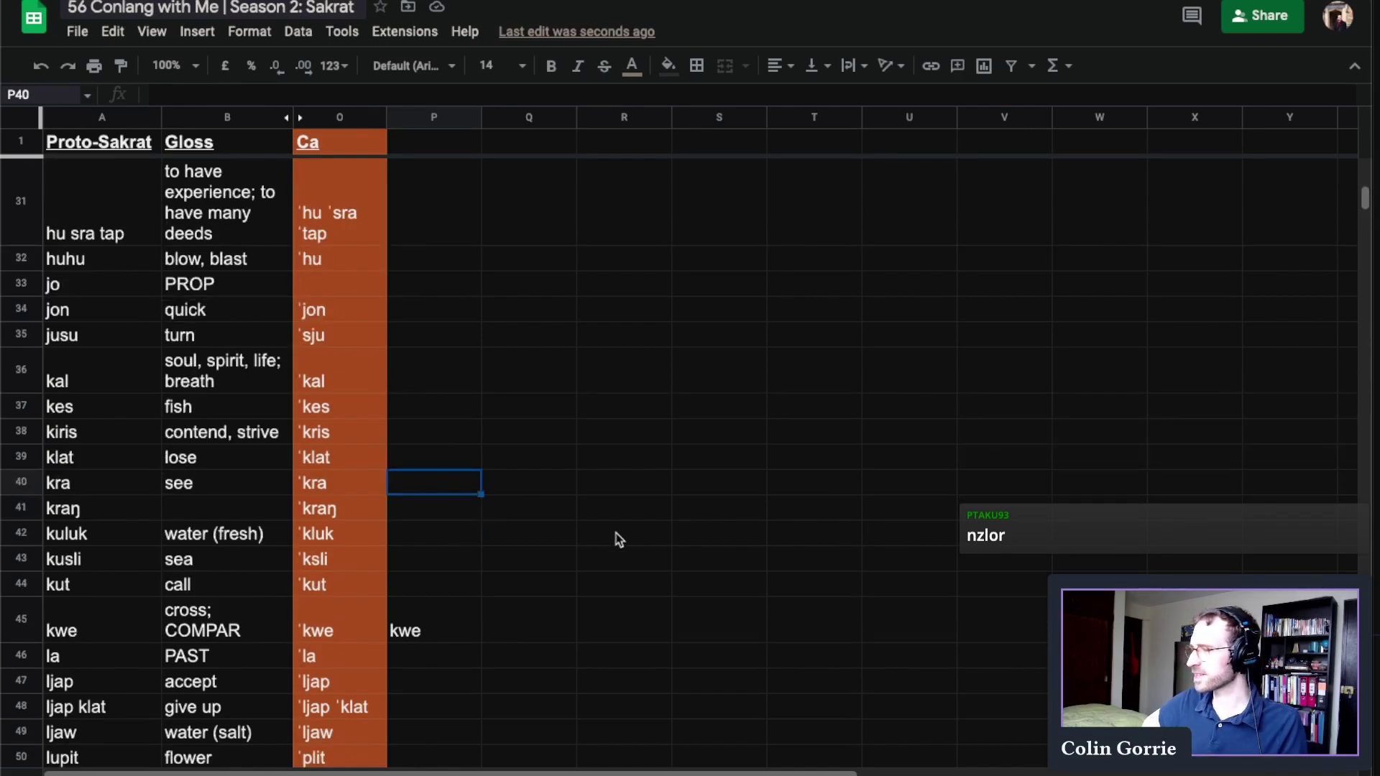
Examine the remaining Ca words and glosses from "klat" to the end of the word list.
click(81, 469)
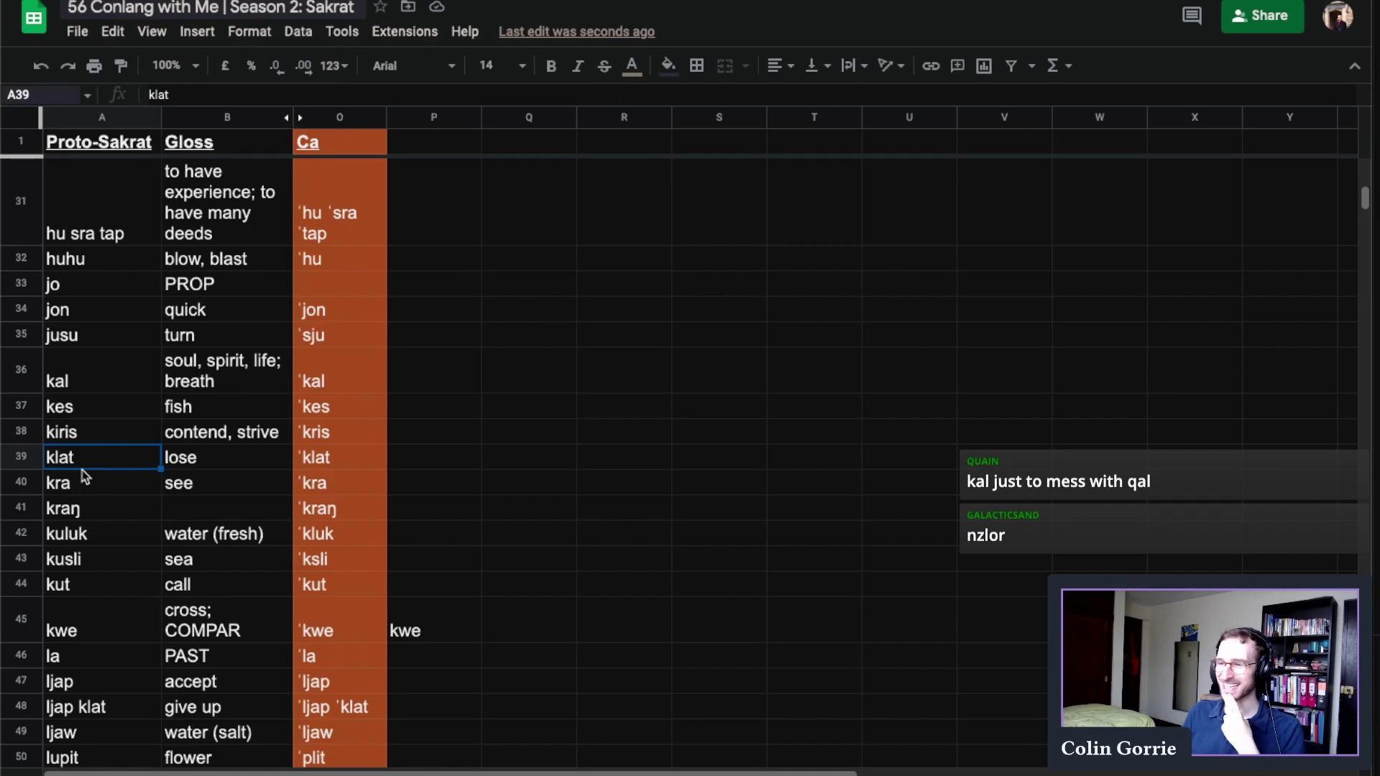
key(Page_Down)
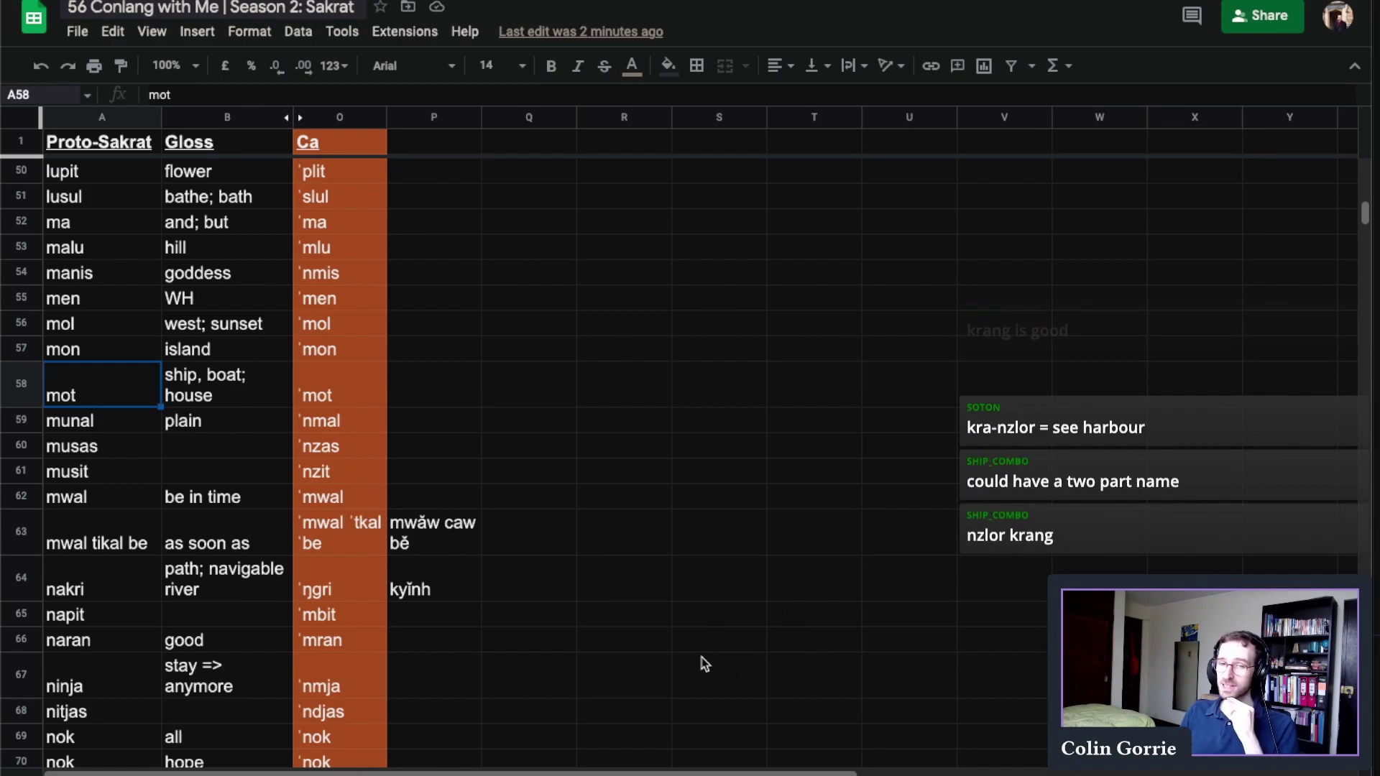
key(Page_Down)
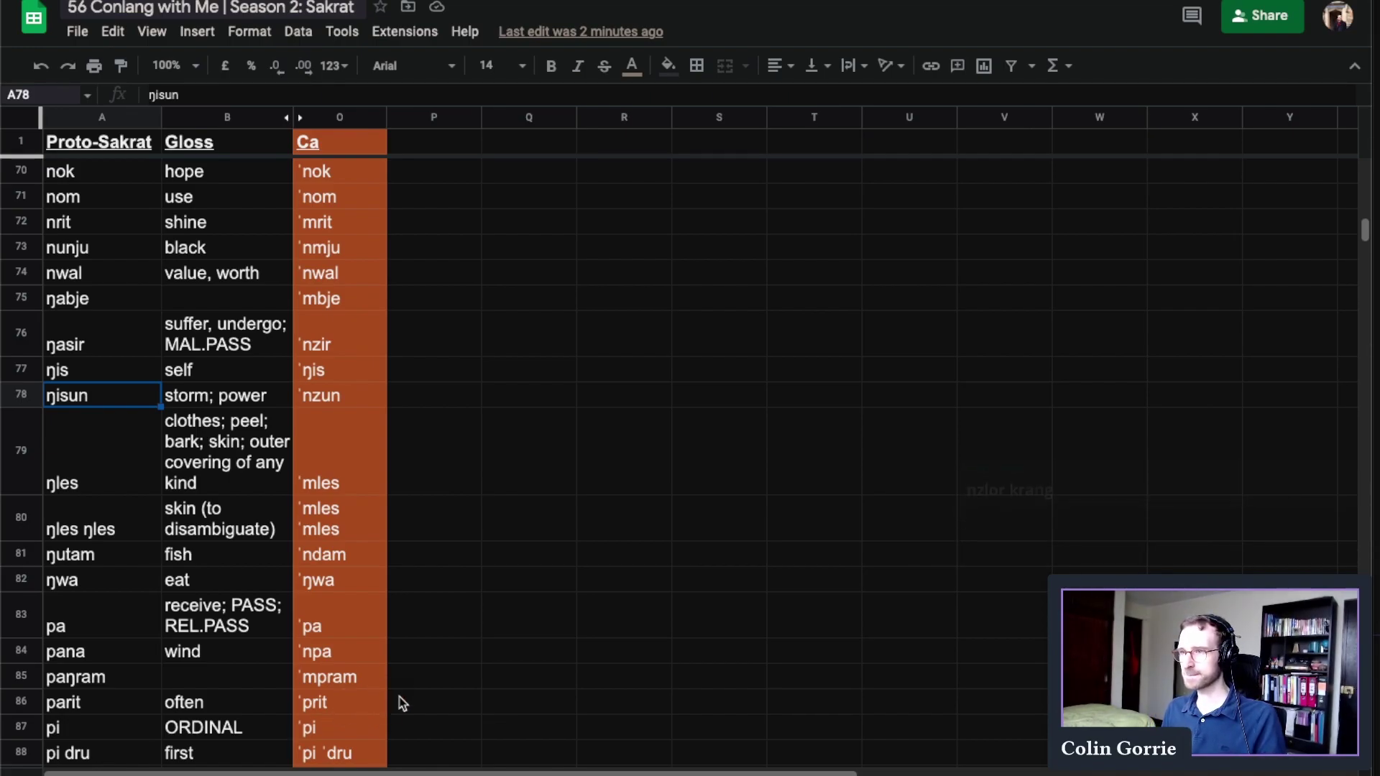
key(Page_Down)
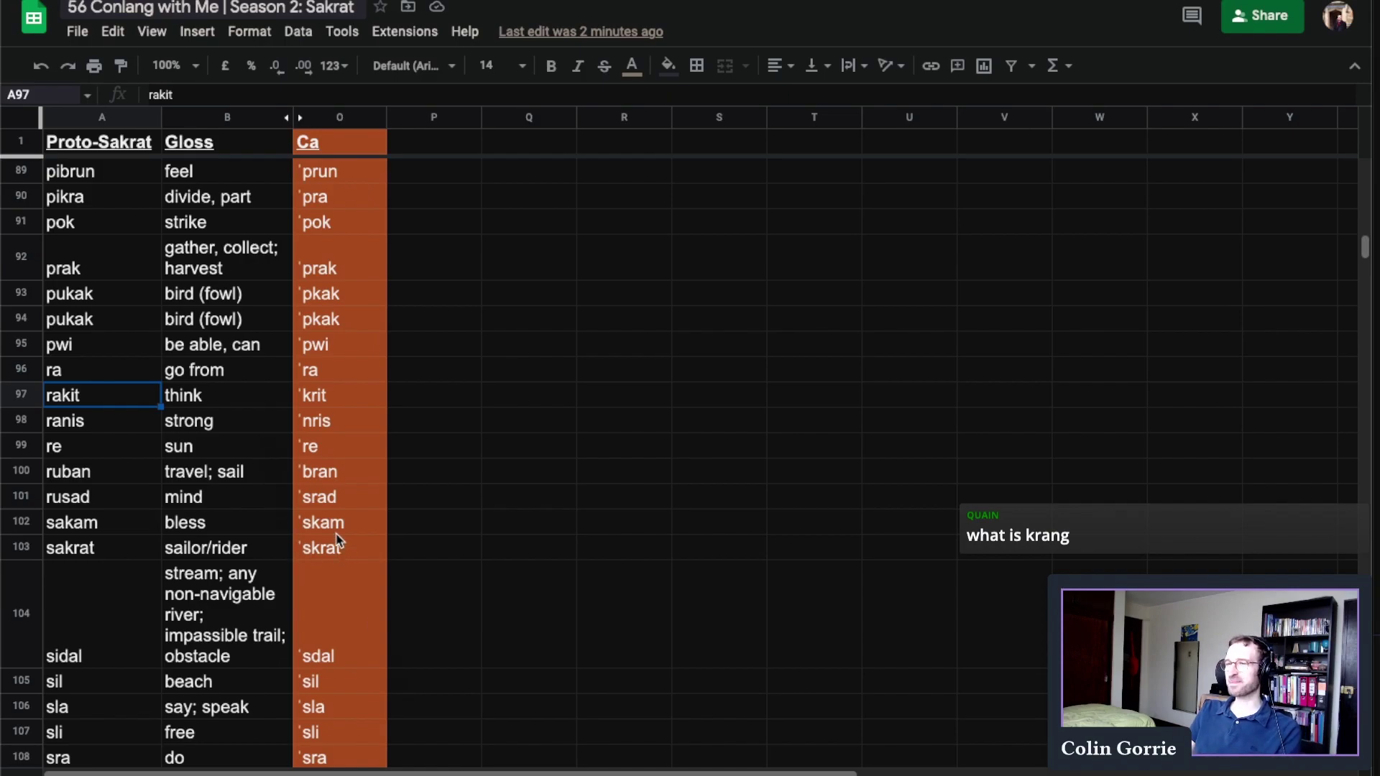
click(817, 618)
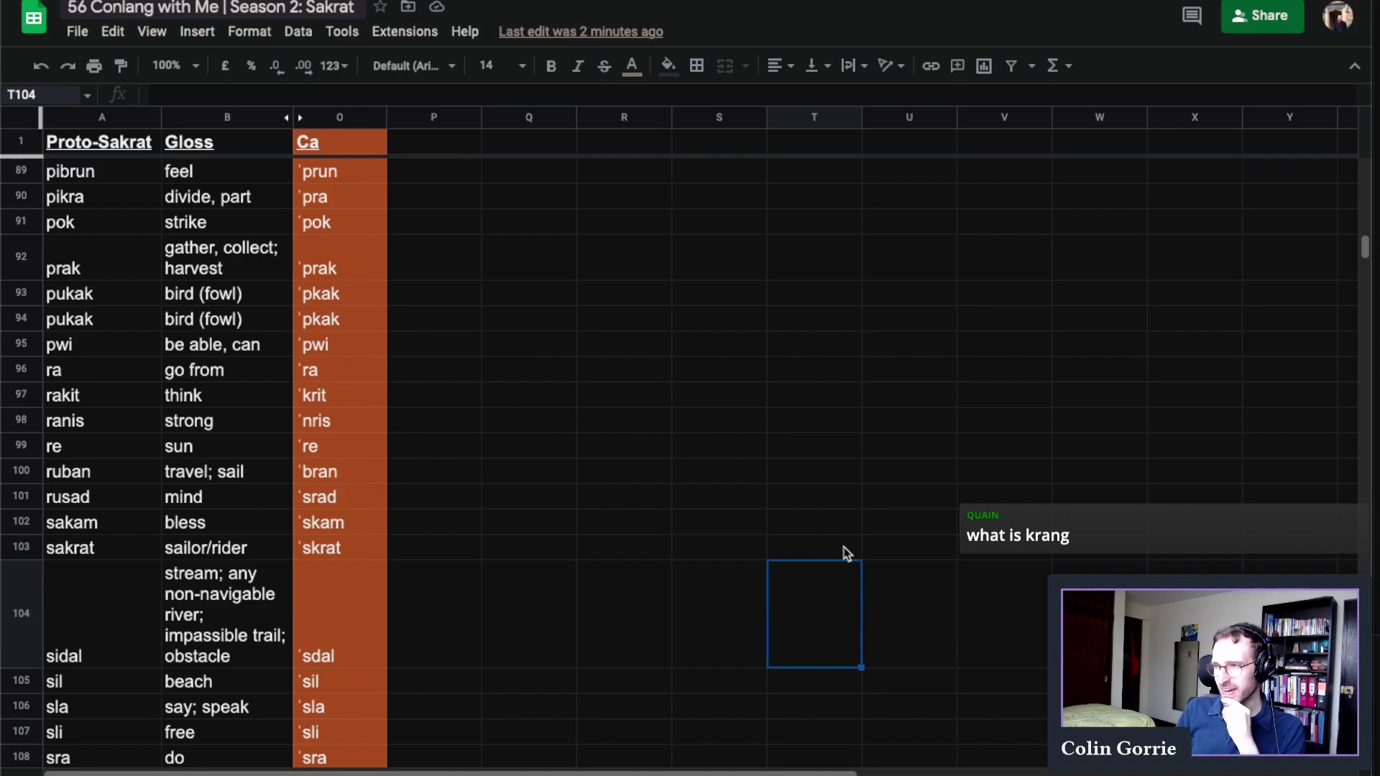
key(Page_Down)
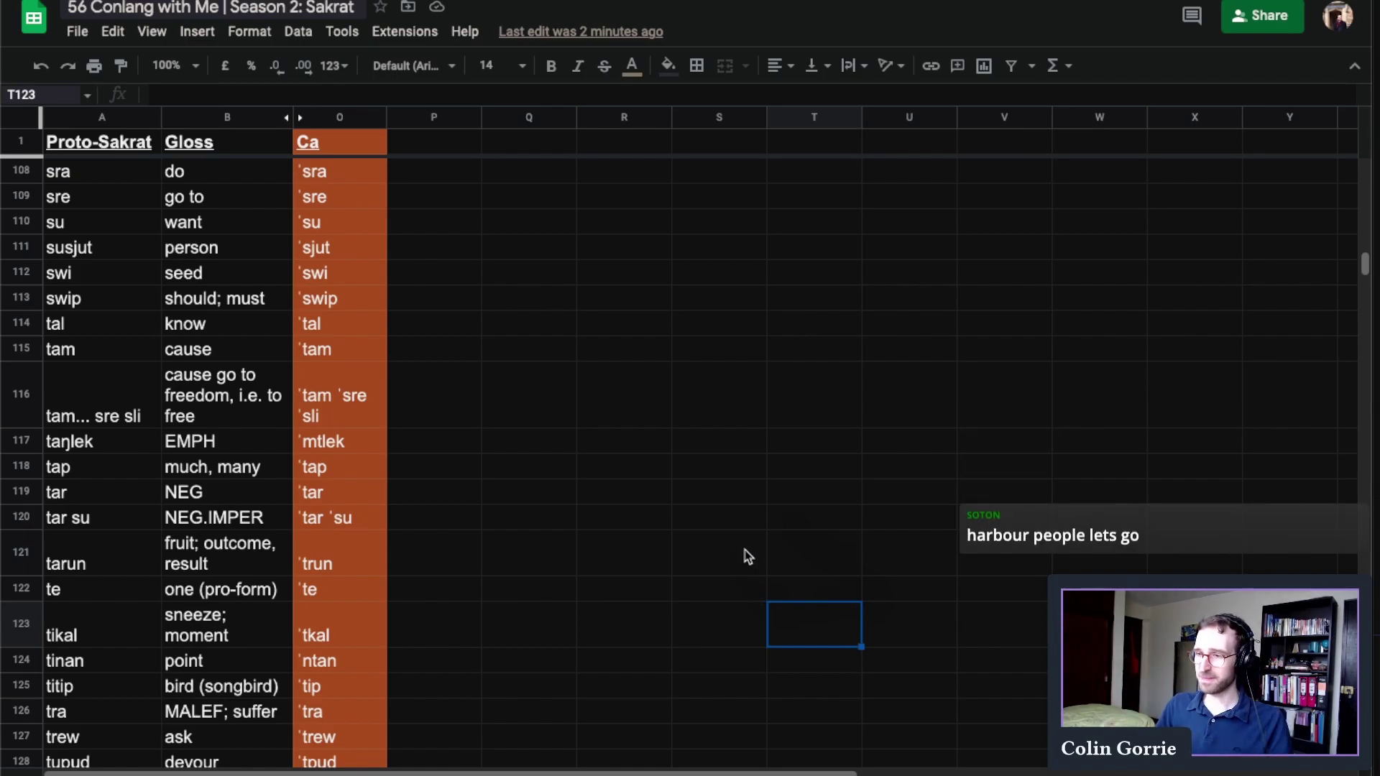
key(Page_Down)
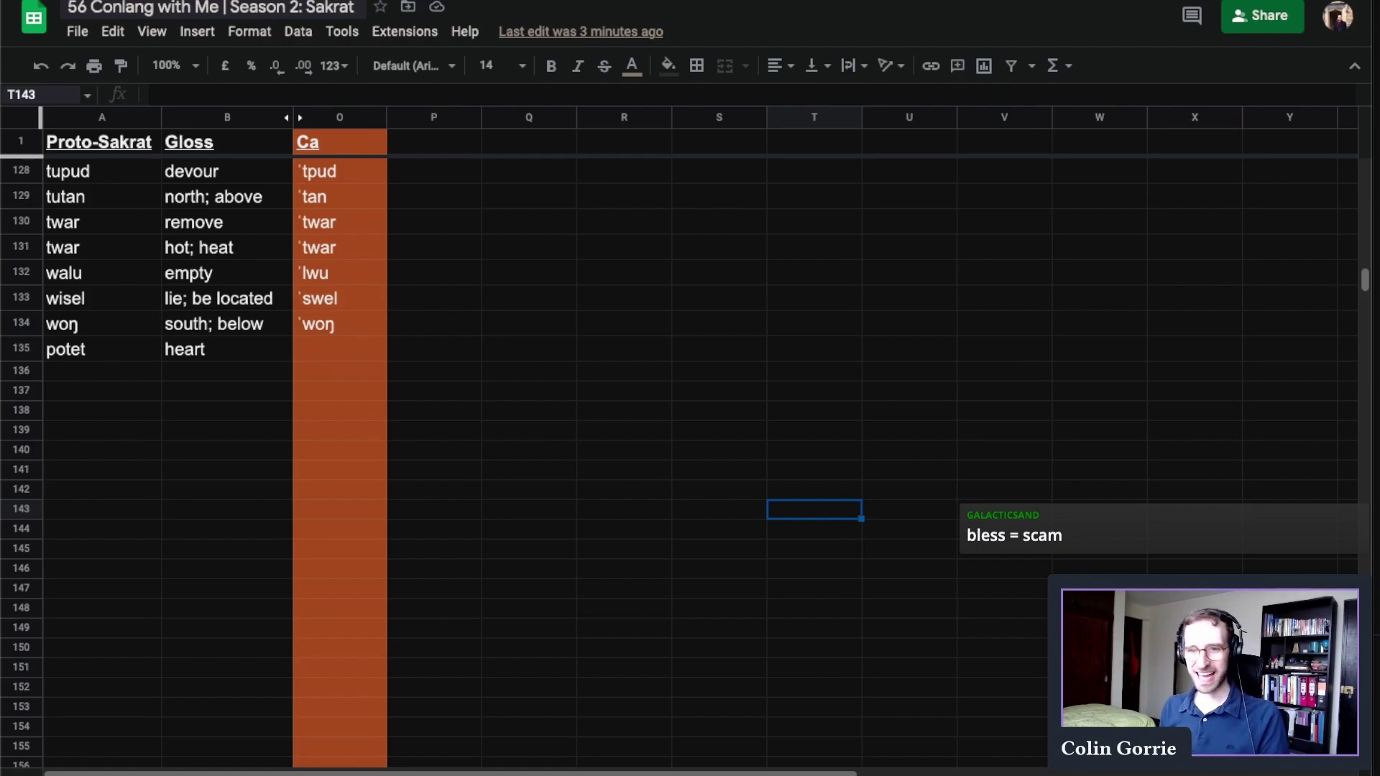
Return to the start of the word list and select the Ca form "nzlor" for "harbour; safety" in O14.
click(435, 280)
key(Page_Up)
key(Page_Up)
key(Page_Up)
key(Page_Up)
key(Page_Up)
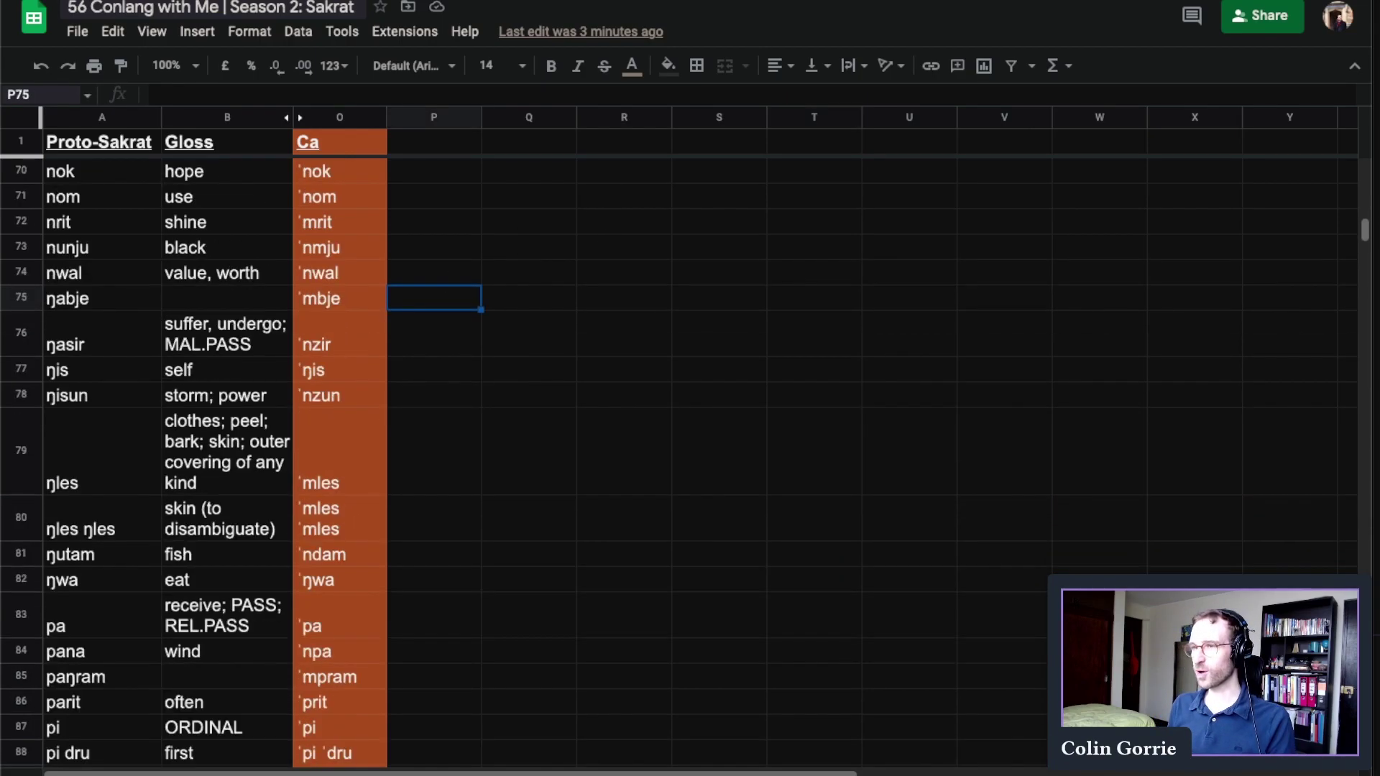
key(Page_Up)
scroll(316, 532, down, 2)
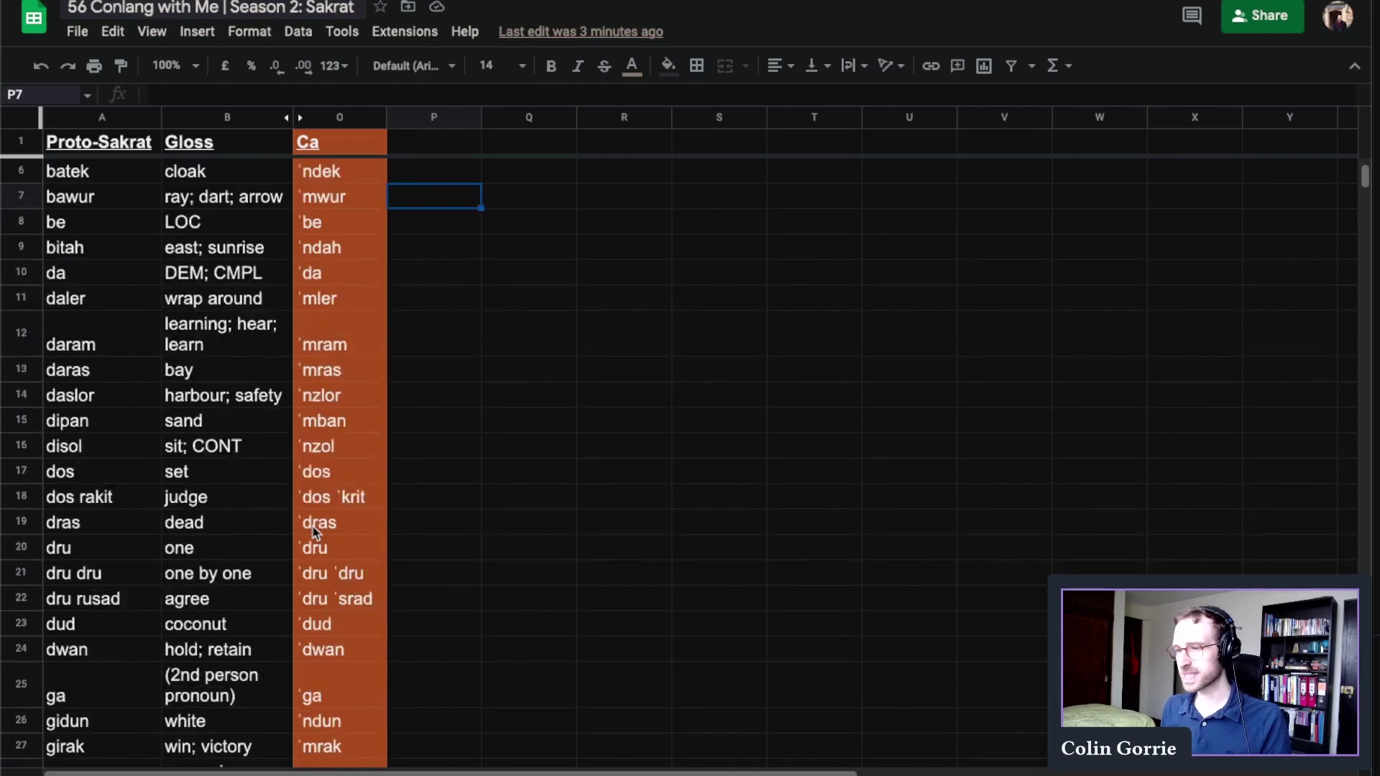
click(395, 544)
scroll(397, 546, up, 2)
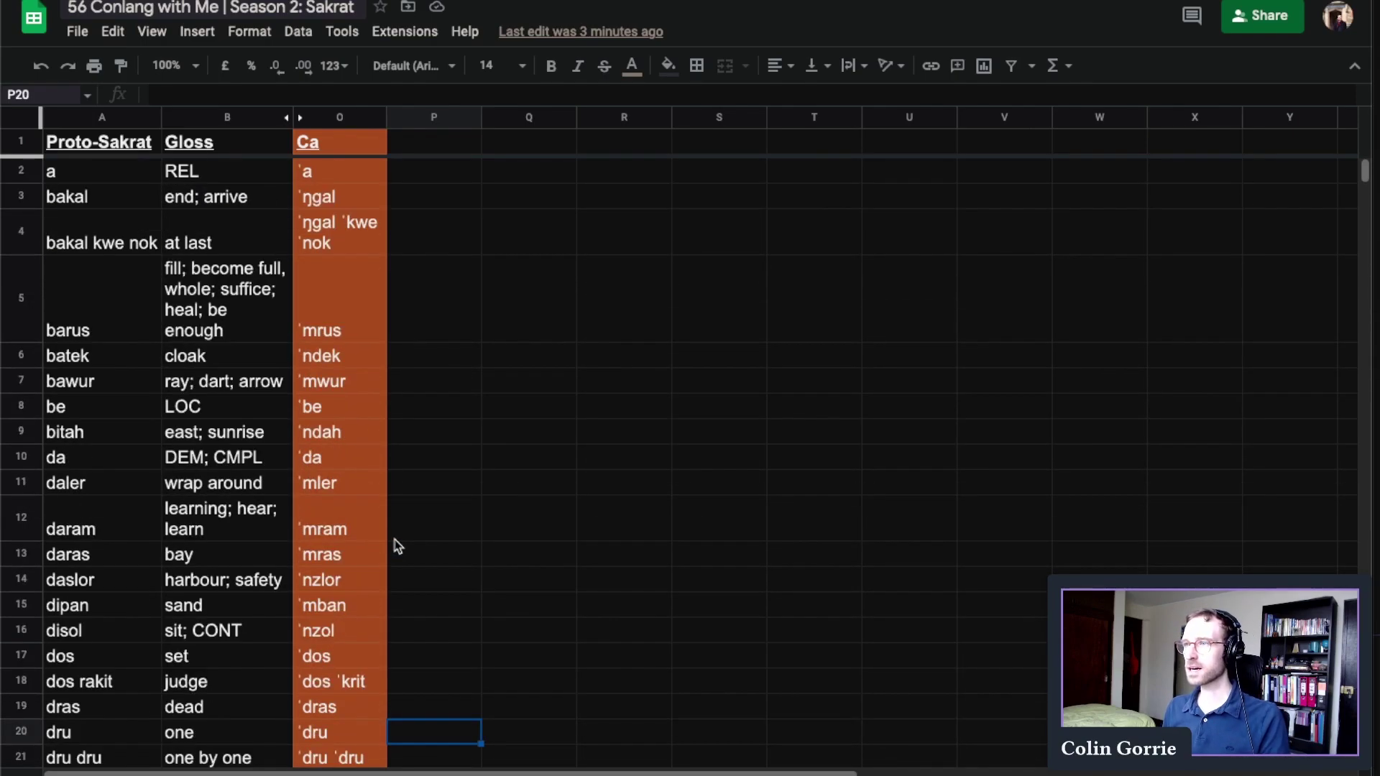
click(351, 581)
scroll(354, 589, down, 2)
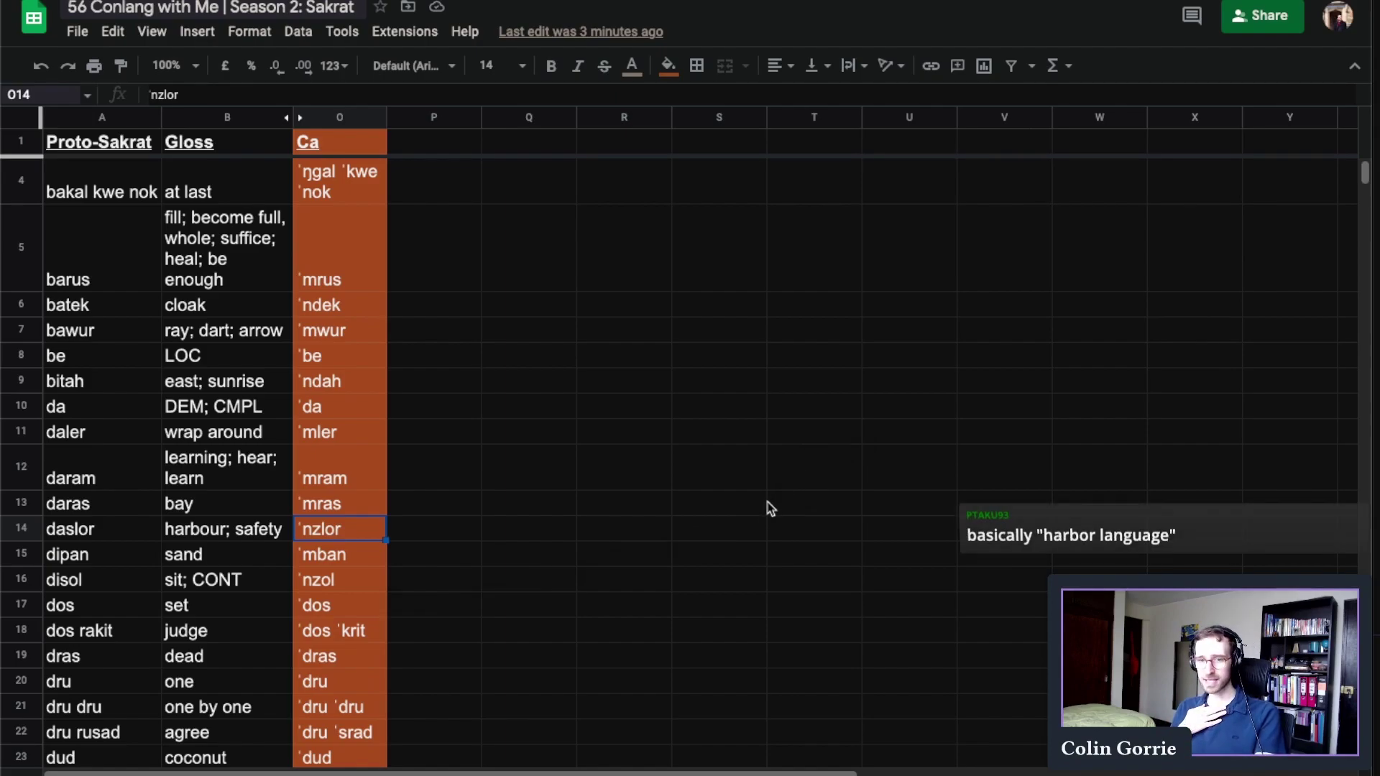
Look through the word list for the Ca form meaning "say; speak" and select "sla" in O106.
scroll(770, 508, down, 3)
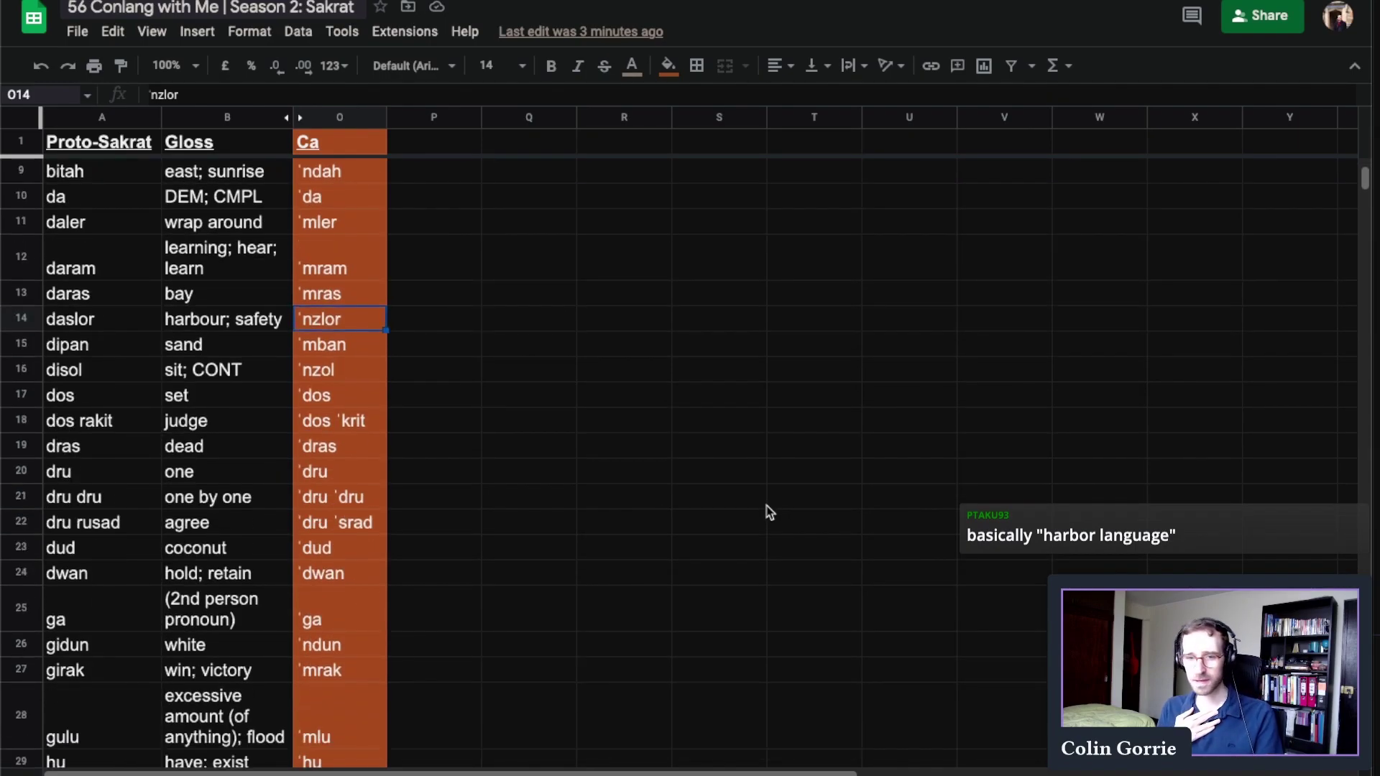
scroll(770, 511, down, 5)
click(625, 525)
click(215, 550)
key(Page_Down)
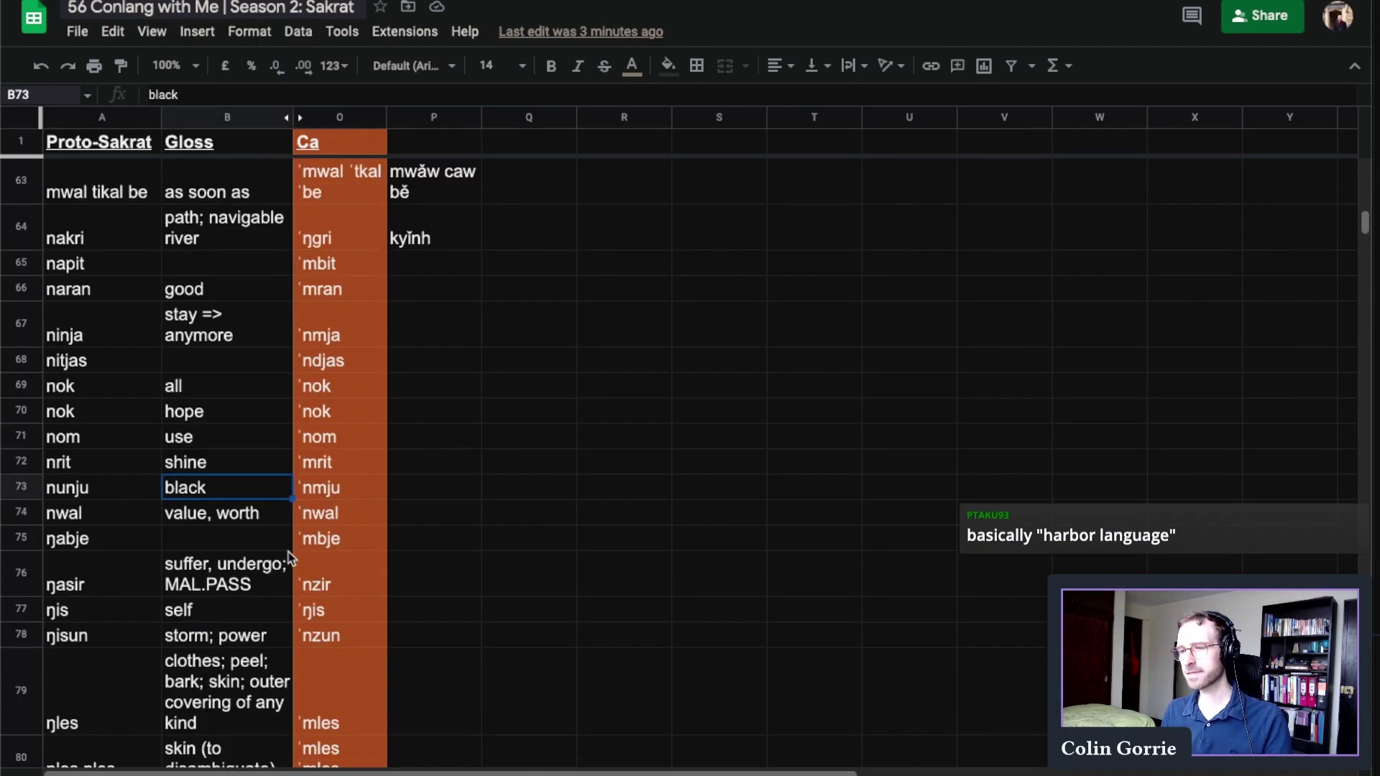
key(Page_Down)
key(Page_Down)
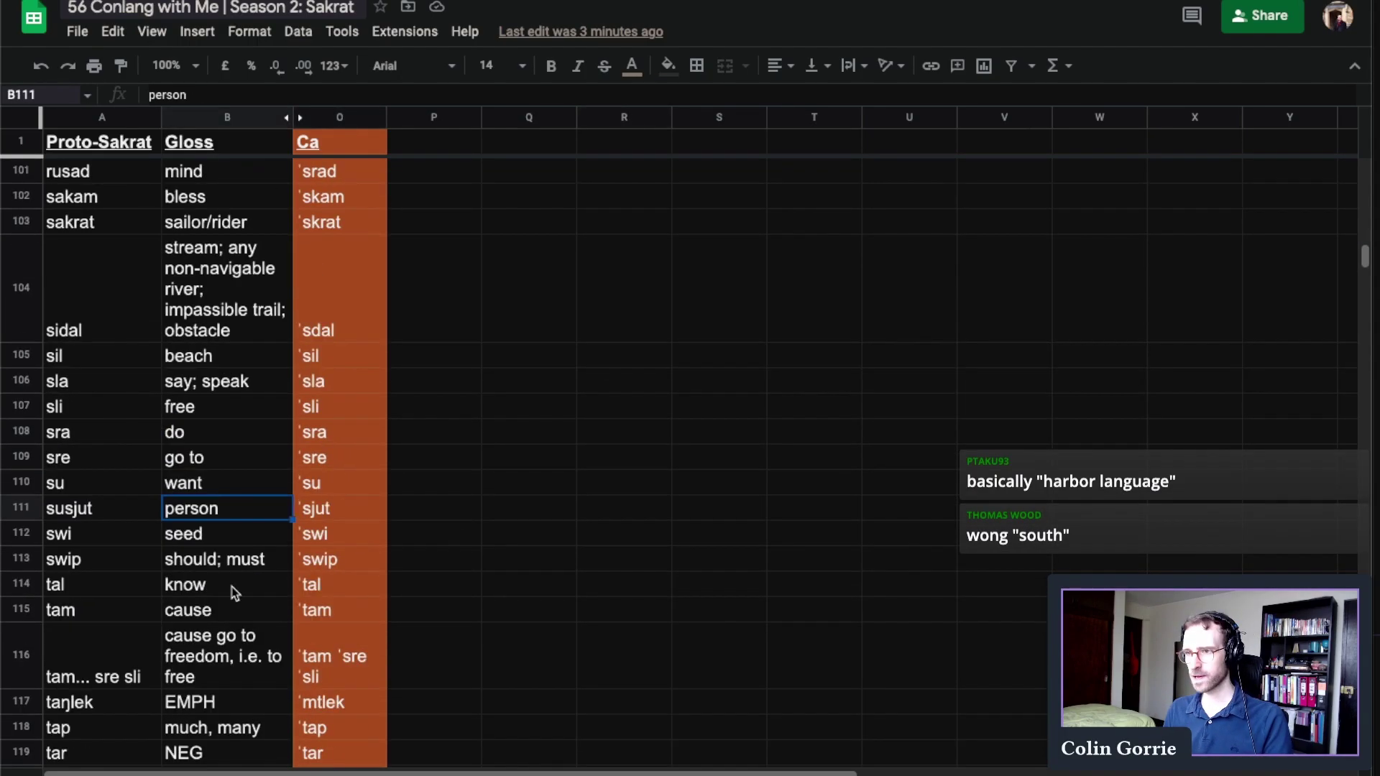
click(327, 388)
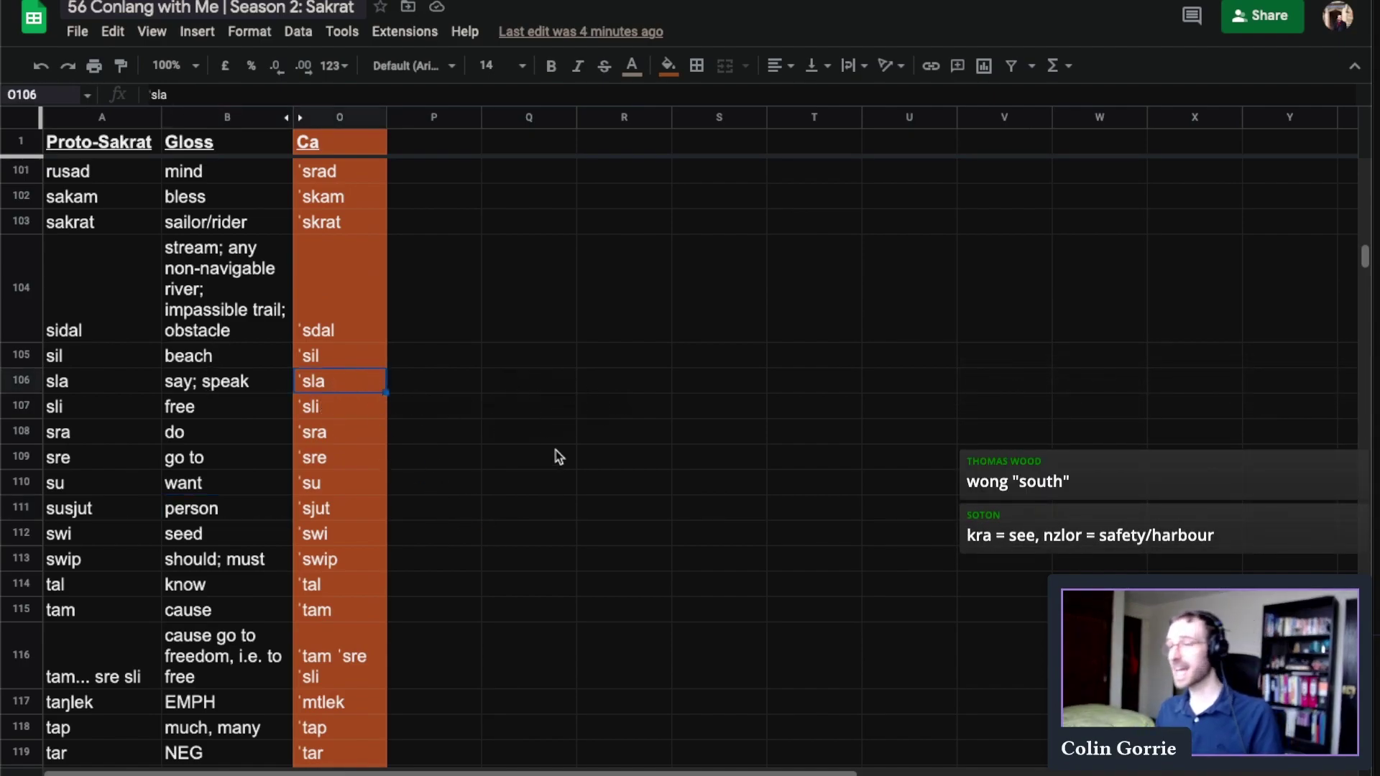
click(595, 413)
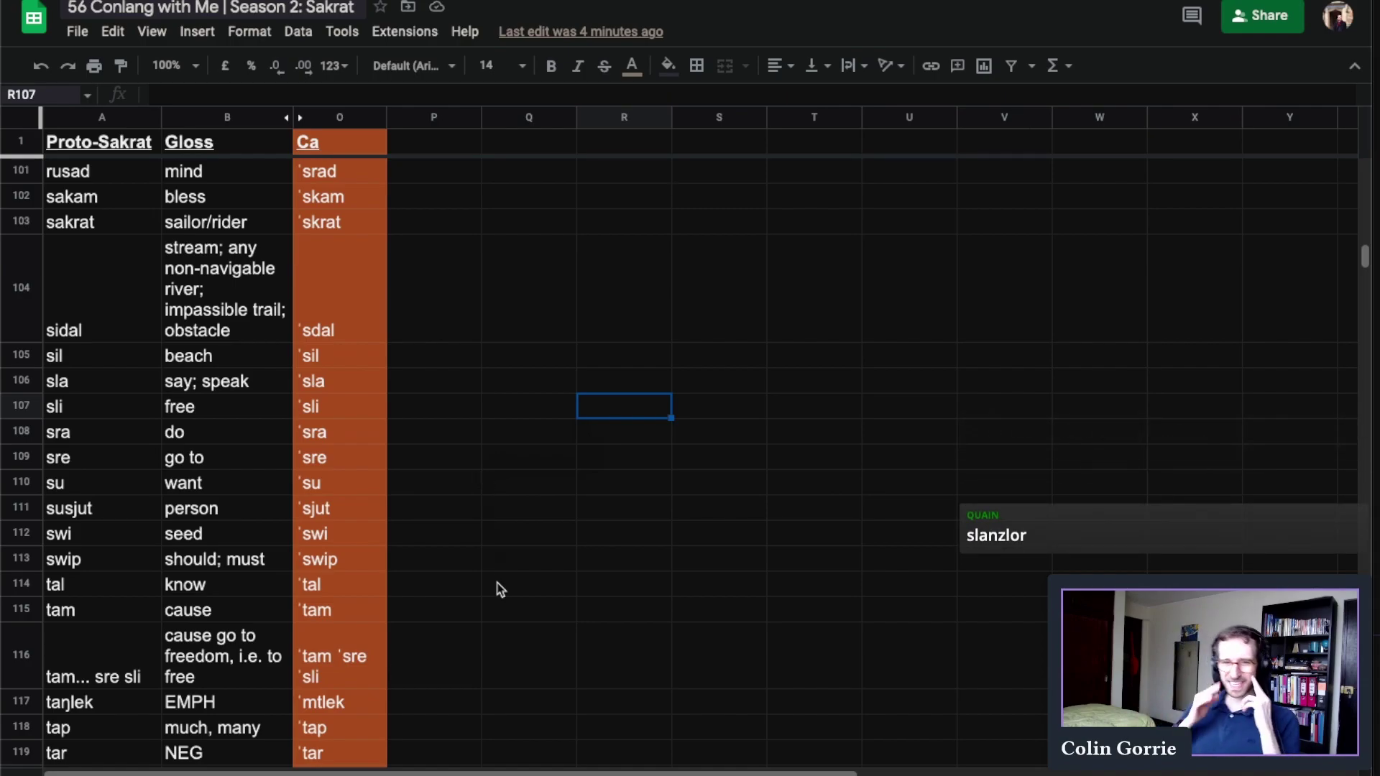
Go back up the word list to the Ca words around "kra" for "see" in row 40.
scroll(501, 589, up, 1)
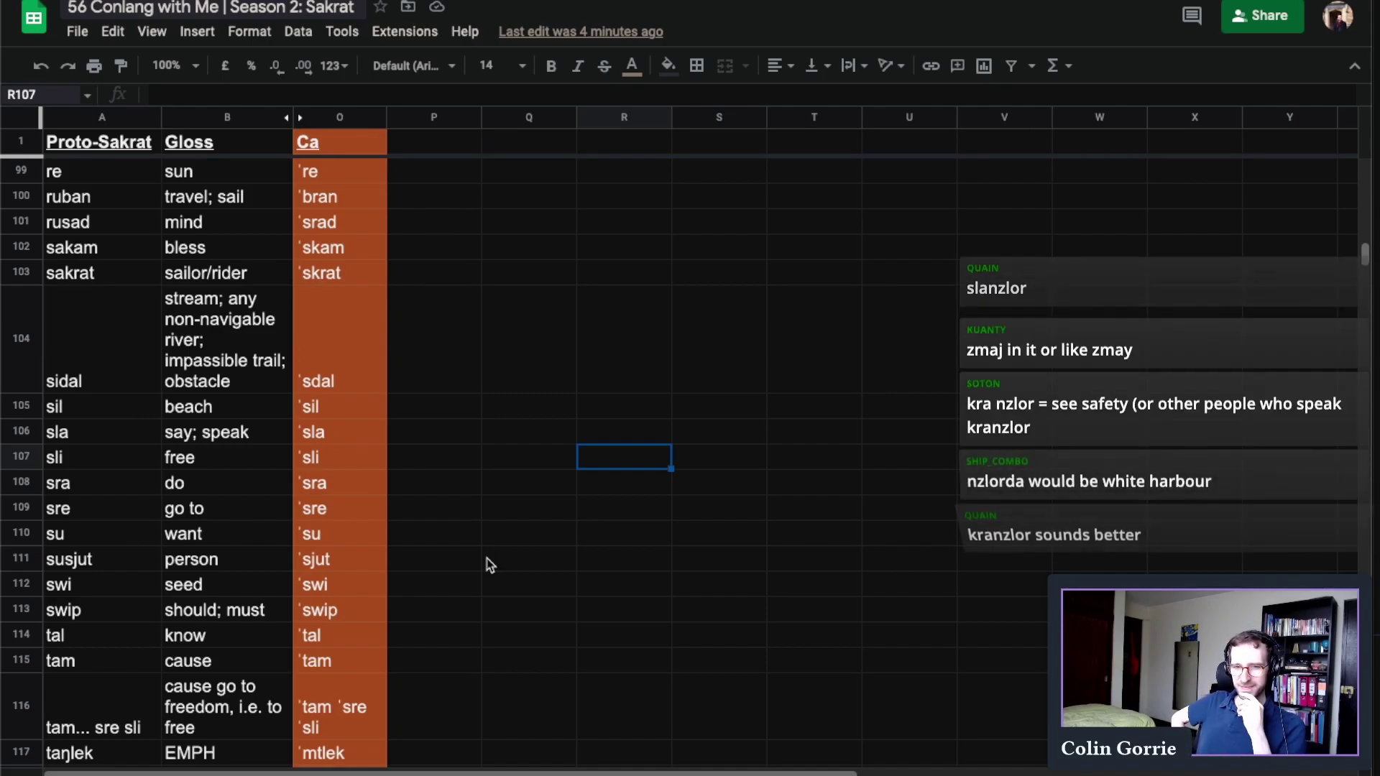
scroll(320, 348, up, 7)
click(320, 336)
scroll(316, 337, up, 12)
click(305, 323)
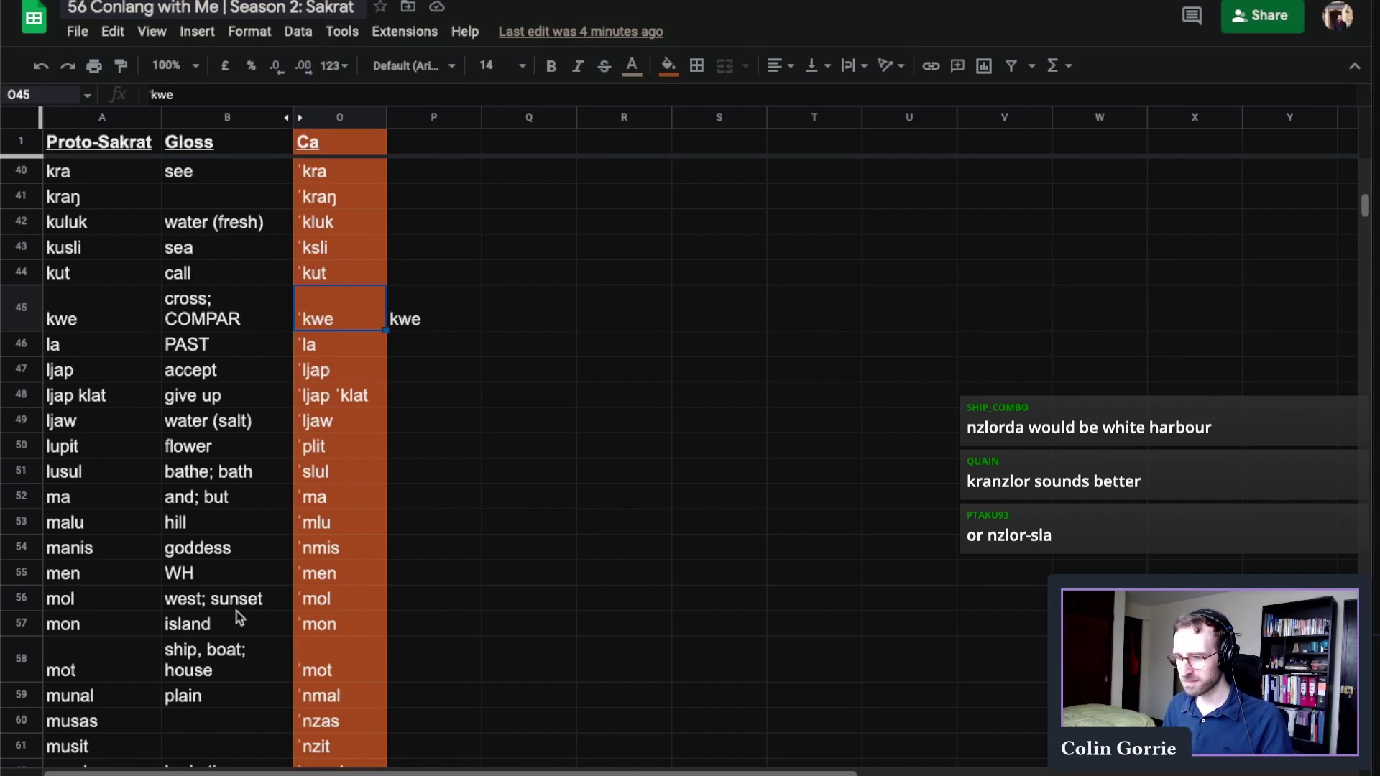
Rename the Ca column header in O1 as "Kra Nzlor".
click(176, 523)
click(340, 142)
key(BackSpace)
text(Kra)
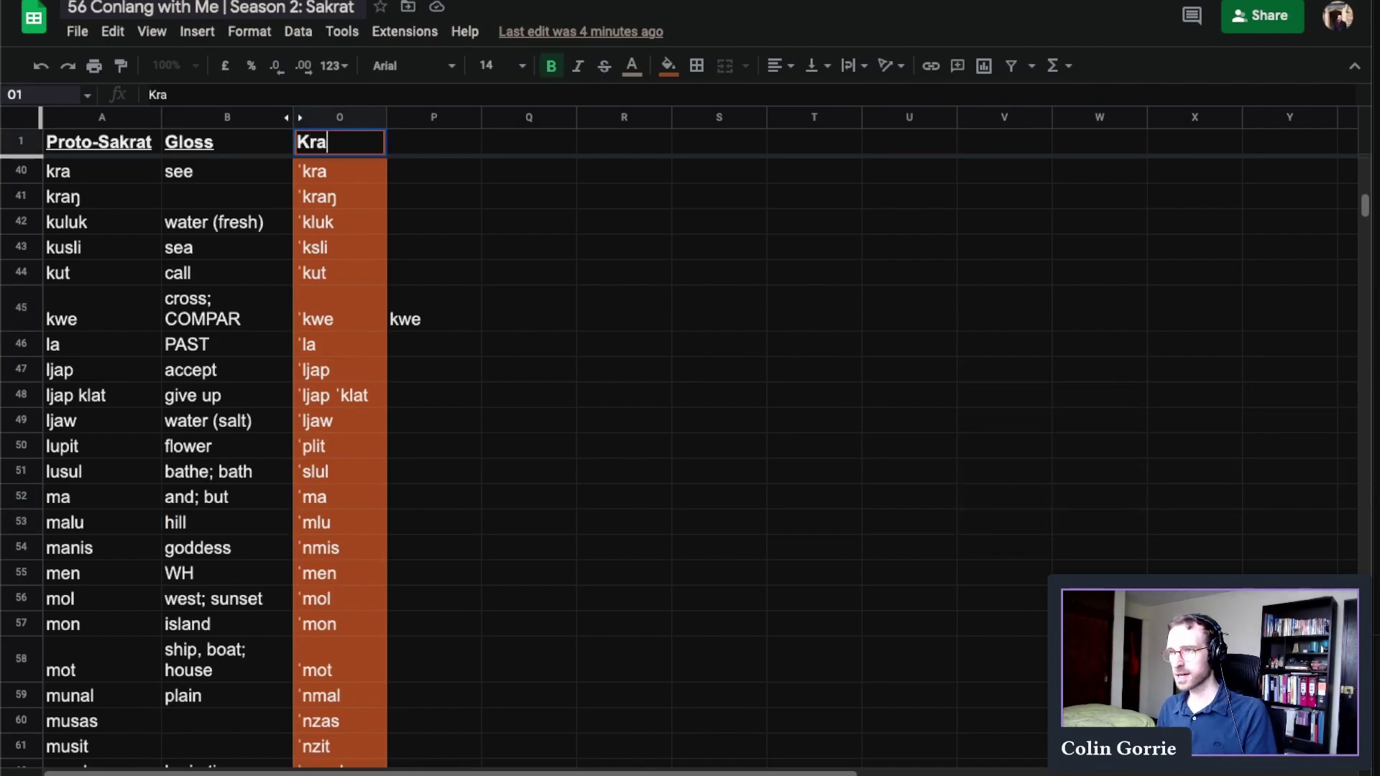
text( Nzlor)
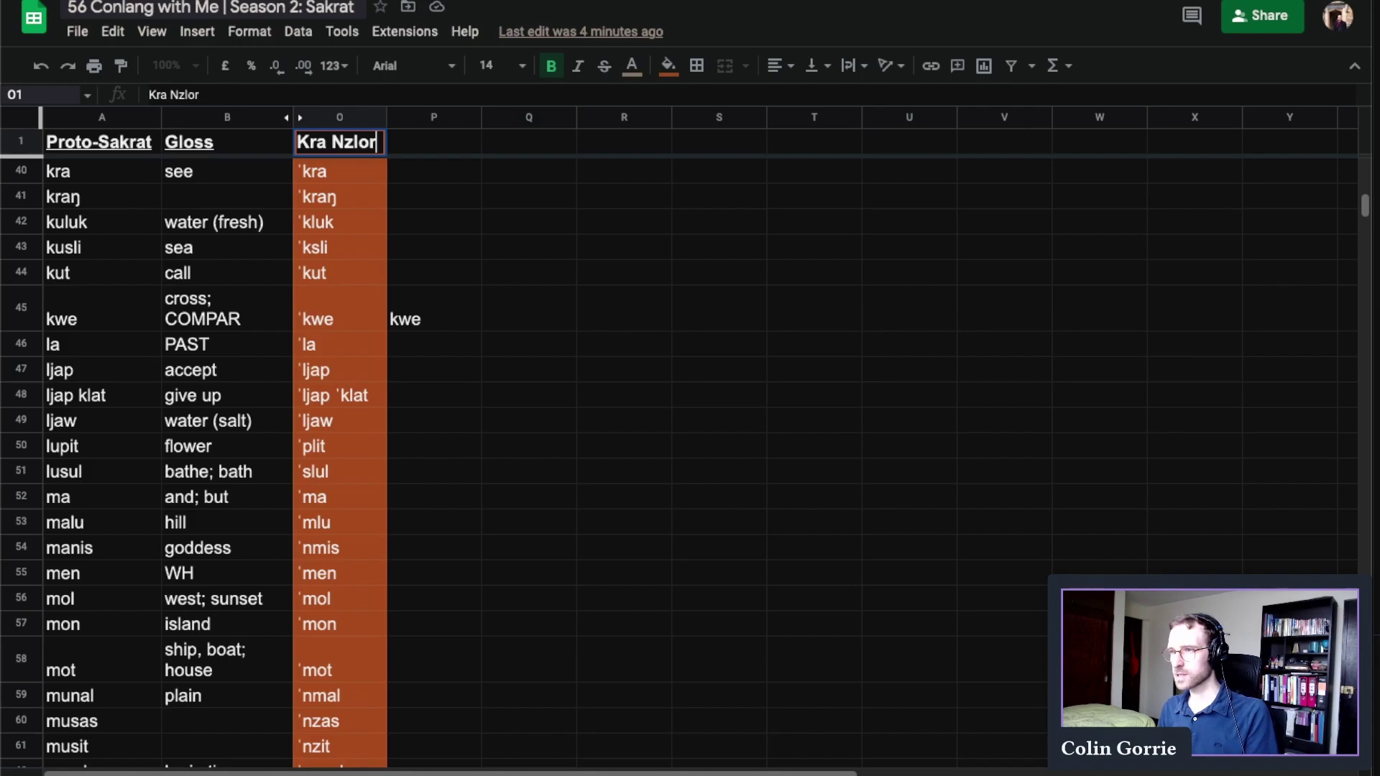
click(389, 271)
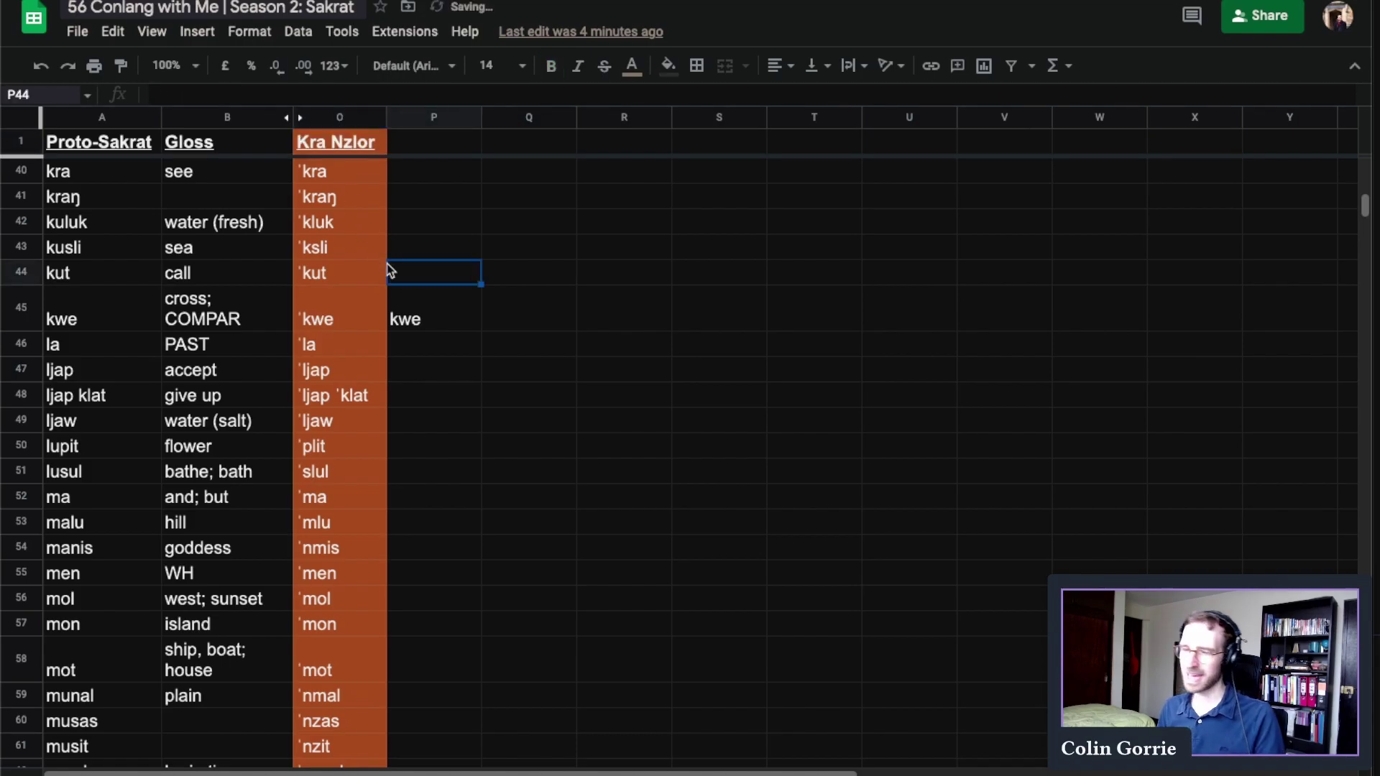
Return to the start of the word list and bring back the hidden columns of the other daughter languages.
key(Left)
key(ctrl+Up)
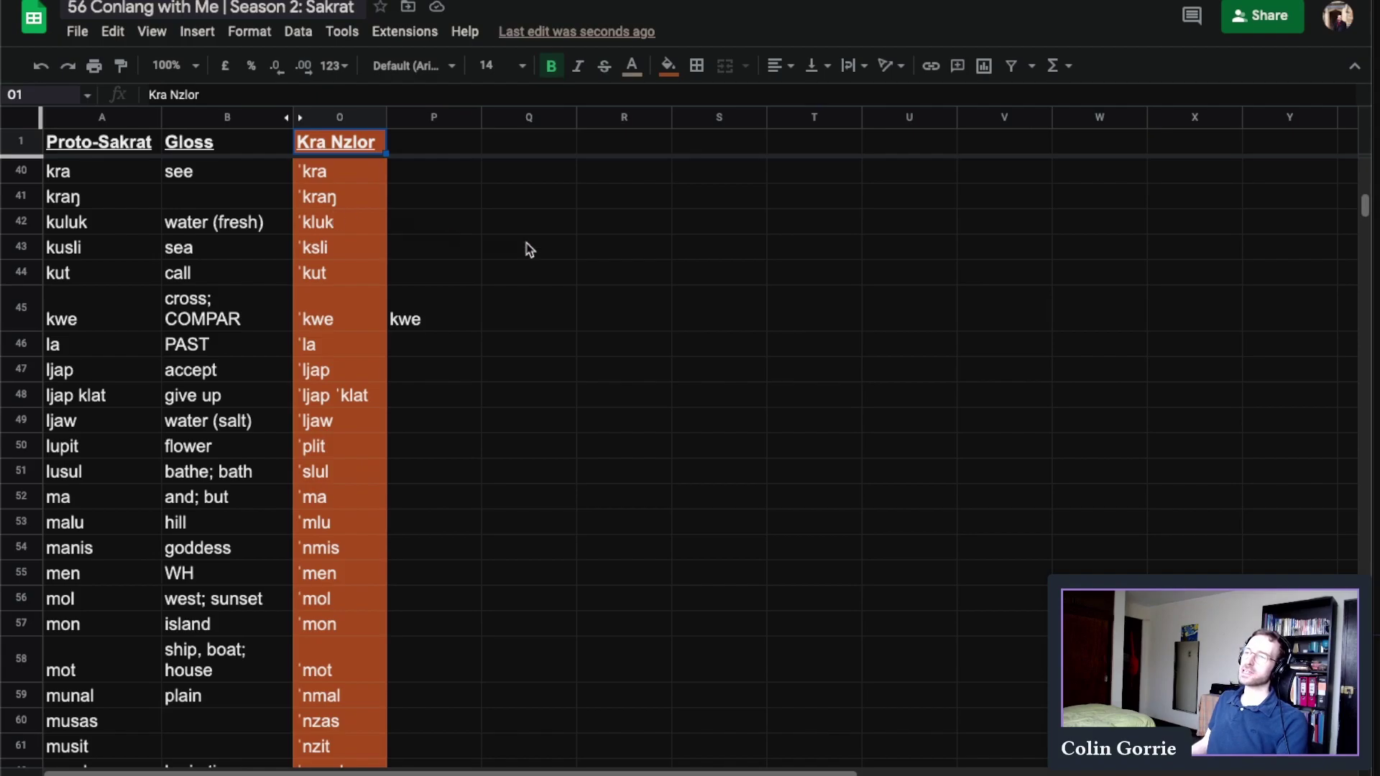
drag(1365, 204, 1366, 131)
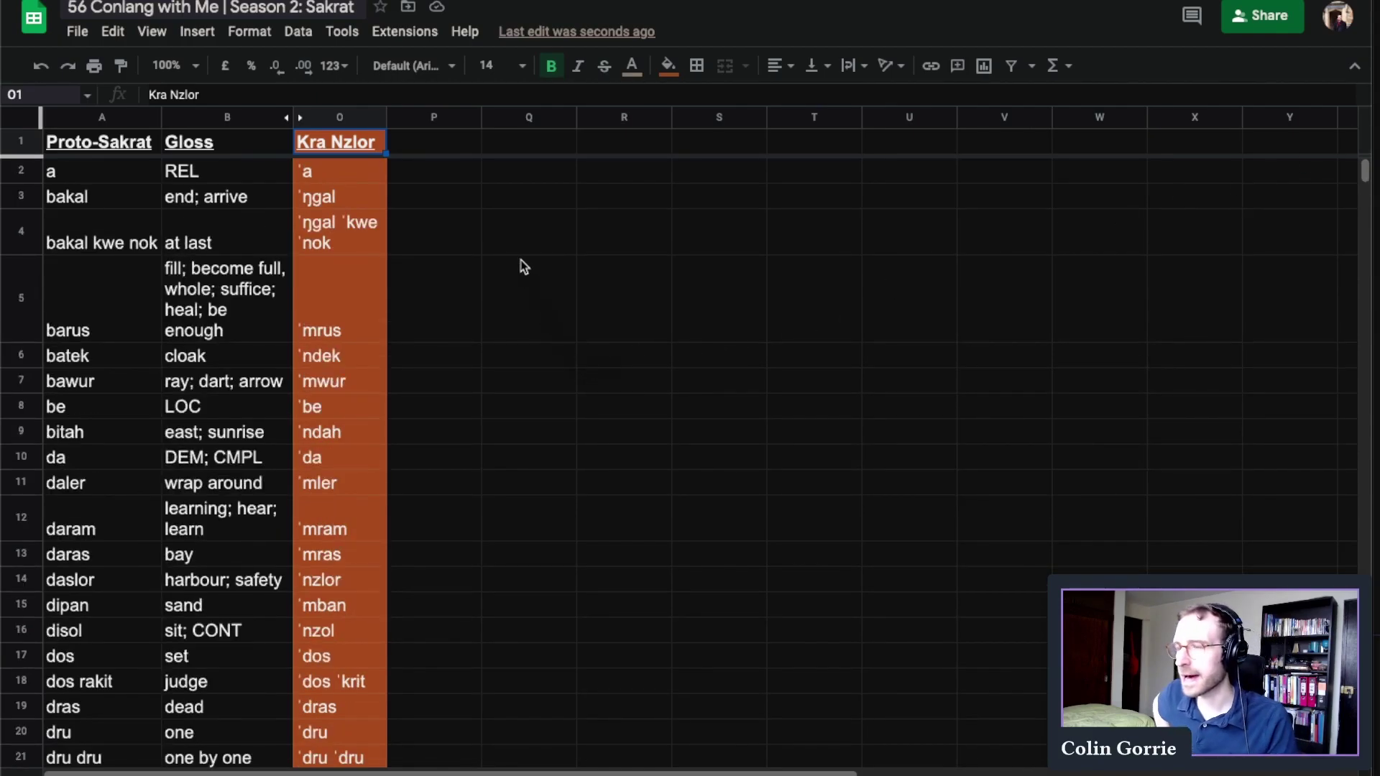
key(ctrl+z)
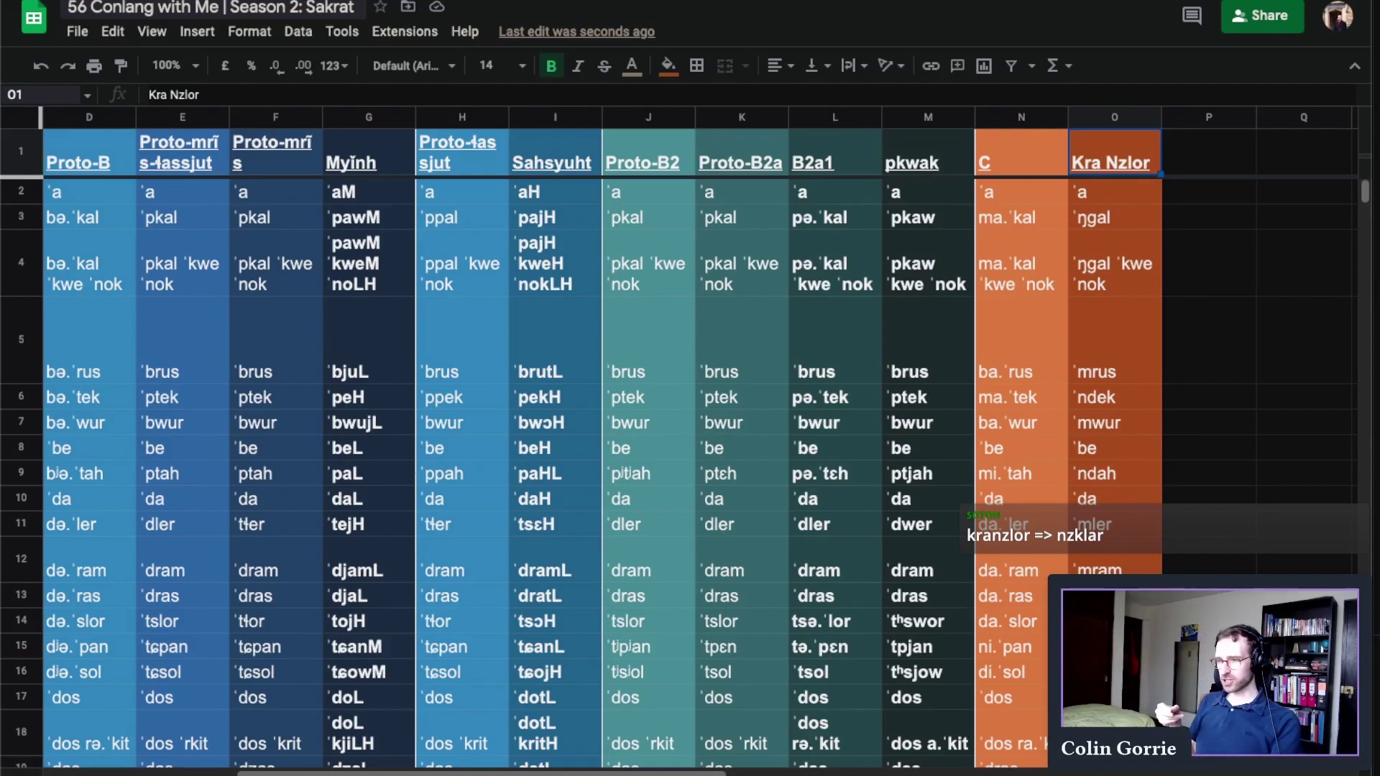
Consult the grammar notes sheet and examine the glossed Proto-Sakrat example sentences starting with "jo pana tutan" in row 38.
key(ctrl+shift+Page_Up)
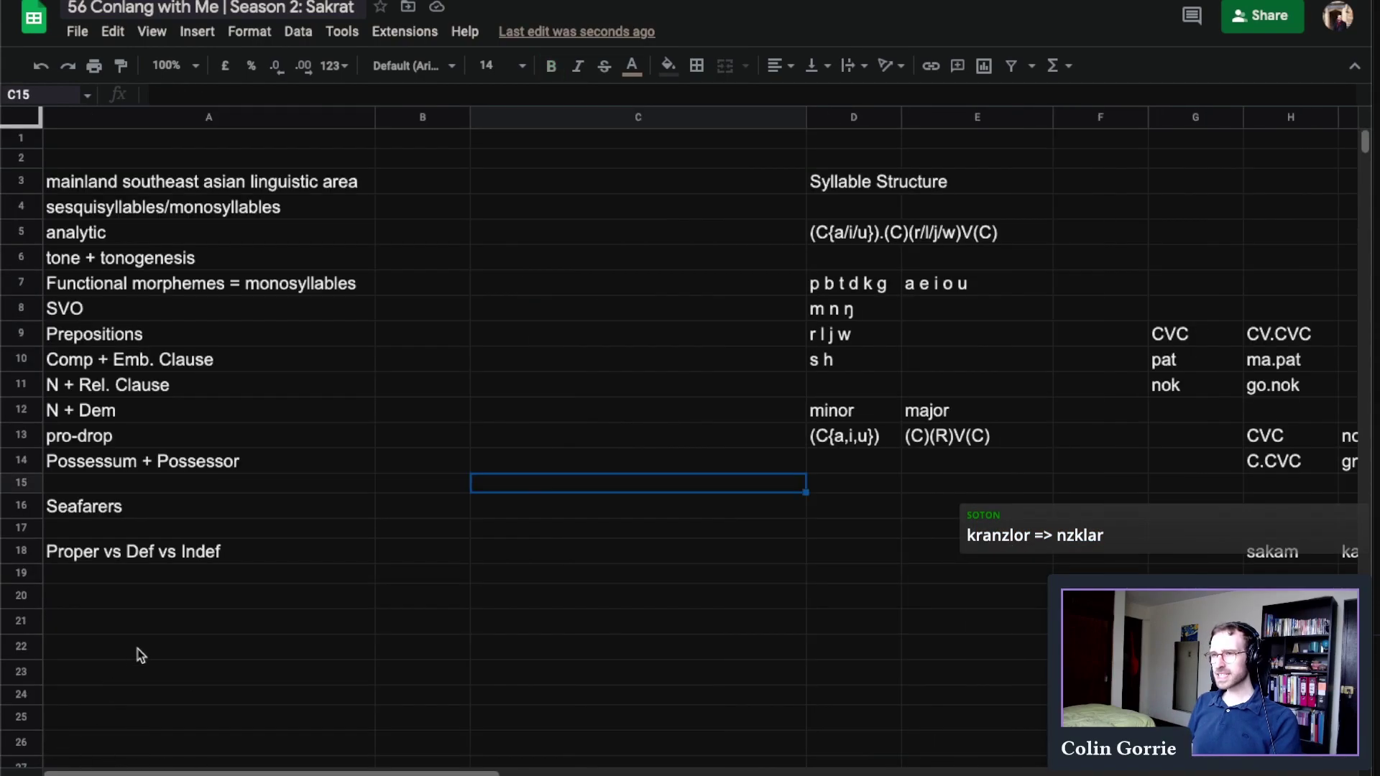
scroll(145, 677, down, 1)
key(ctrl+shift+Page_Down)
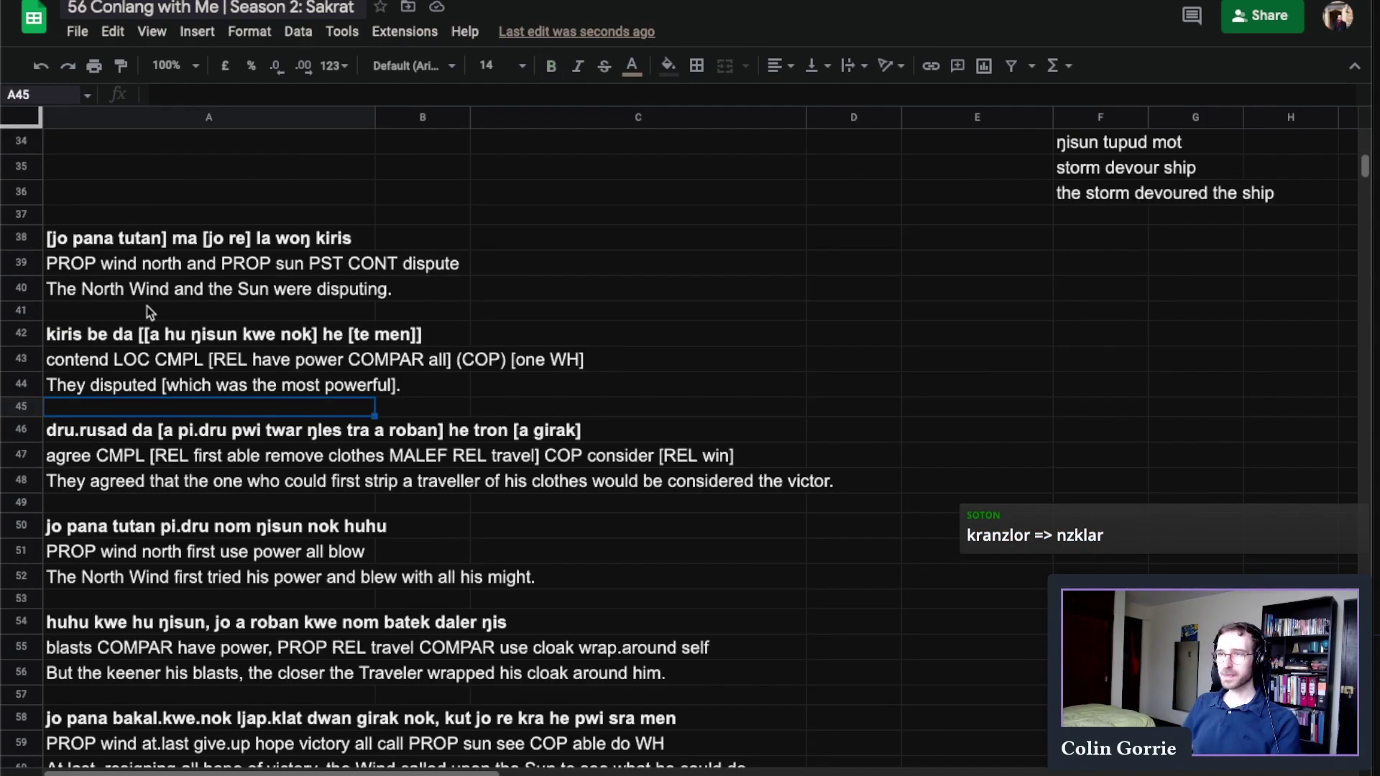
click(101, 216)
click(109, 263)
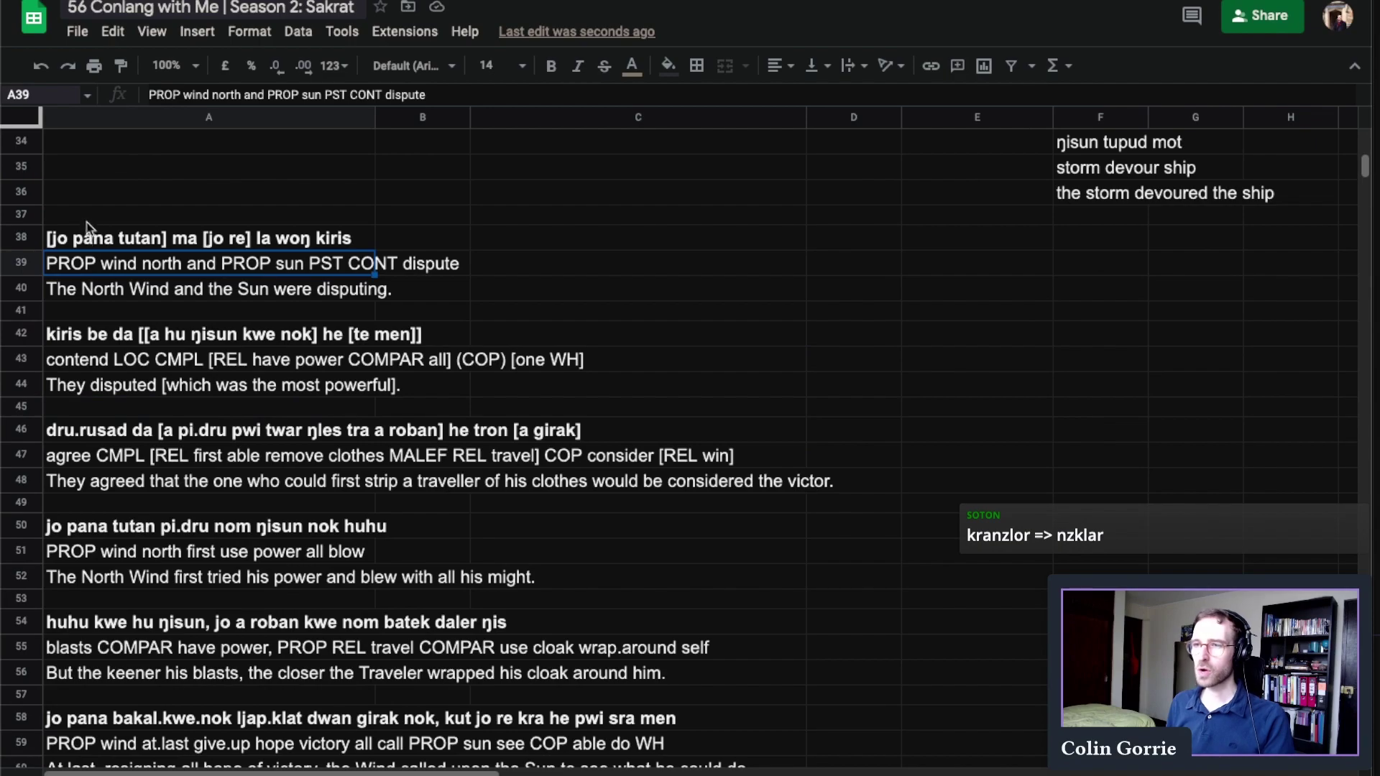
click(89, 225)
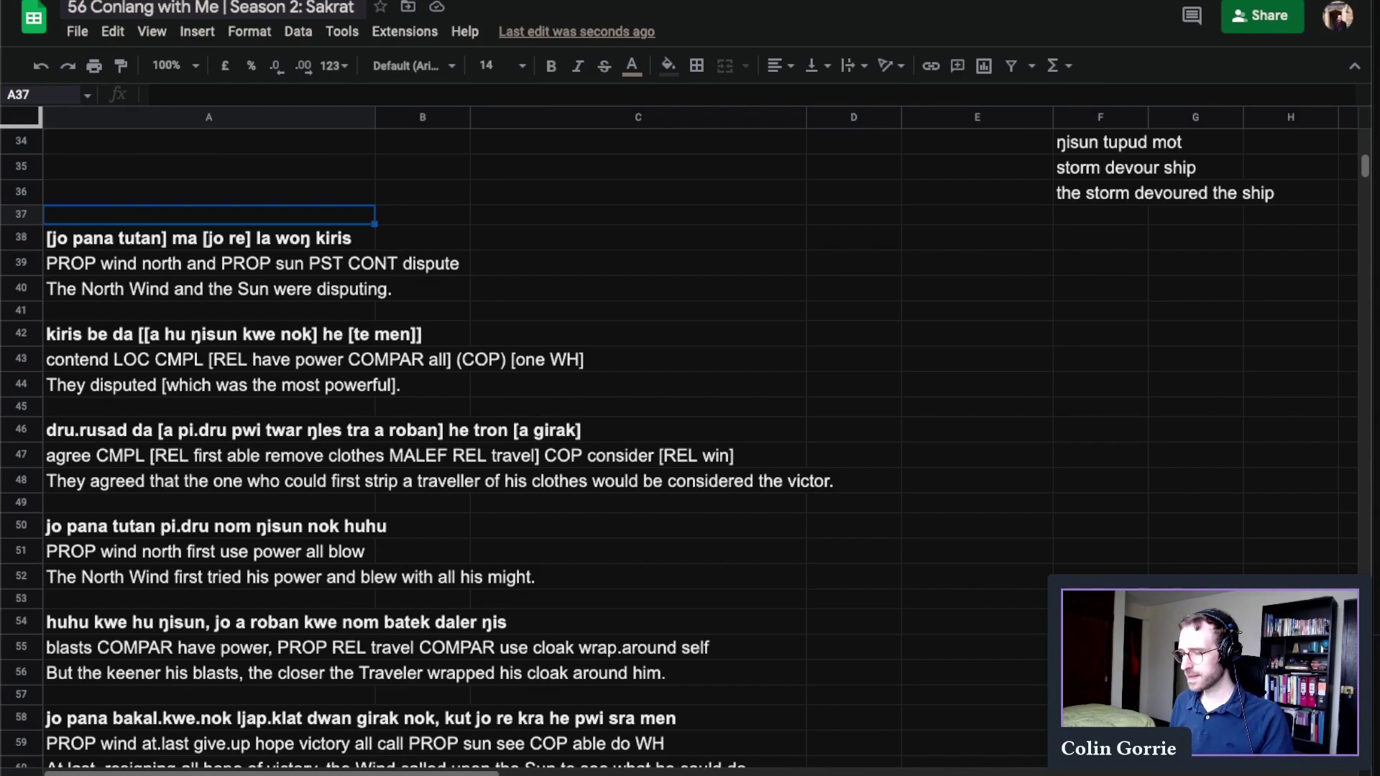
Return to the word list sheet and inspect the parts "Kra" and "Nzlor" separately in the O1 header.
key(alt+Down)
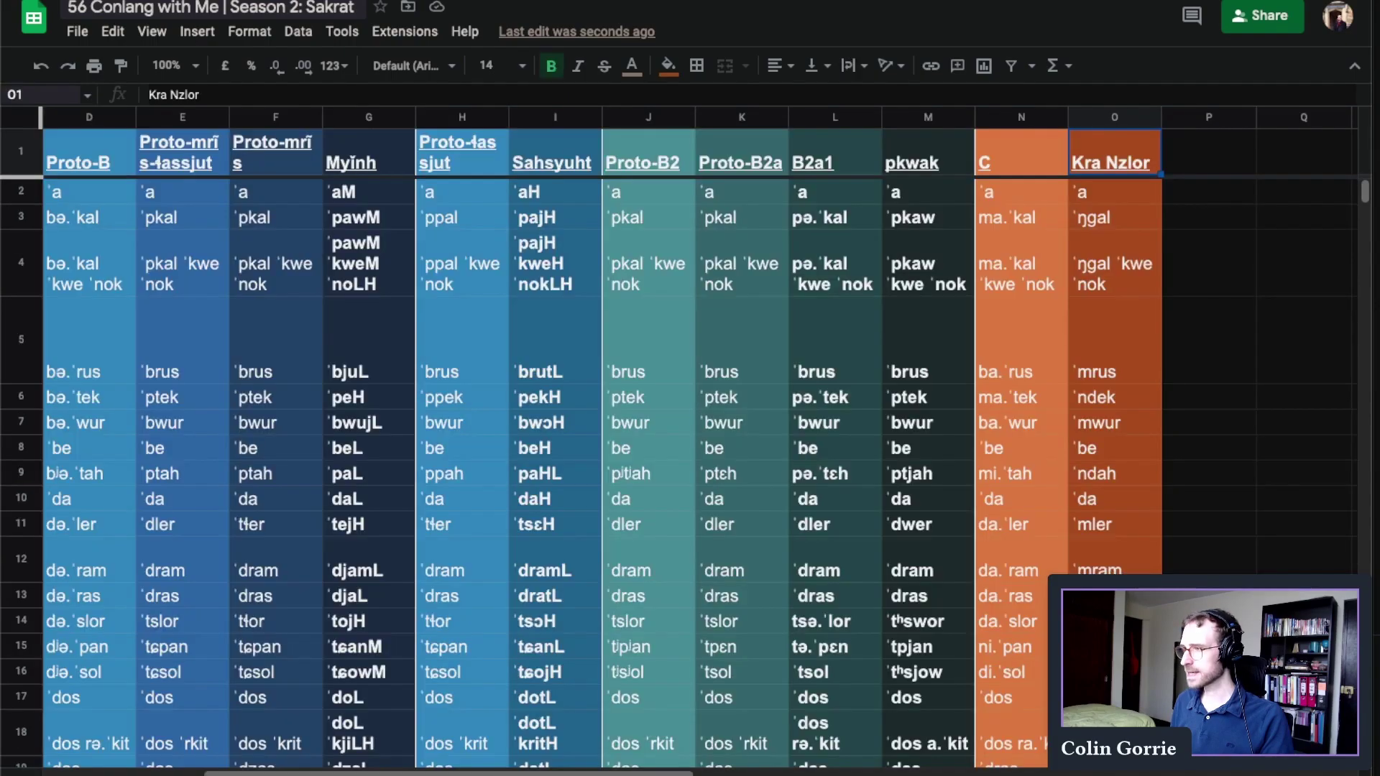
double_click(1110, 162)
key(Escape)
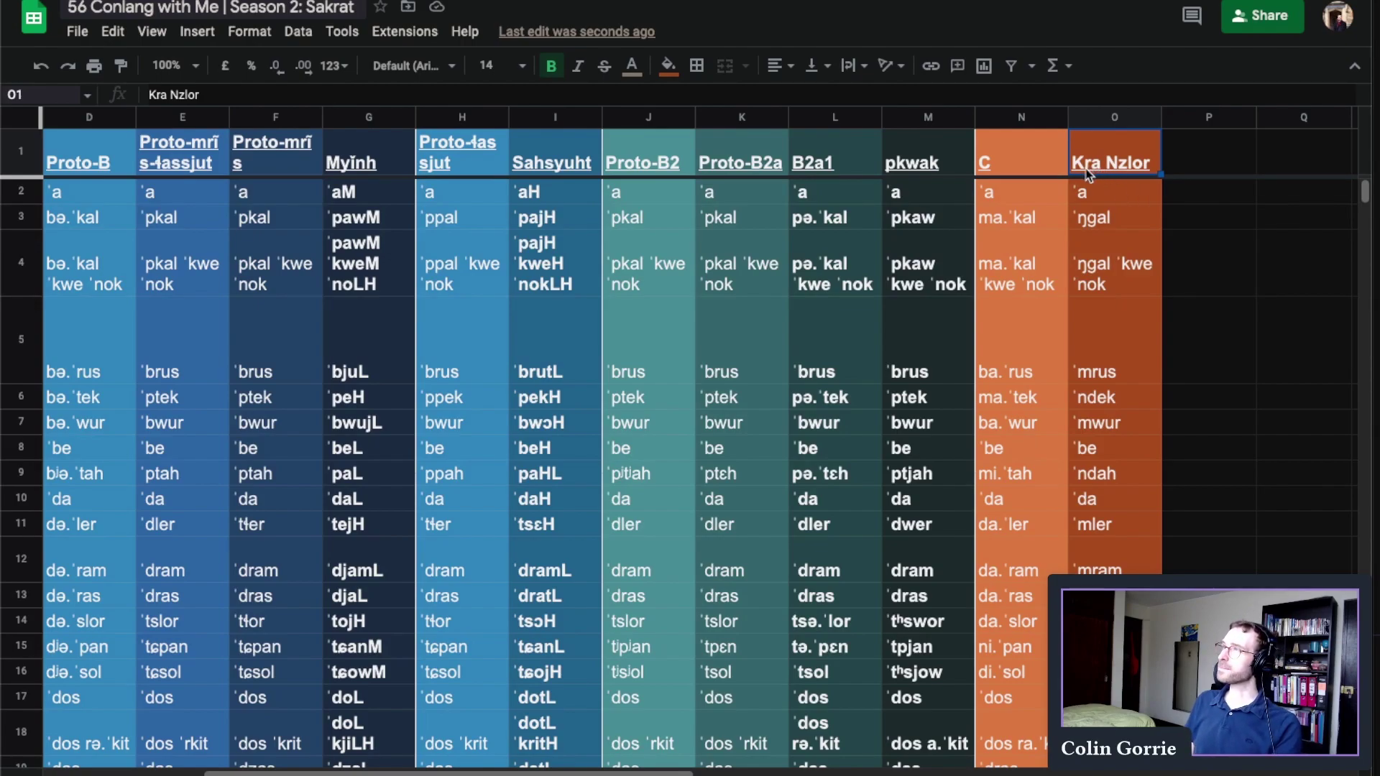
double_click(1089, 172)
double_click(1085, 142)
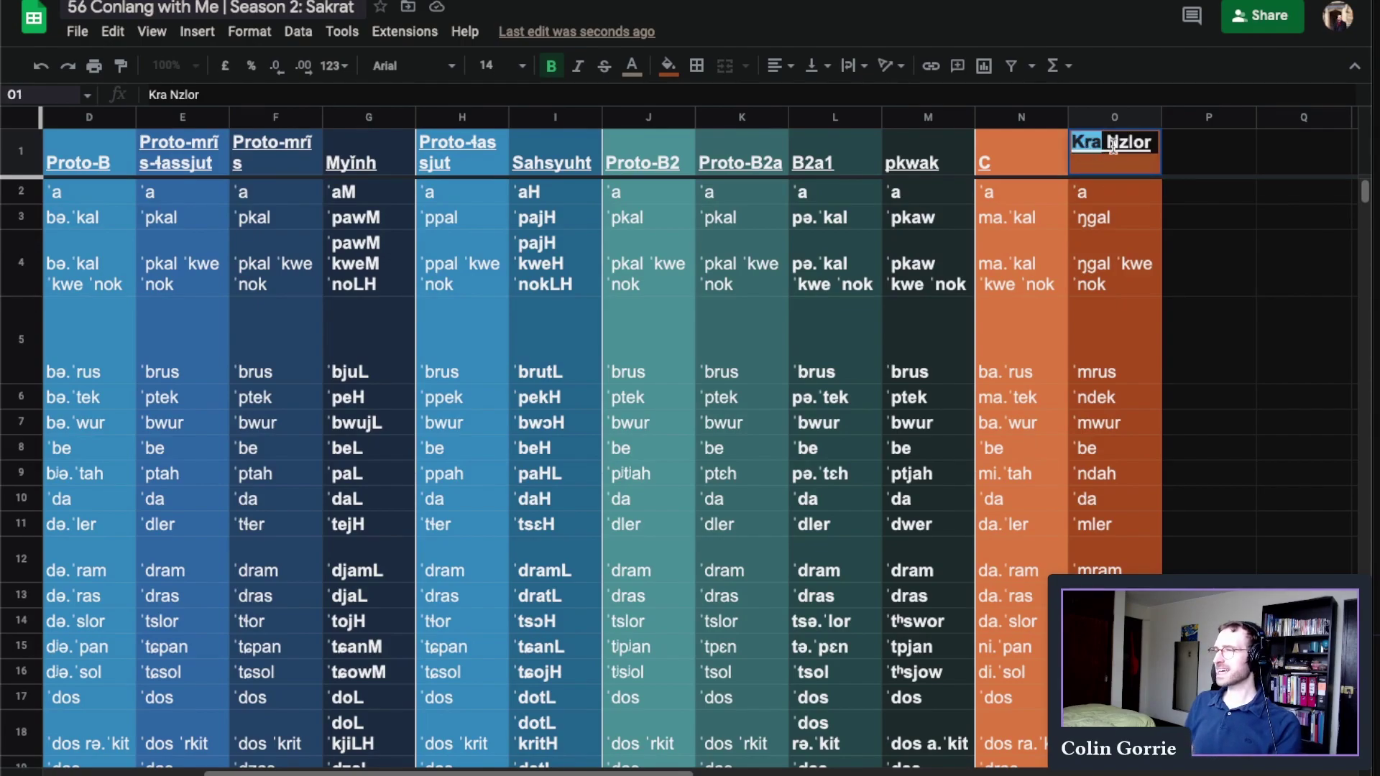
double_click(1116, 144)
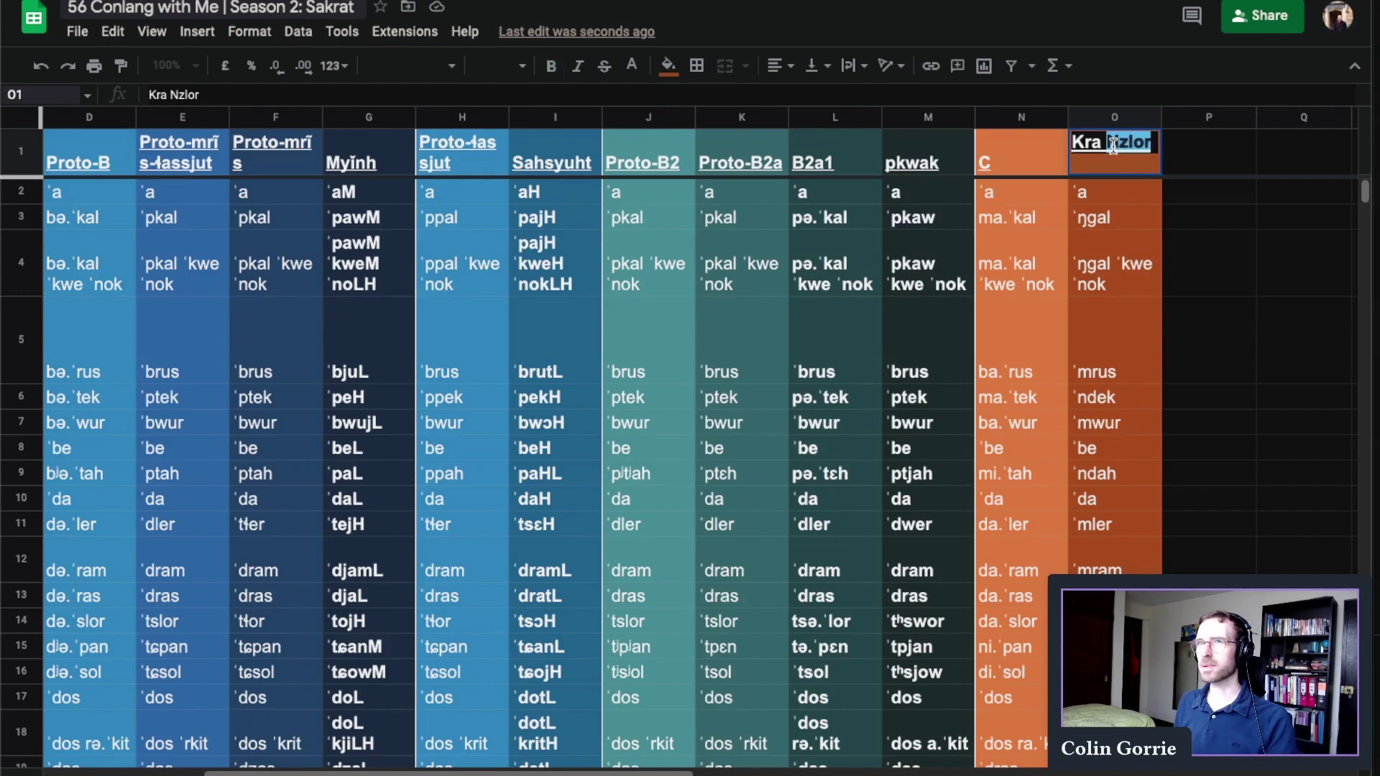
click(1088, 198)
click(1095, 212)
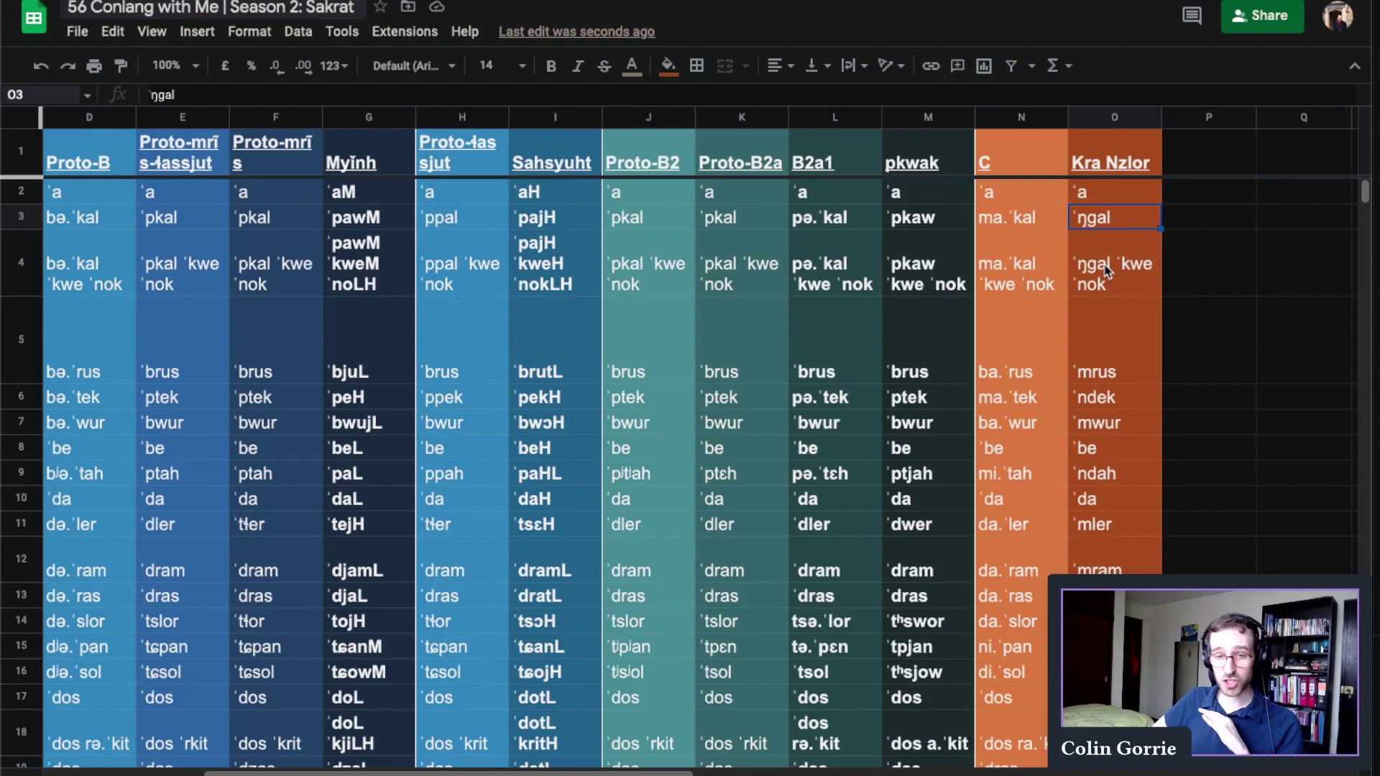
Highlight "Nzlor" in the O1 header once more and look over the column's first words down to O5.
double_click(1120, 144)
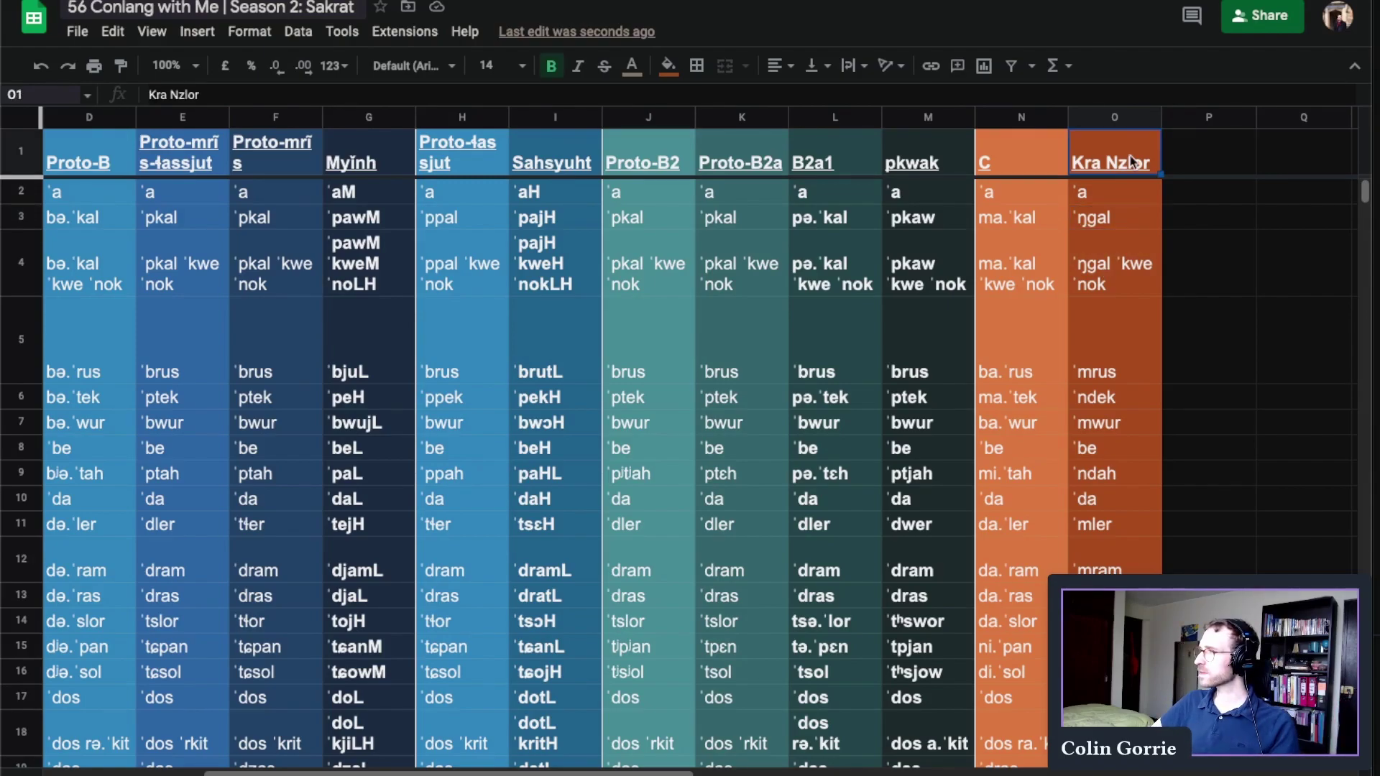
drag(1107, 144, 1151, 146)
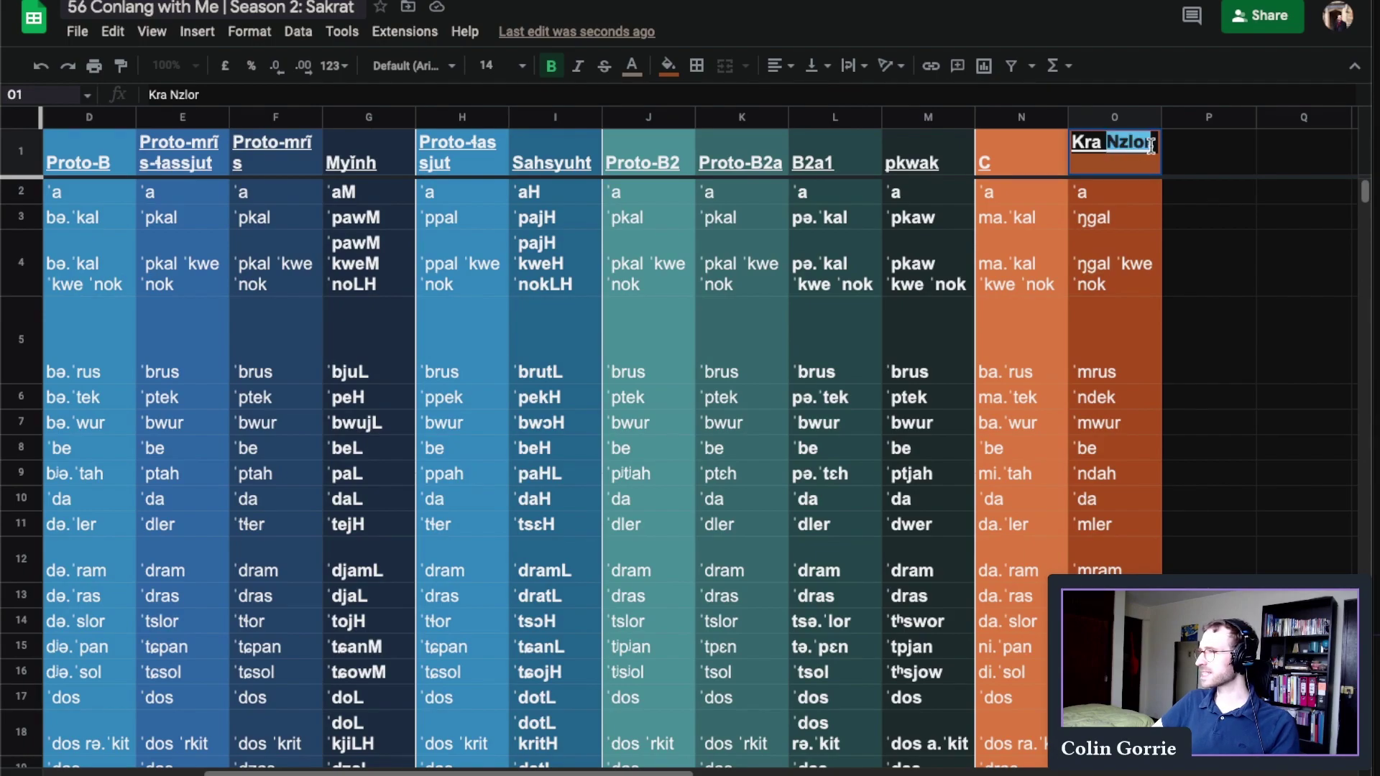
click(1123, 179)
click(1127, 174)
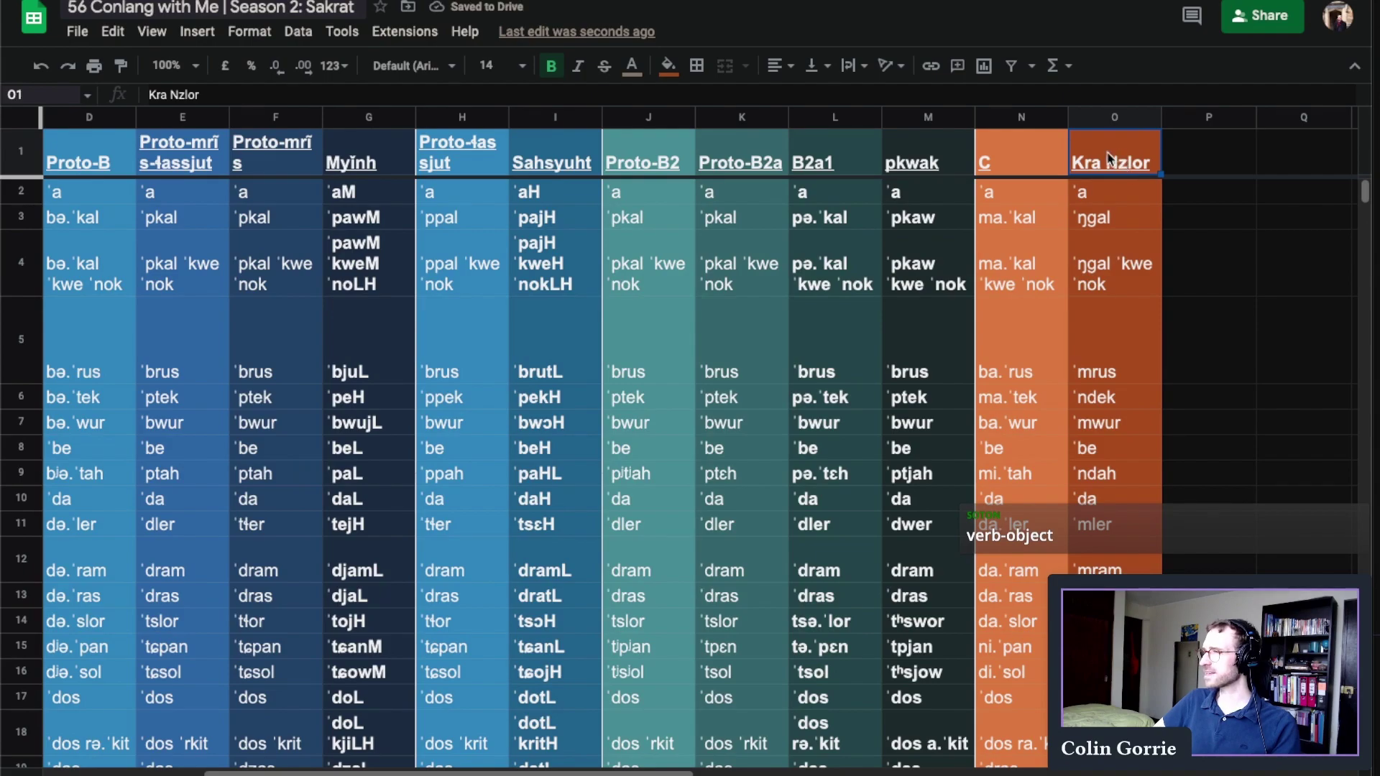
double_click(1093, 165)
key(Escape)
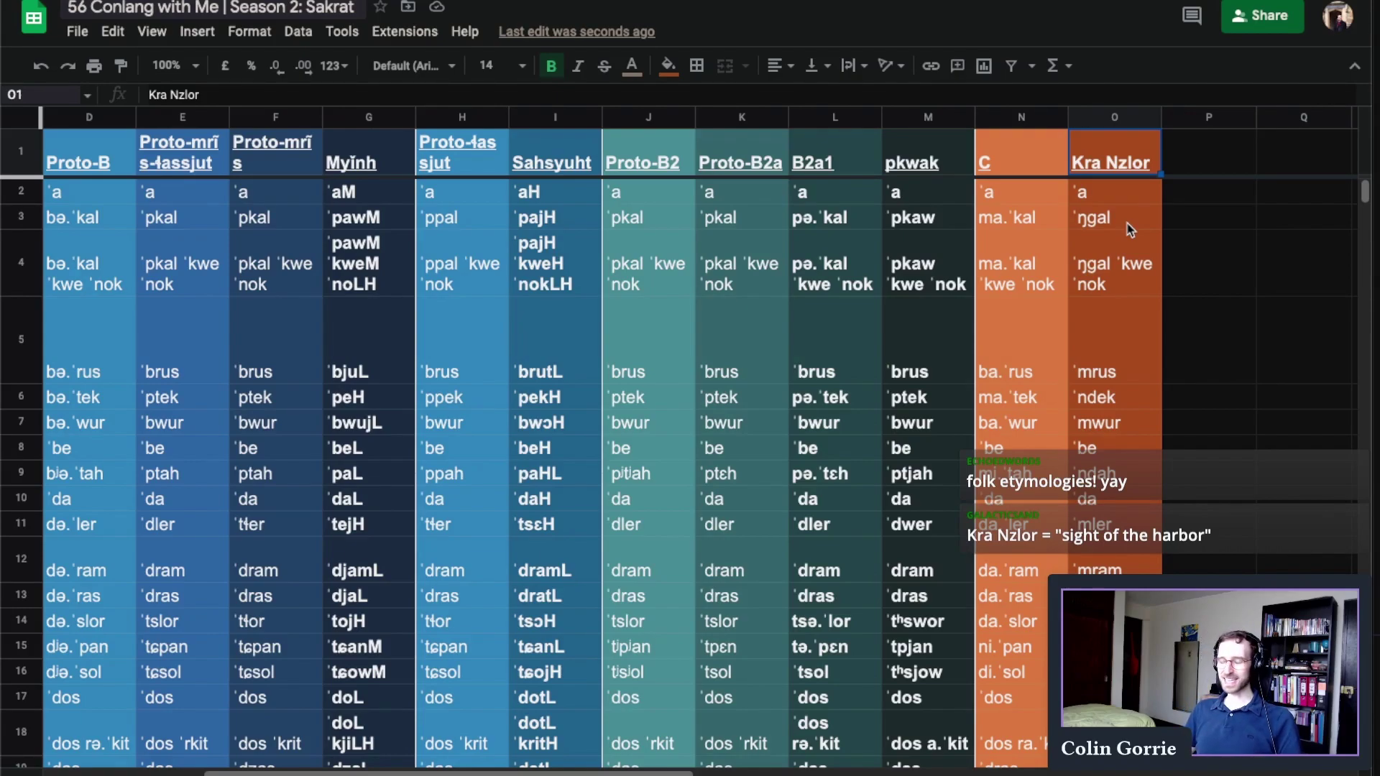
click(1121, 228)
click(1117, 266)
click(1111, 319)
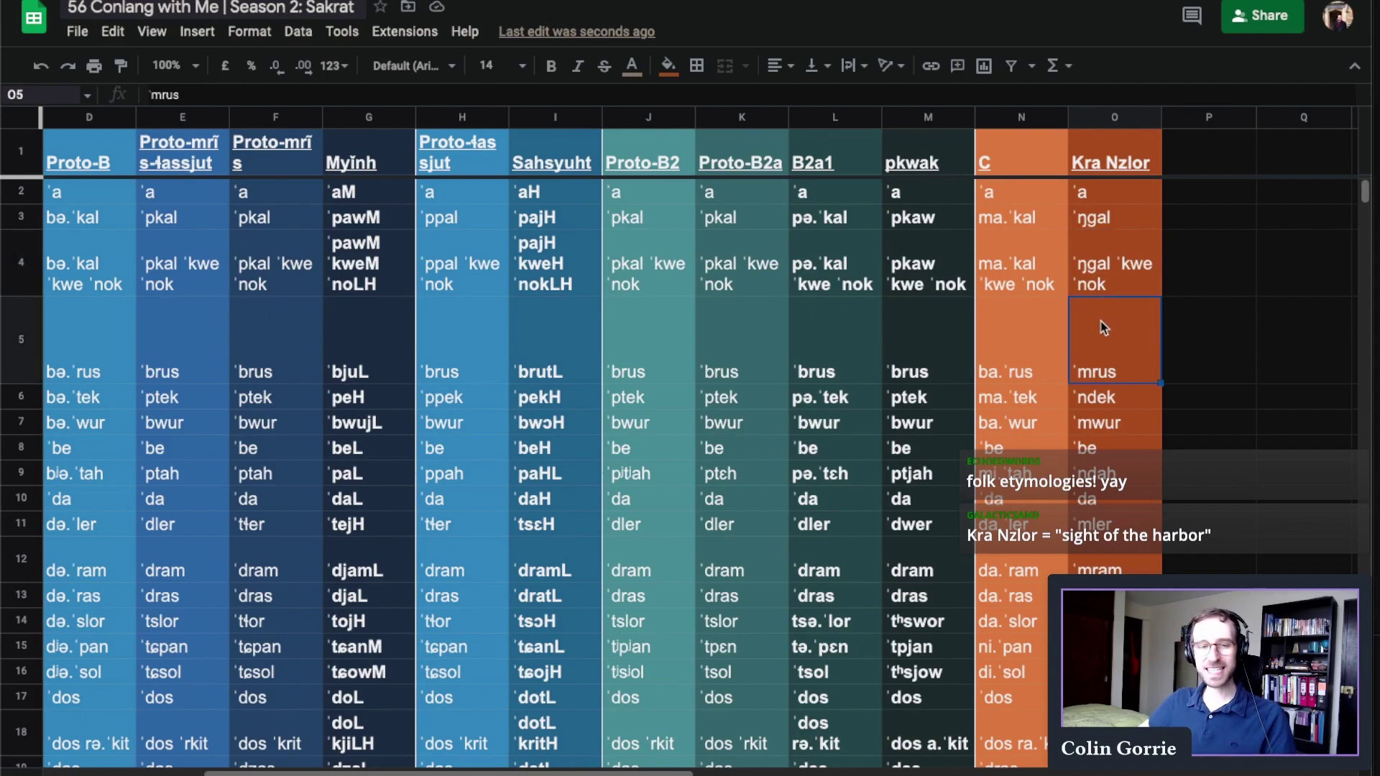